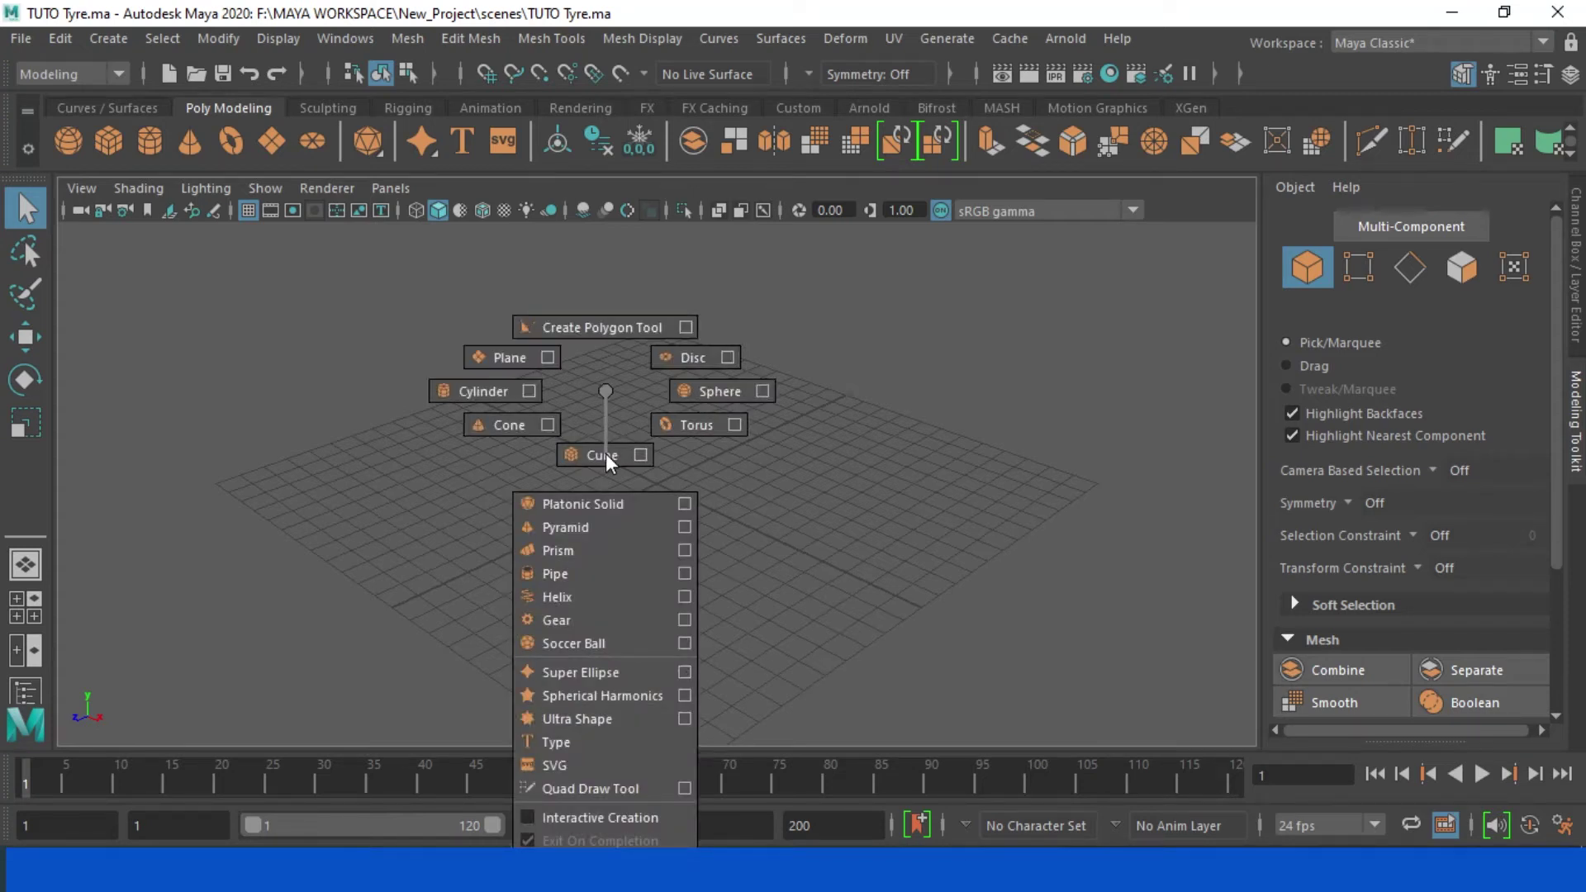
Step: Create a polygon torus and stand it upright with Rotate X 90
right_click_drag(607, 453, 691, 422, "shift")
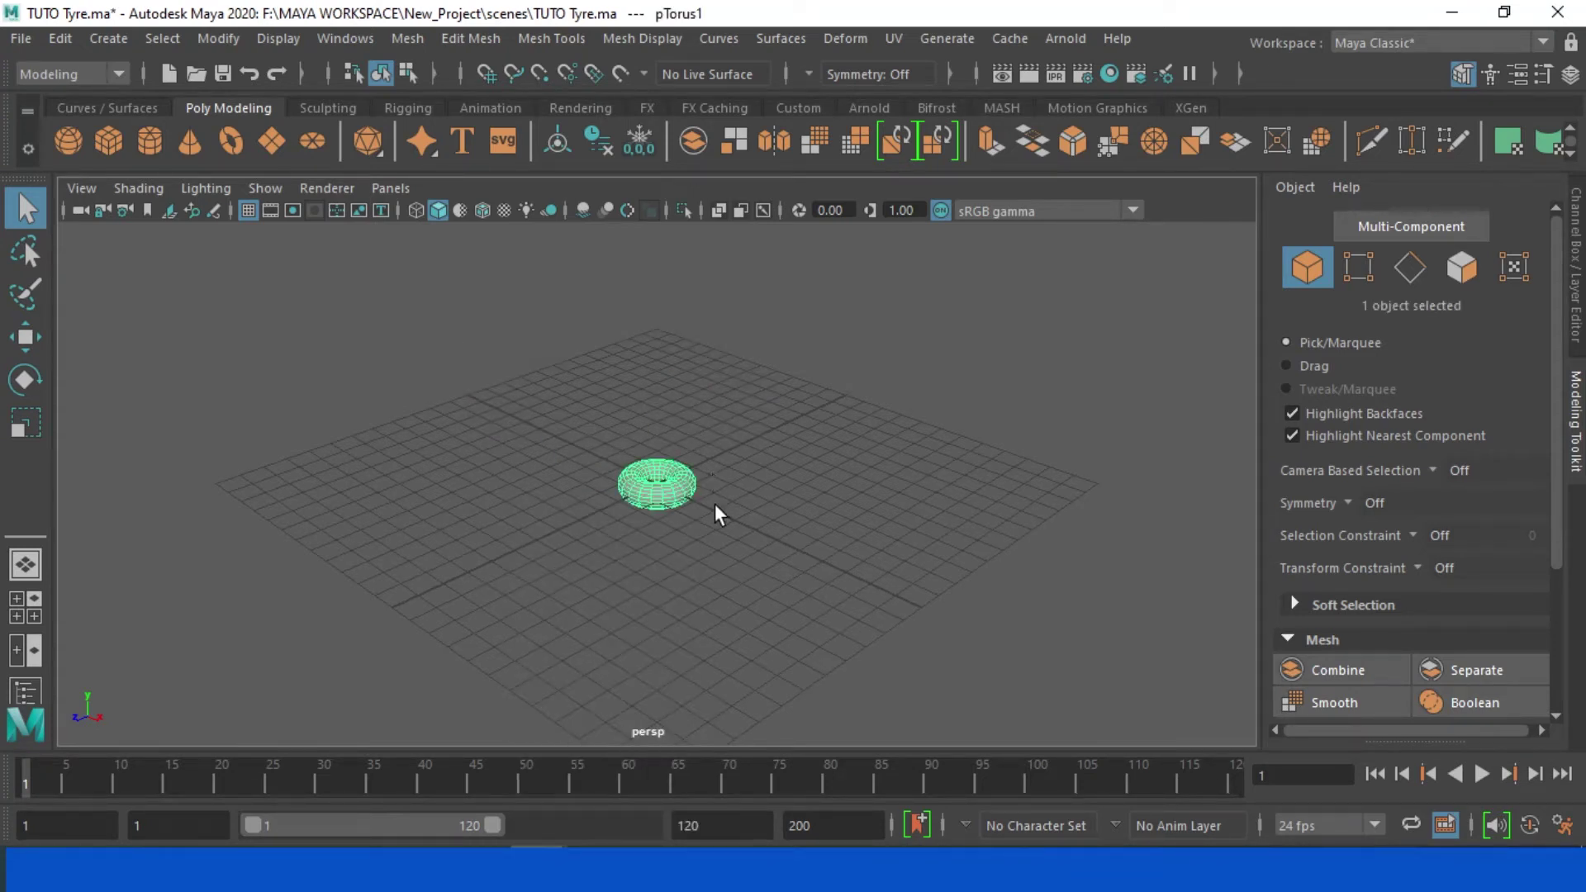
key("space")
left_click_drag(777, 466, 772, 537)
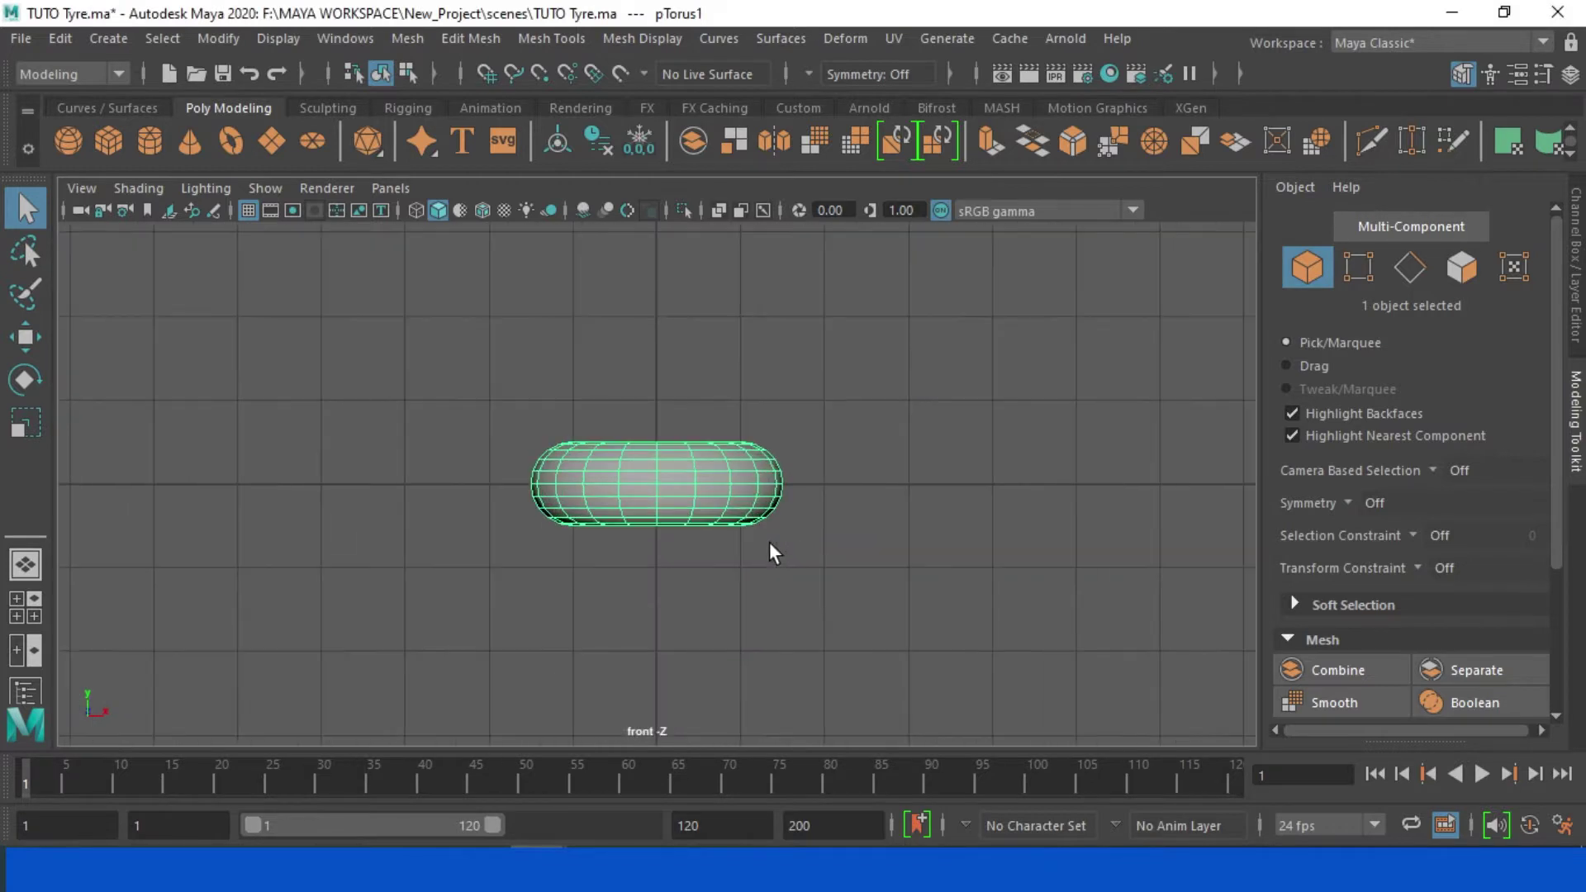
key("e")
left_click_drag(656, 428, 656, 466)
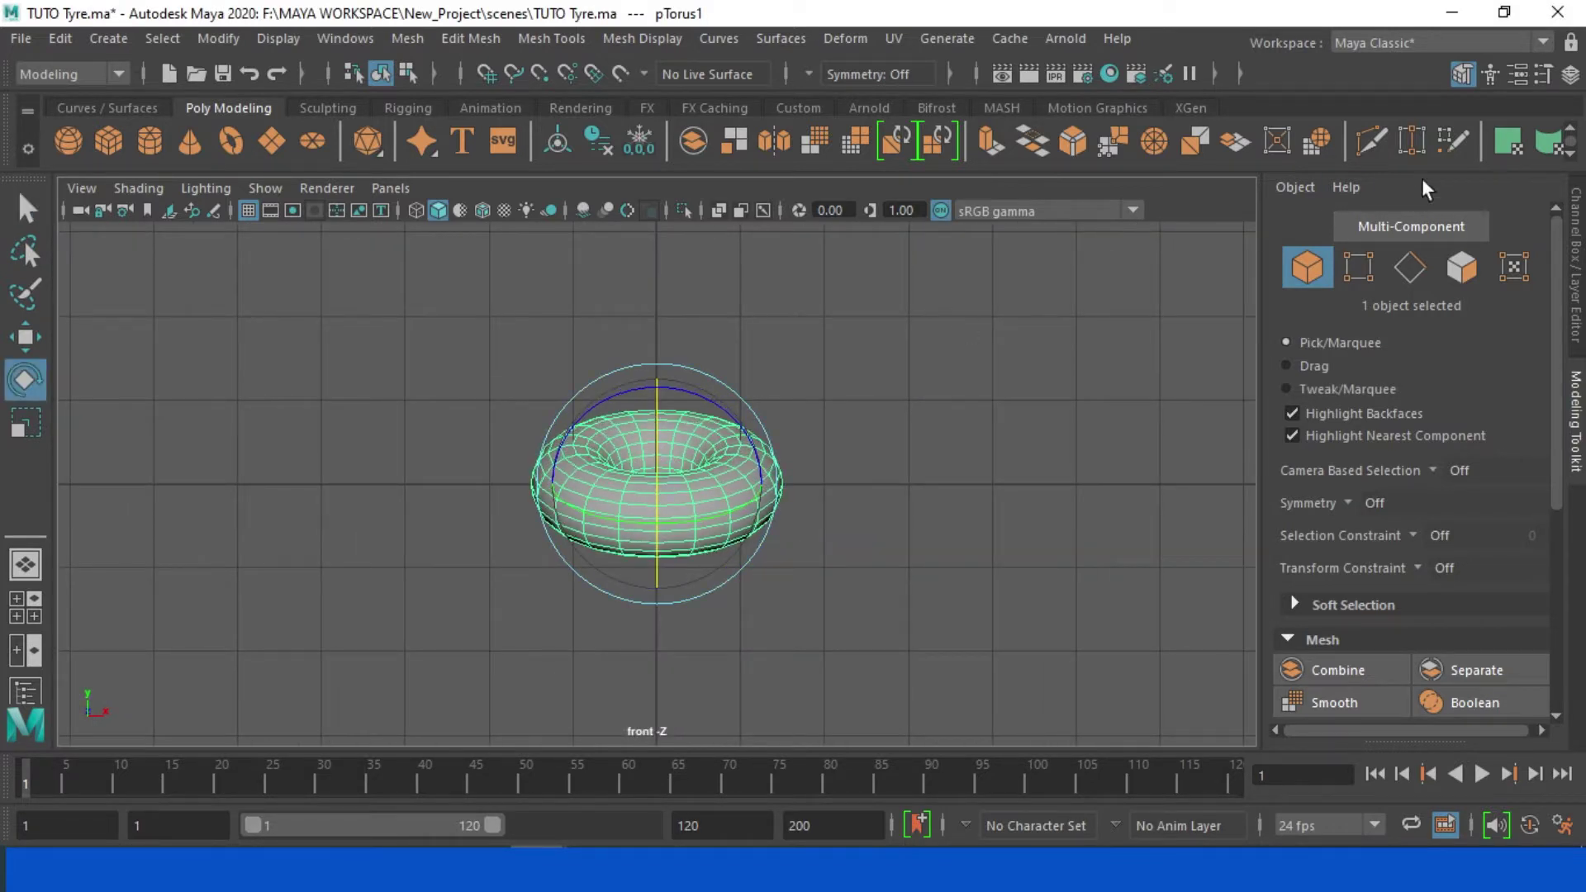
left_click(1570, 73)
double_click(1517, 309)
type("90")
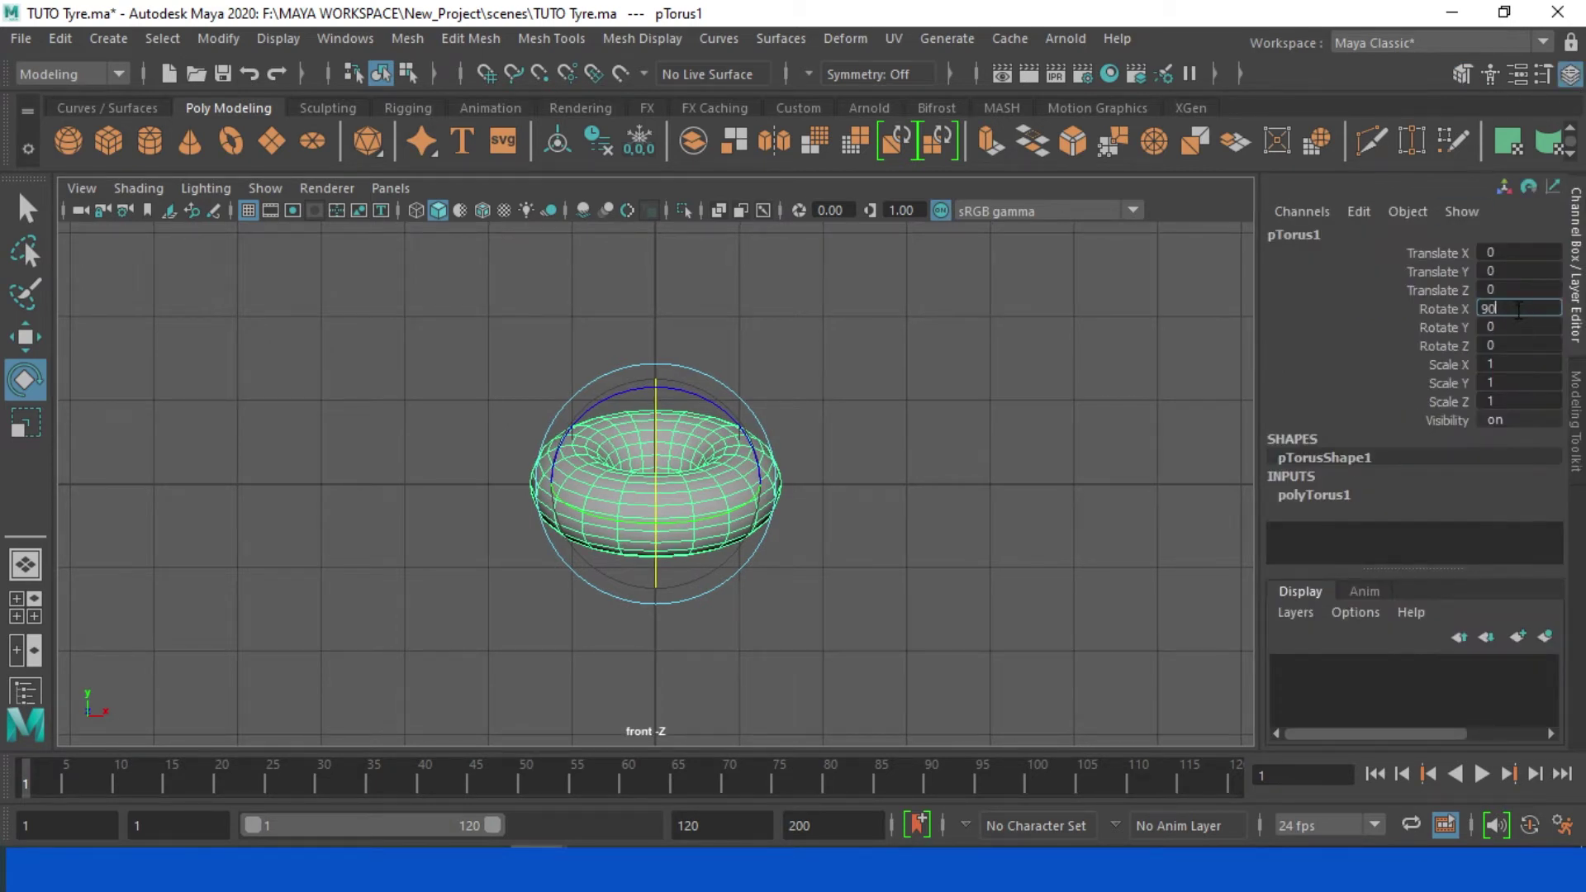
key("Return")
Step: Give the torus Radius 5, Section Radius 0.3 and 40 axis subdivisions, viewed in perspective
left_click(1313, 494)
scroll(1338, 483, "down", 1)
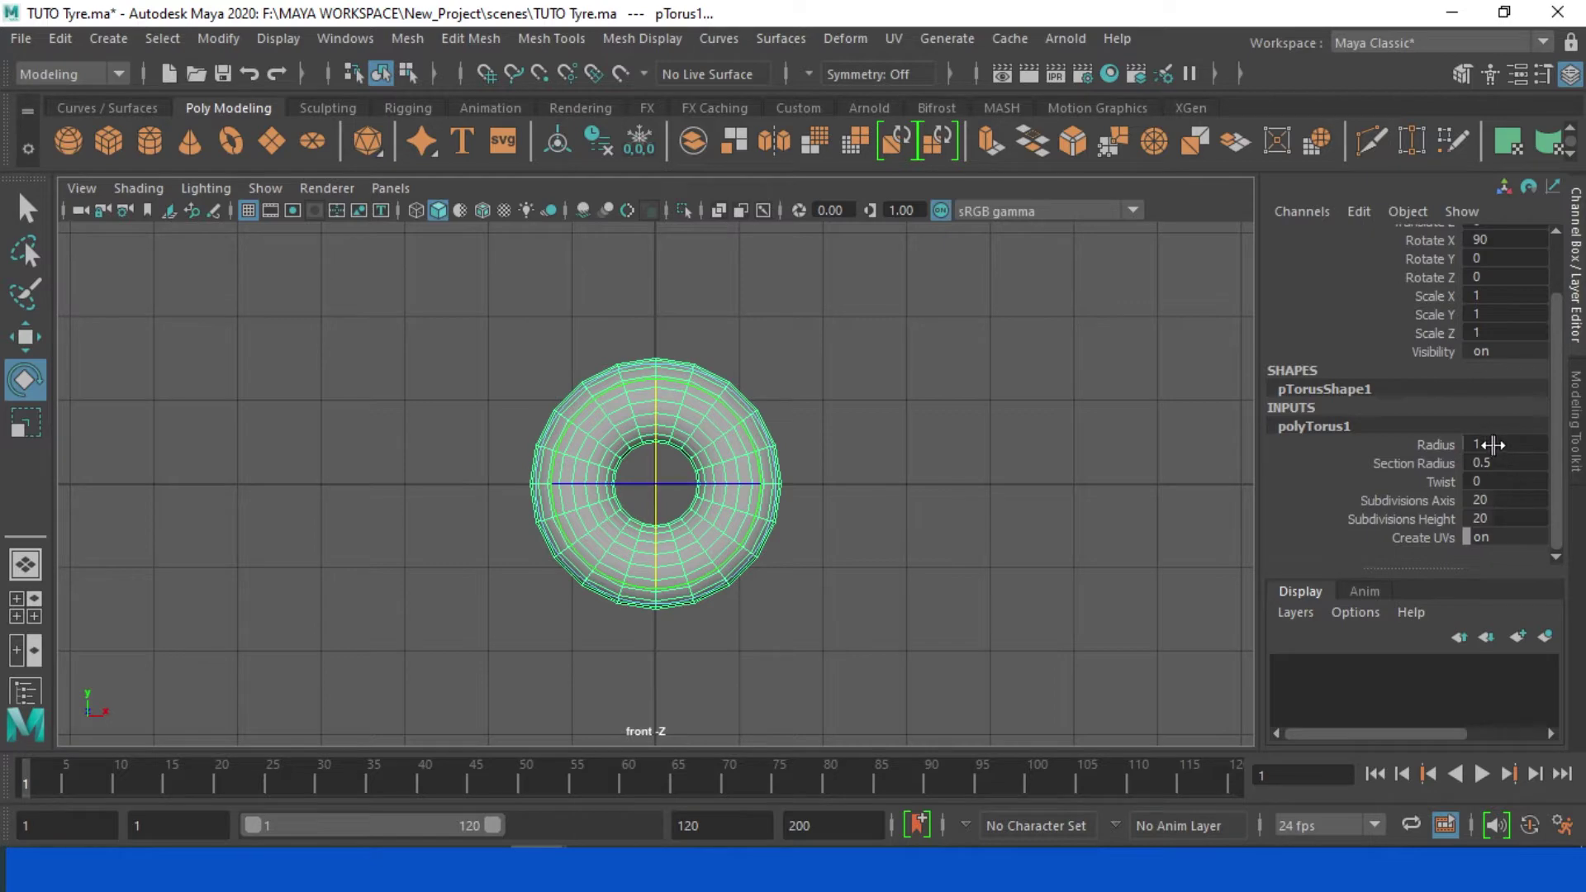
double_click(1495, 444)
type("5")
key("Return")
key("f")
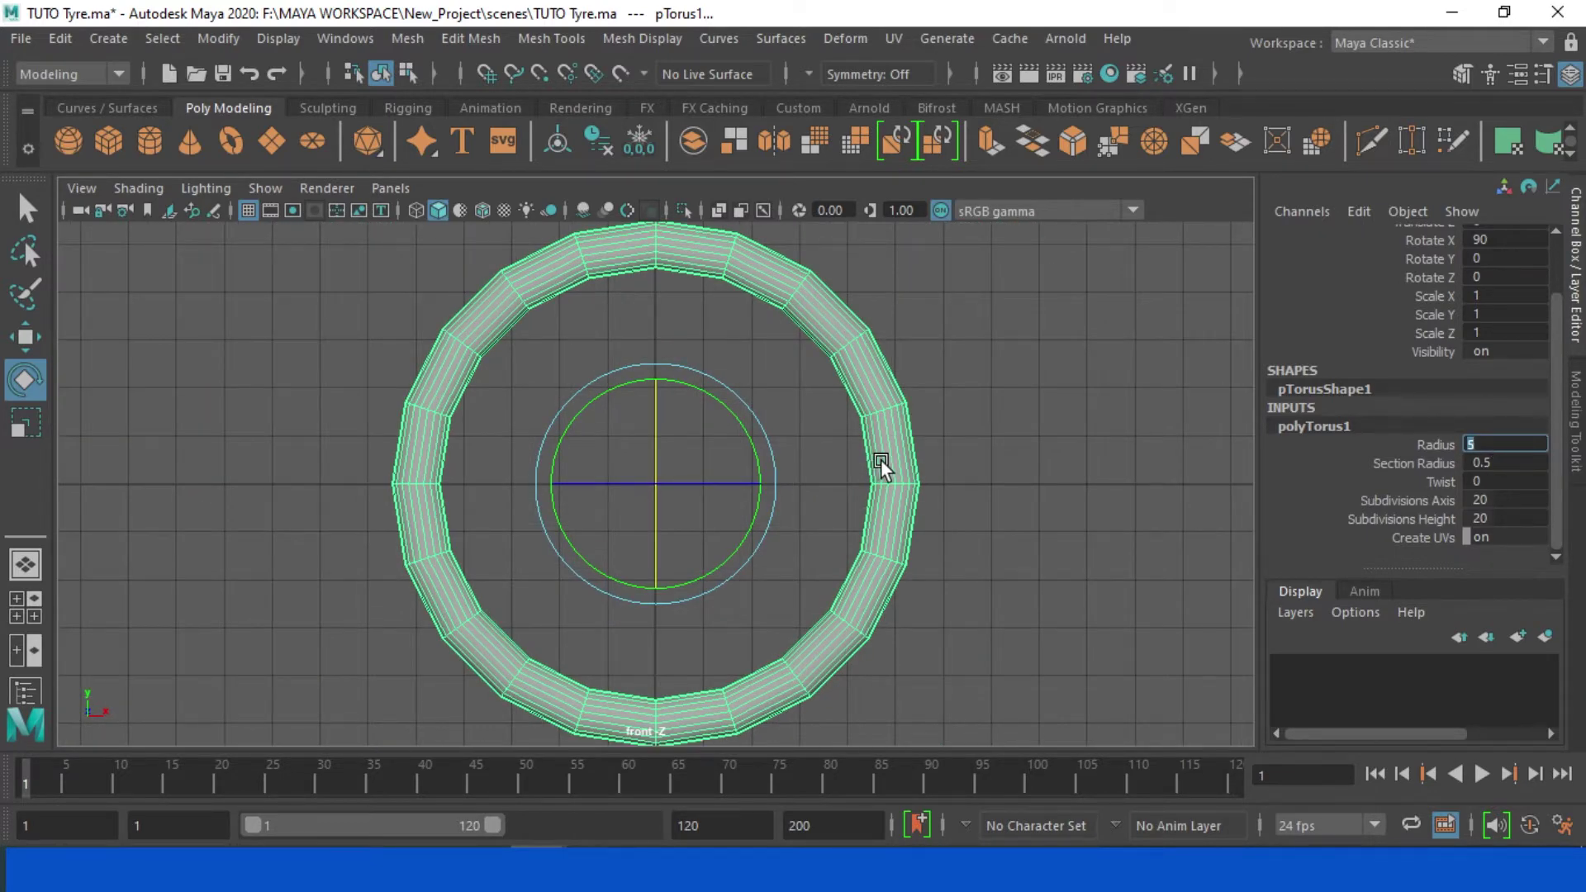
double_click(1504, 469)
type(".3")
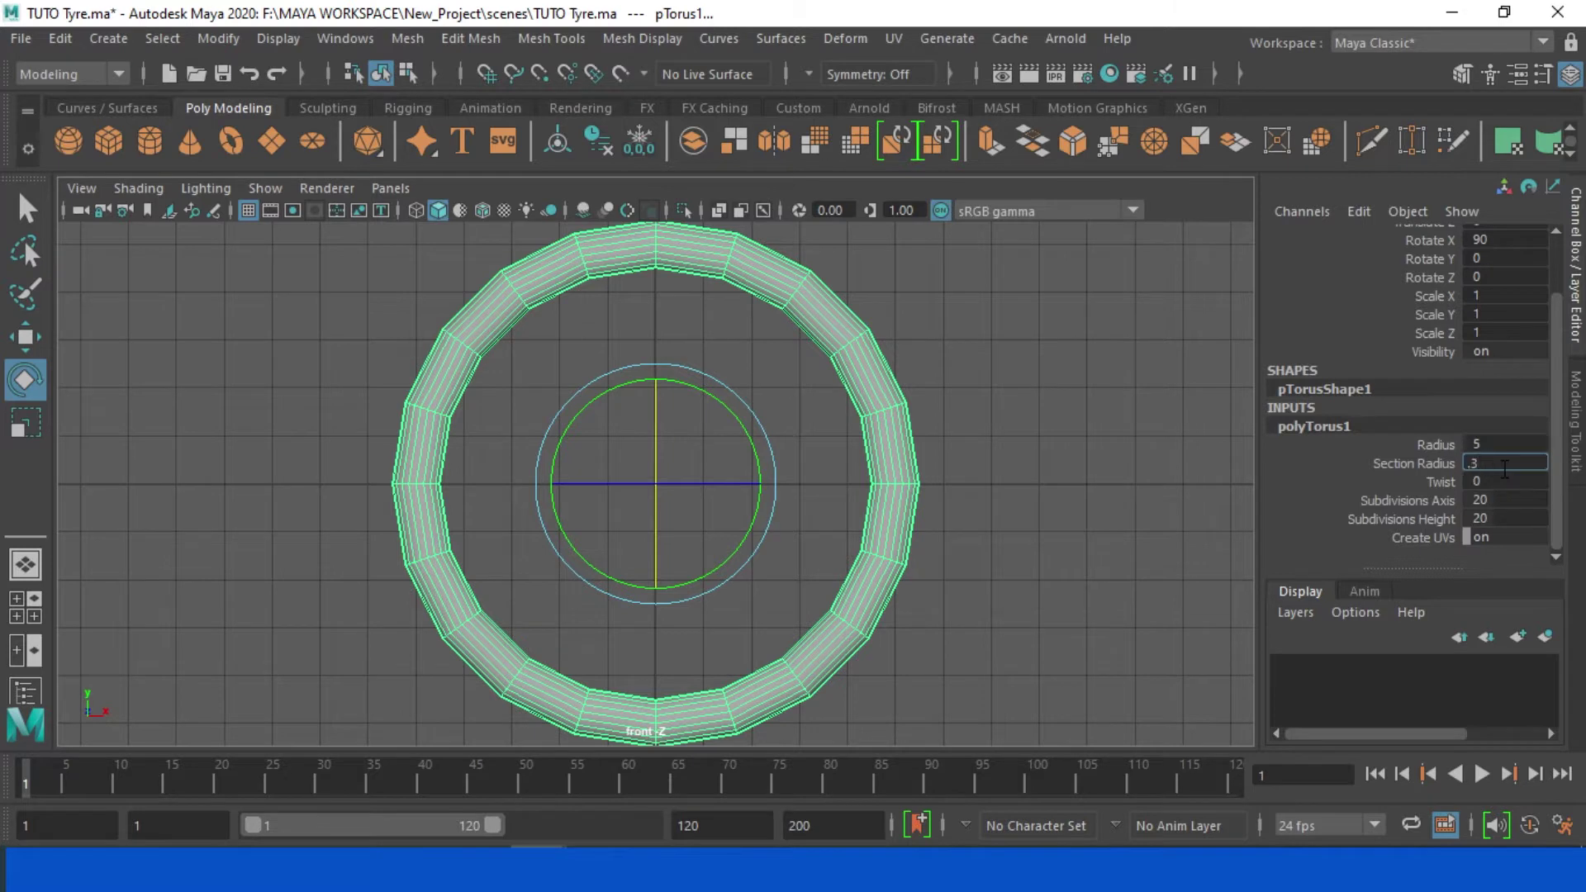
key("Return")
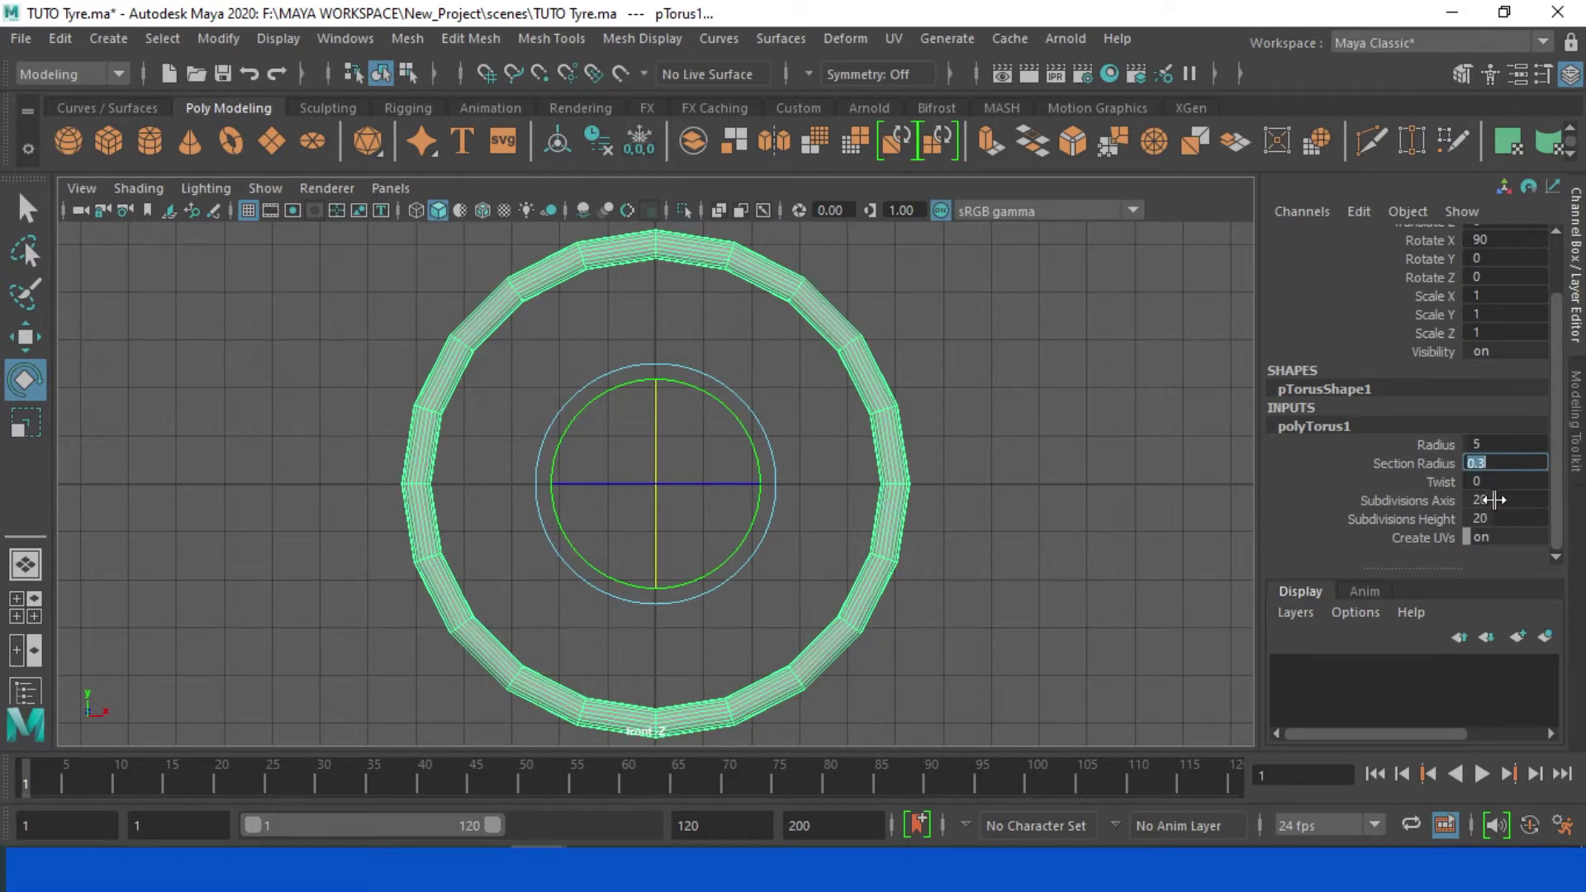
double_click(1496, 500)
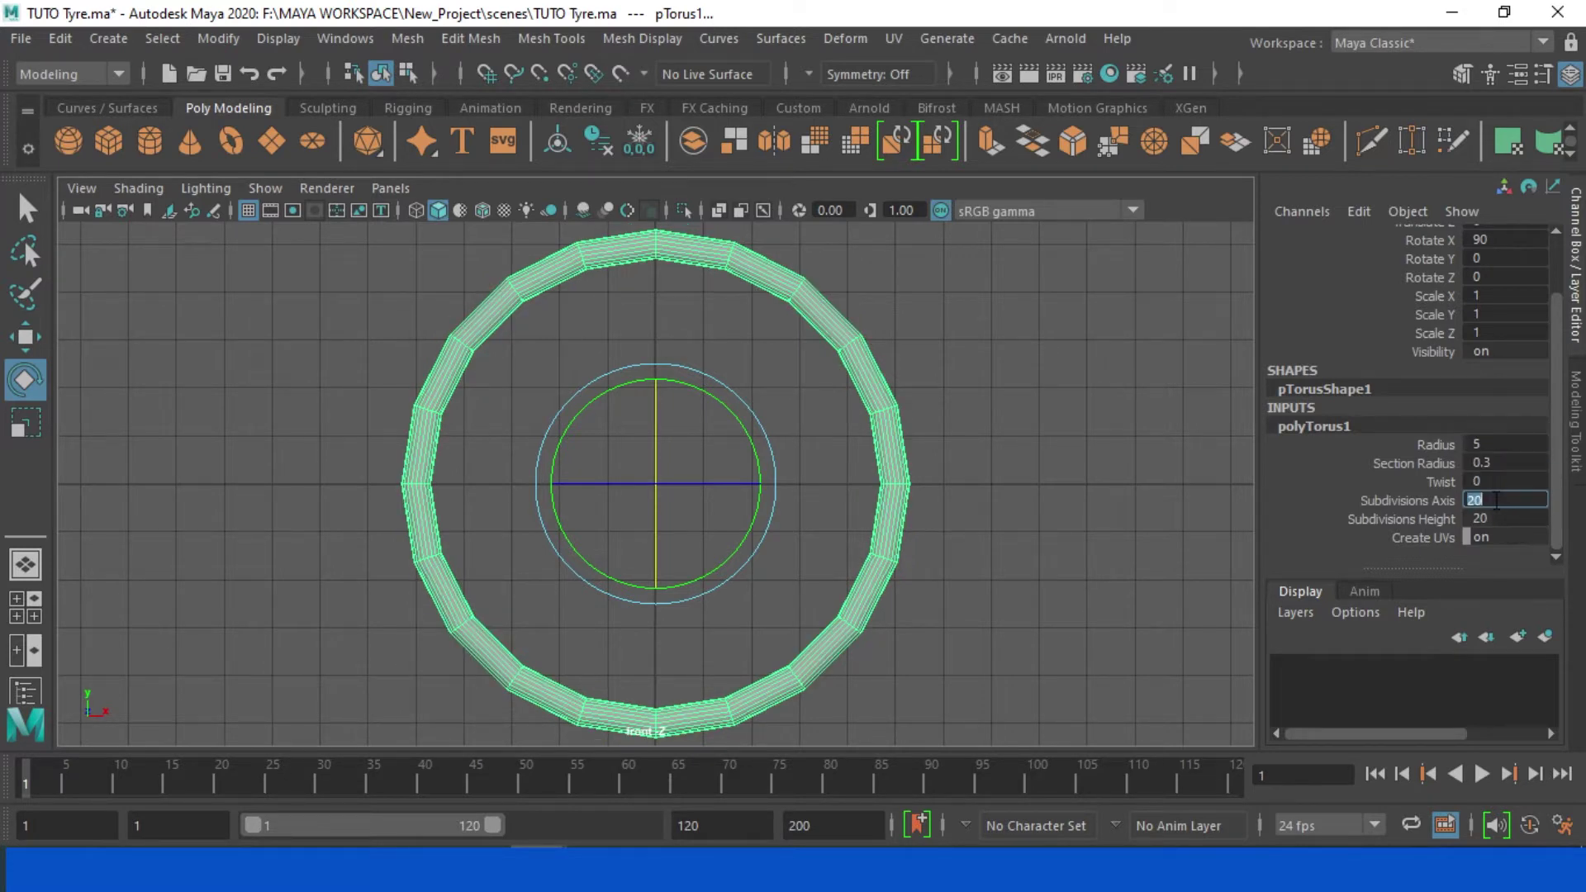
type("40")
key("Return")
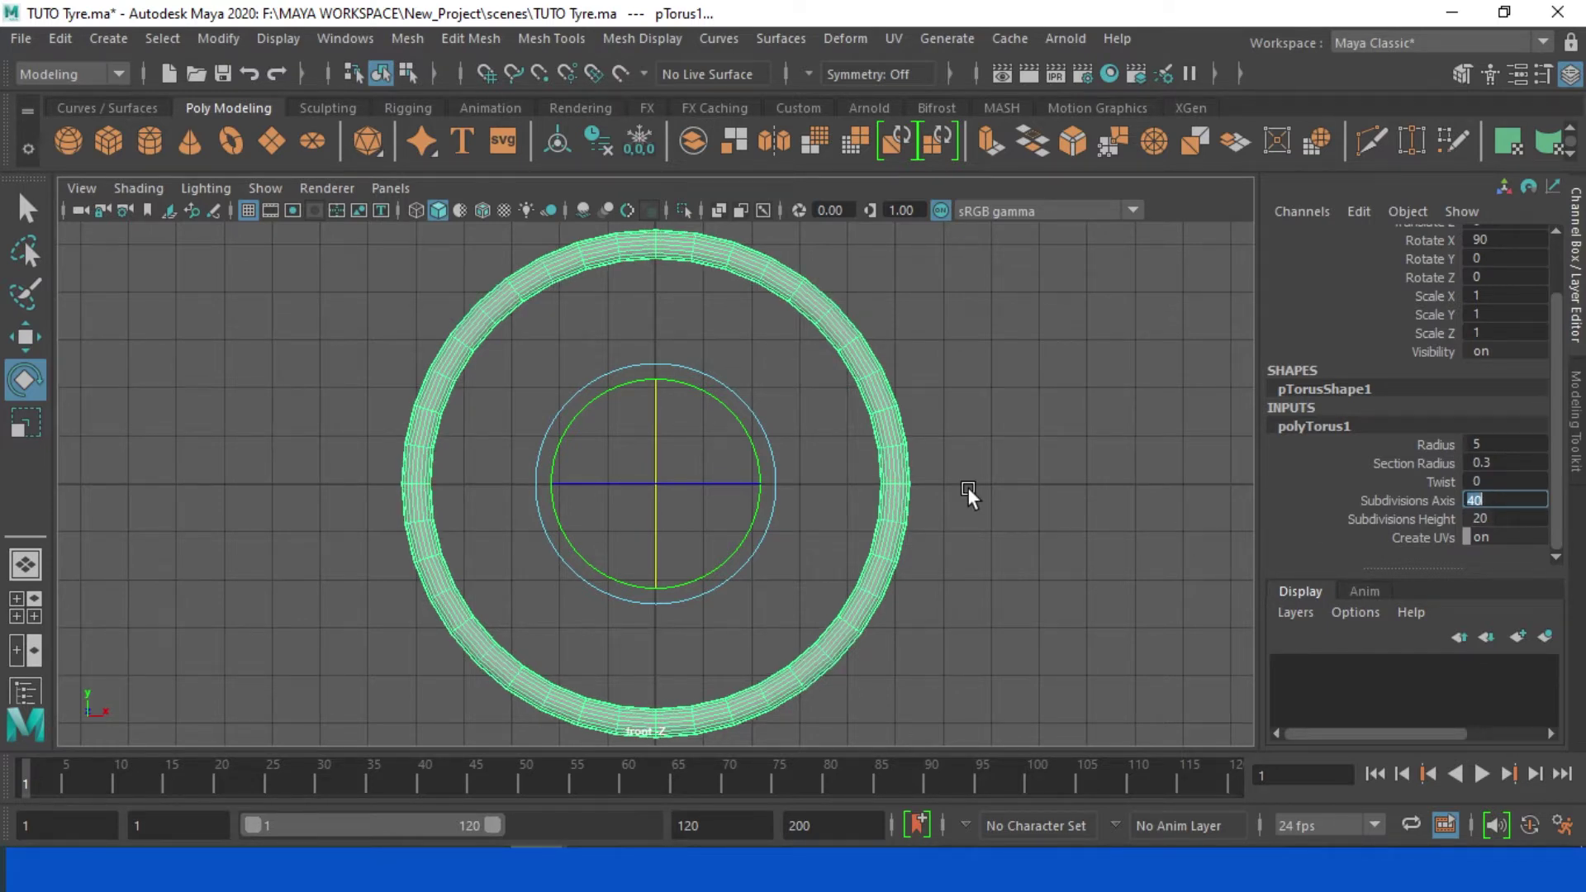
right_click(968, 487)
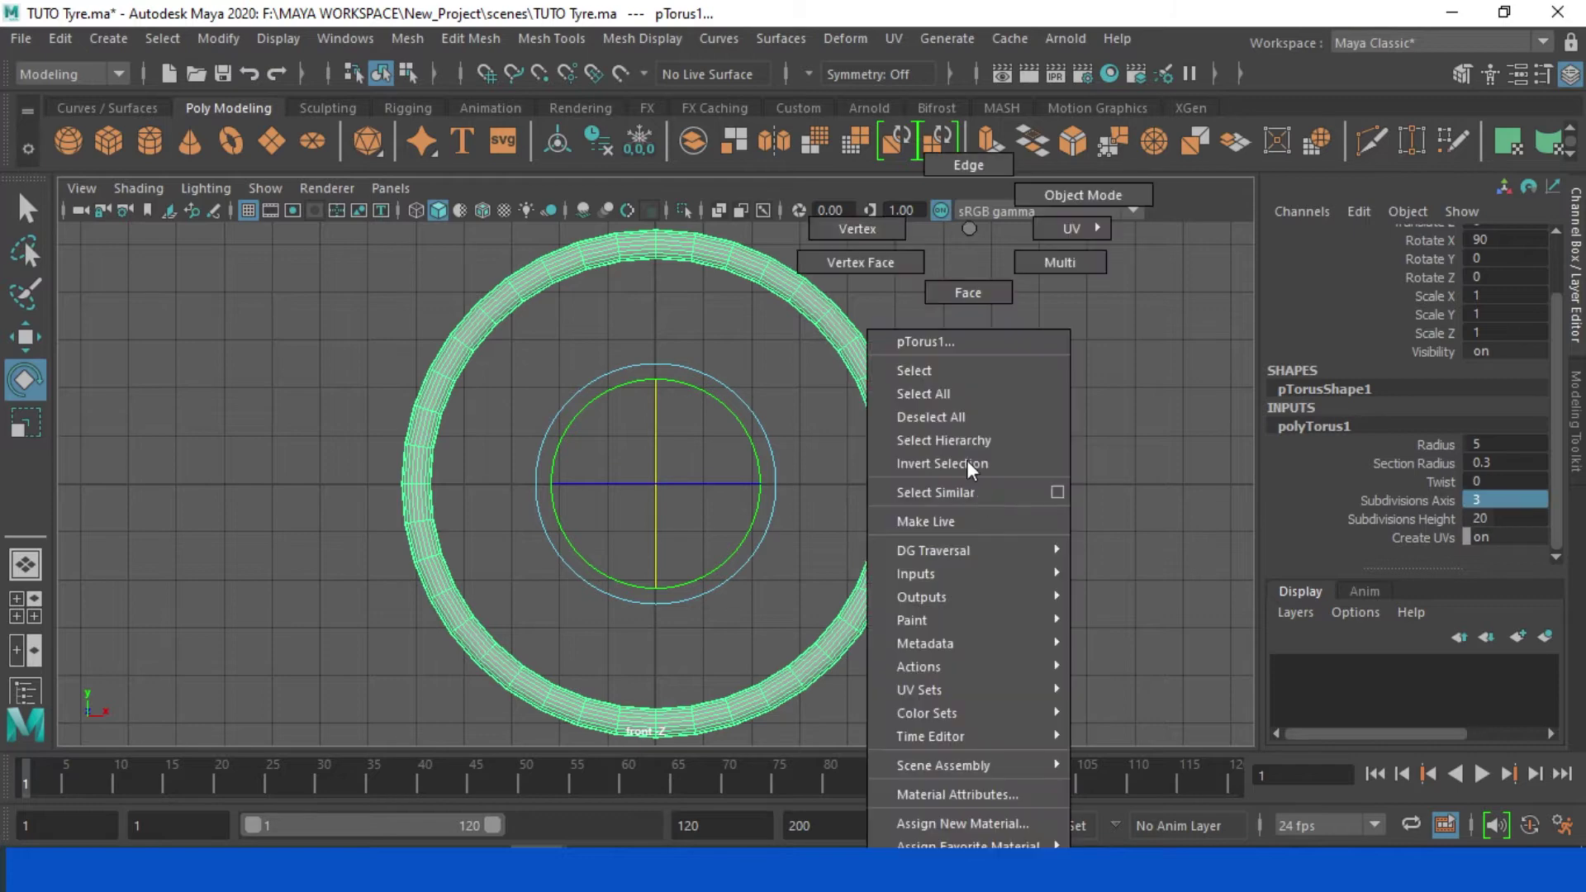
key("space")
left_click_drag(932, 407, 929, 398)
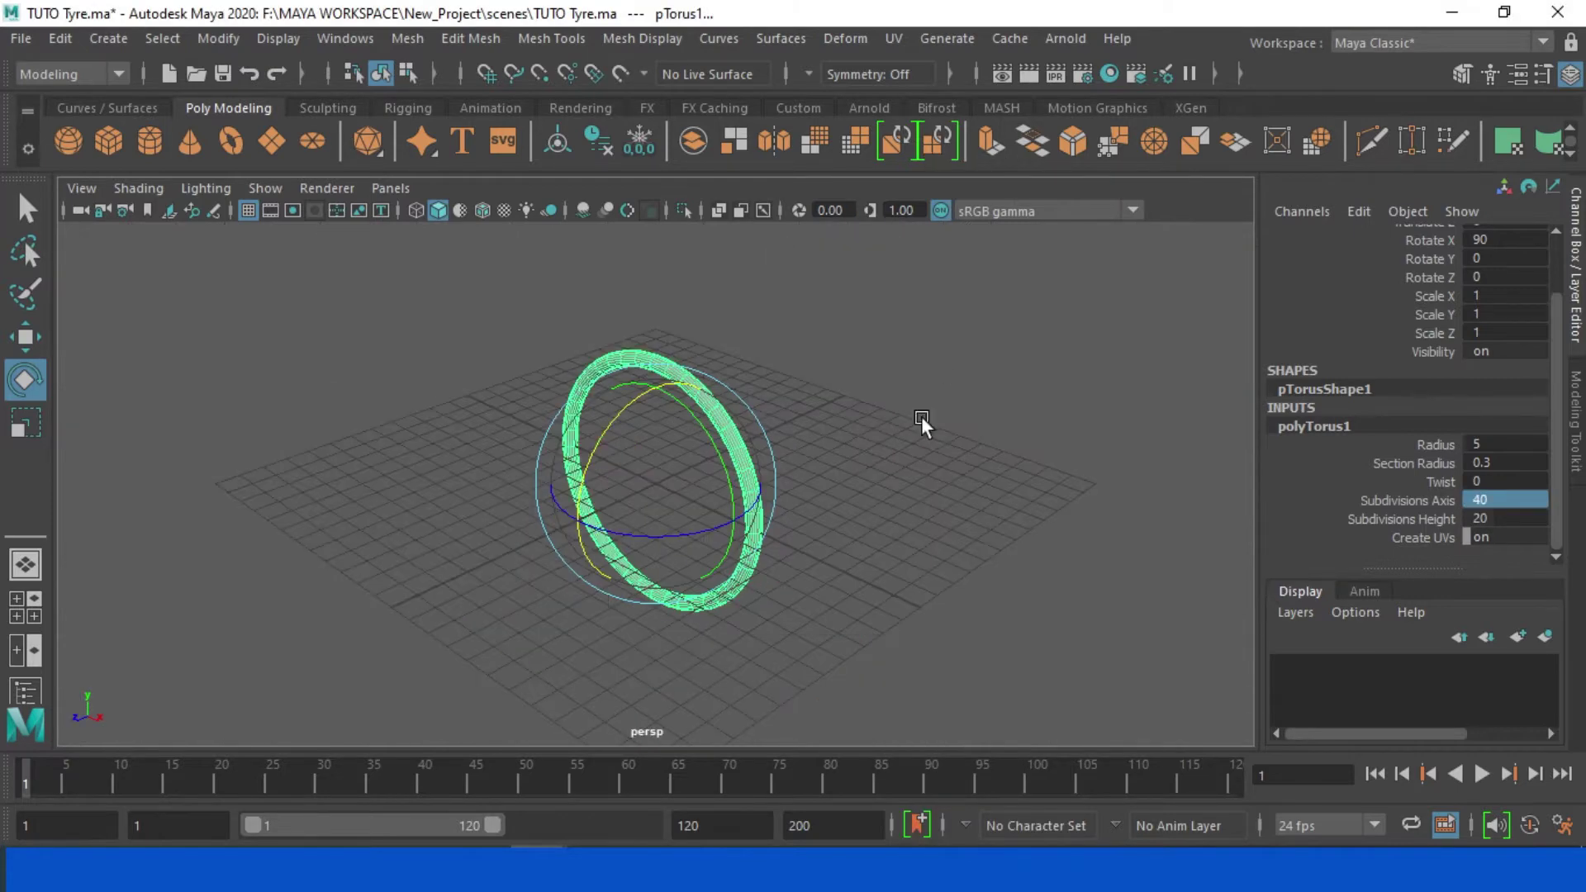
Step: Create a polygon pipe inside the tyre and rotate it 90 on X
left_click(677, 391)
right_click_drag(677, 390, 673, 574, "shift")
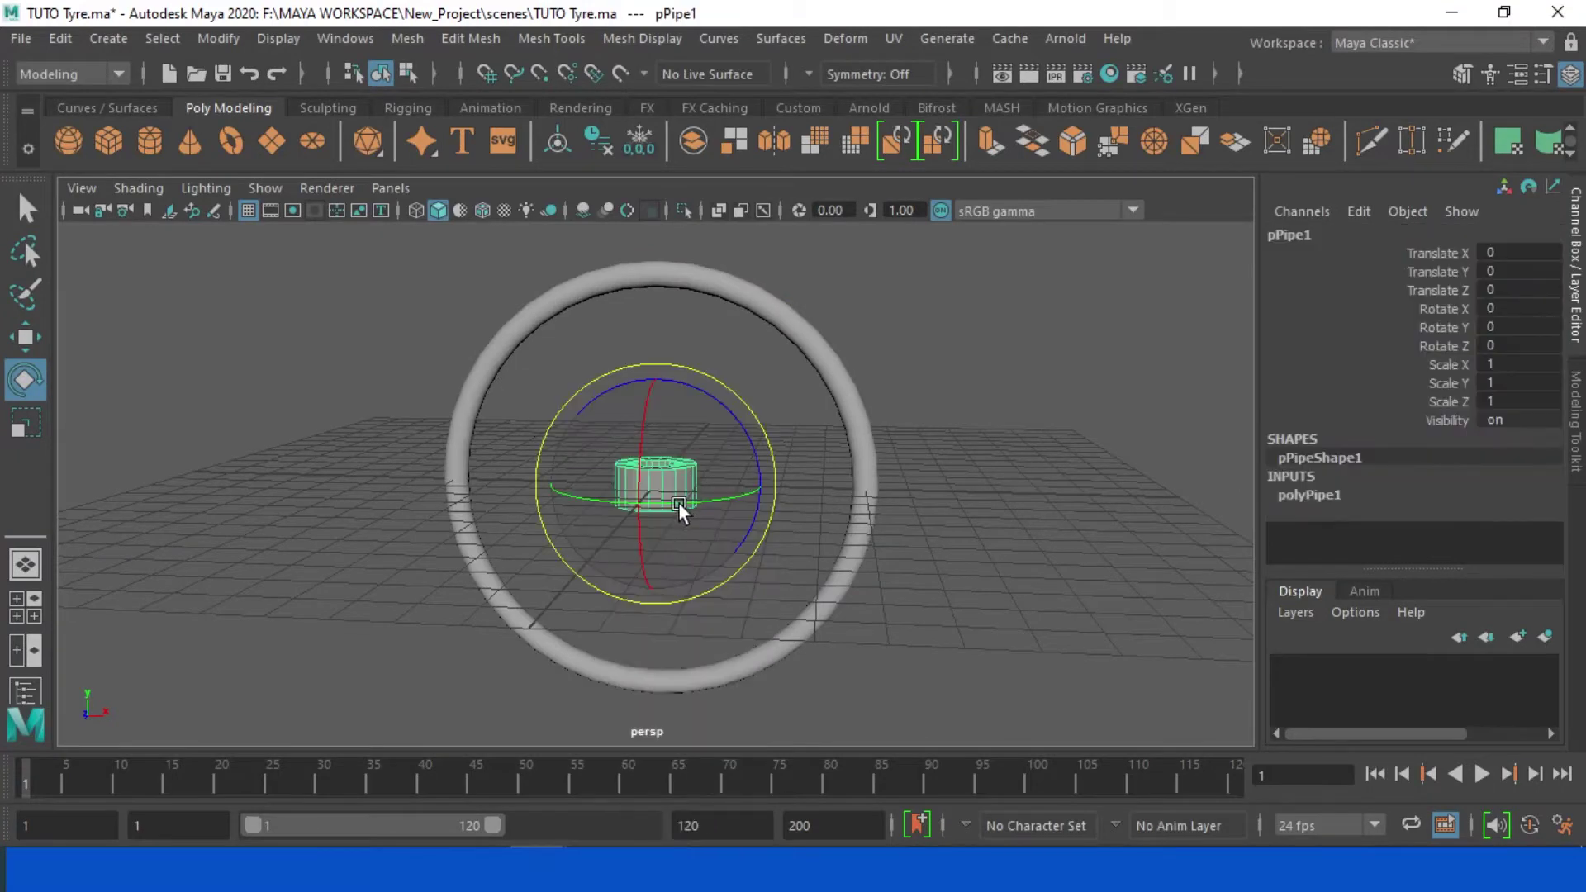
left_click_drag(677, 503, 643, 419)
double_click(1520, 308)
type("9")
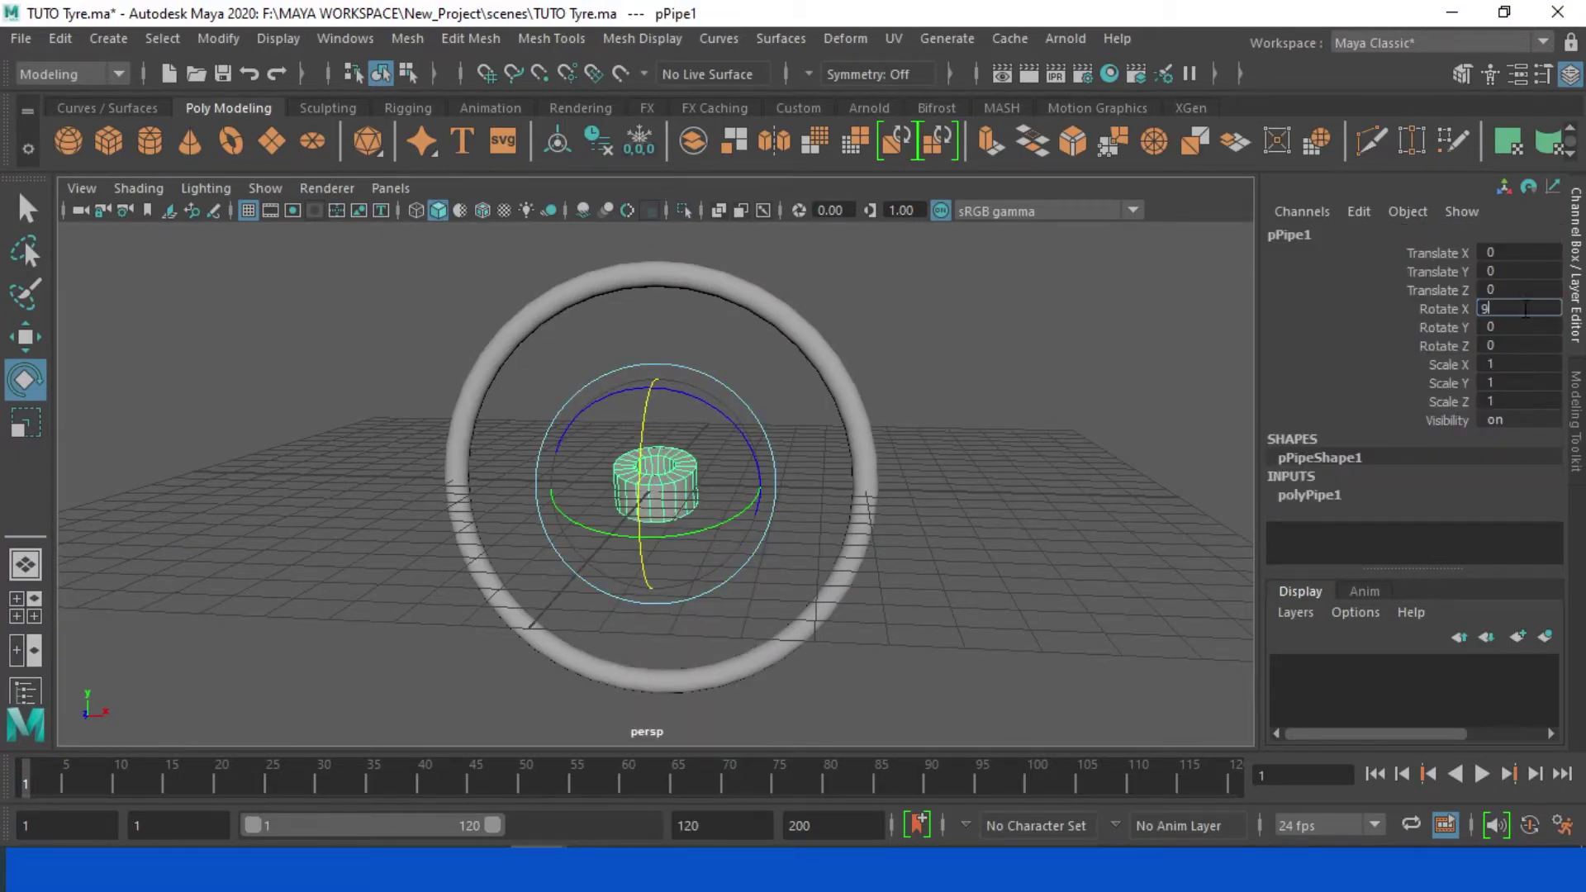
key("Return")
Step: Try pipe heights of 0.5, 1 and then 2
left_click(1313, 494)
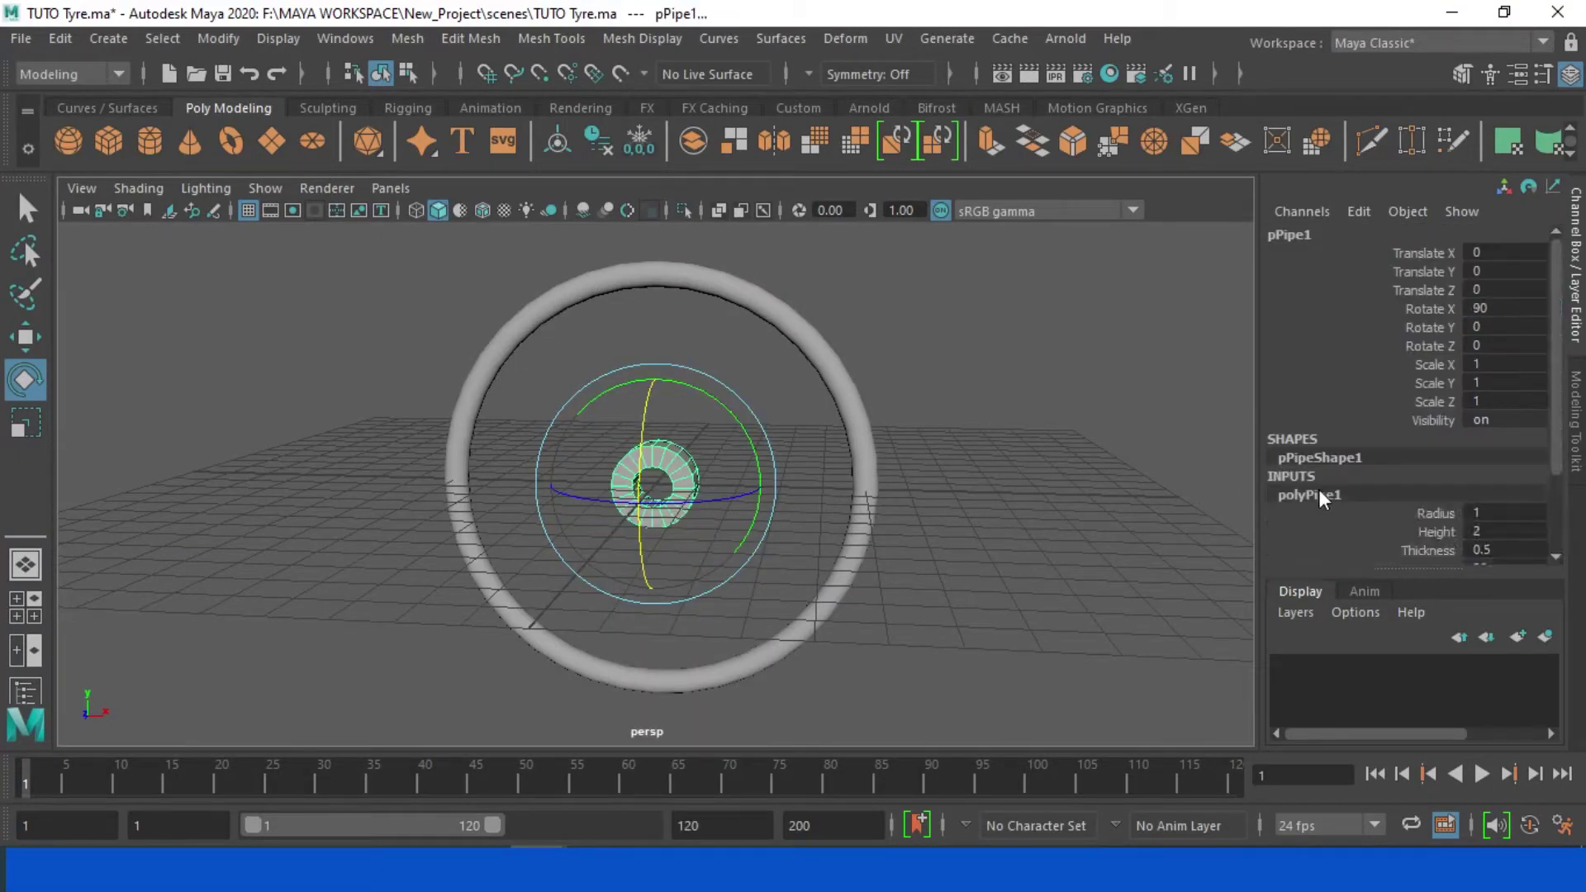
scroll(1380, 521, "down", 2)
scroll(711, 575, "up", 3)
left_click_drag(712, 575, 751, 572, "alt")
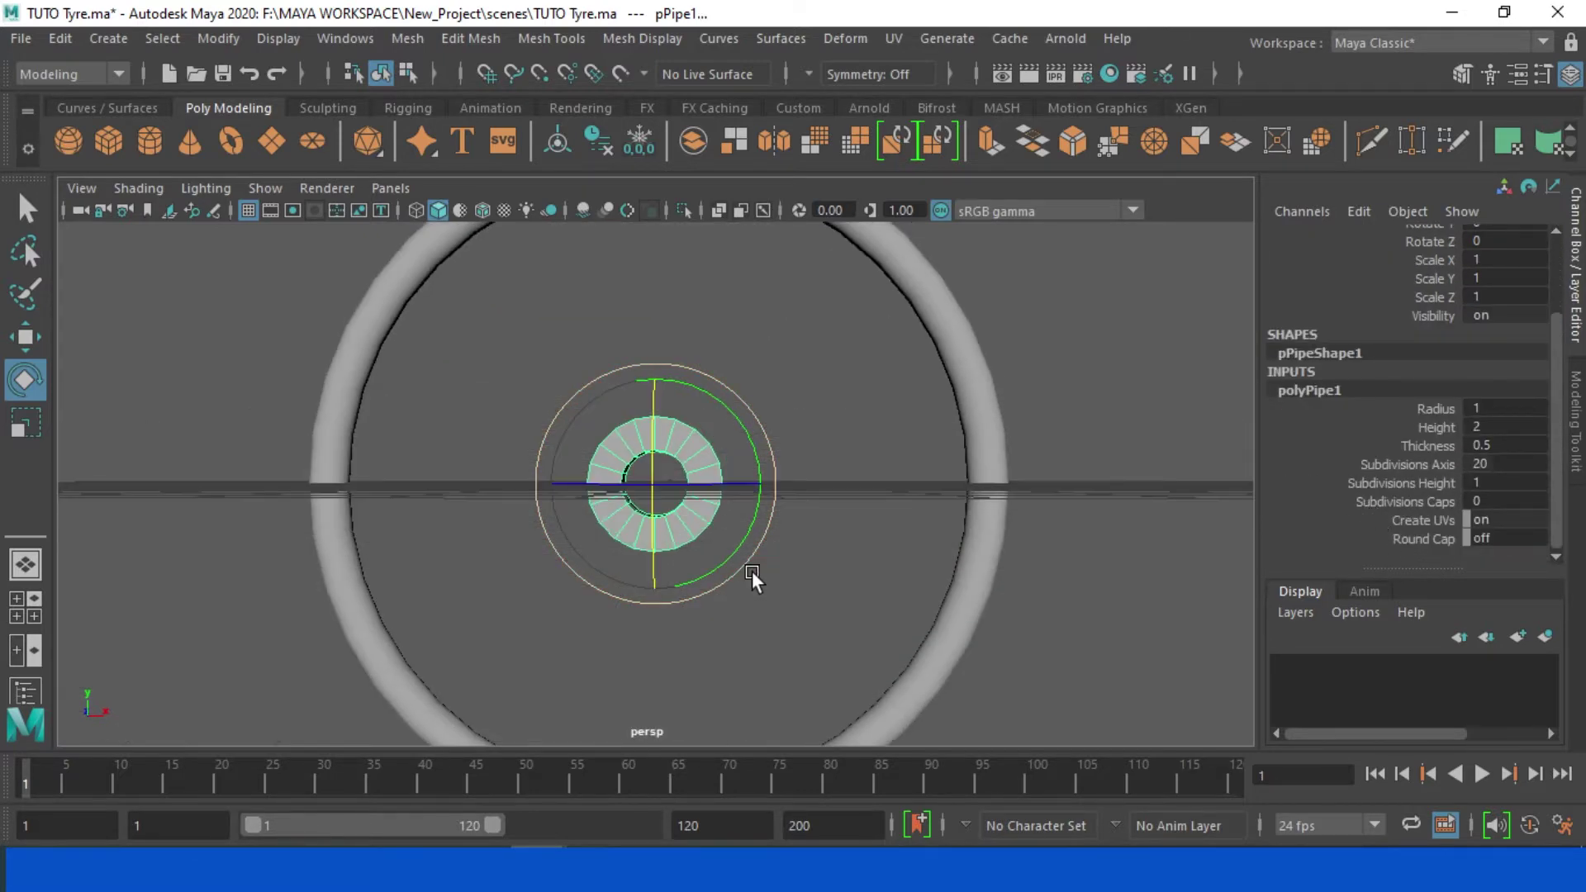
double_click(1512, 427)
type("0.5")
key("Return")
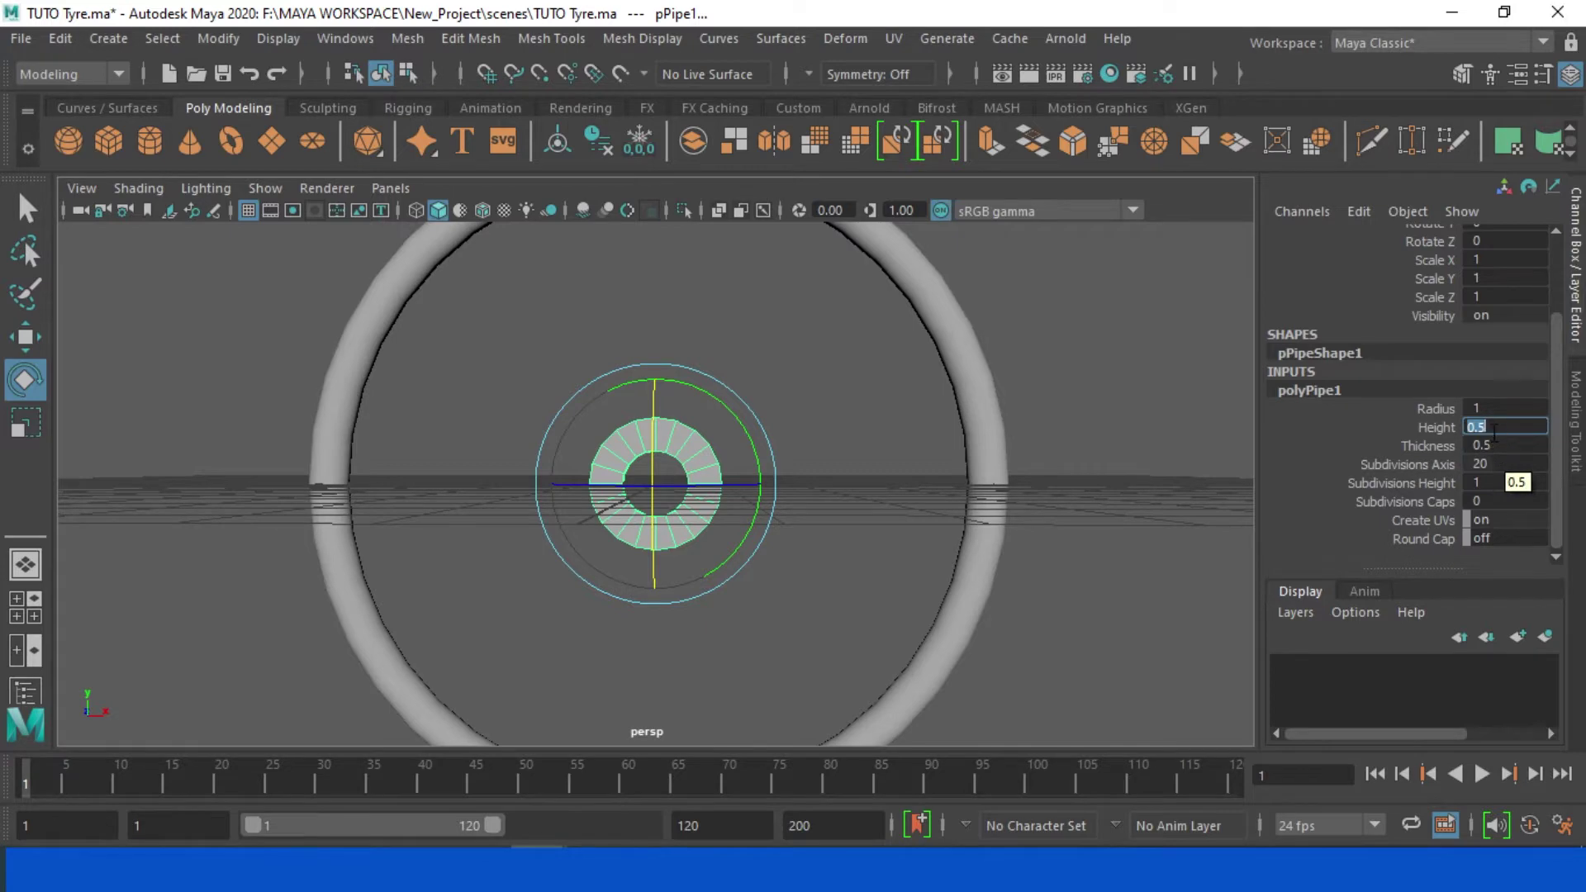
left_click_drag(960, 528, 791, 558, "alt")
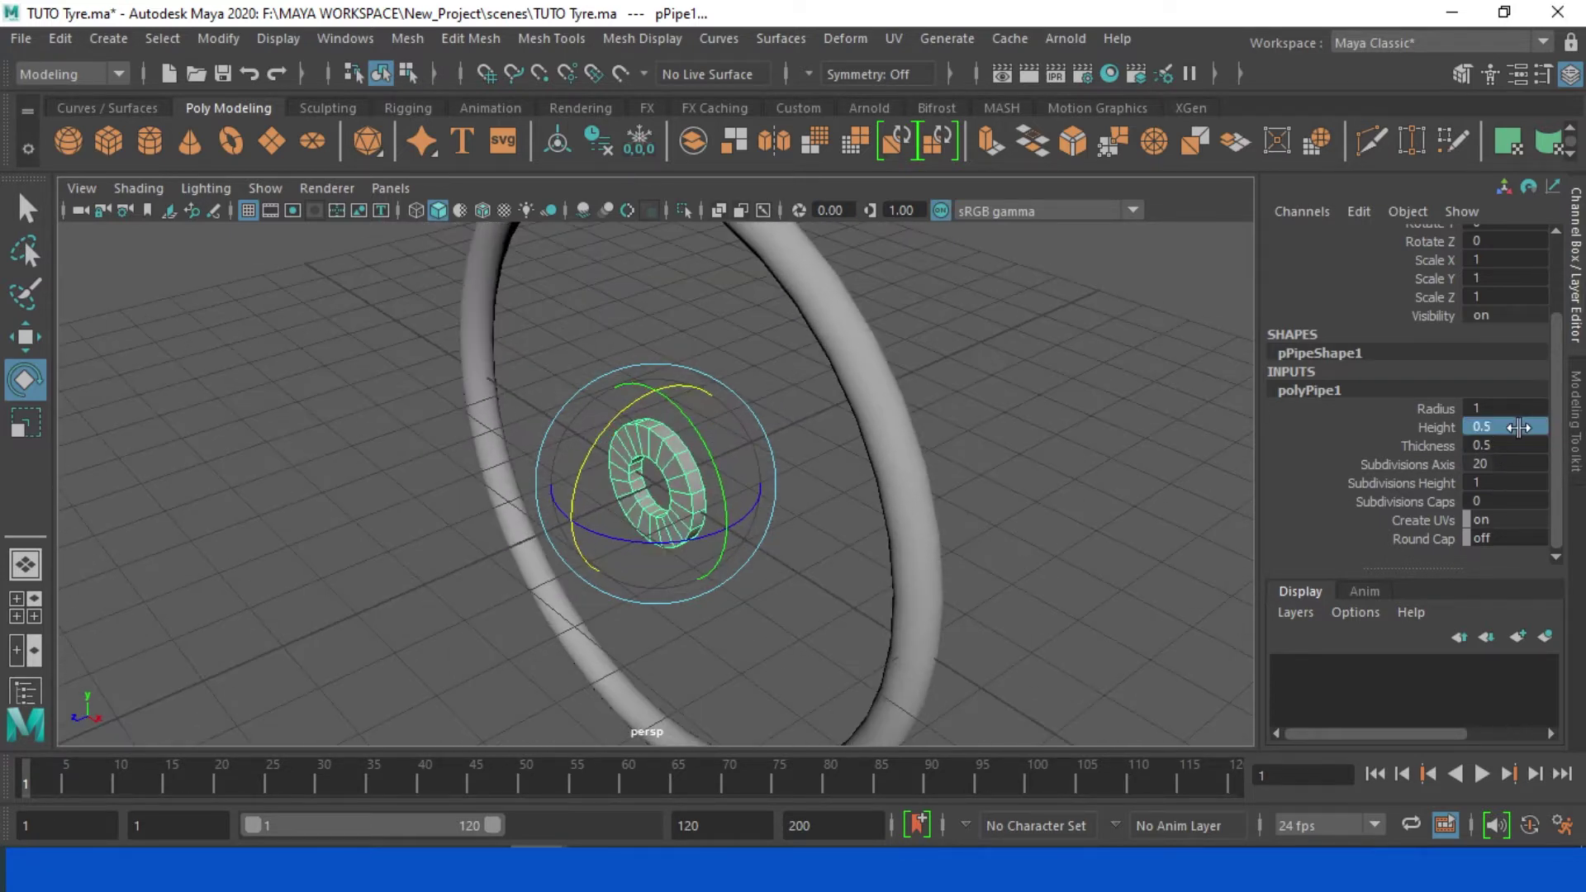
type("1")
key("Return")
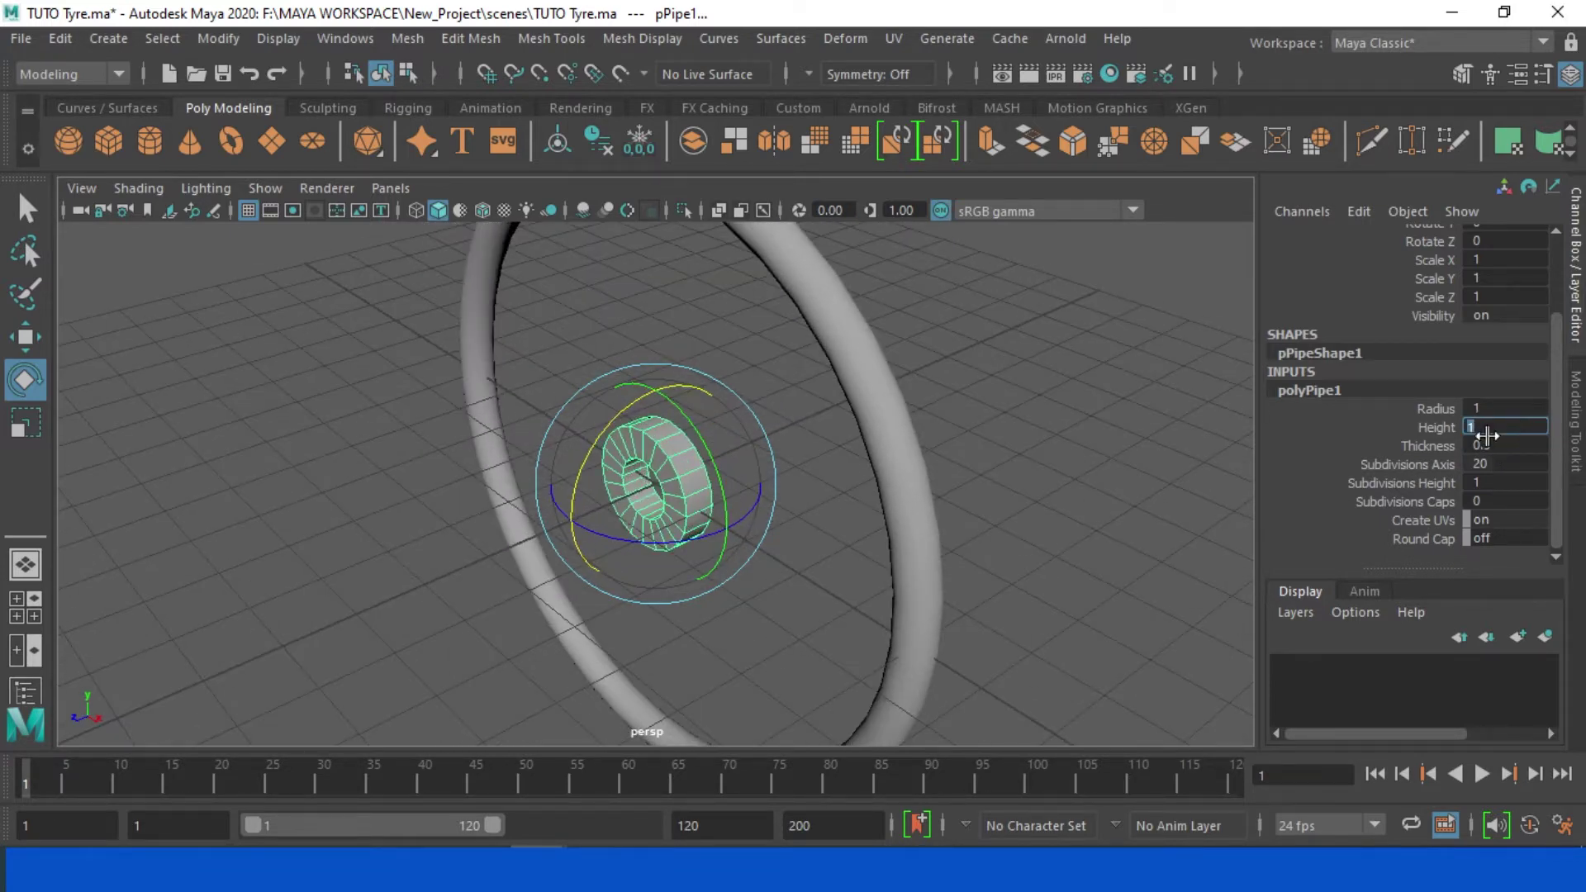
type("2")
key("Return")
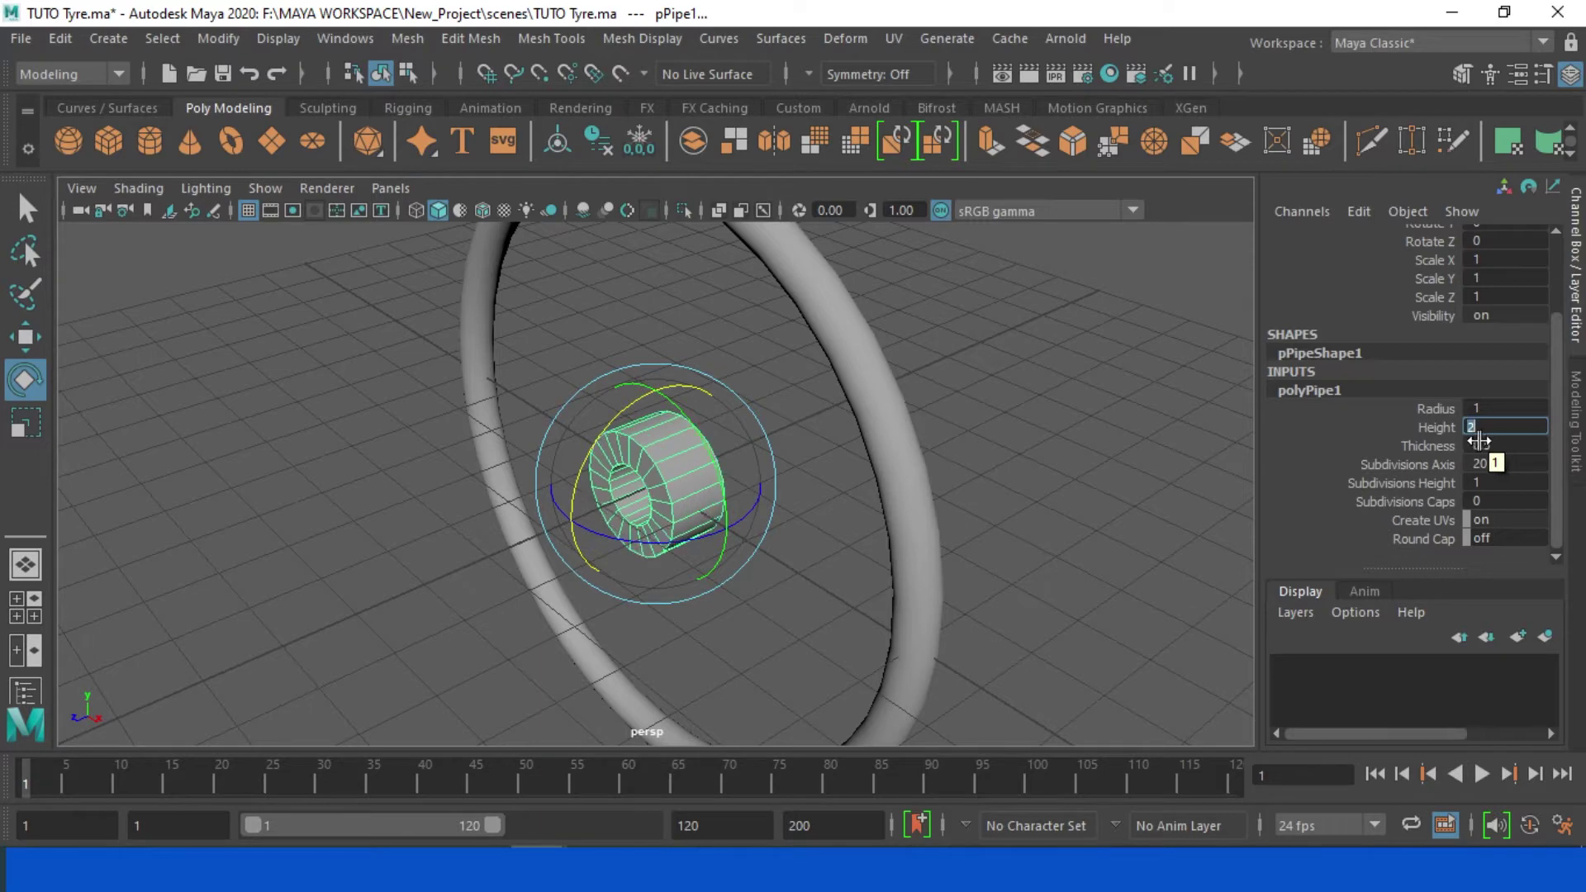
Step: Try a pipe thickness of 0.2 and a radius of 0.01
left_click(1495, 445)
key("Return")
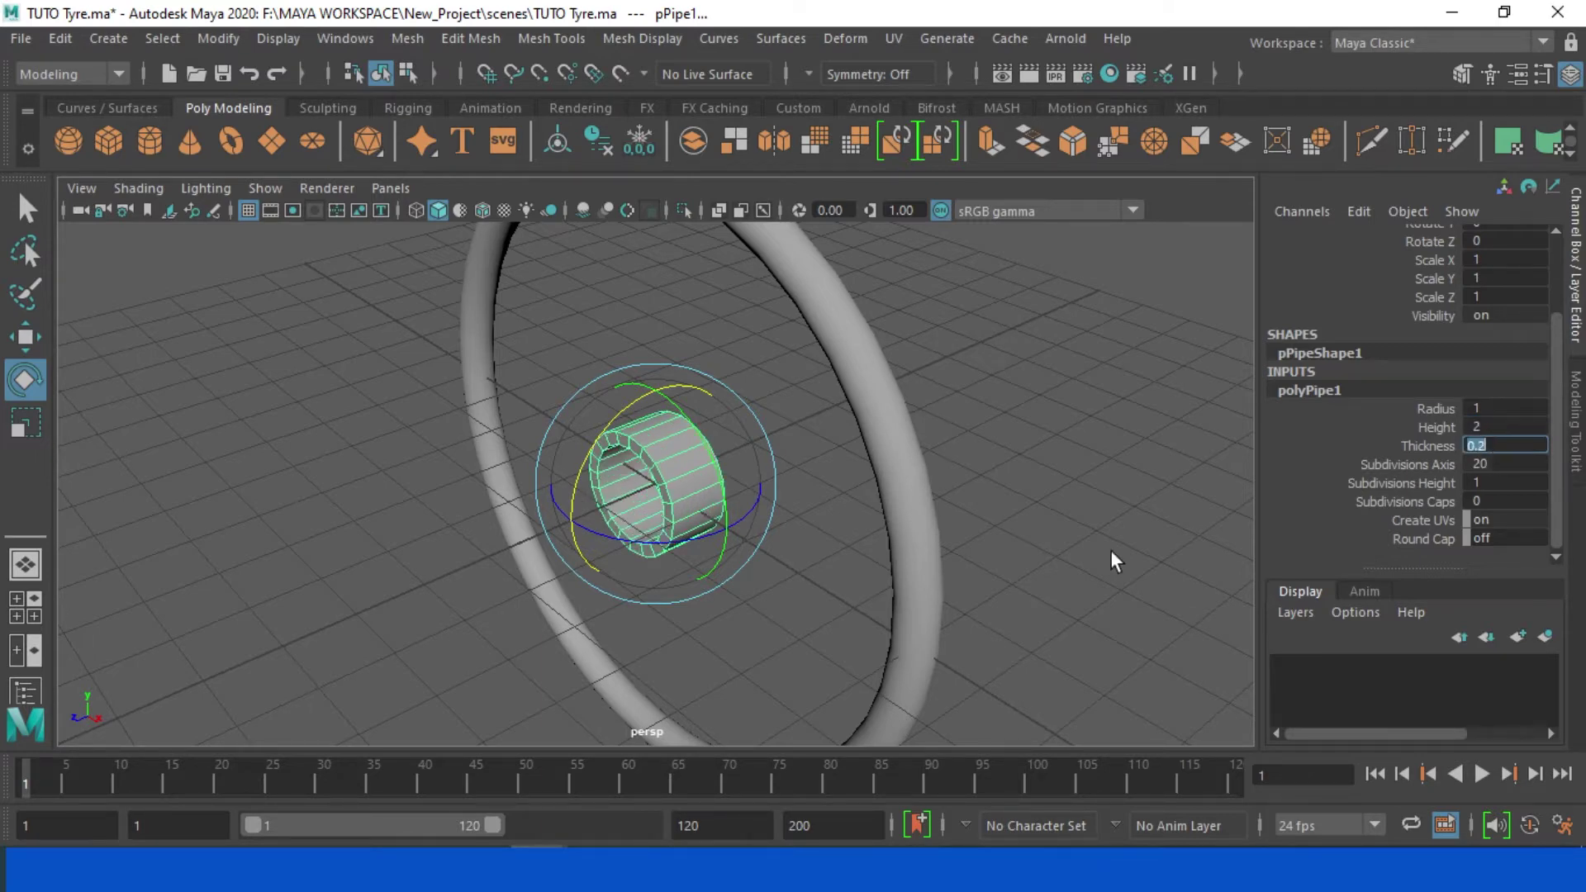
left_click_drag(829, 557, 964, 502, "alt")
left_click(1494, 413)
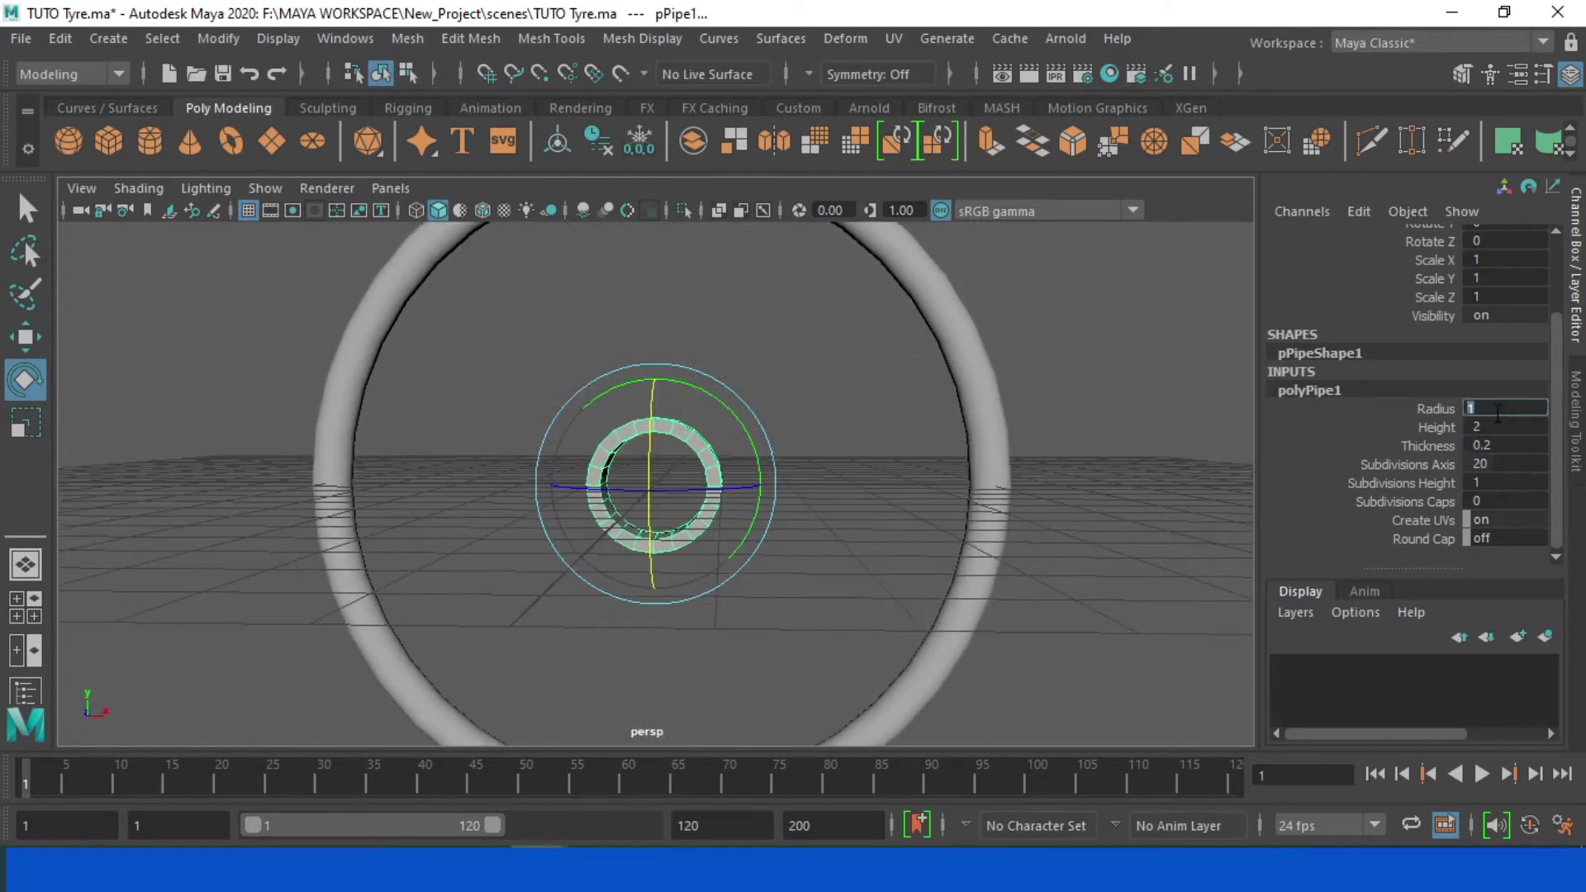
type(".5")
key("Return")
scroll(890, 531, "down", 2)
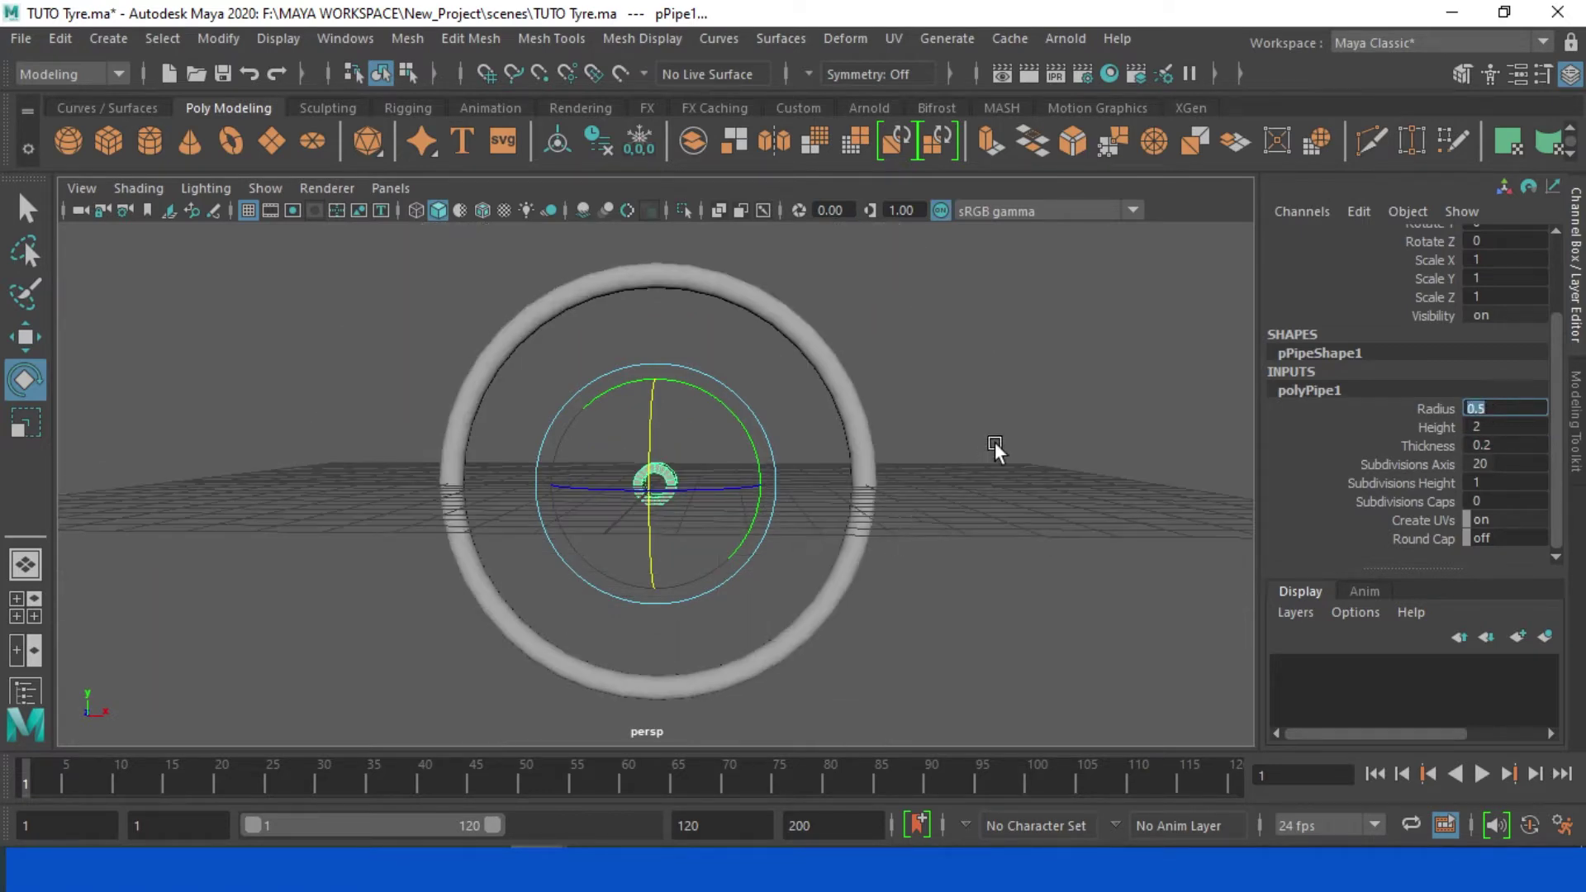
Step: Check the pipe in front and side views while entering a height of 5
right_click(994, 444)
type("0.01")
key("space")
left_click_drag(958, 440, 968, 502)
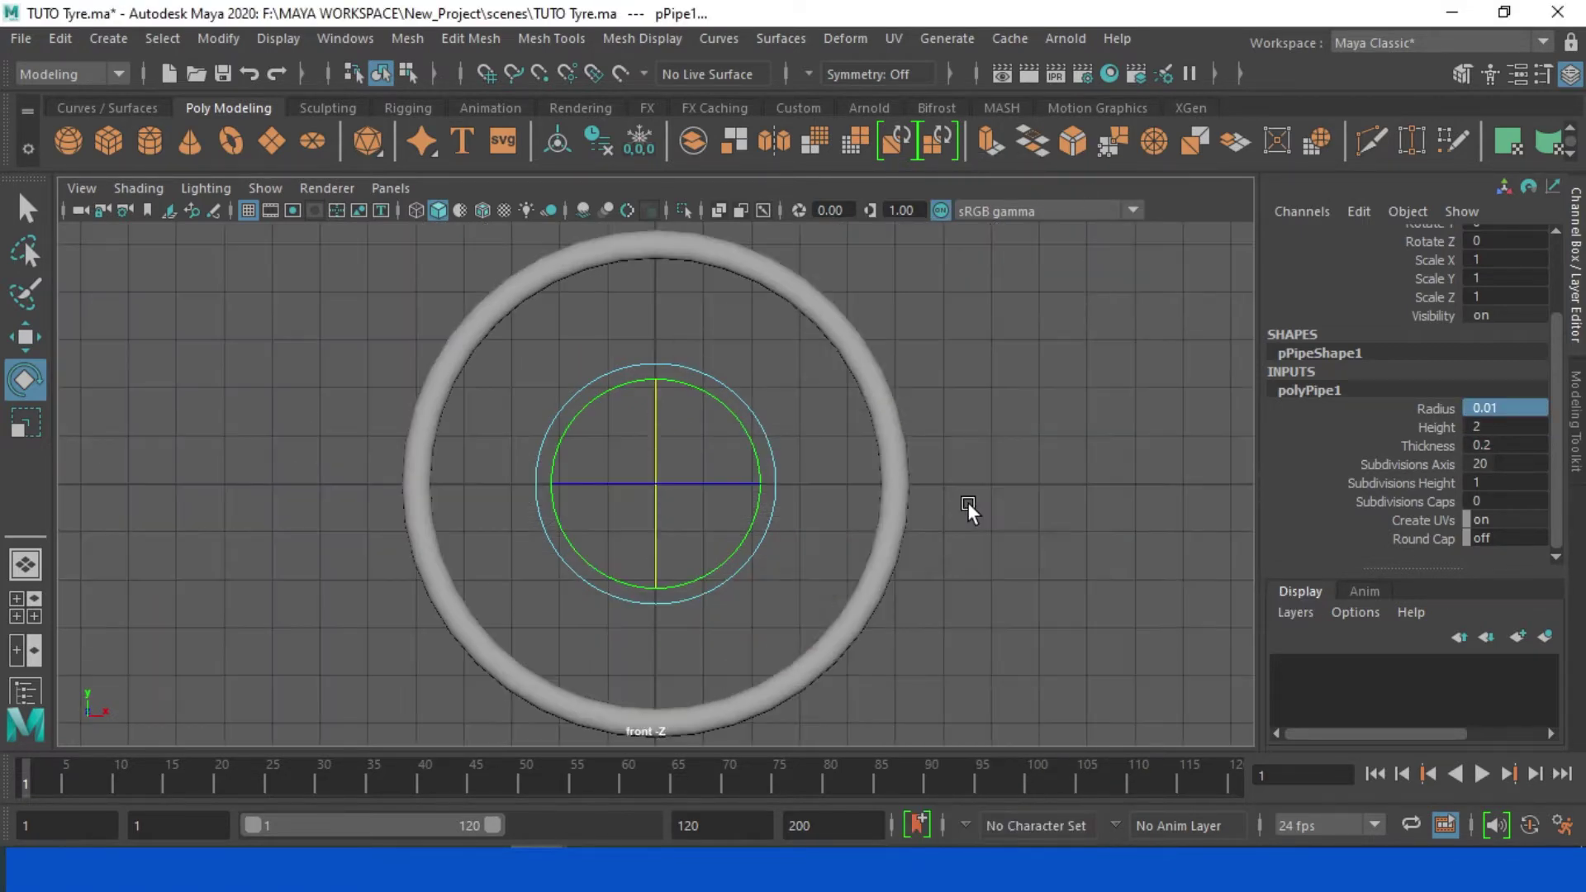
key("space")
left_click_drag(997, 417, 1084, 416)
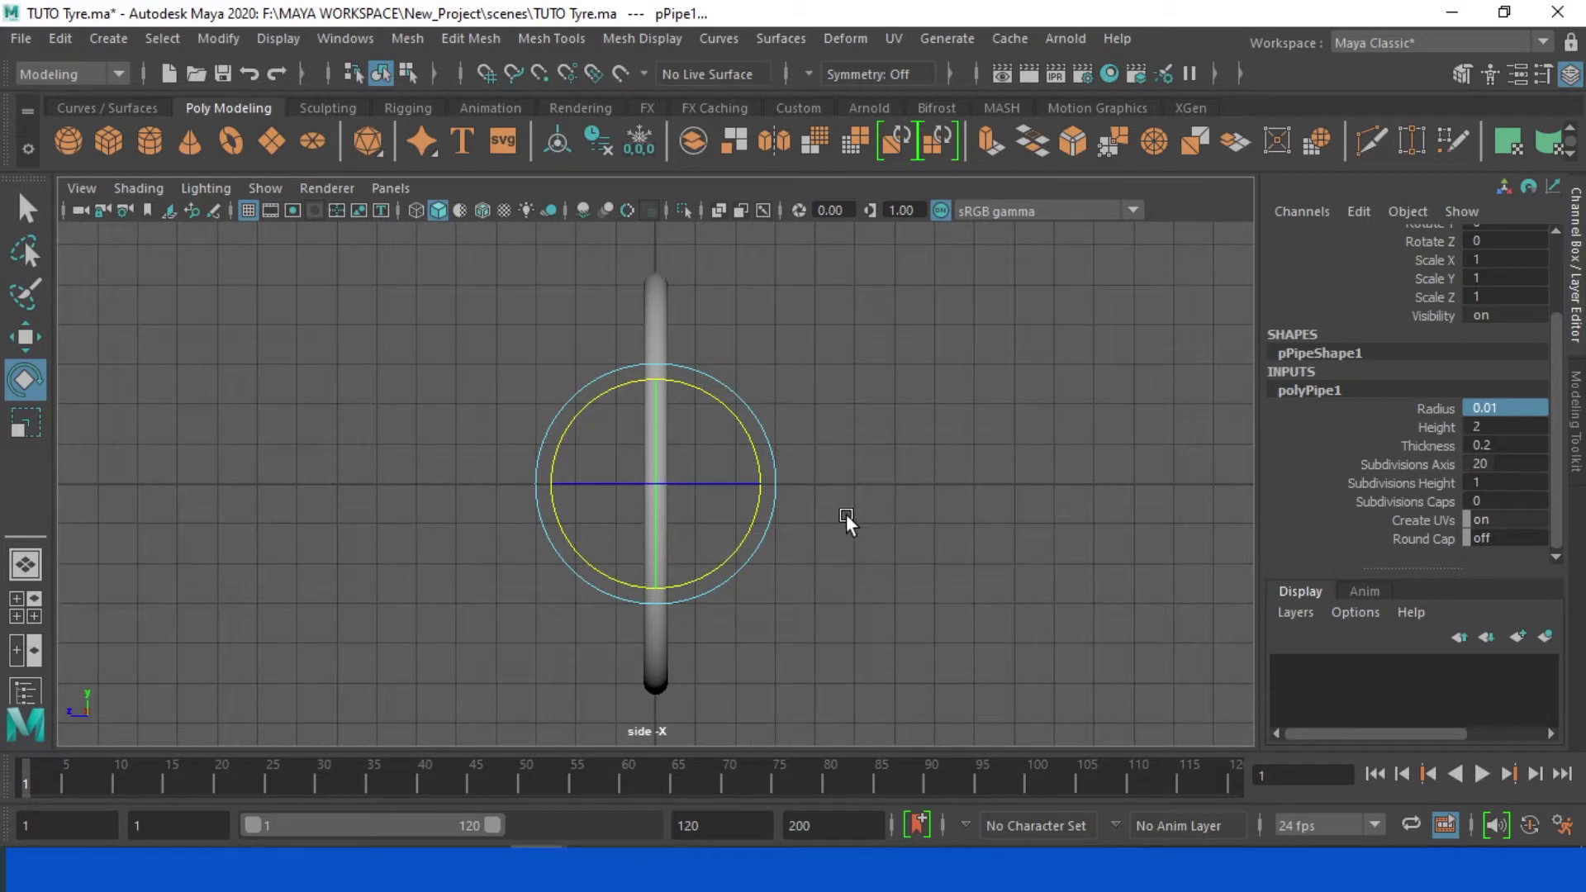
double_click(1497, 426)
type("3")
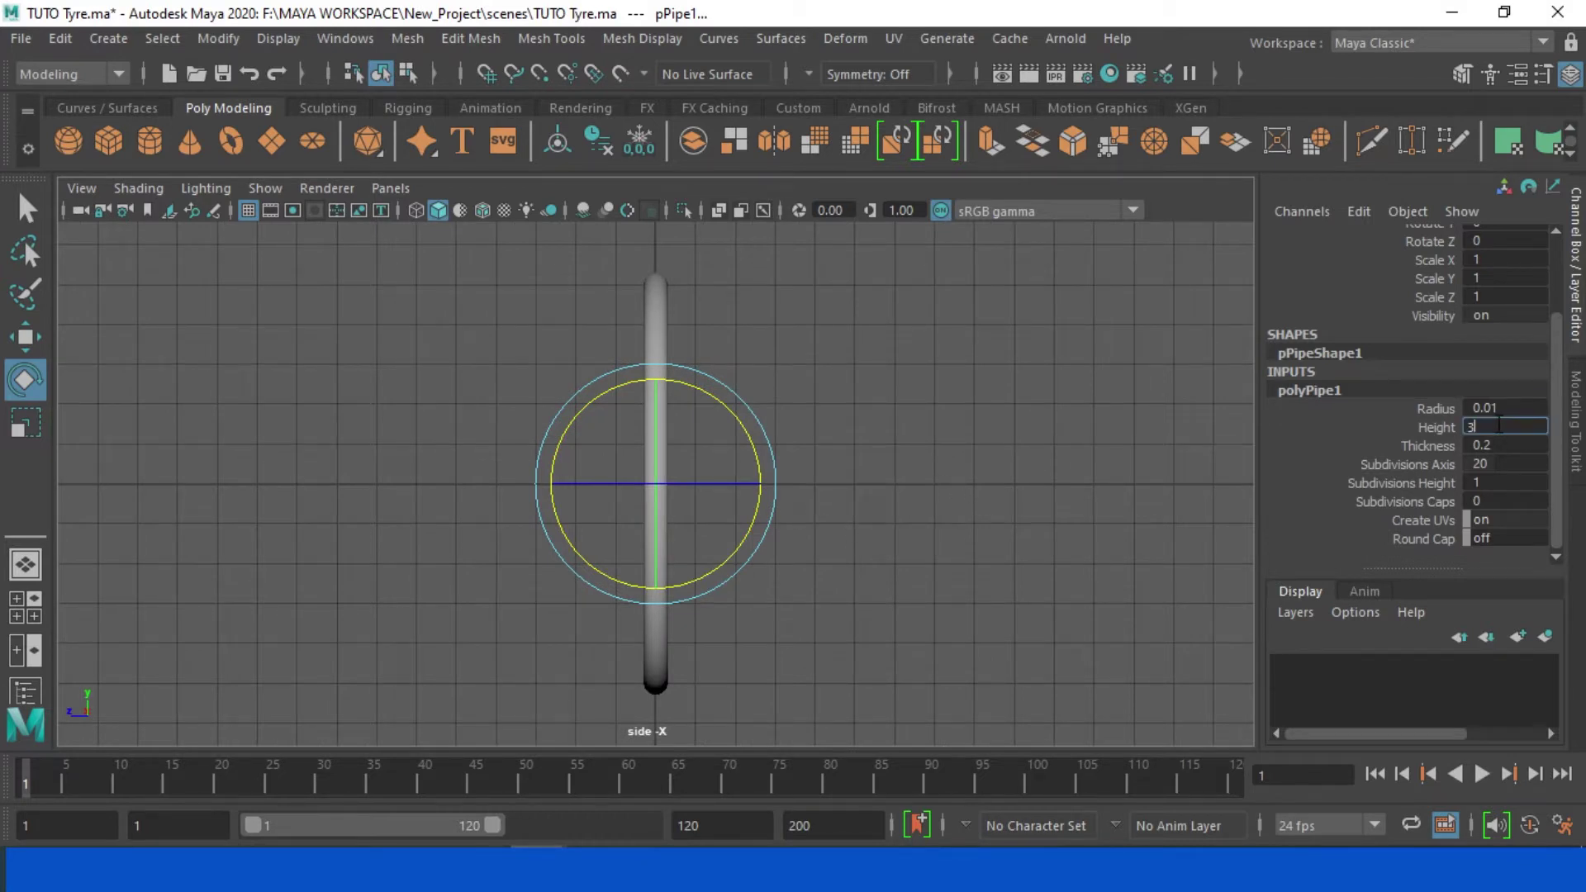
type("5")
left_click(944, 467)
key("space")
mouse_move(809, 478)
left_mouse_down()
mouse_move(808, 417)
mouse_move(726, 489)
left_mouse_up()
Step: Undo the last change, frame the pipe, and settle on a pipe radius of 0.5
key("ctrl+z")
key("f")
scroll(885, 493, "up", 2)
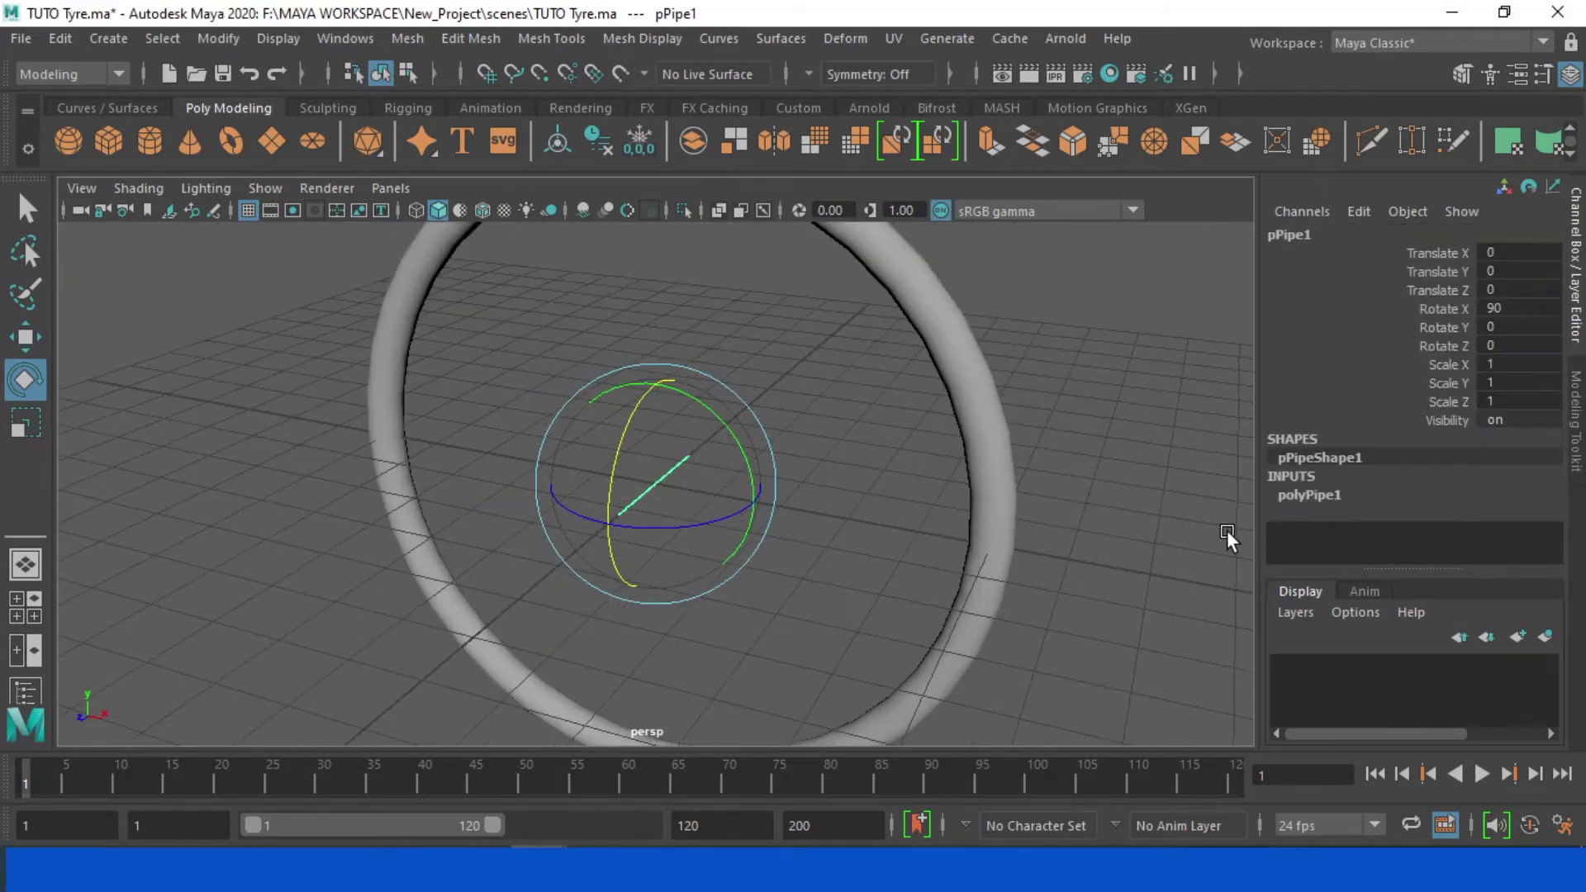
left_click(1330, 493)
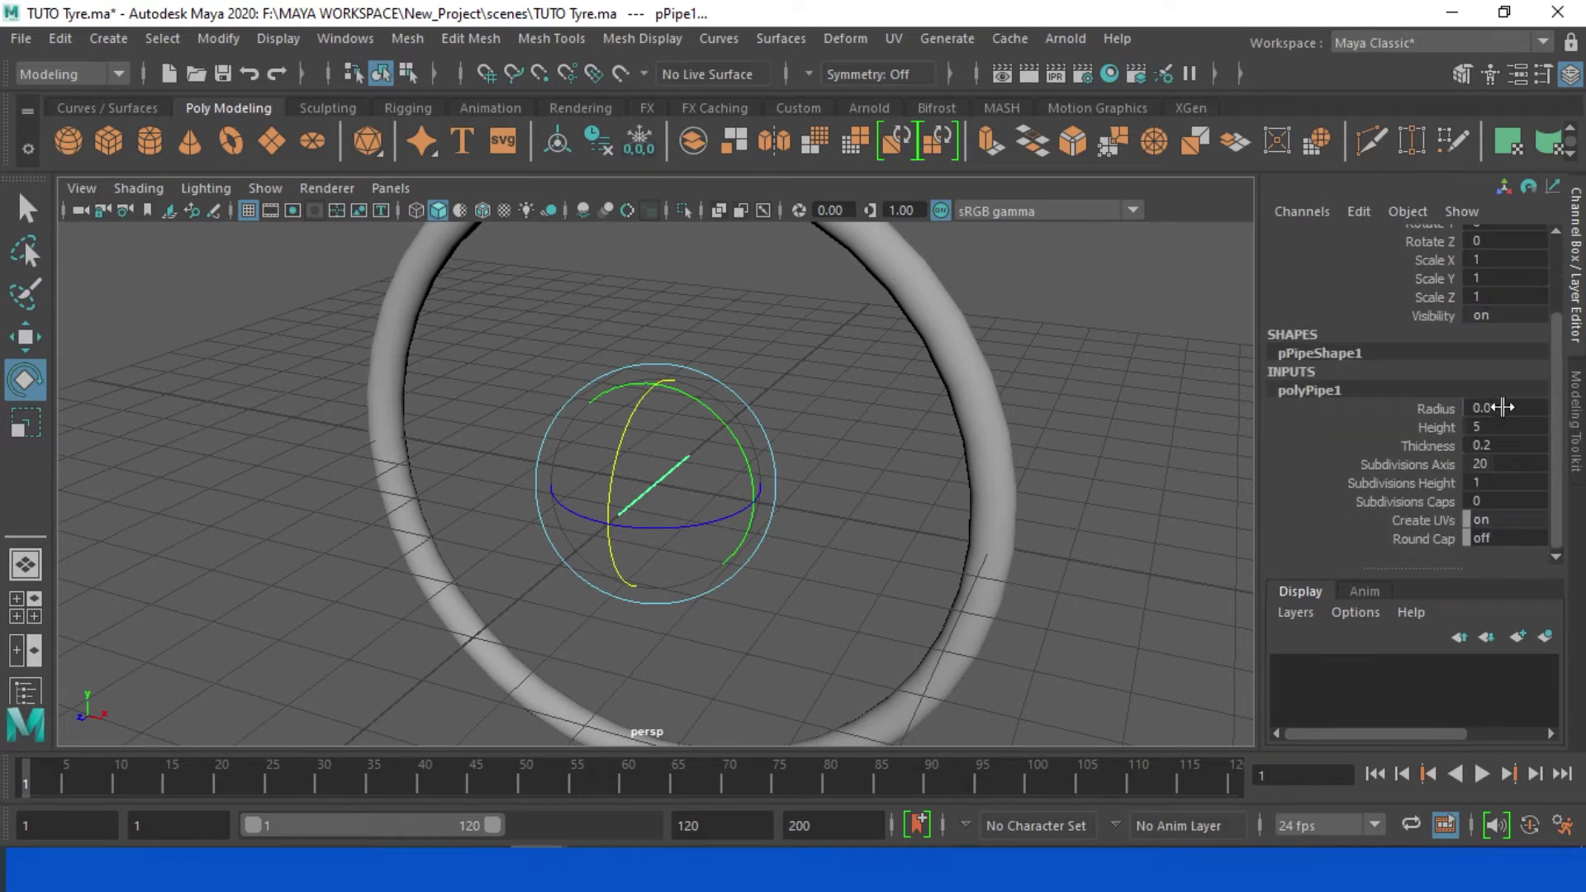
double_click(1503, 407)
type("0.1")
key("Return")
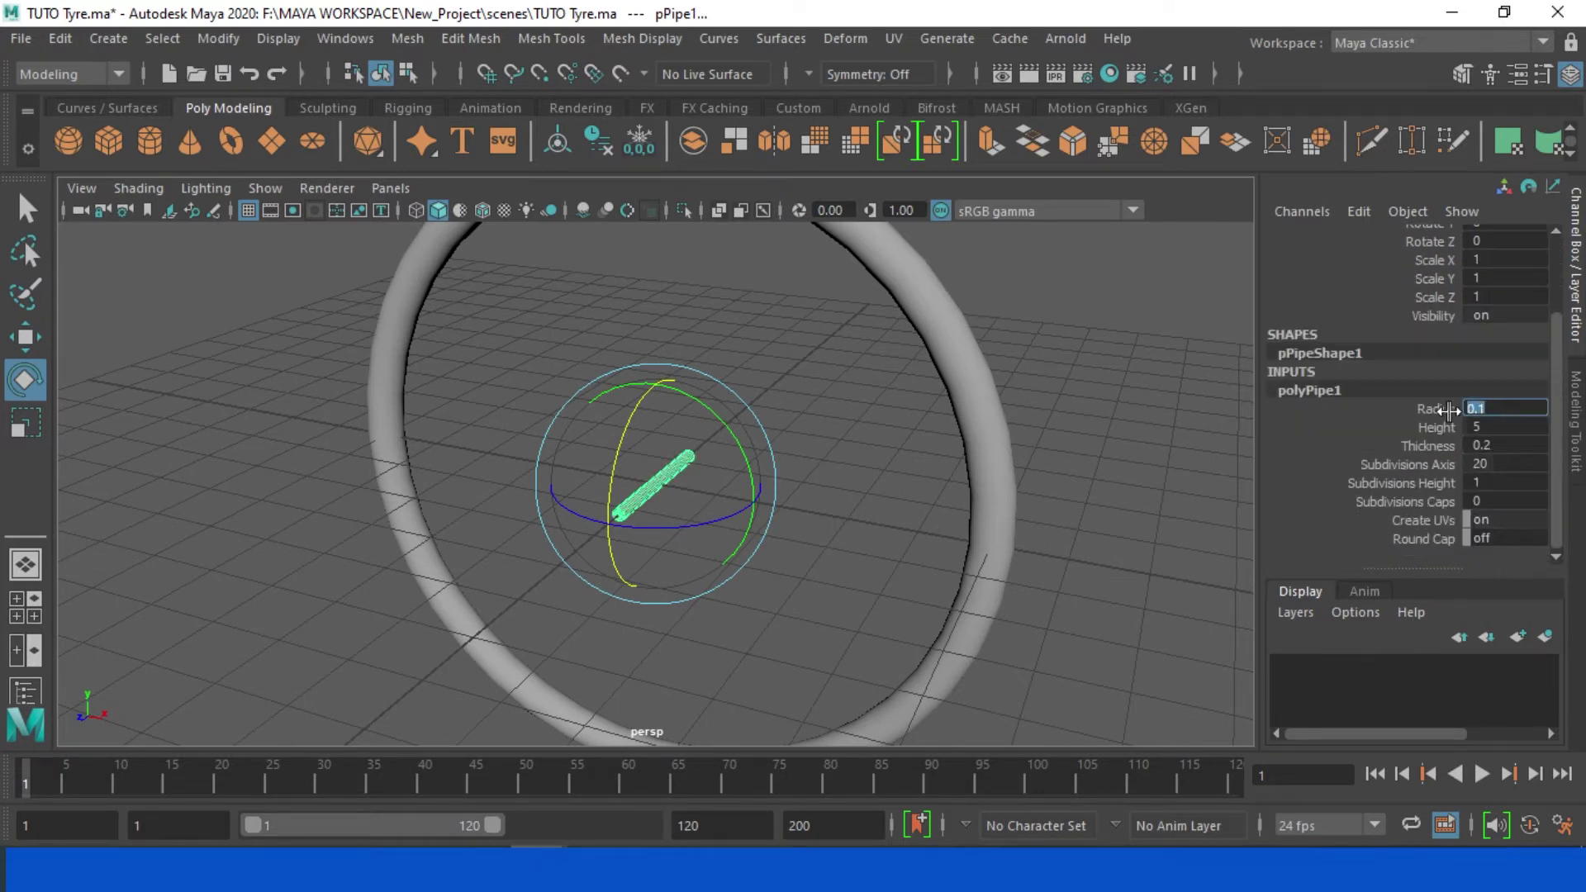
type("2")
key("Return")
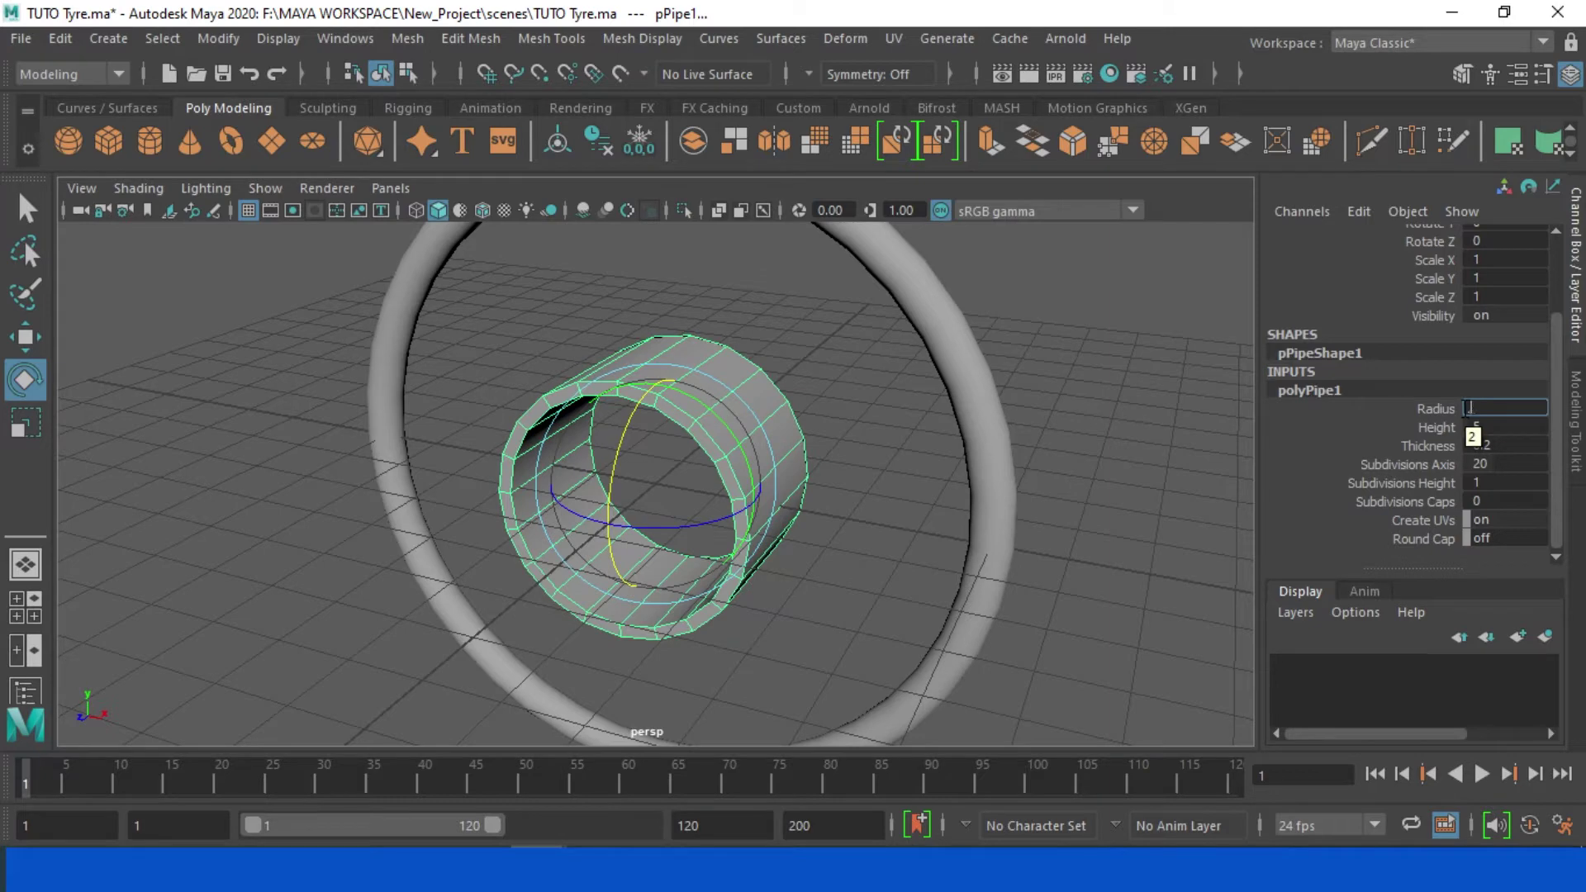
key("Return")
Step: Set the pipe height to 2.5 and its wall thickness to 0.1
mouse_move(1014, 583)
left_mouse_down("alt")
mouse_move(821, 533)
mouse_move(878, 522)
mouse_move(872, 483)
mouse_move(949, 483)
mouse_move(844, 497)
left_mouse_up("alt")
key("Tab")
type("2.5")
key("Return")
scroll(844, 498, "down", 5)
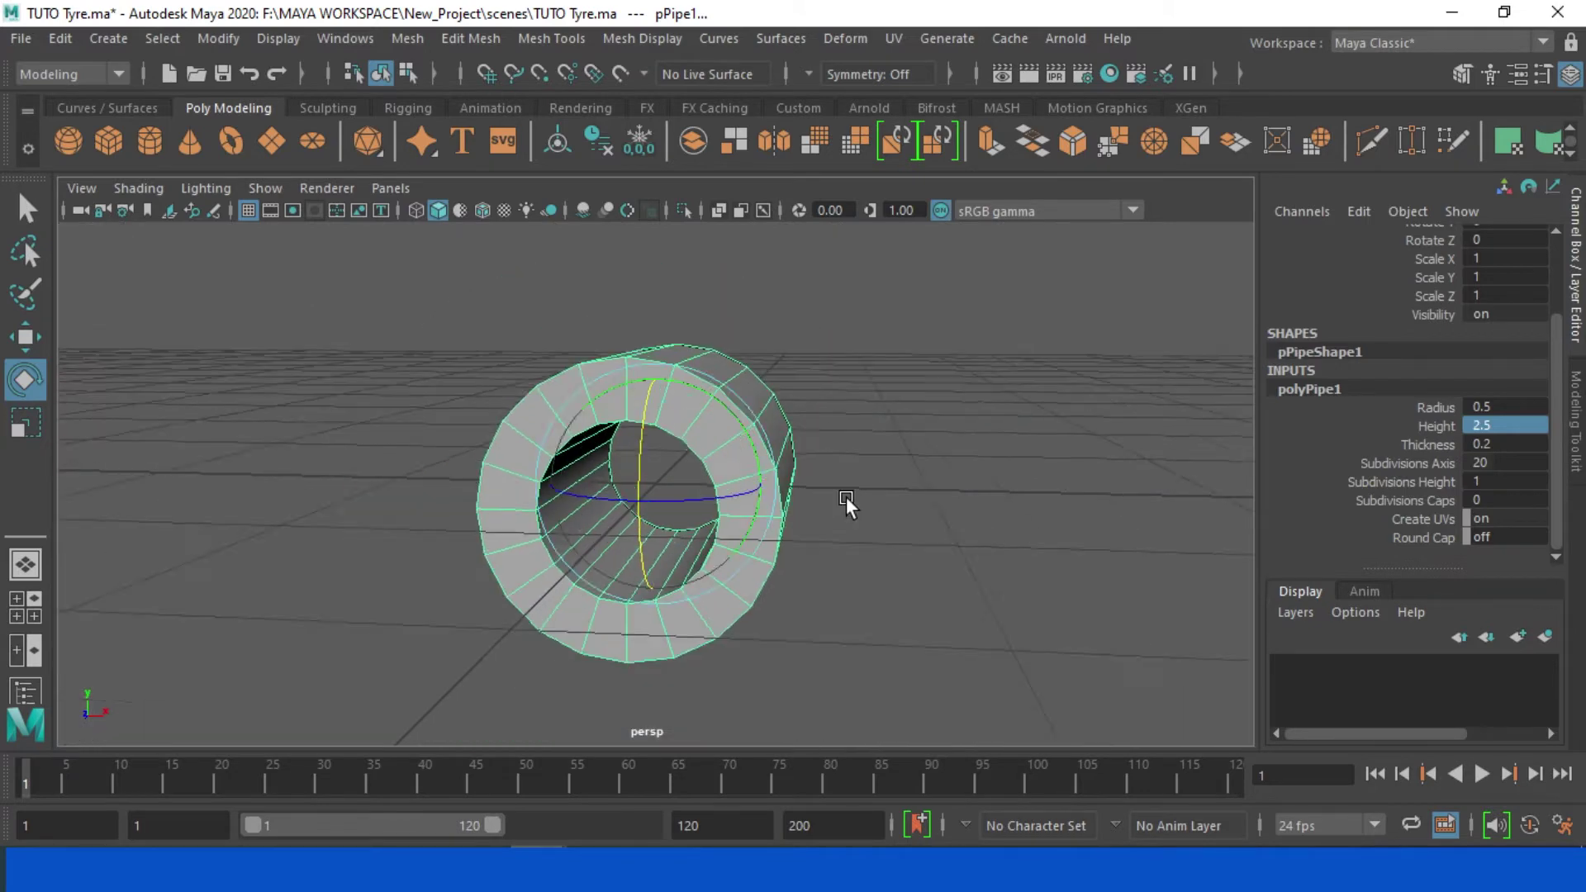
scroll(895, 506, "up", 3)
scroll(880, 508, "up", 3)
scroll(880, 508, "up", 1)
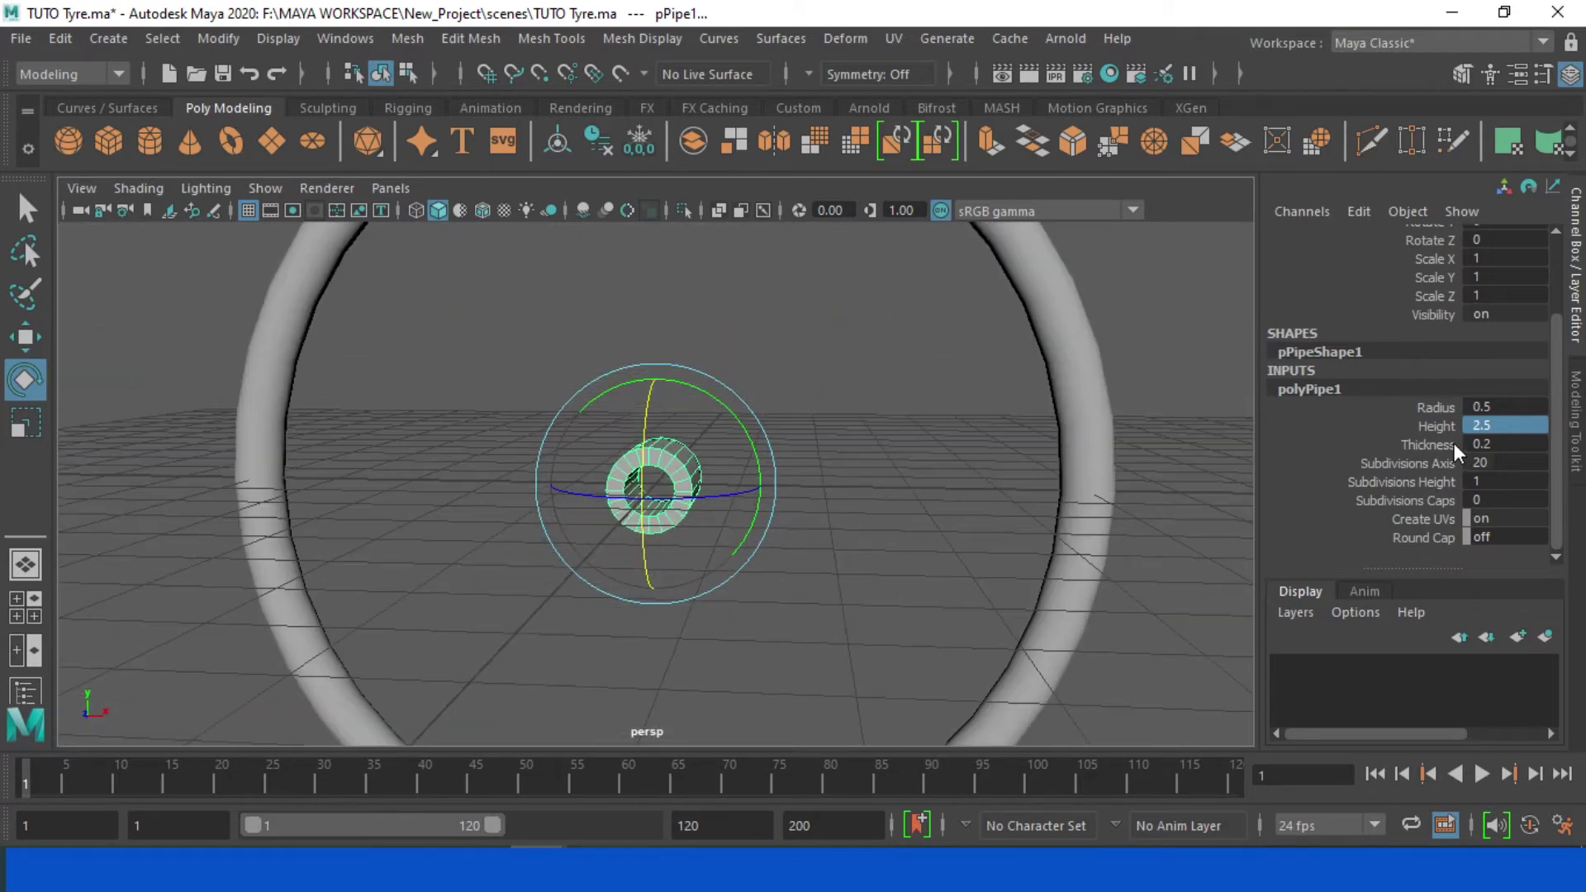
double_click(1503, 446)
type(".1")
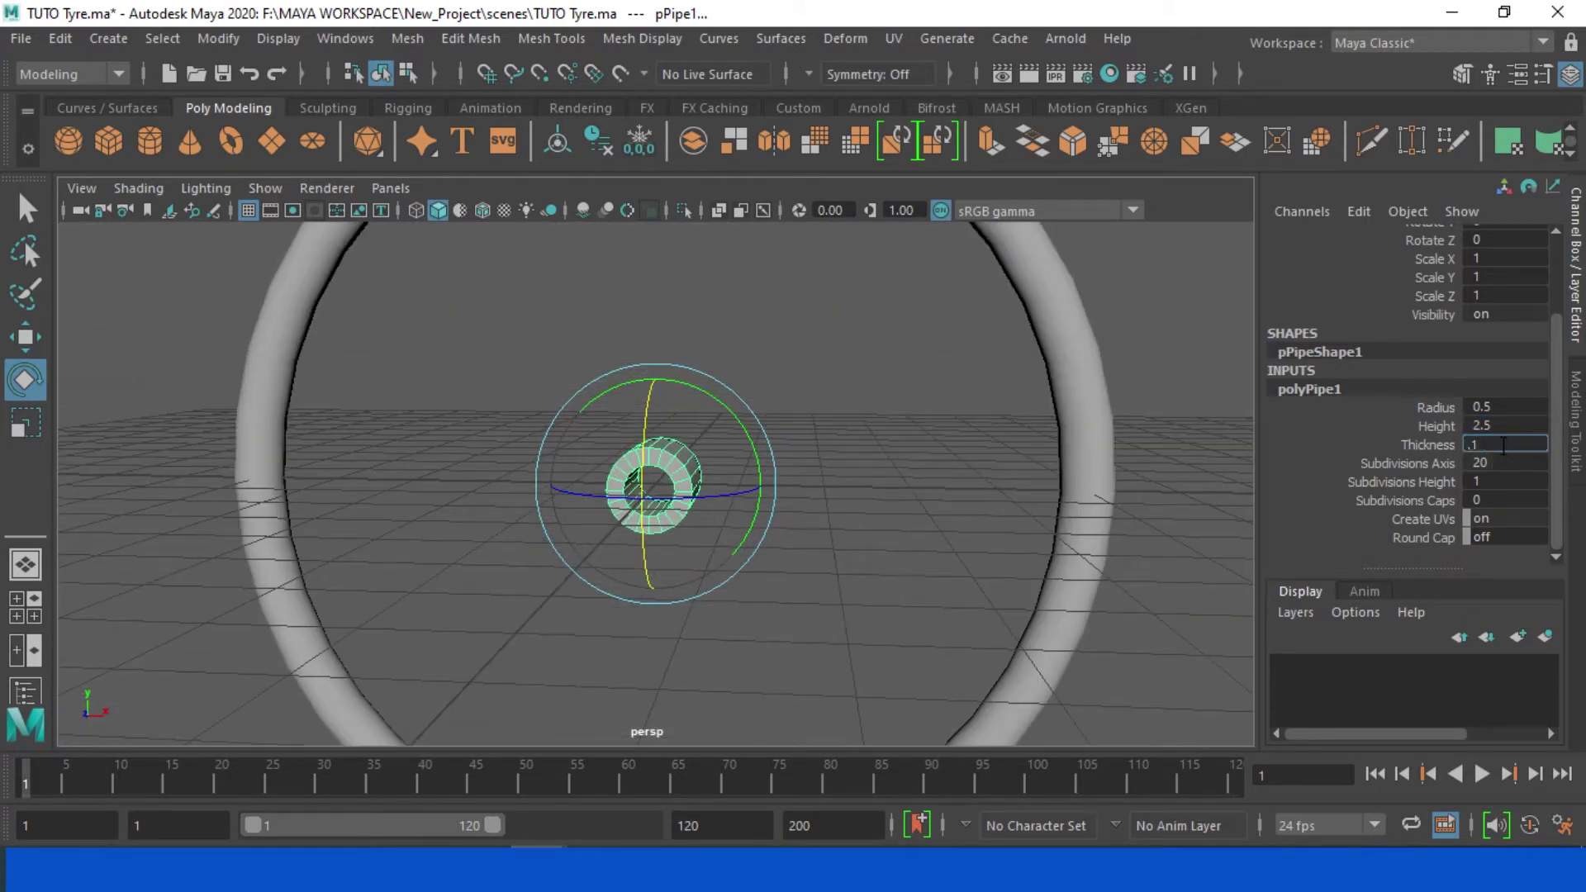
key("Return")
left_click_drag(817, 603, 795, 611, "alt")
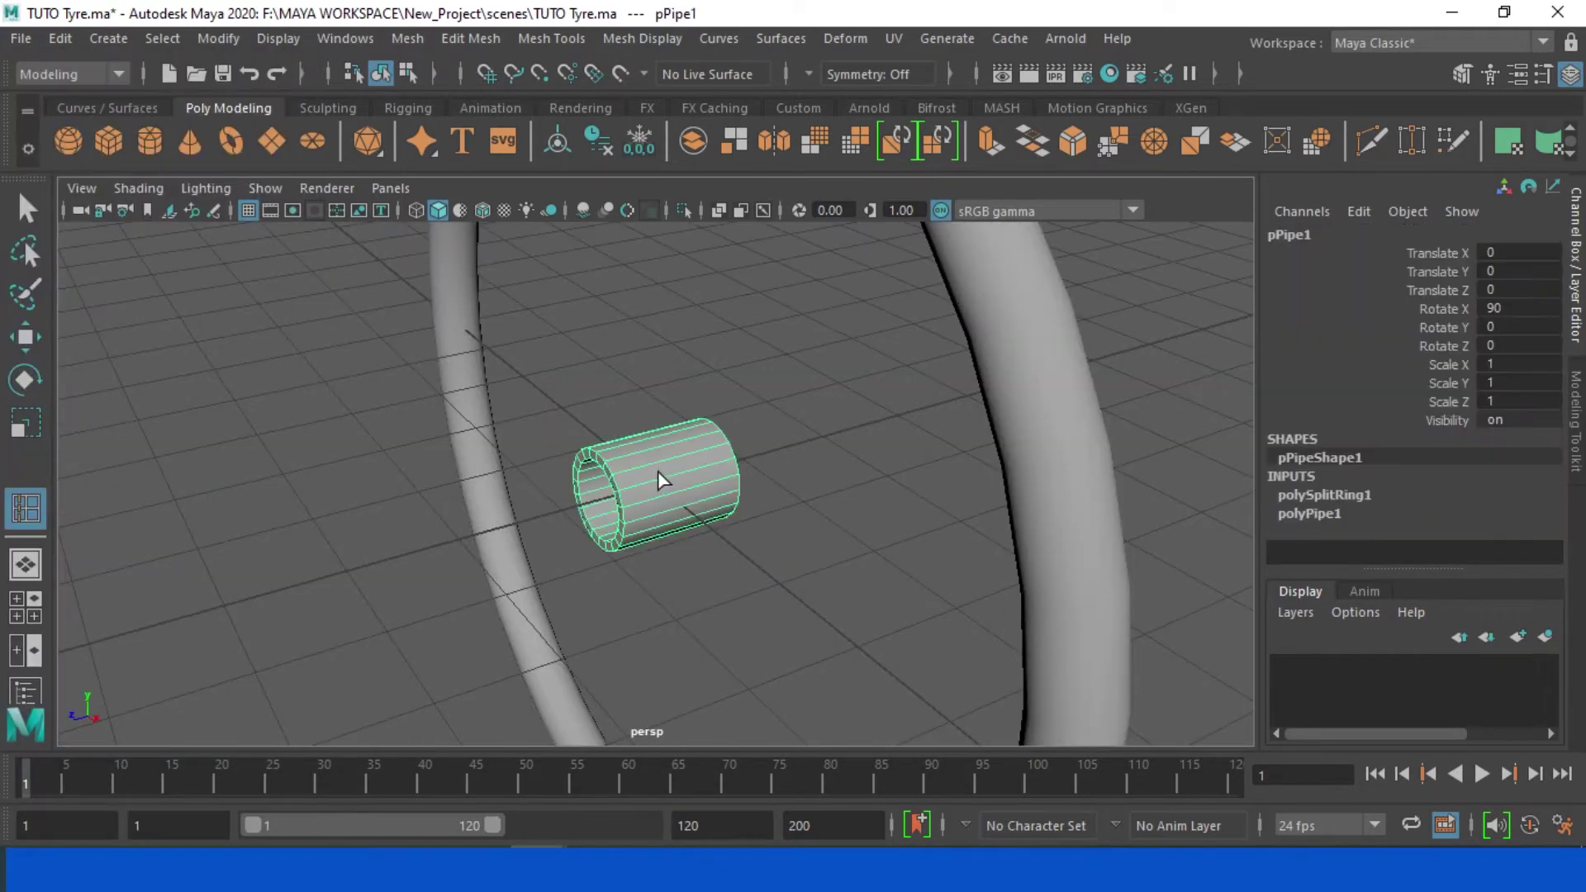
Step: Insert an edge loop around the middle of the pipe in edge mode
right_click(648, 470)
left_click(657, 164)
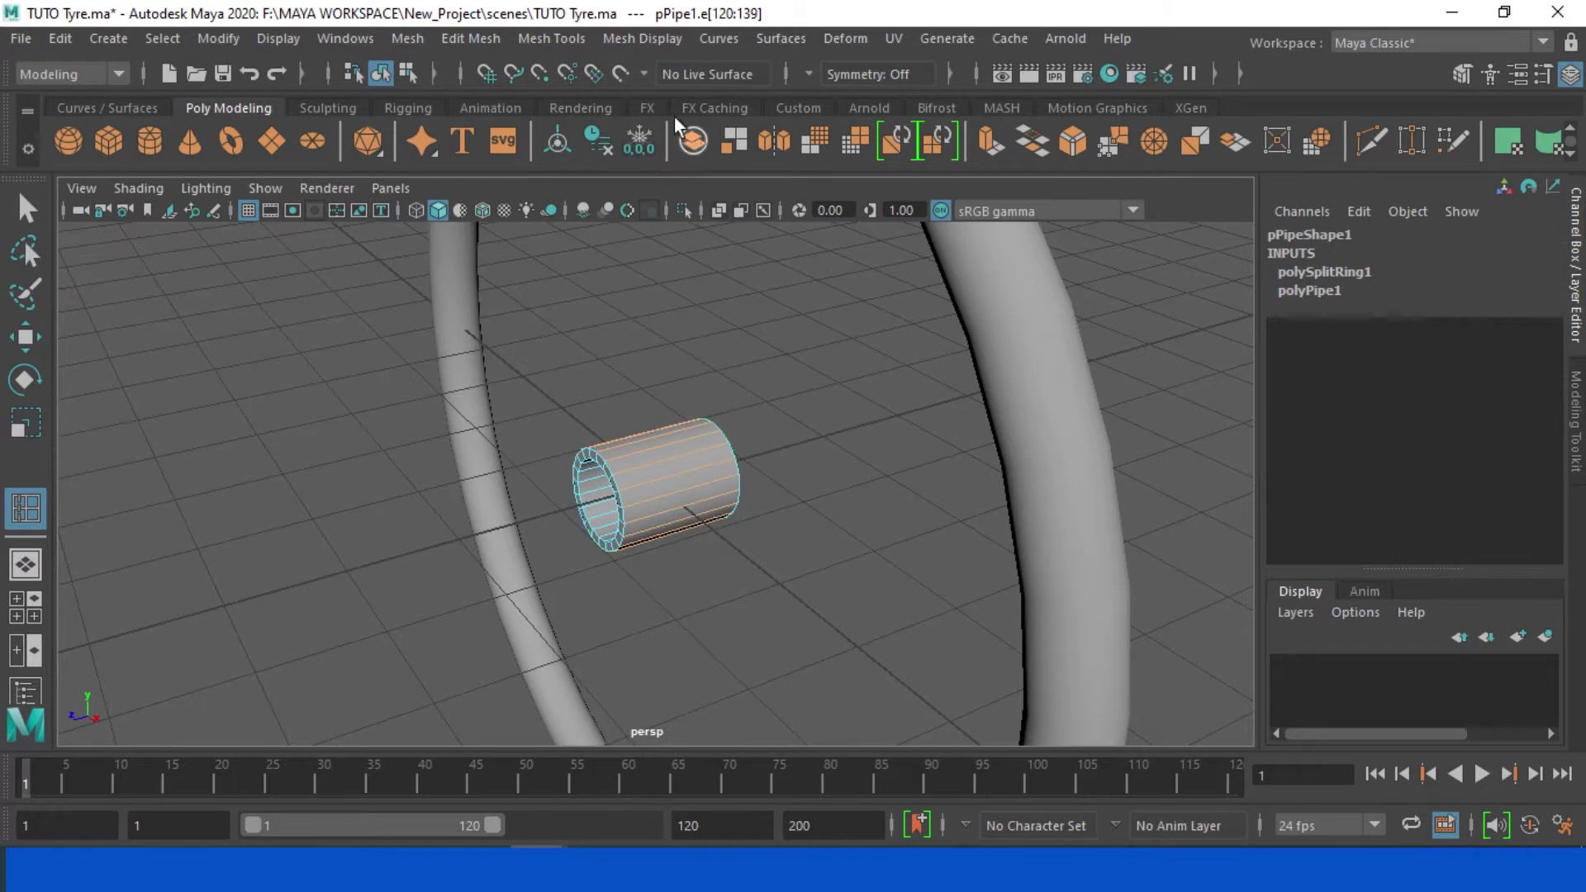
right_click(663, 392, "ctrl")
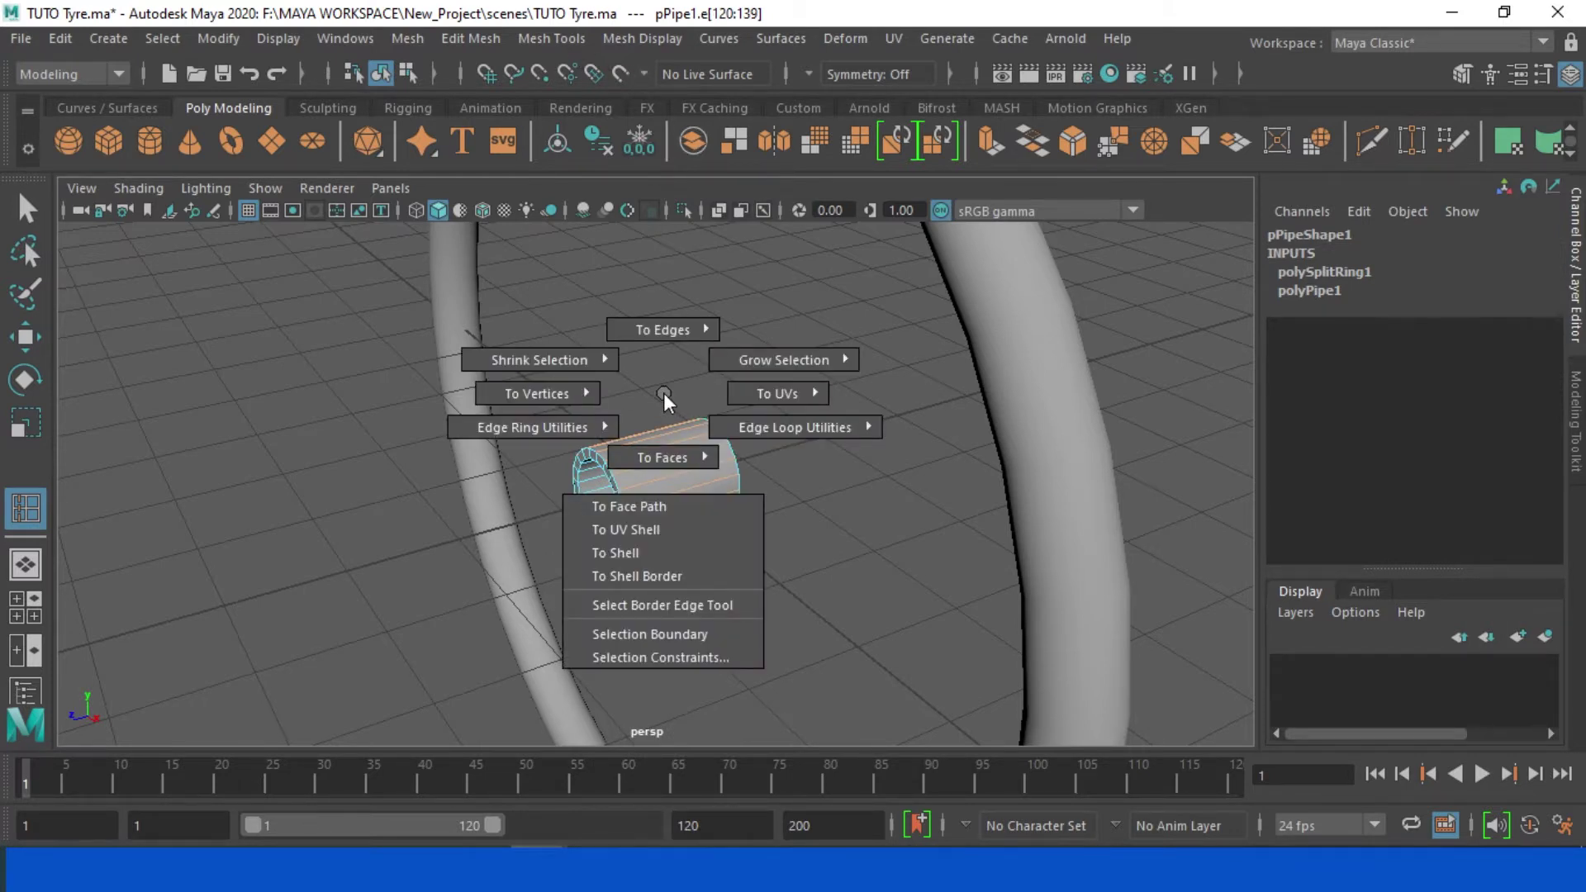
right_click_drag(663, 393, 663, 552, "shift")
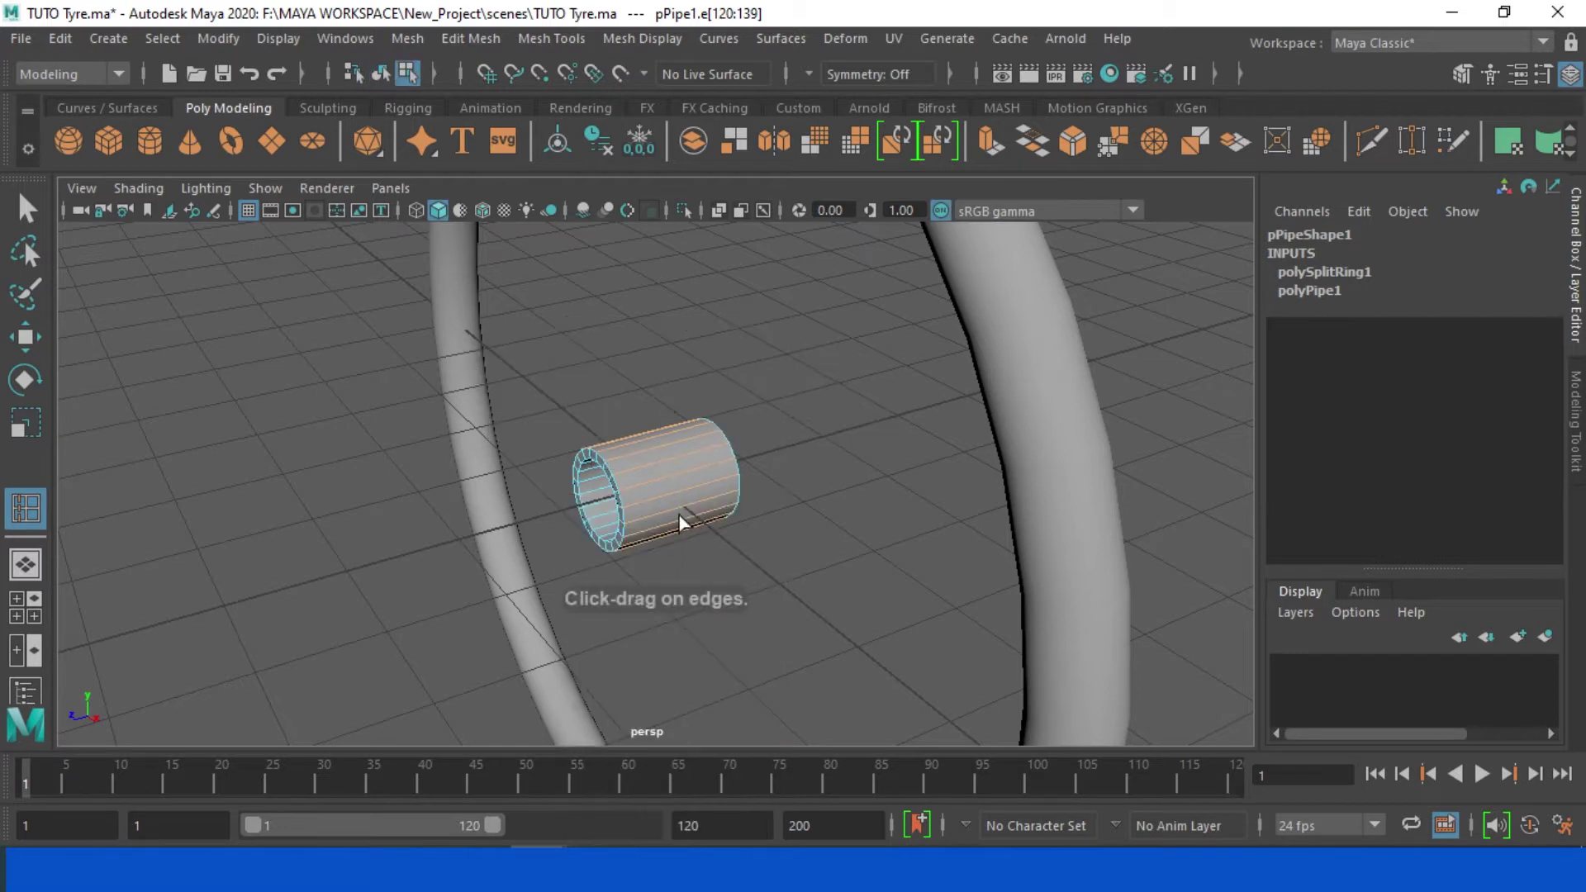
left_click(681, 518)
Step: Add offset edge loops flanking the middle loop with the Offset Edge Loop Tool
right_click_drag(684, 437, 685, 477, "shift")
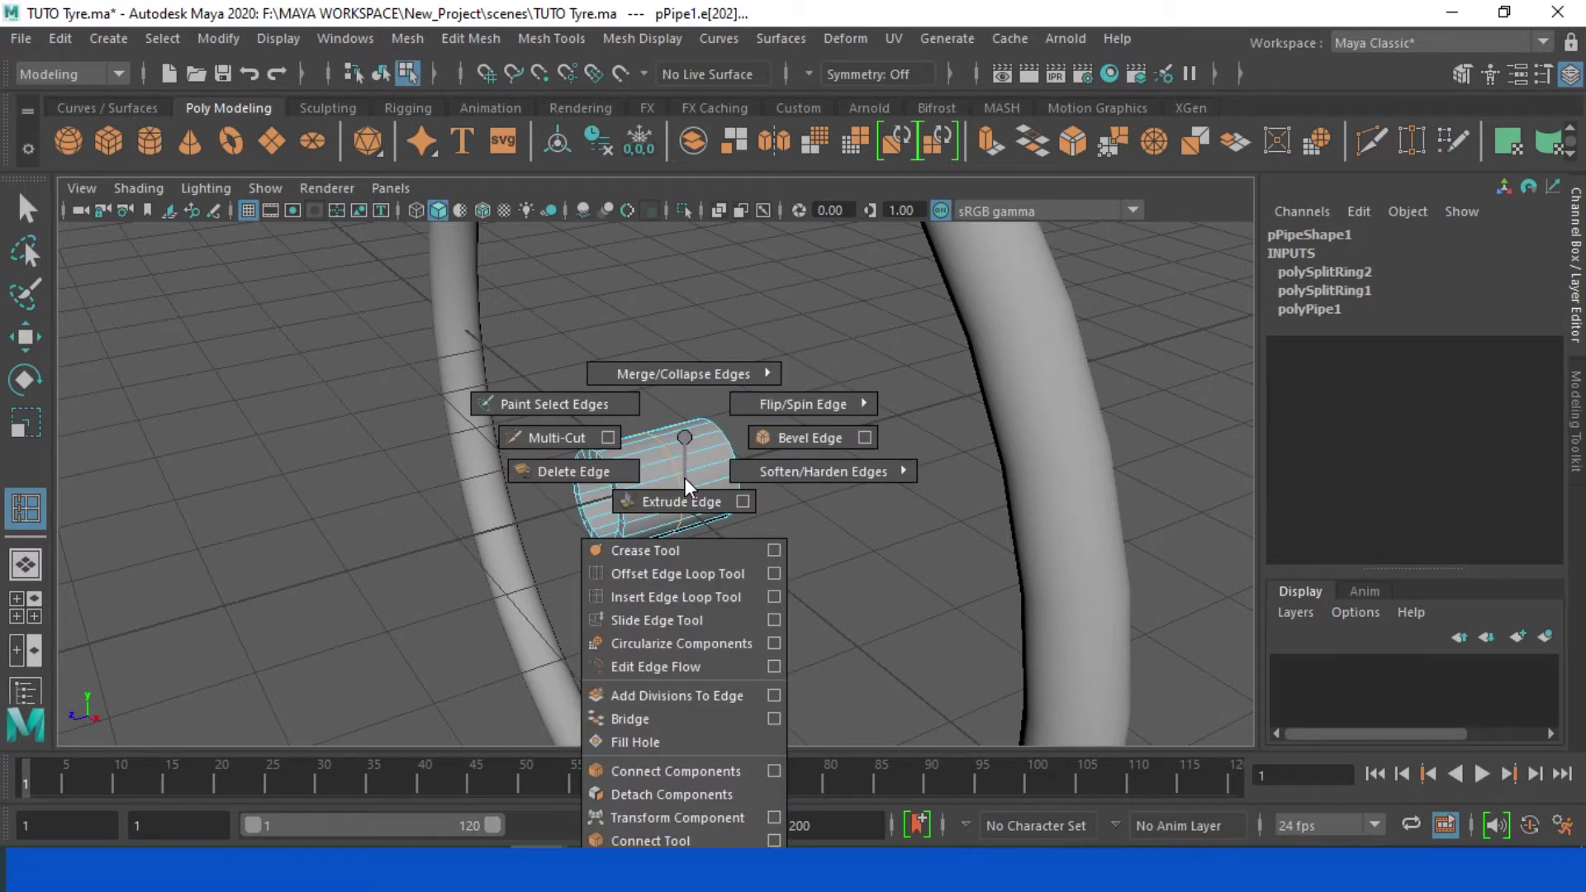
right_click_drag(685, 485, 697, 578, "shift")
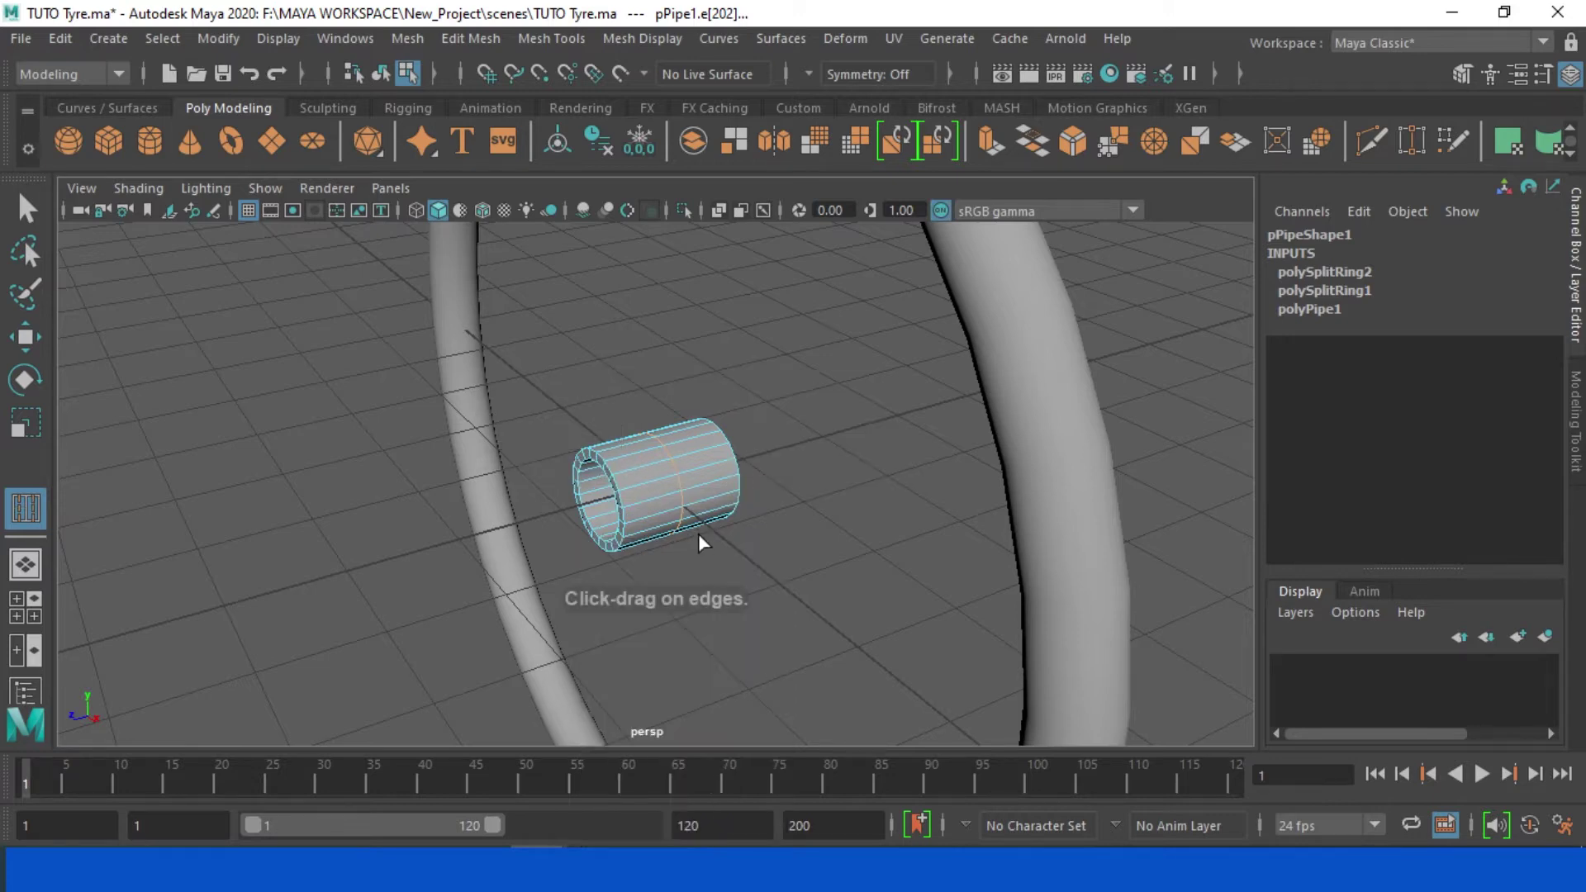
left_click_drag(683, 488, 594, 508)
scroll(741, 536, "up", 5)
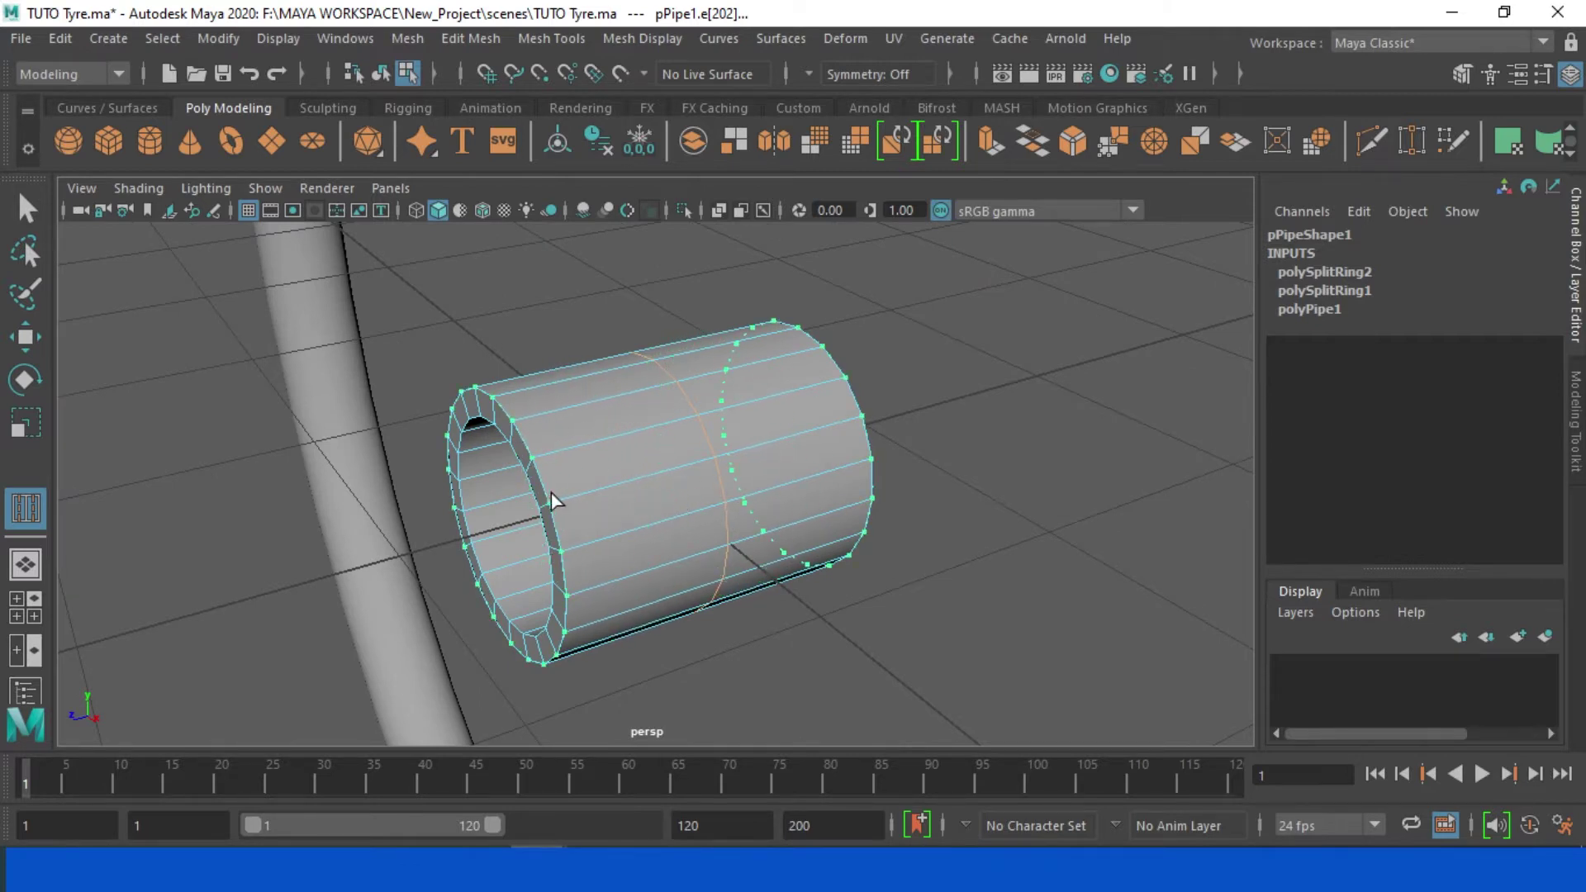
left_click_drag(598, 516, 620, 492)
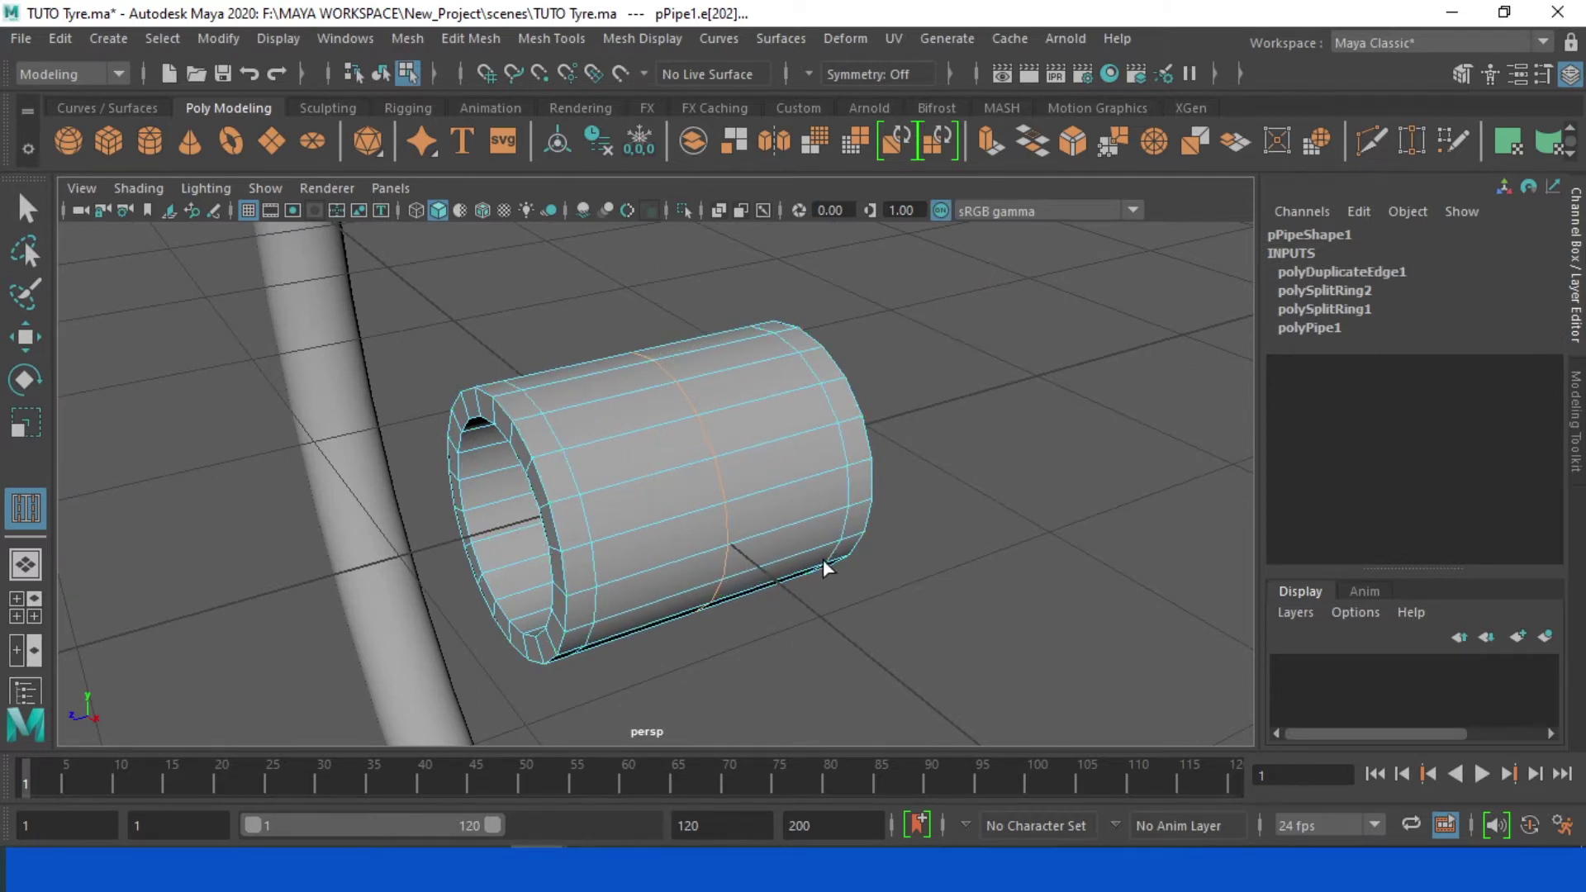
mouse_move(824, 566)
left_mouse_down("alt")
mouse_move(732, 567)
mouse_move(820, 552)
left_mouse_up("alt")
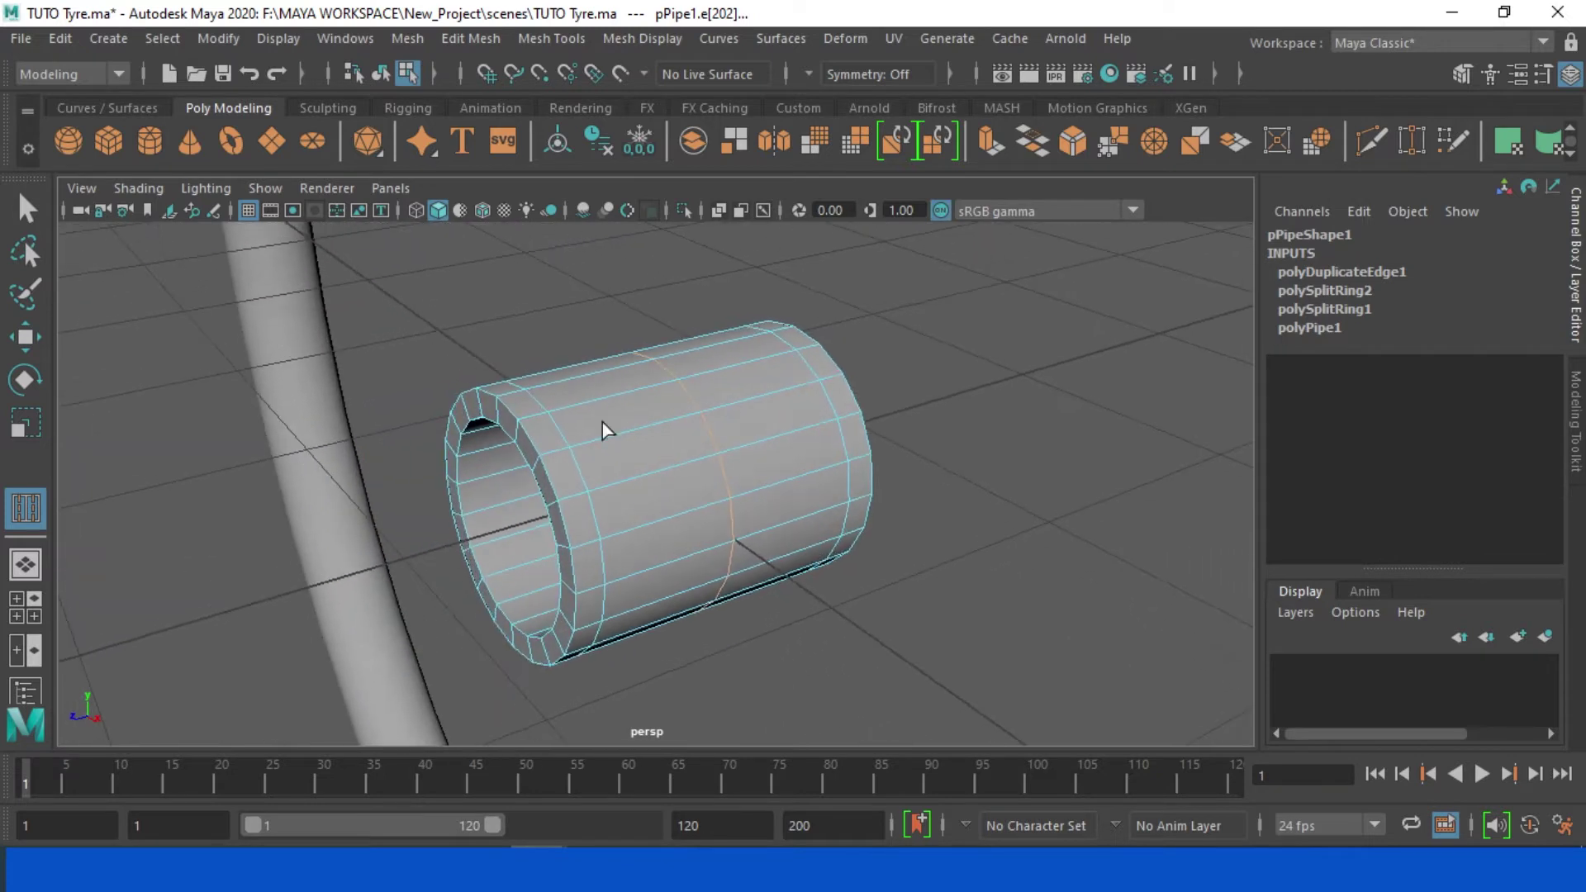
left_click(24, 336)
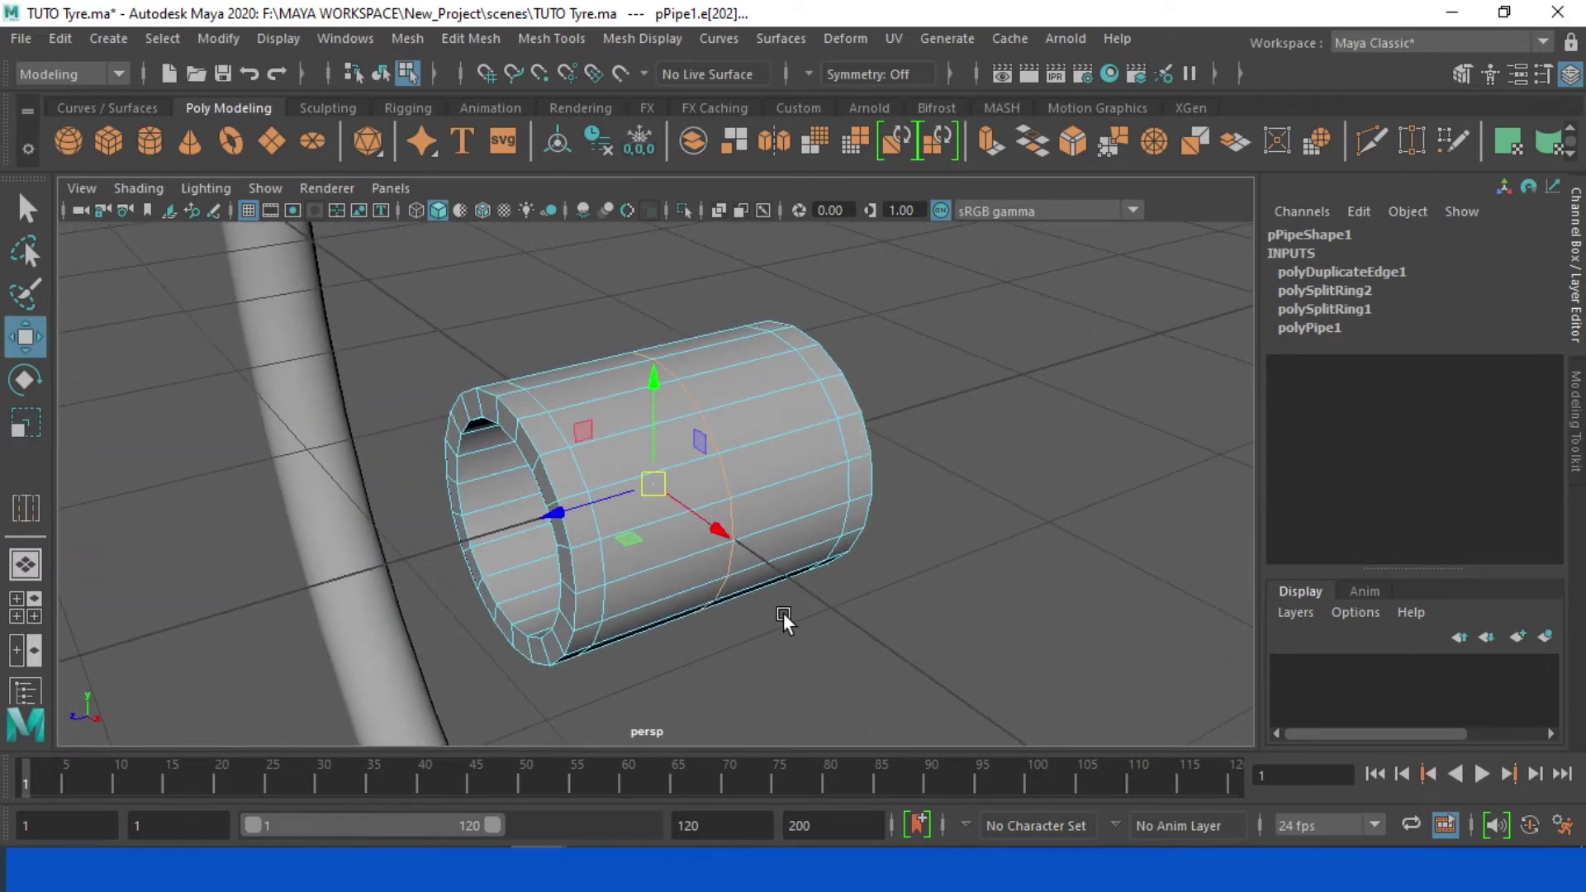
Step: Select the hub's end edge ring, convert it to faces, and apply Extrude
right_click(494, 229)
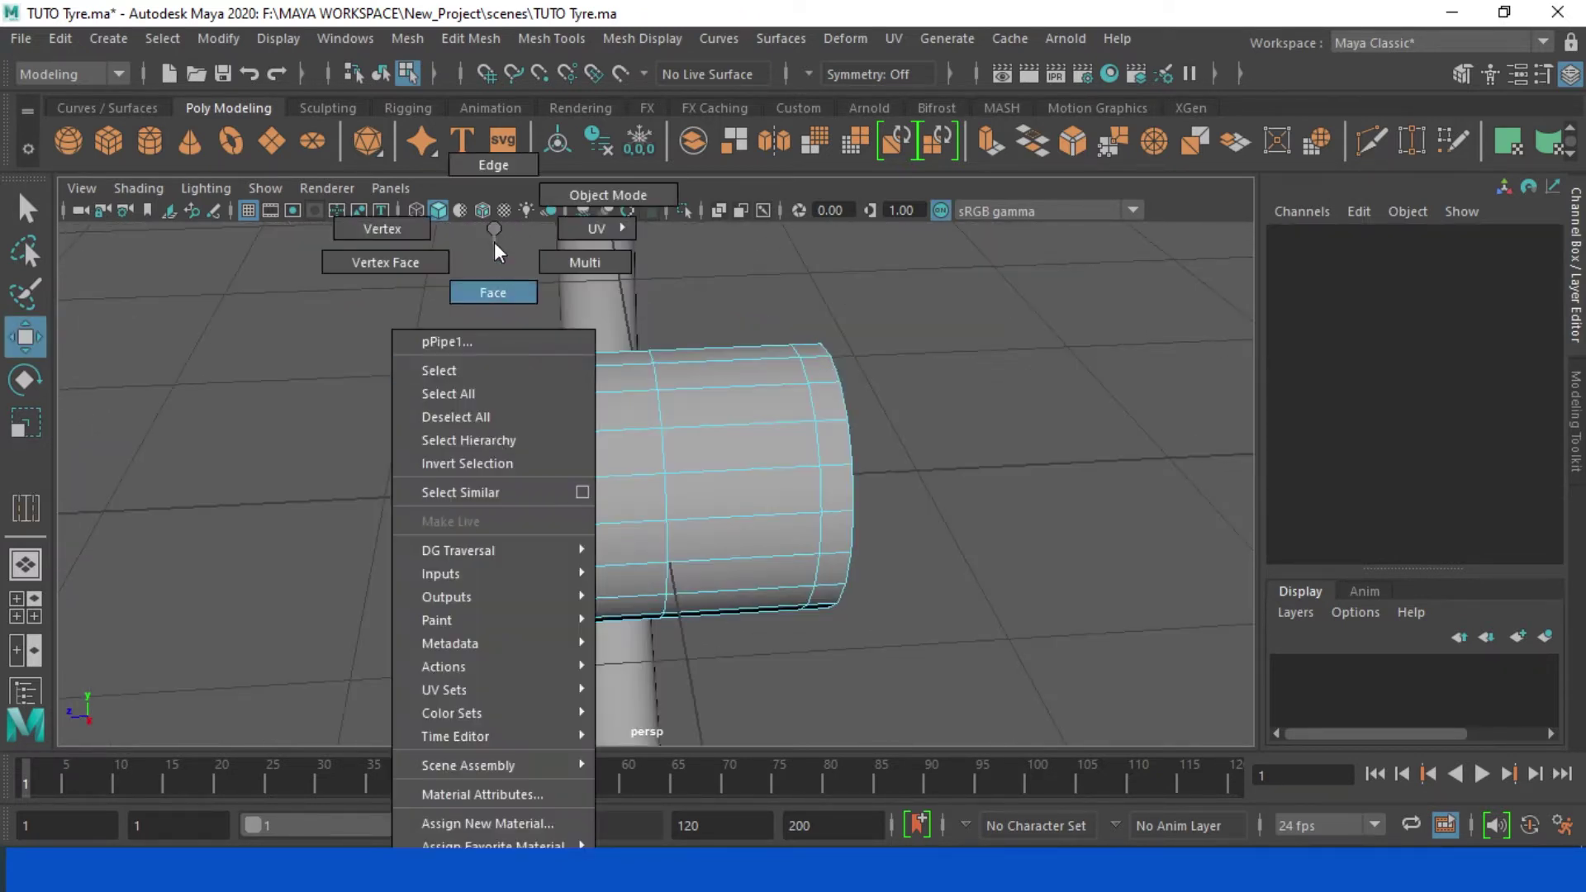
left_click(493, 165)
left_click(548, 451)
left_click(494, 436)
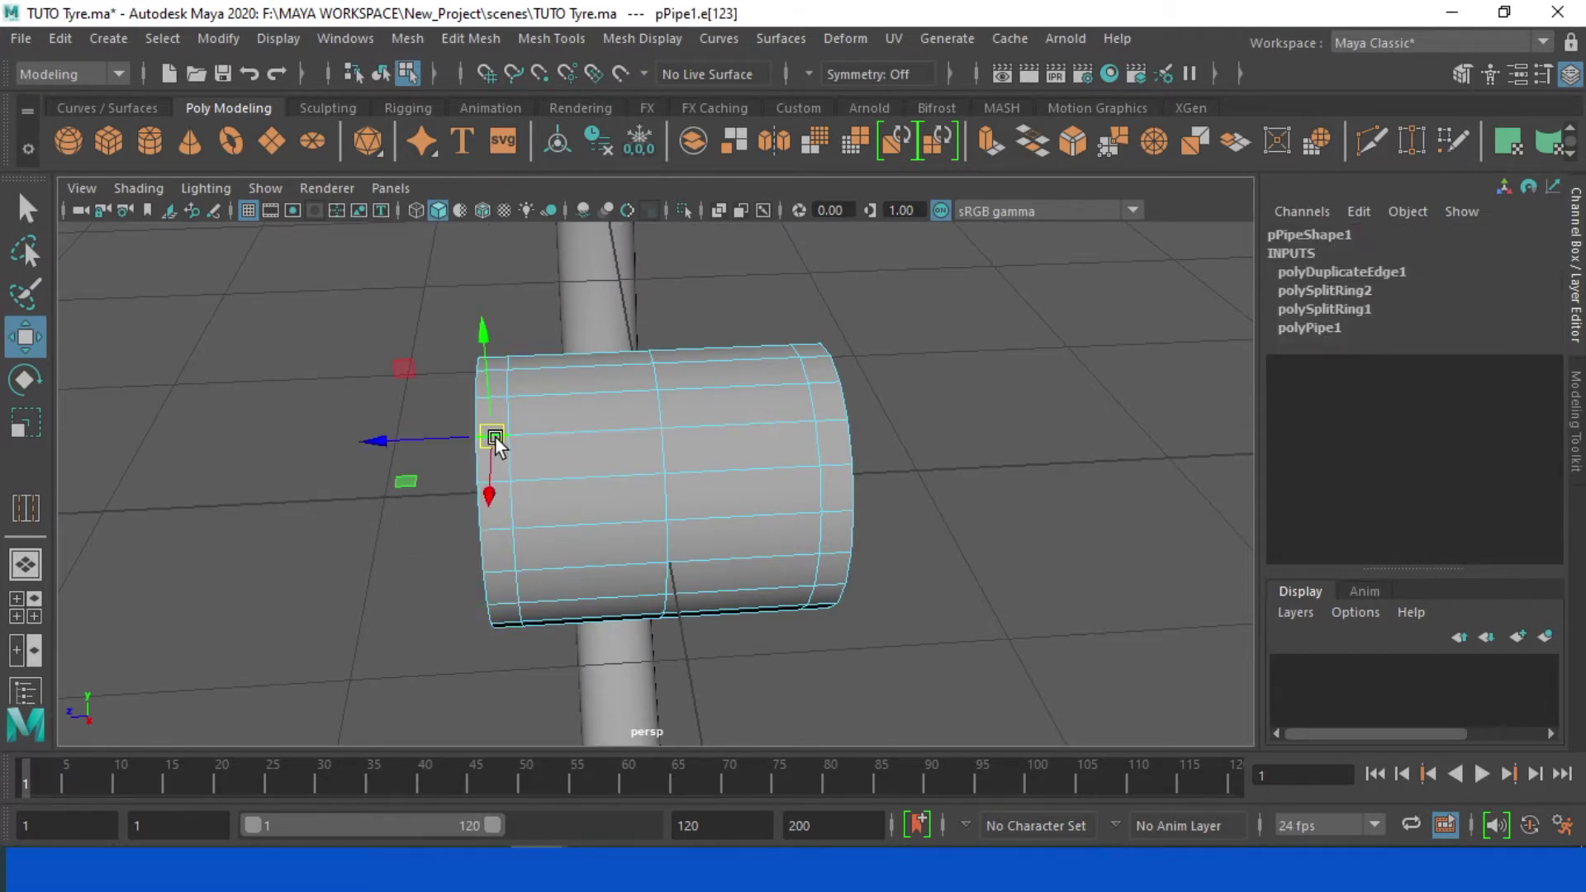
left_click(850, 434, "shift")
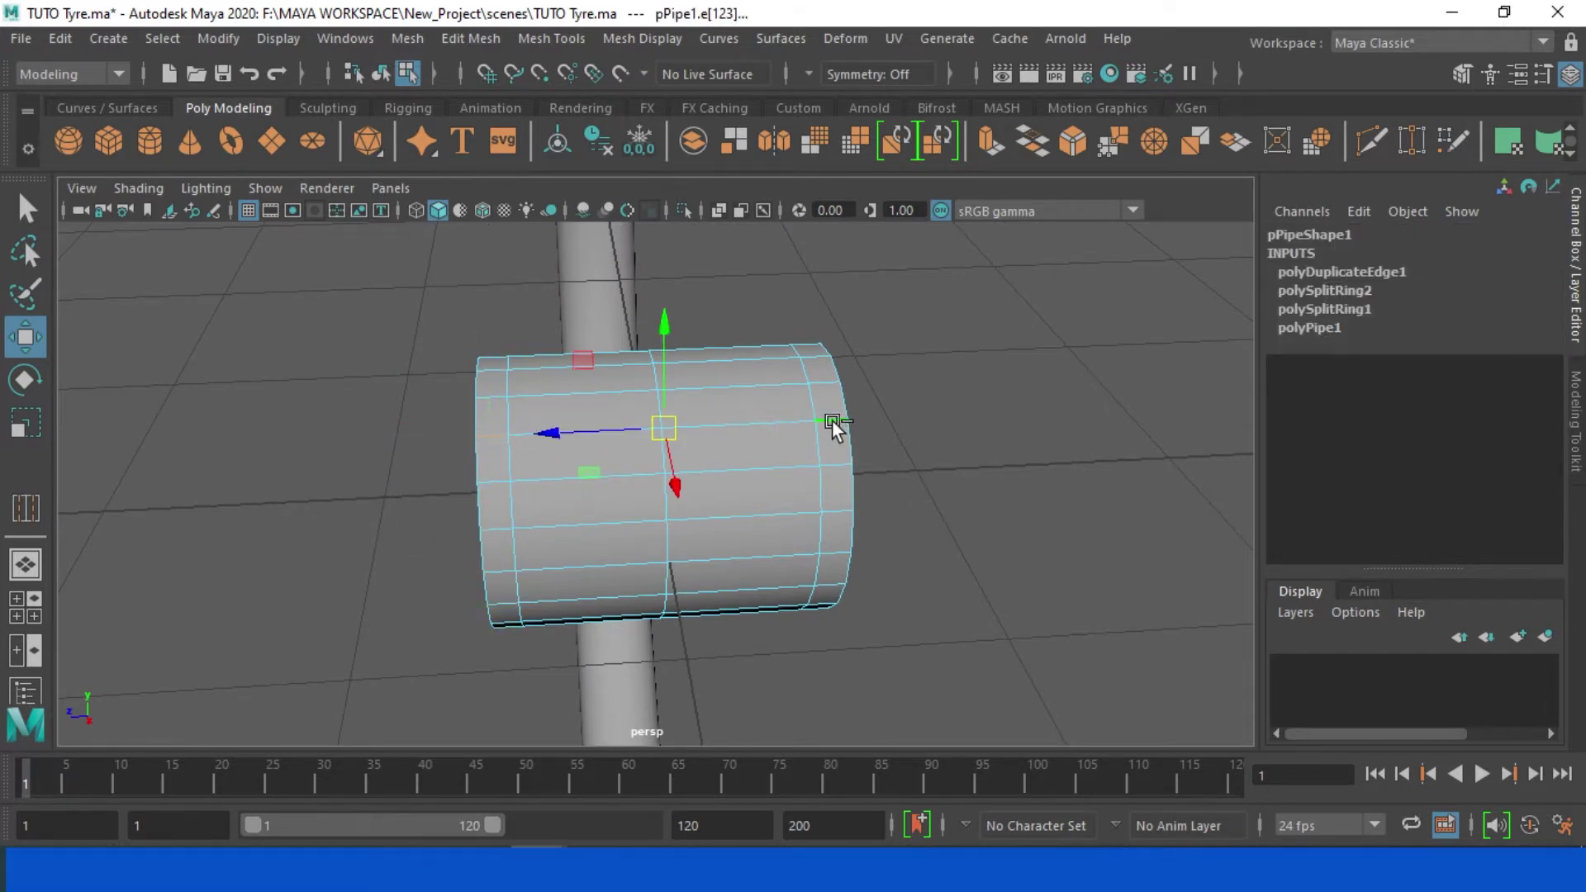
right_click_drag(833, 425, 621, 514, "shift")
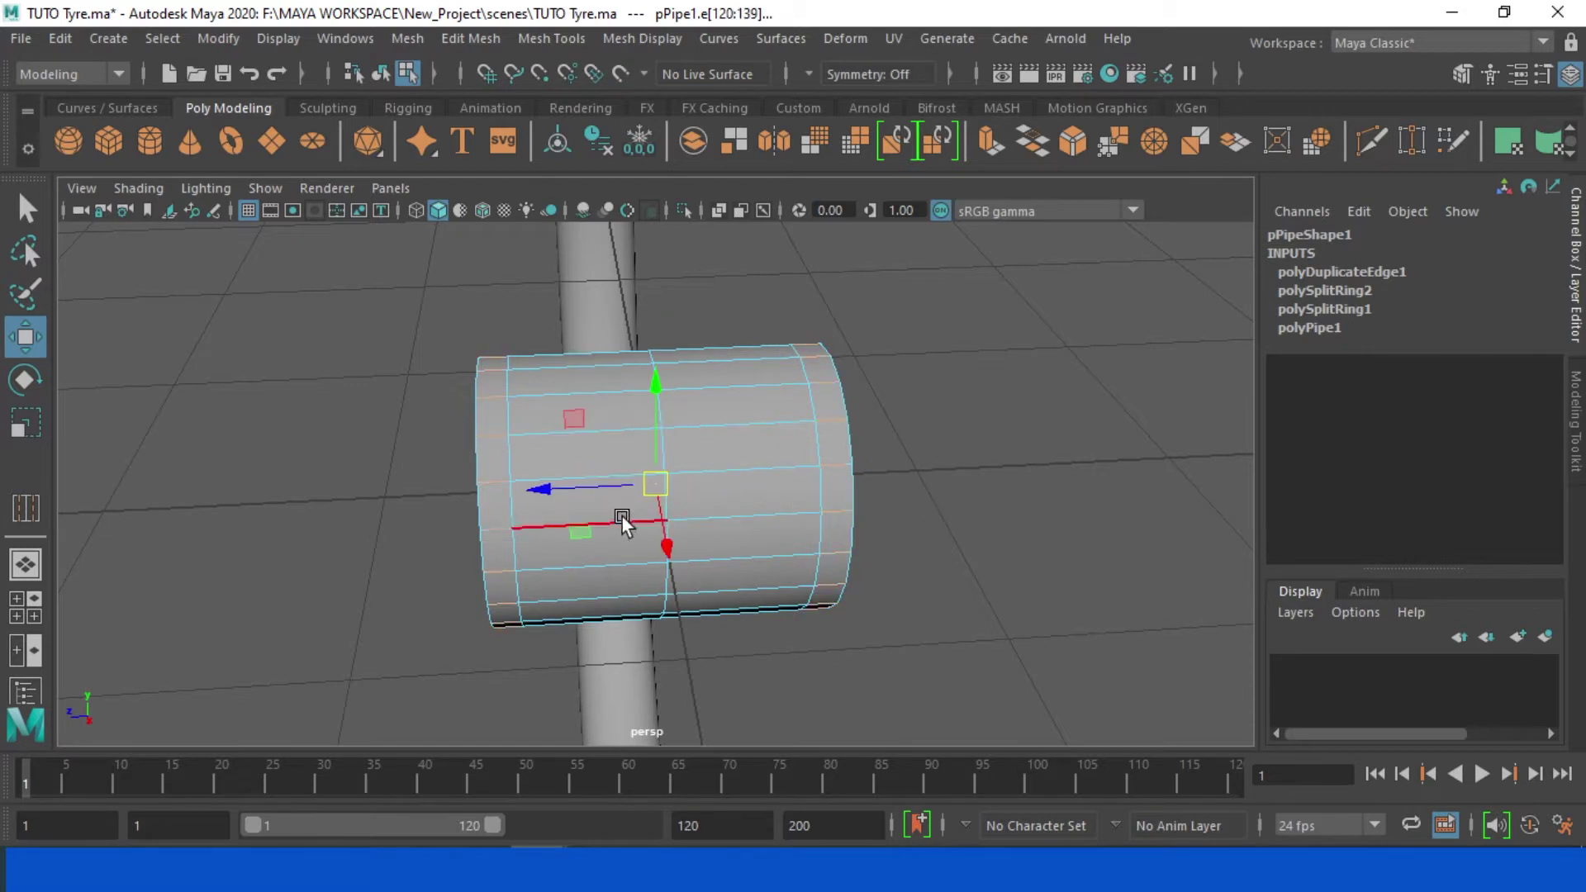
right_click_drag(845, 464, 850, 598, "shift")
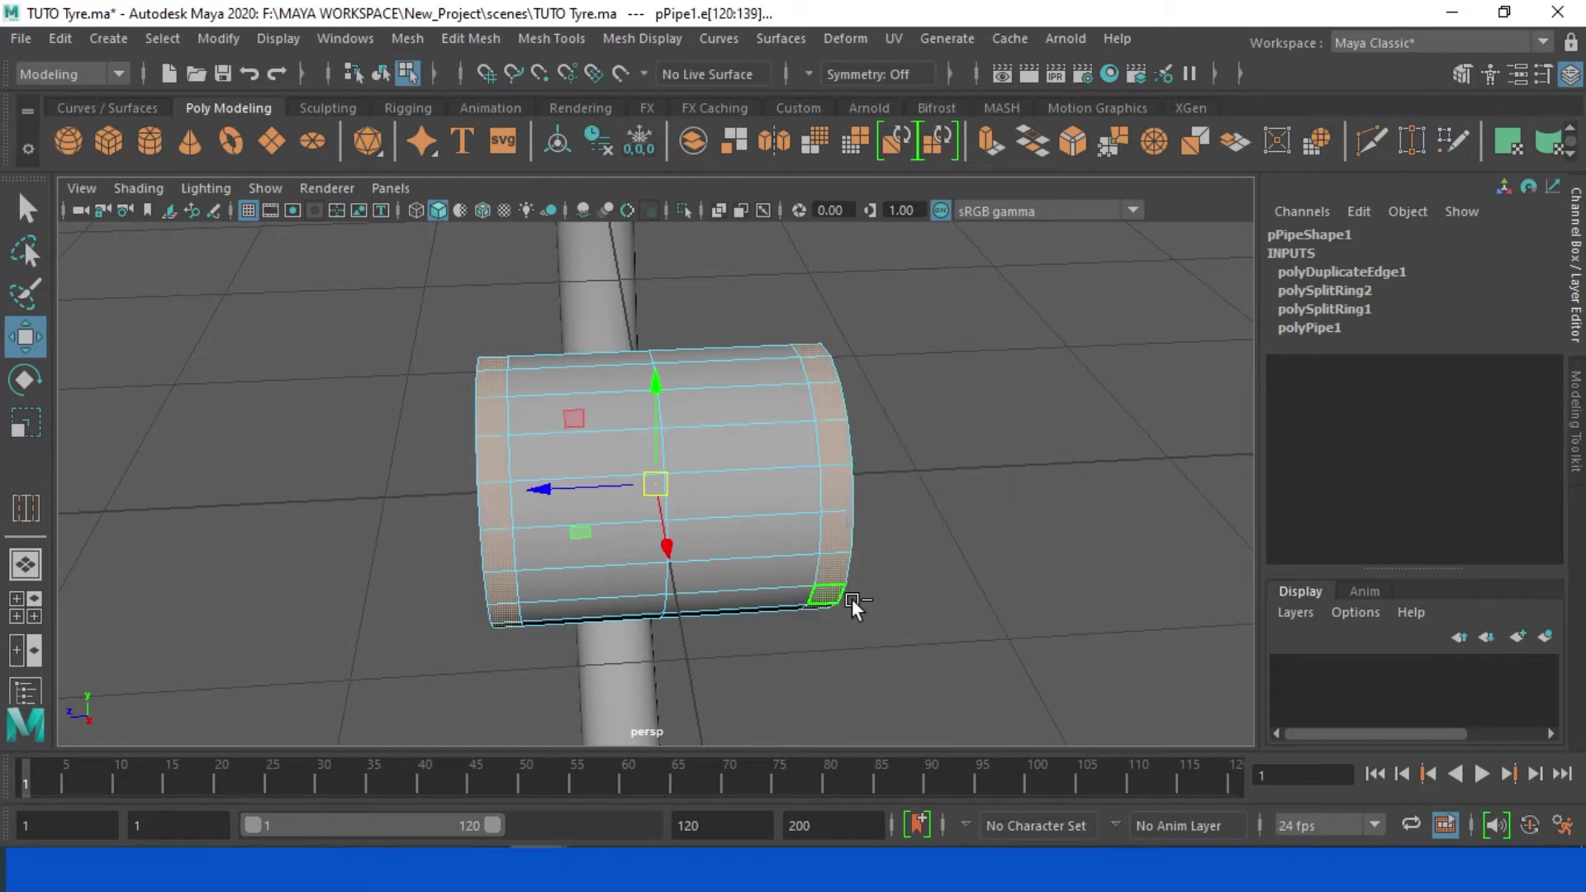
left_click(490, 39)
left_click(677, 261)
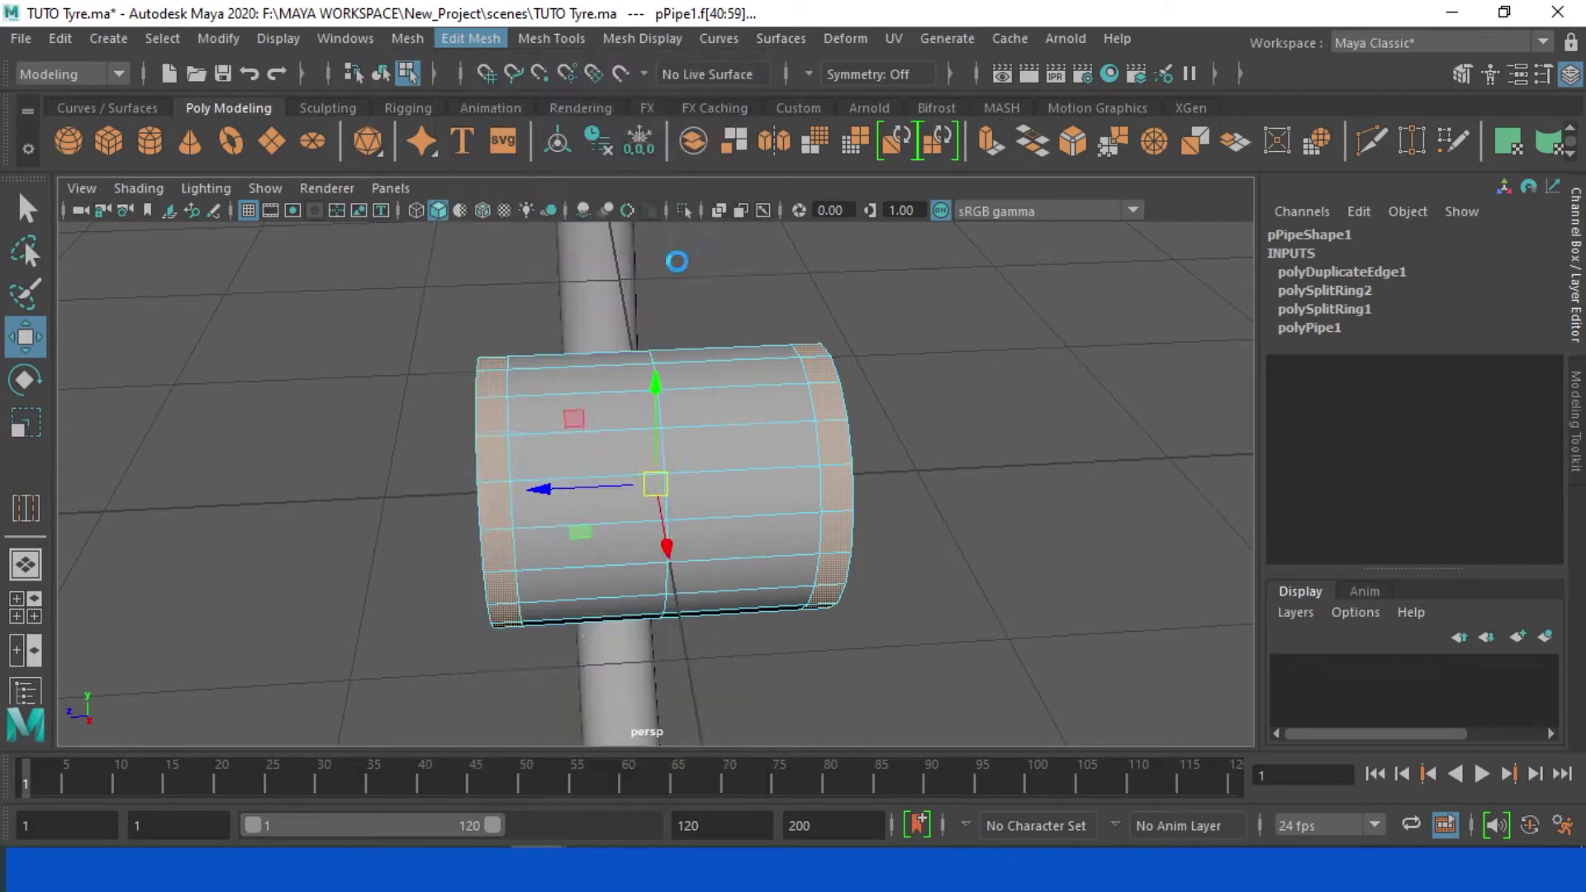
Step: Scale and push the end faces out about 0.395 into flanges, then preview smoothed
left_click_drag(768, 661, 883, 636, "alt")
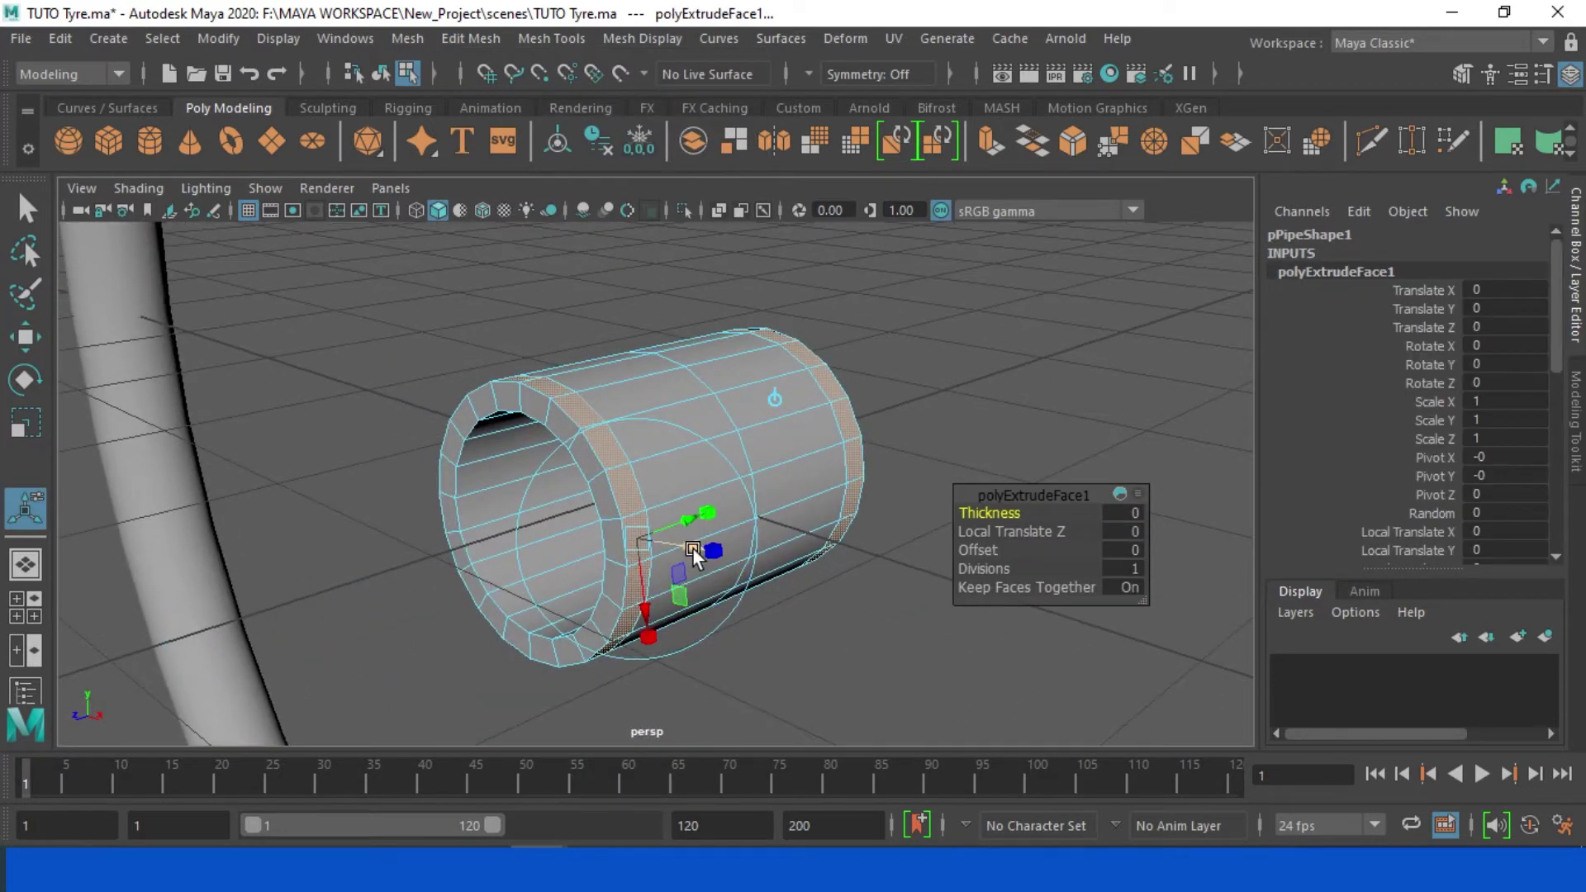
left_click_drag(694, 558, 770, 571)
scroll(770, 572, "down", 5)
left_click_drag(799, 646, 870, 630, "alt")
mouse_move(793, 489)
left_mouse_down()
mouse_move(814, 479)
mouse_move(723, 490)
left_mouse_up()
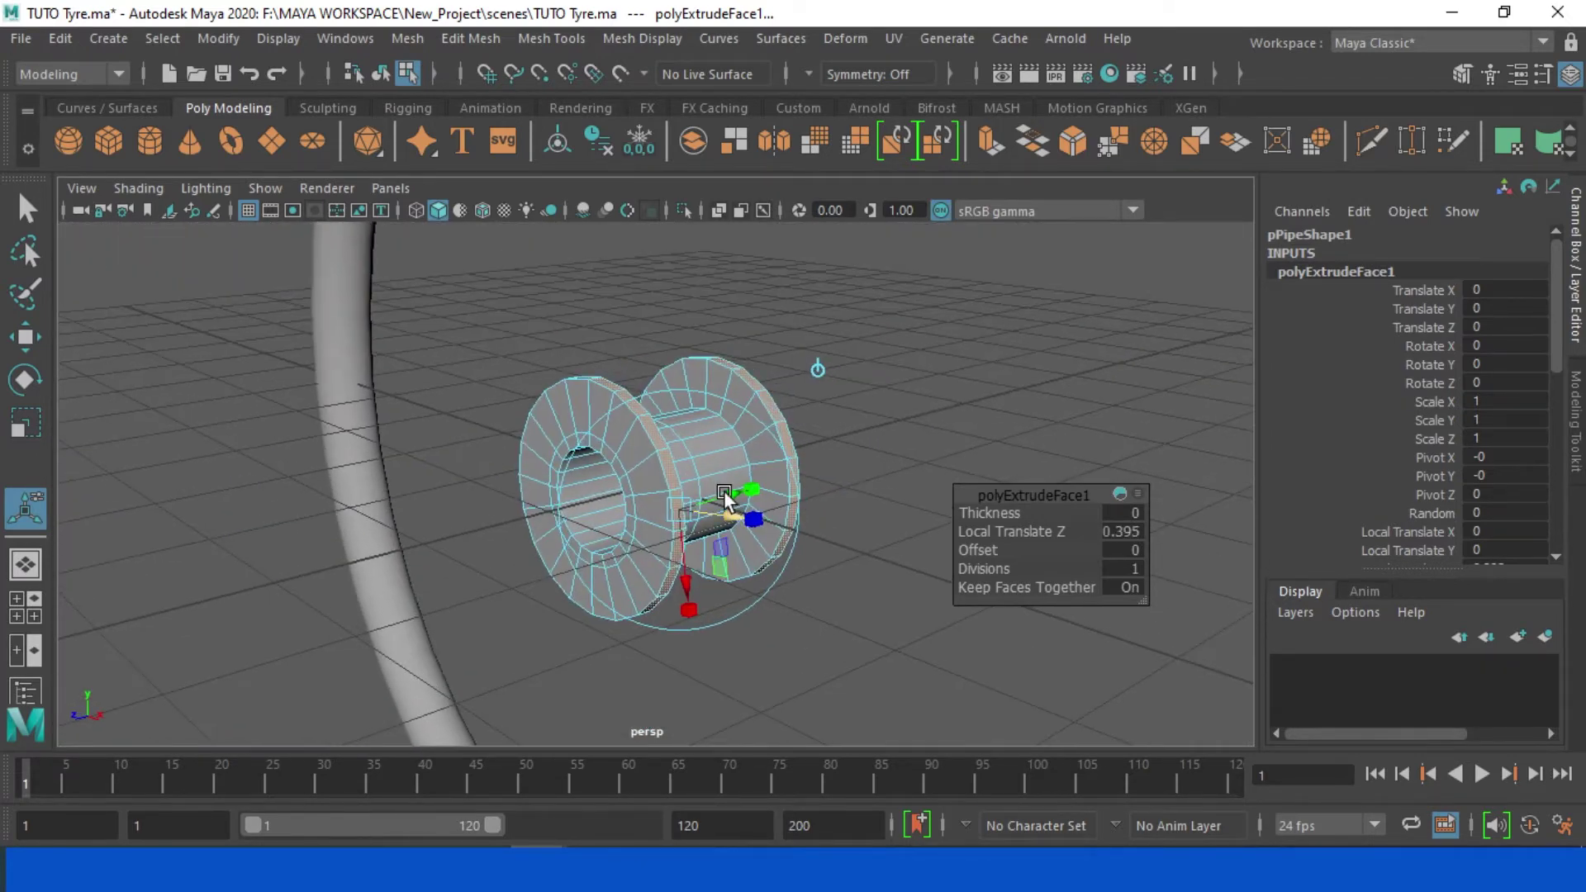
right_click_drag(723, 491, 796, 192)
mouse_move(770, 460)
left_mouse_down("alt")
mouse_move(783, 507)
mouse_move(892, 488)
left_mouse_up("alt")
key("3")
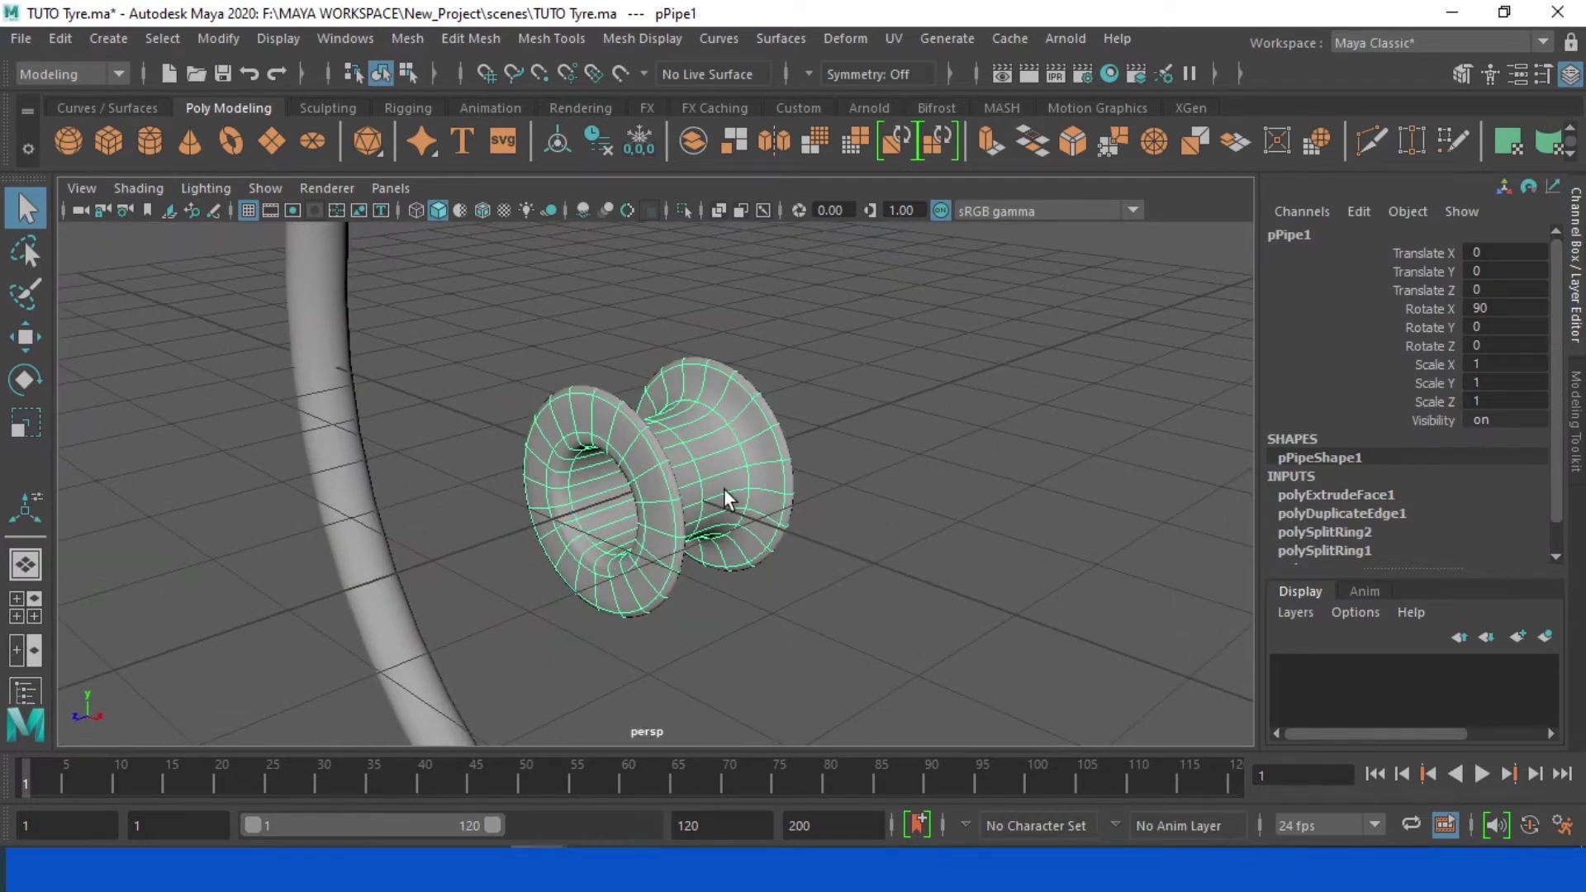
Step: Return to unsmoothed display and select the edge loop around a flange rim
key("1")
mouse_move(918, 530)
left_mouse_down("alt")
mouse_move(851, 532)
mouse_move(913, 548)
left_mouse_up("alt")
scroll(834, 537, "up", 3)
right_click_drag(764, 302, 794, 145)
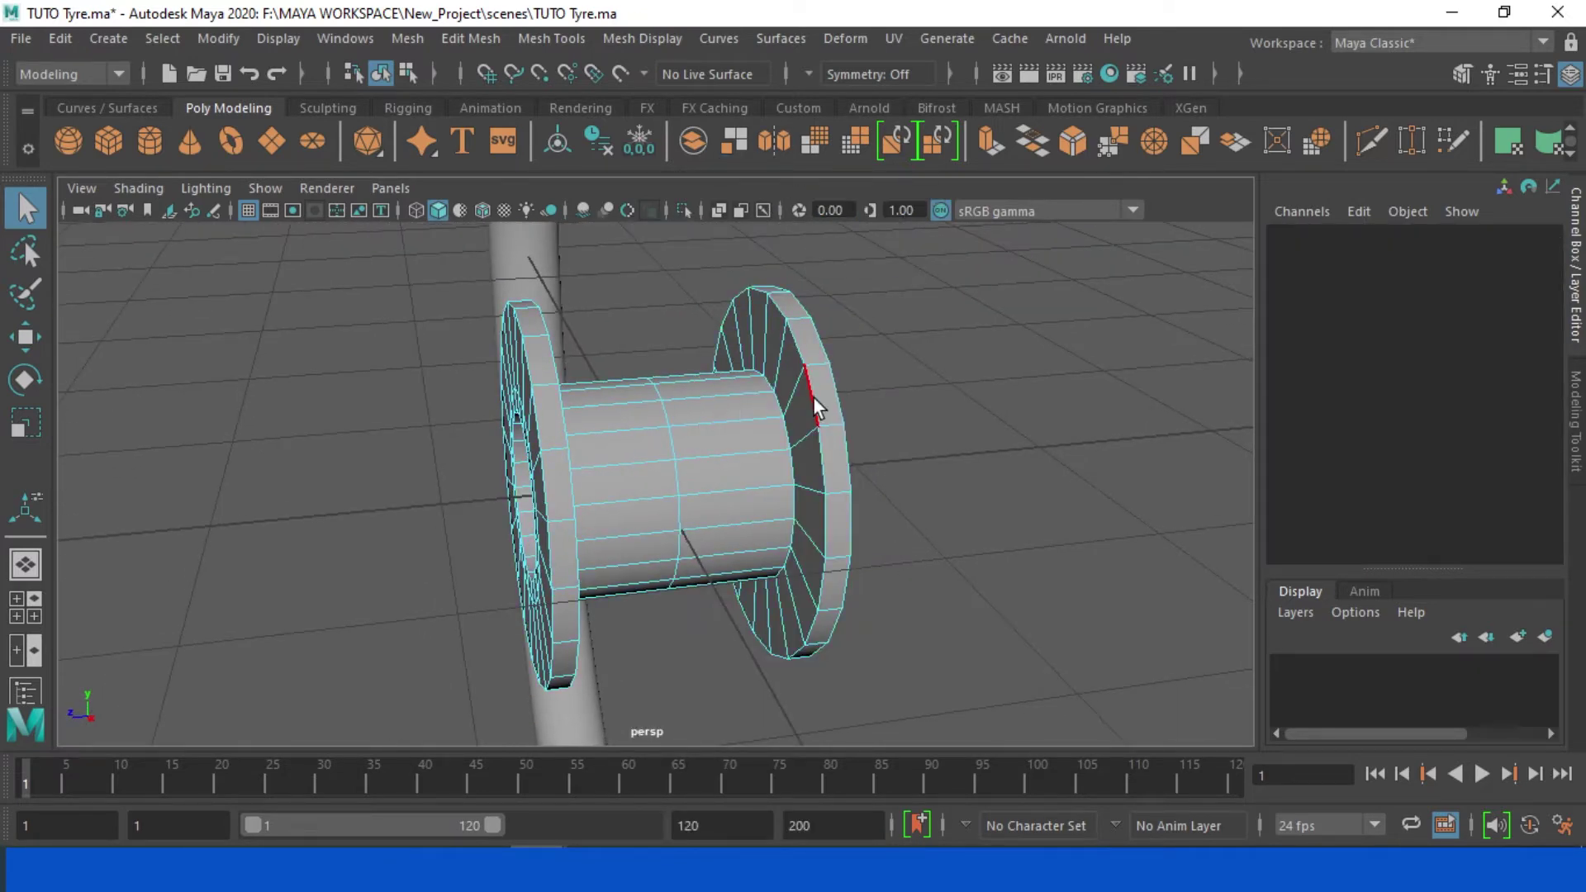
left_click(810, 395)
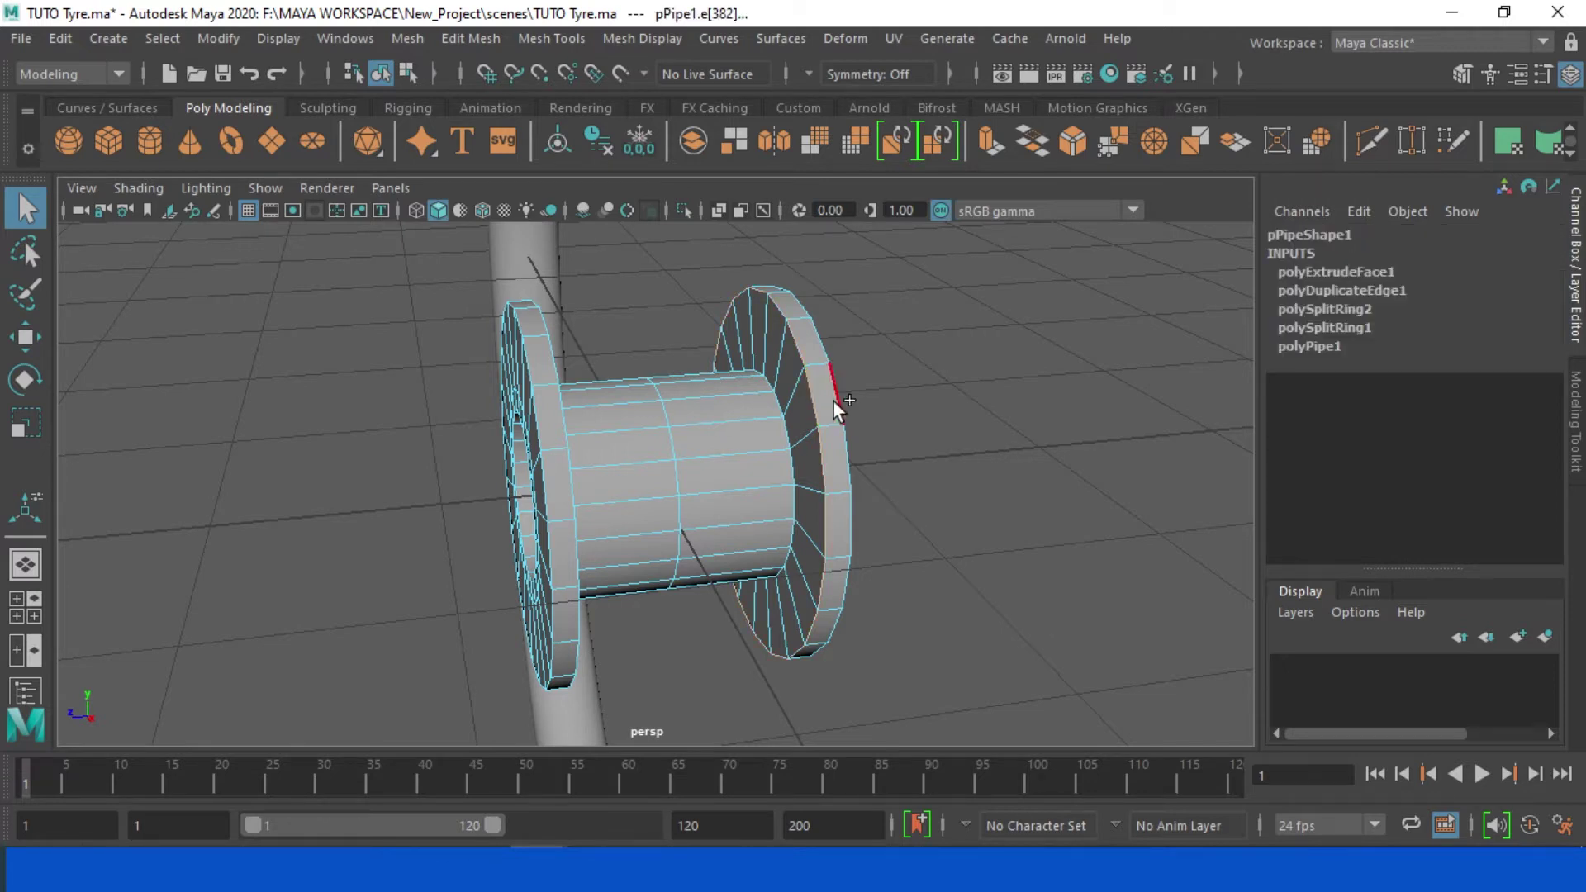
double_click(832, 401)
mouse_move(538, 431)
left_mouse_down("alt")
mouse_move(562, 471)
mouse_move(914, 546)
left_mouse_up("alt")
Step: Bevel the selected flange edge loop and return to object mode
left_click(470, 38)
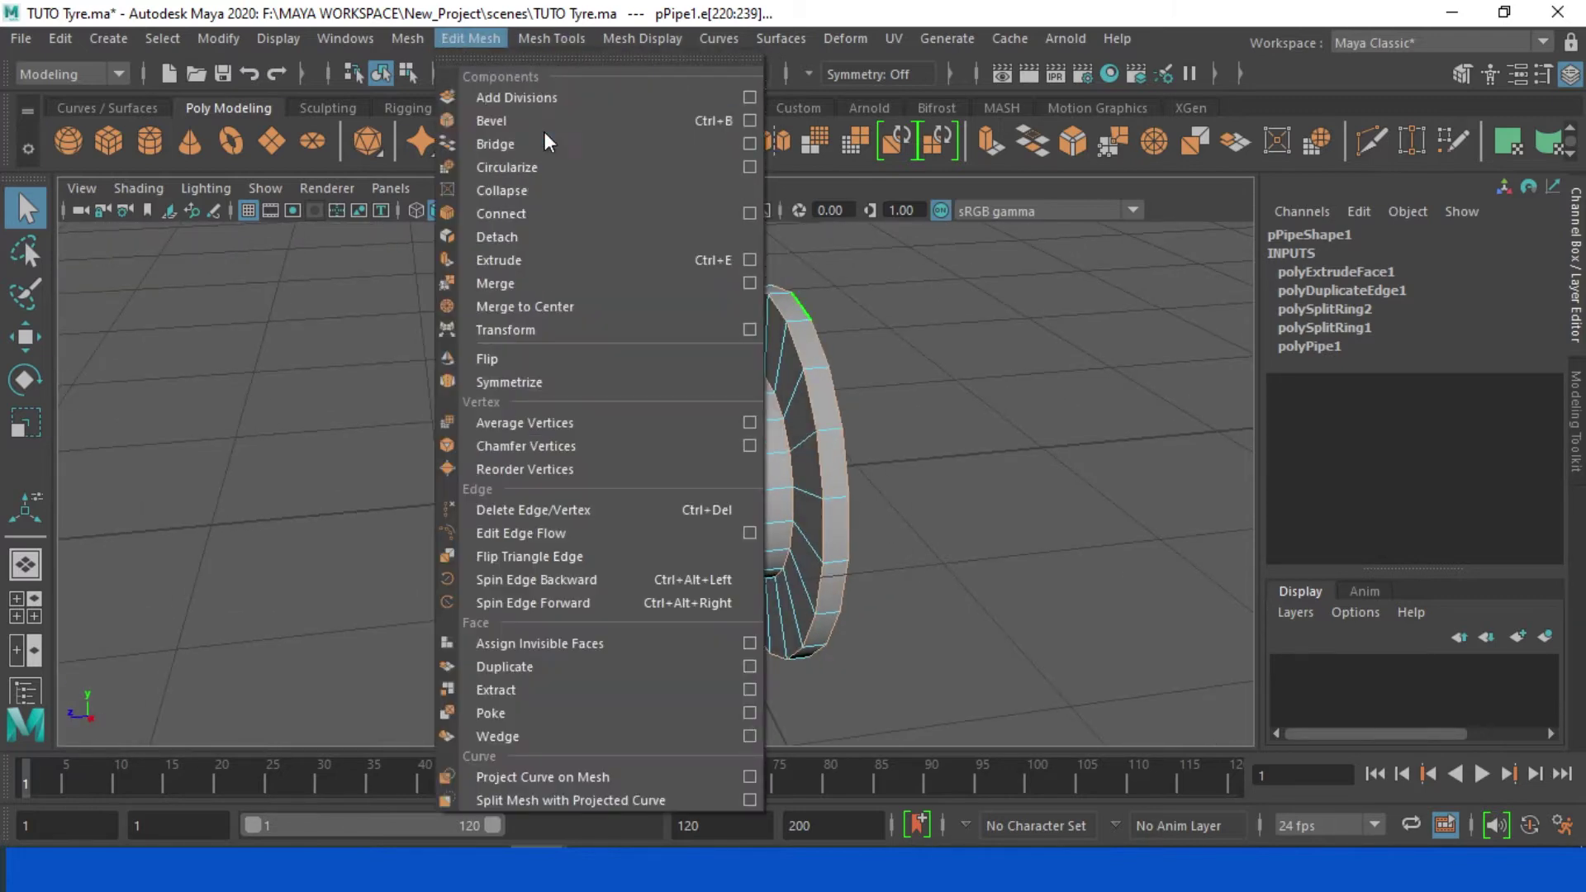
left_click(731, 120)
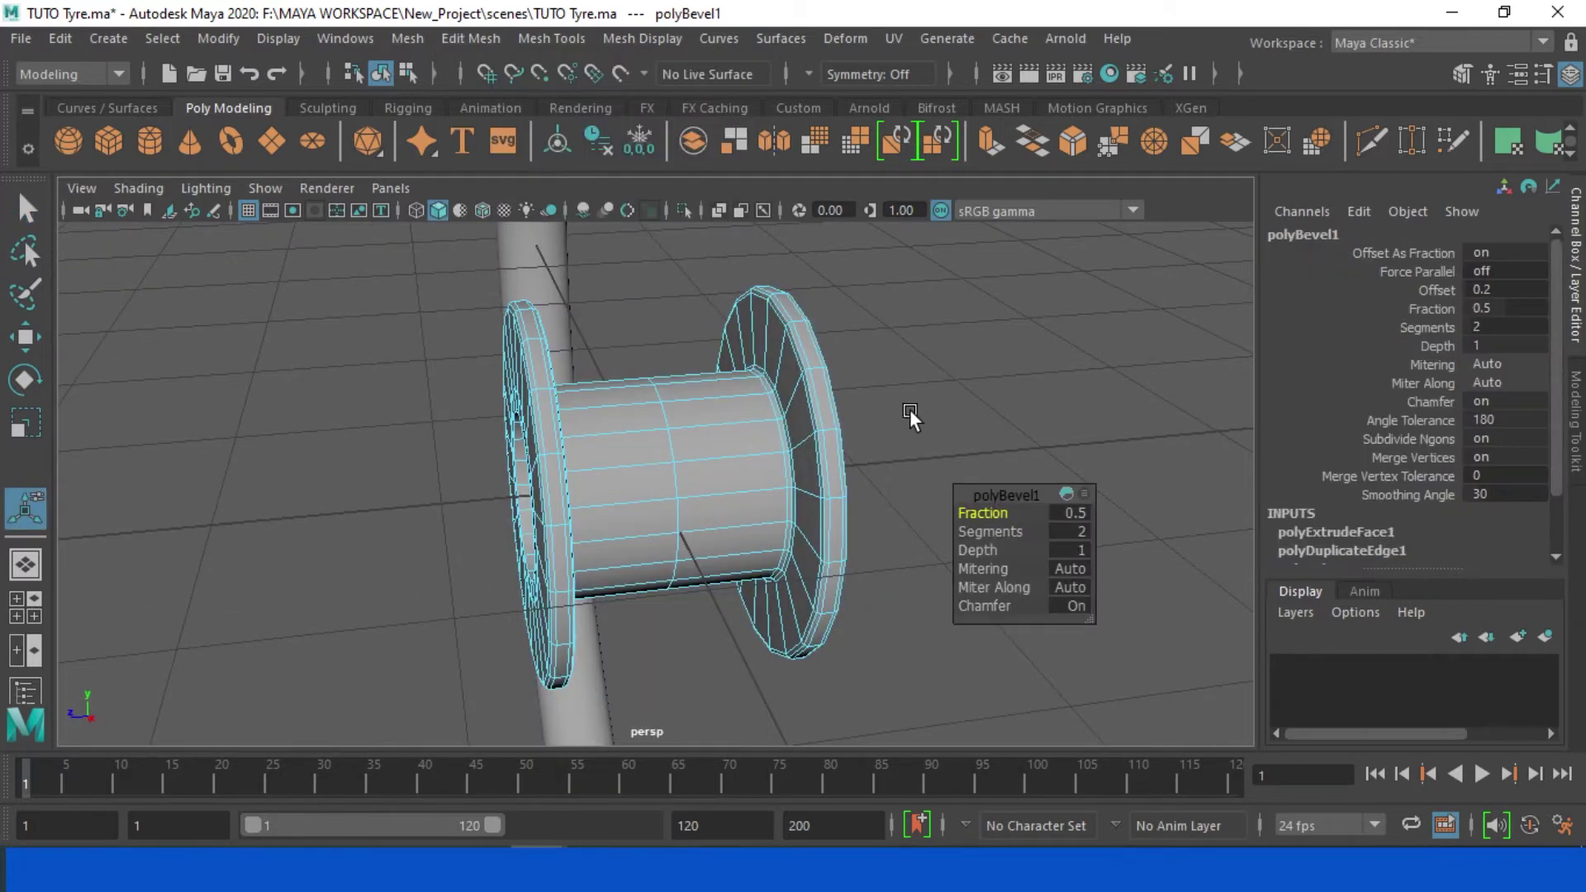
left_click_drag(910, 409, 1015, 389, "alt")
right_click_drag(840, 448, 928, 199)
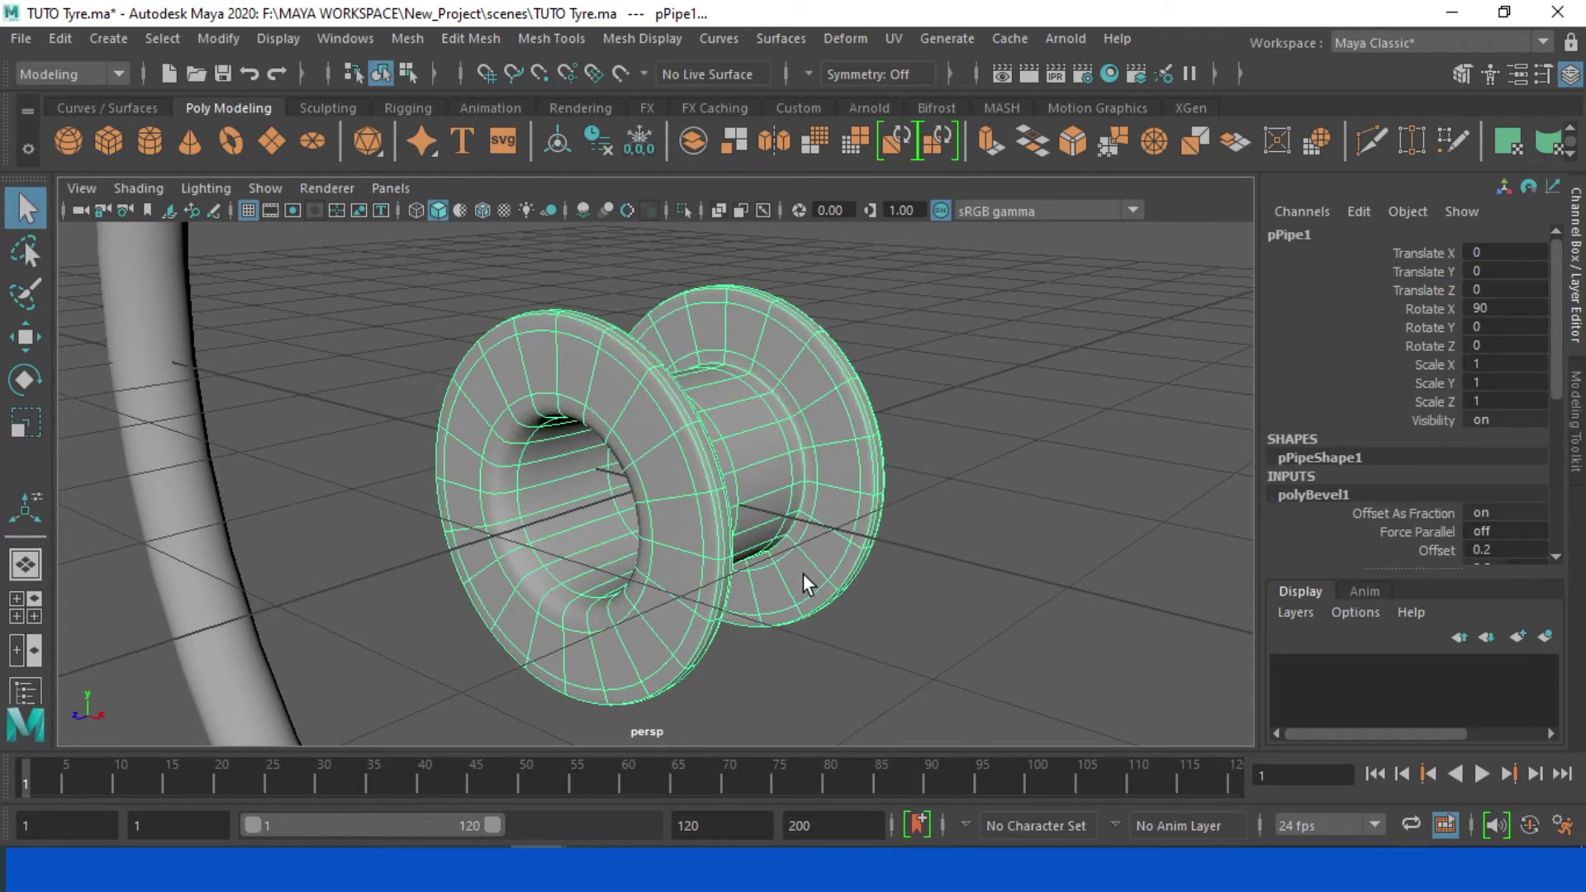
mouse_move(803, 573)
left_mouse_down("alt")
mouse_move(978, 538)
mouse_move(821, 559)
mouse_move(725, 543)
mouse_move(850, 538)
left_mouse_up("alt")
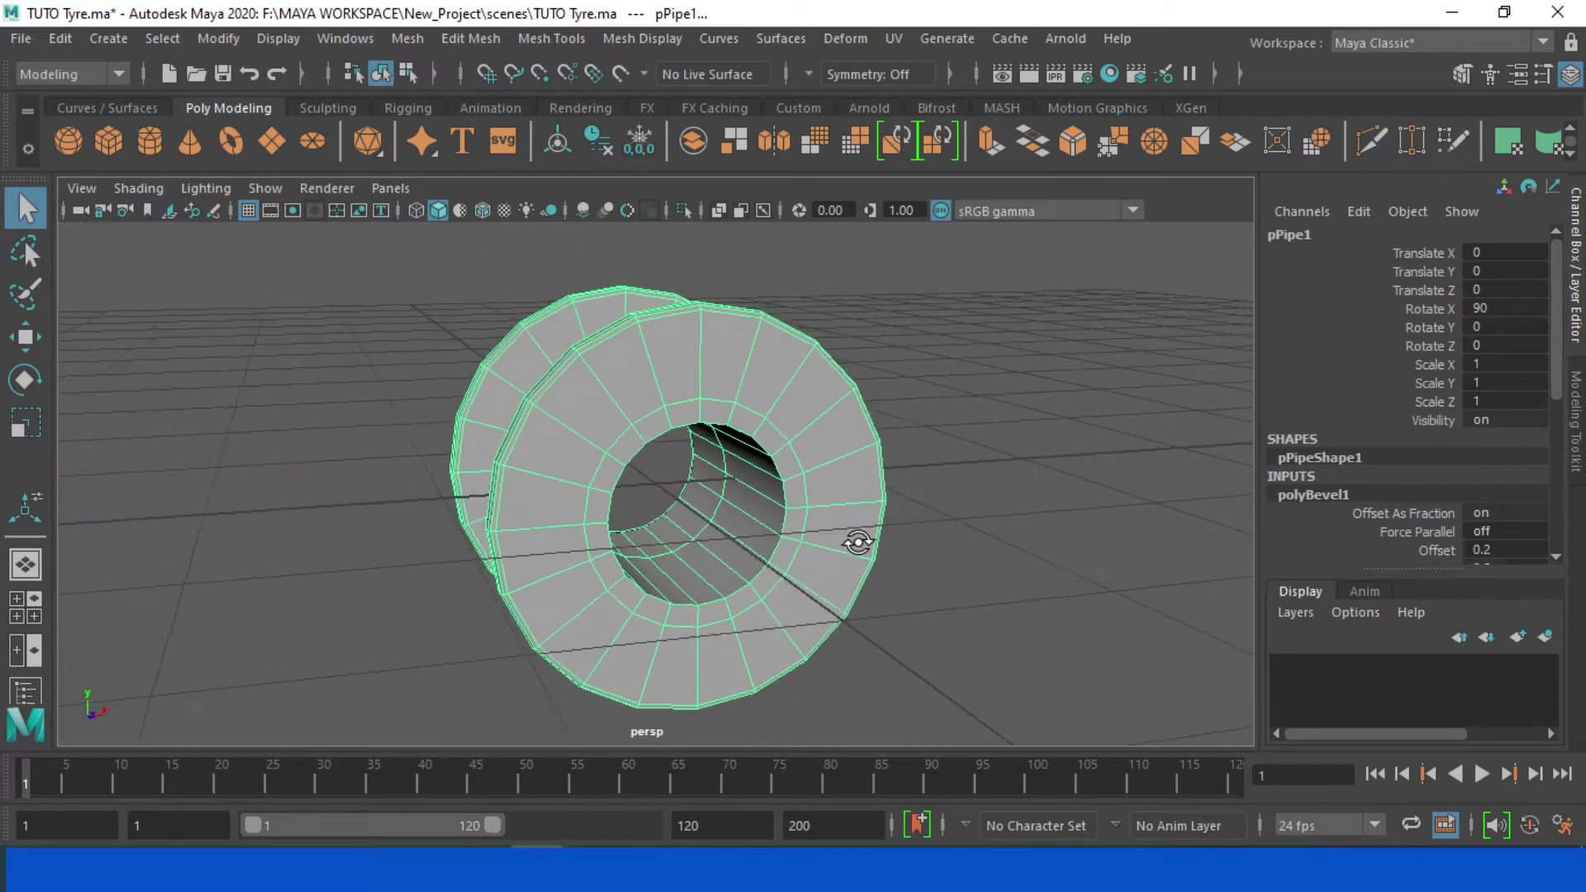
Step: Bevel the inner rim edge loop at offset 0.2, deselect, and save the scene
right_click_drag(809, 231, 722, 166)
double_click(786, 515)
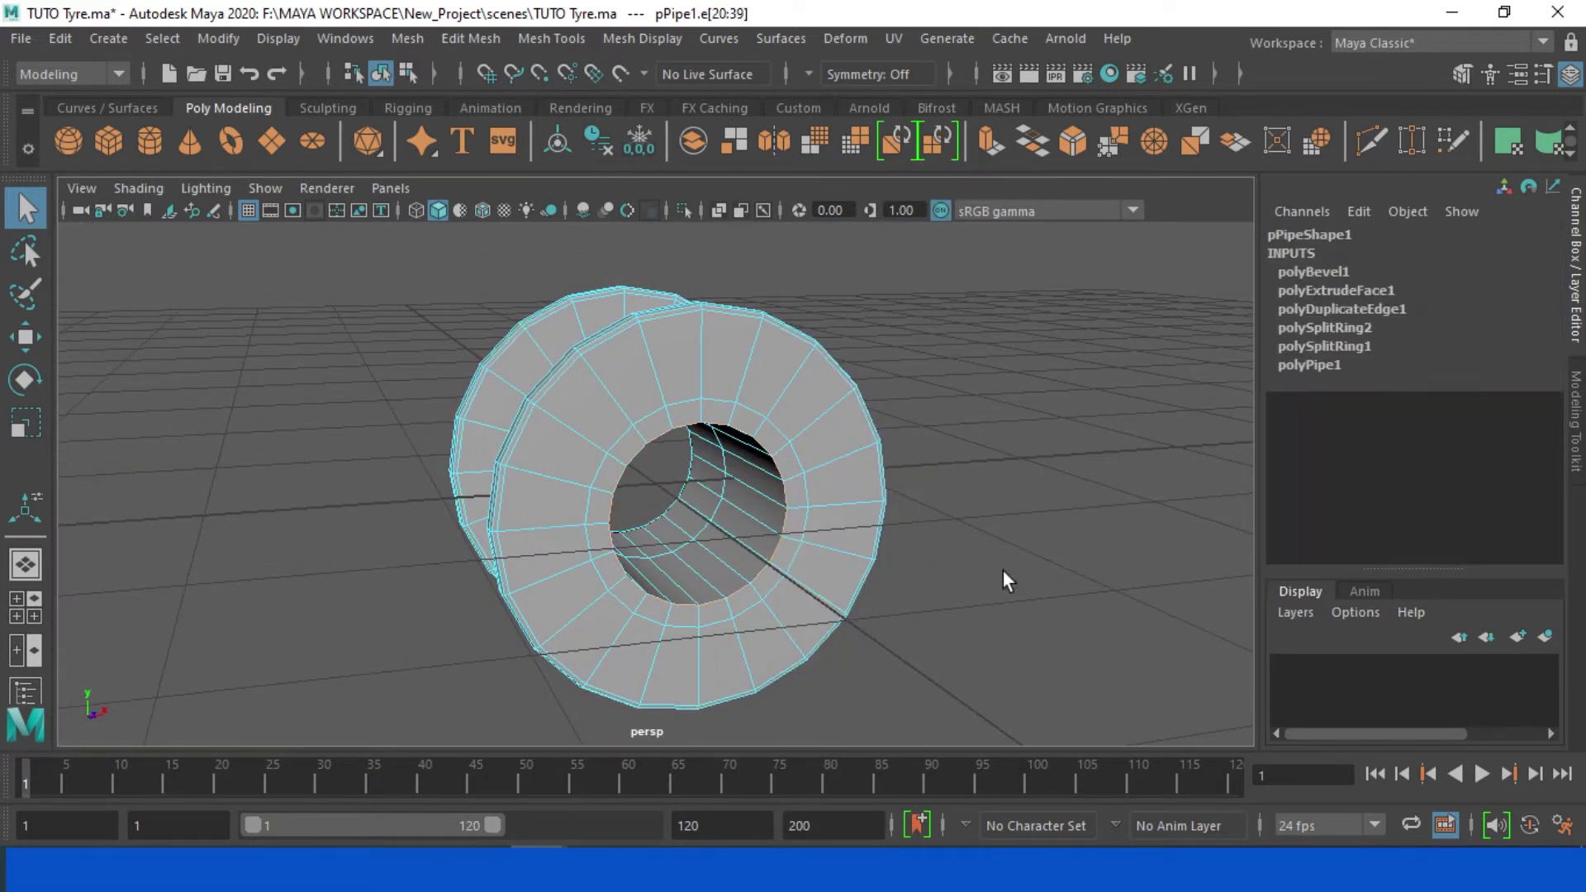
left_click_drag(1003, 570, 730, 540, "alt")
left_click(470, 38)
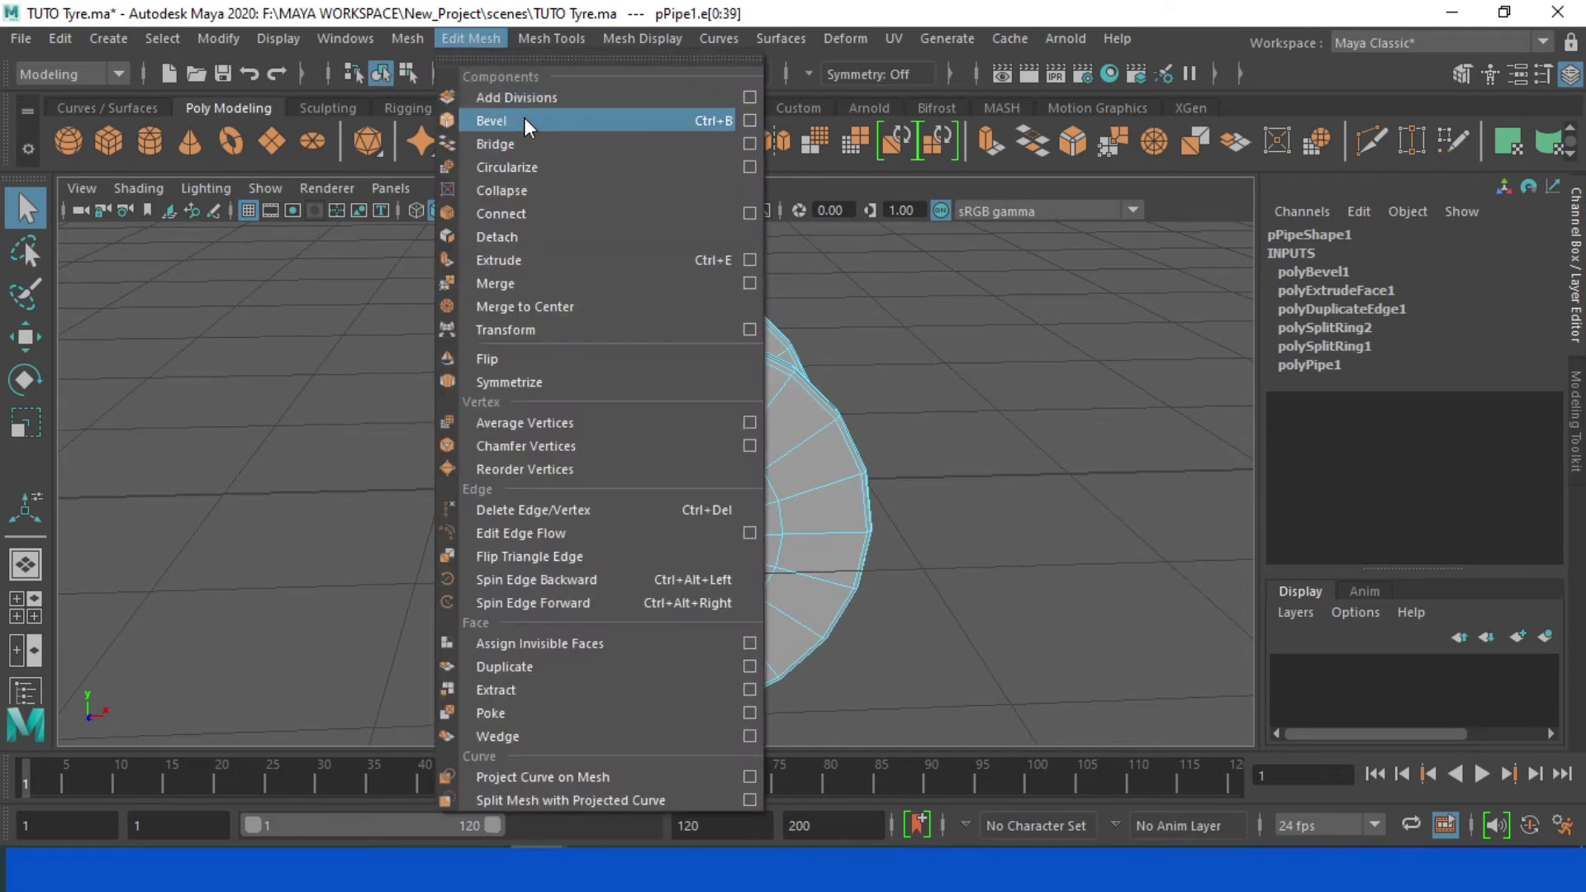
left_click(523, 118)
left_click_drag(726, 453, 789, 429, "alt")
right_click_drag(823, 273, 822, 195)
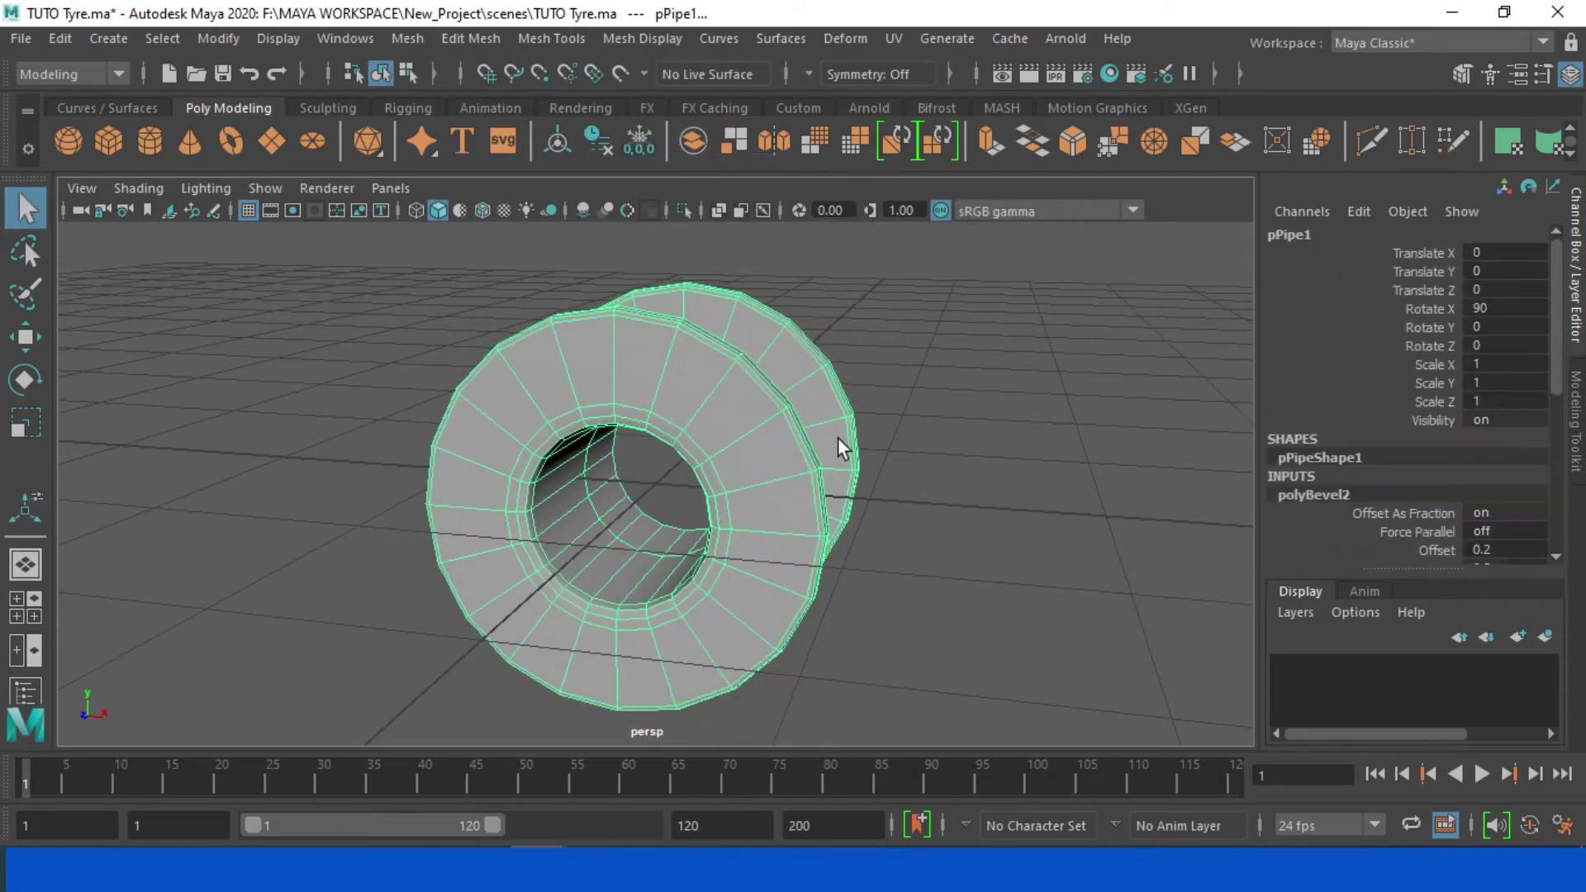
left_click(955, 379)
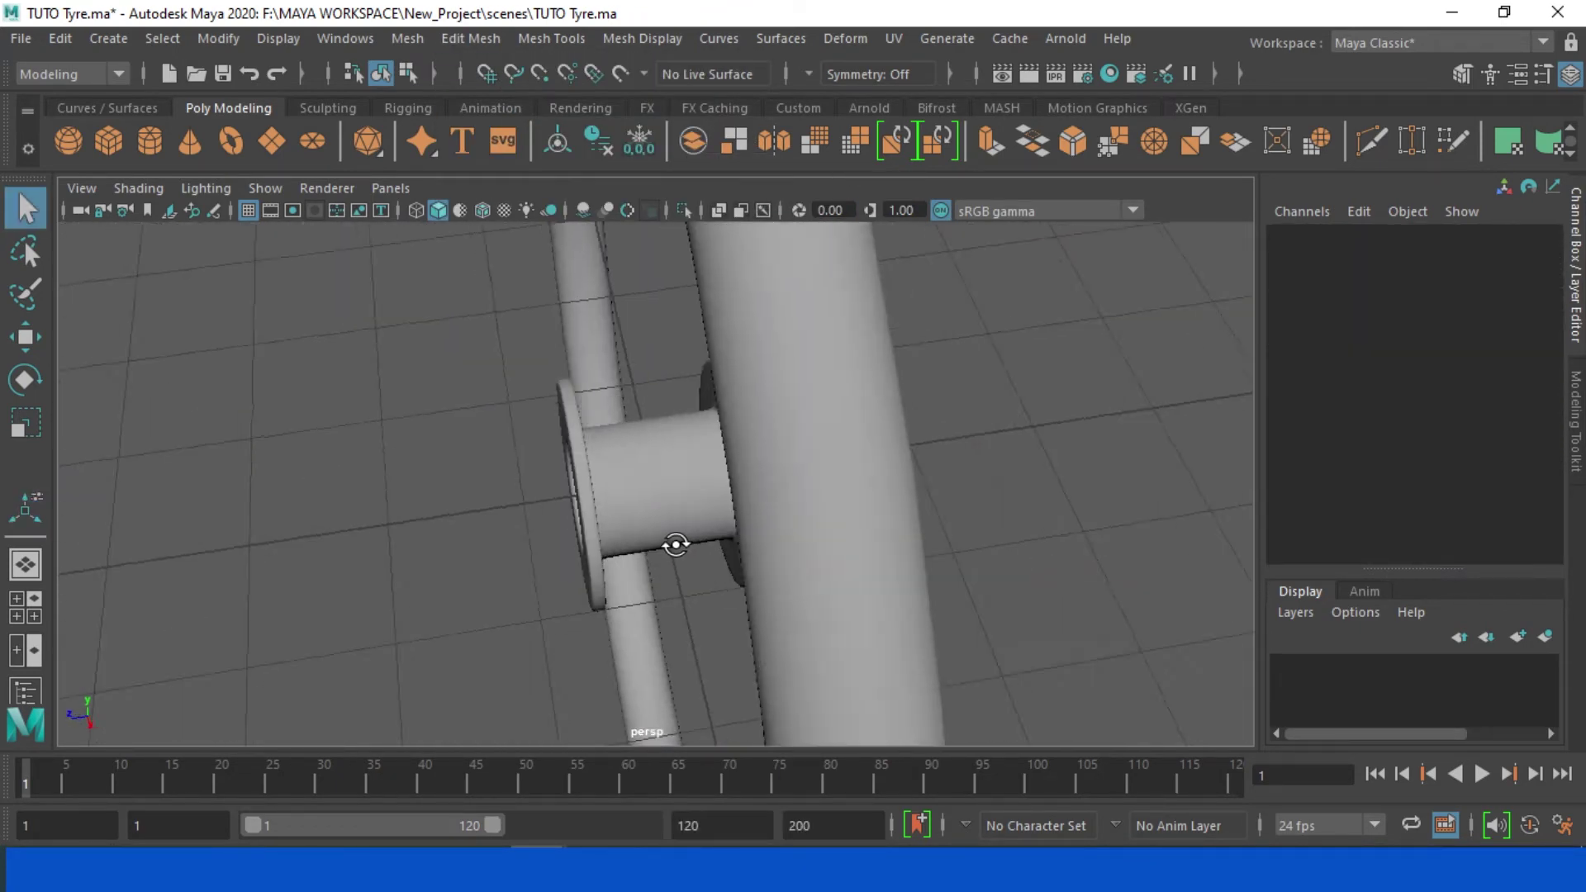
left_click(20, 38)
left_click(99, 132)
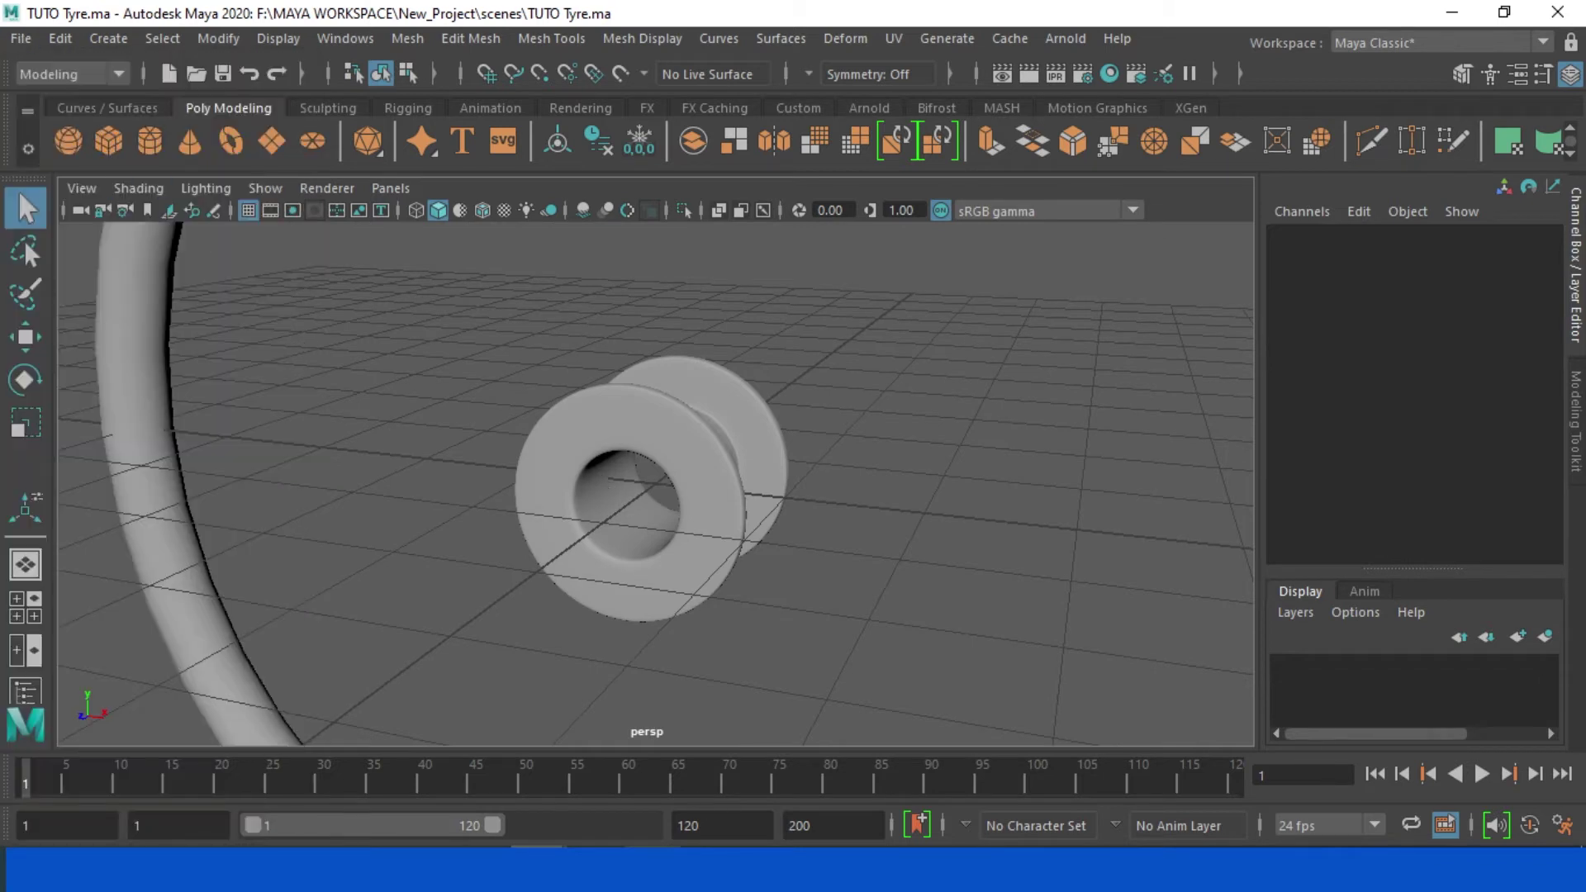
Step: Create a second pipe at the origin, trying a Z rotation and then undoing it
scroll(715, 498, "down", 5)
right_click(737, 394)
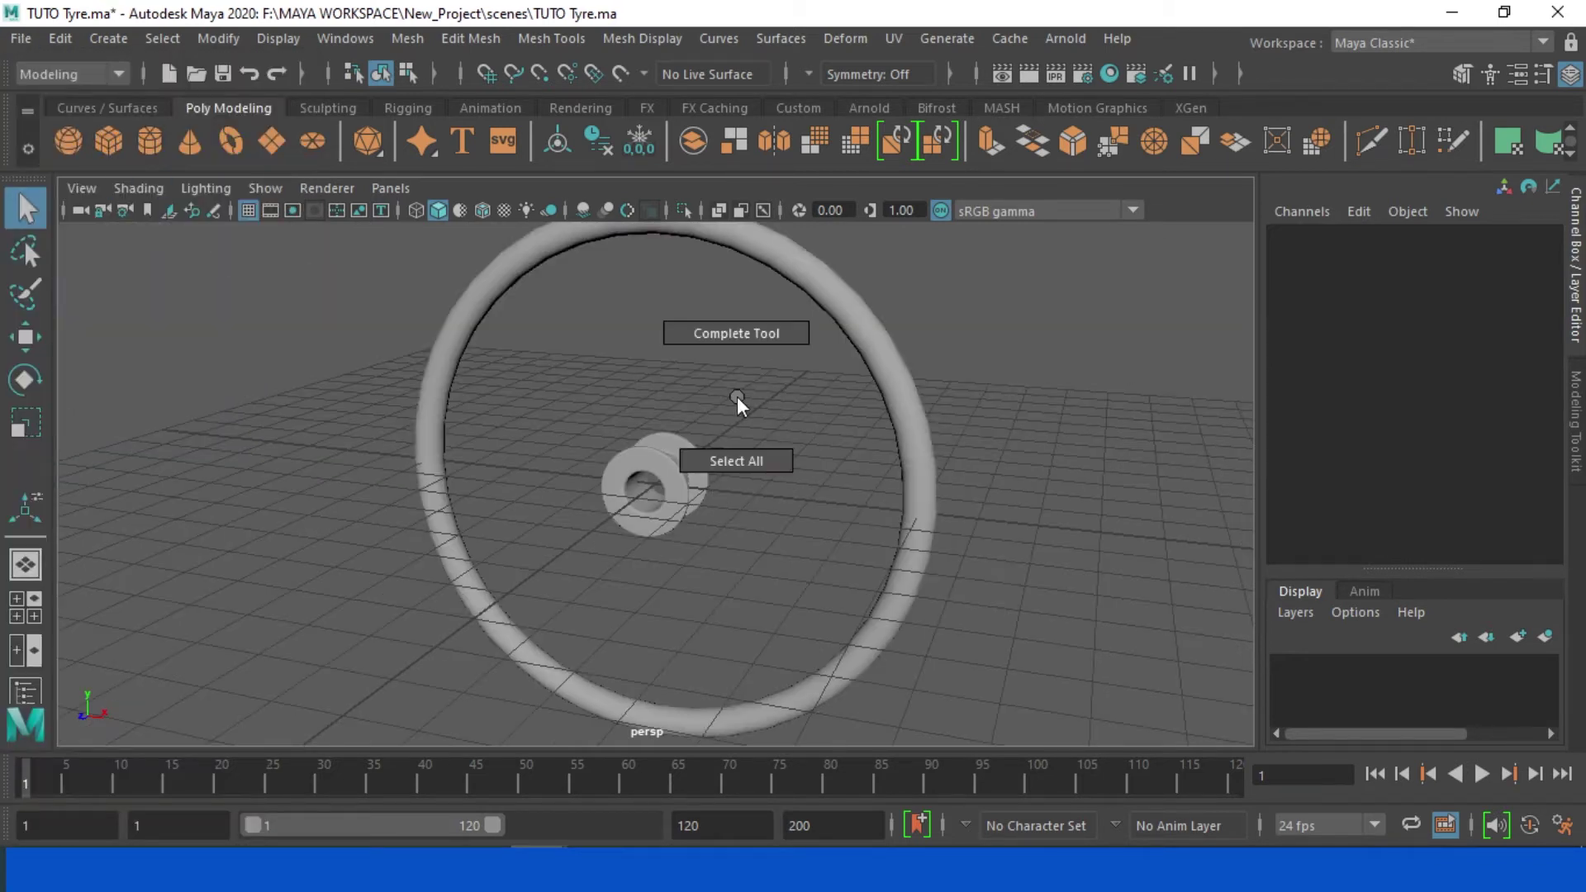
left_click(694, 573)
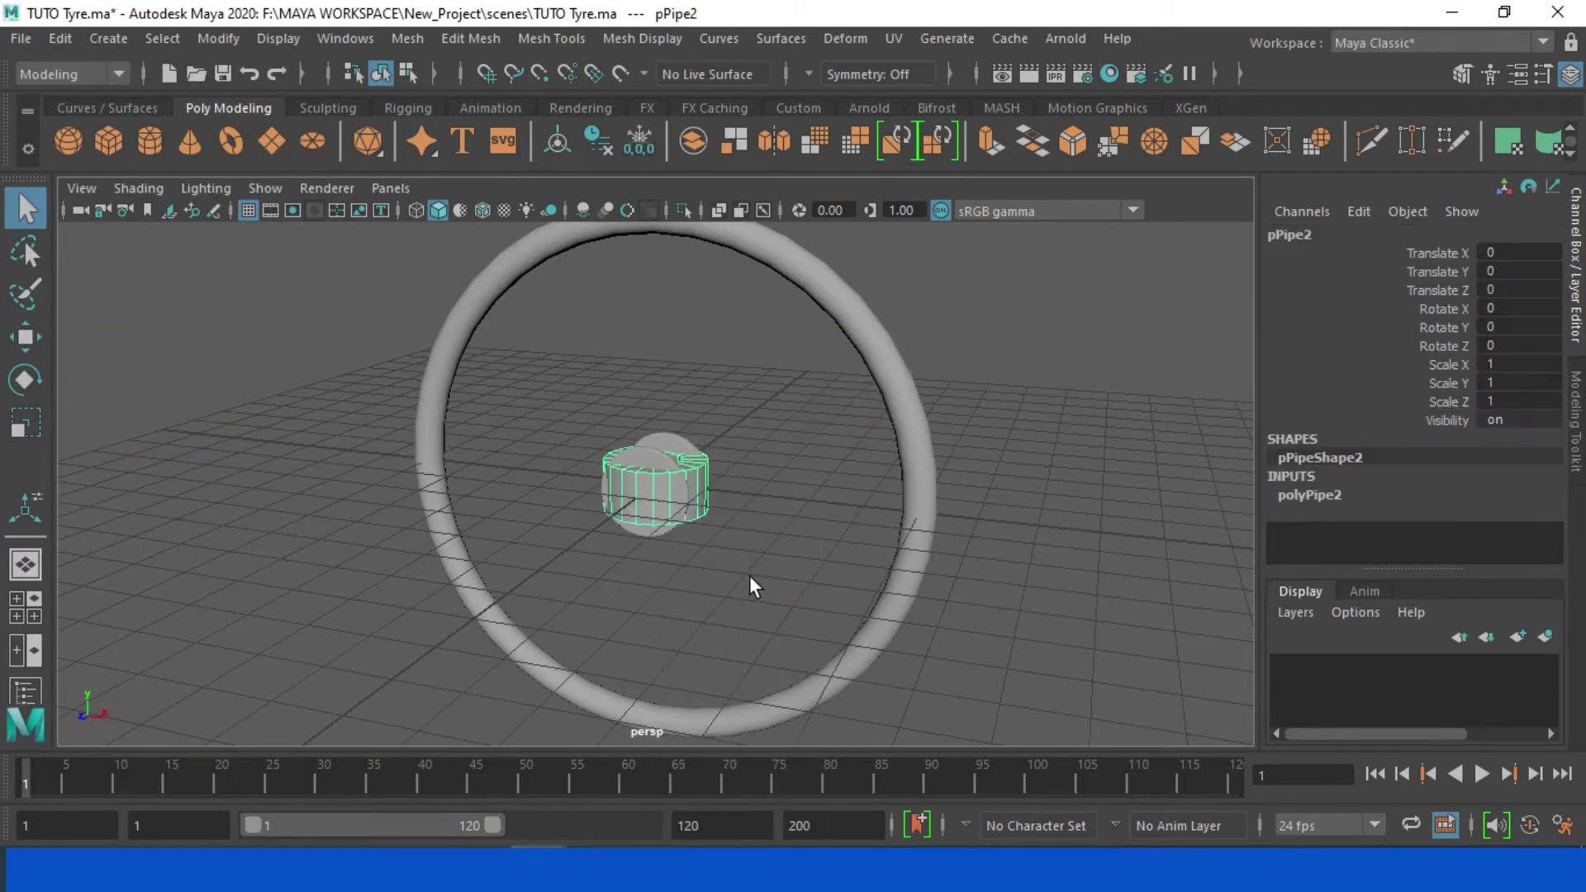
scroll(752, 576, "up", 3)
scroll(776, 583, "up", 2)
key("e")
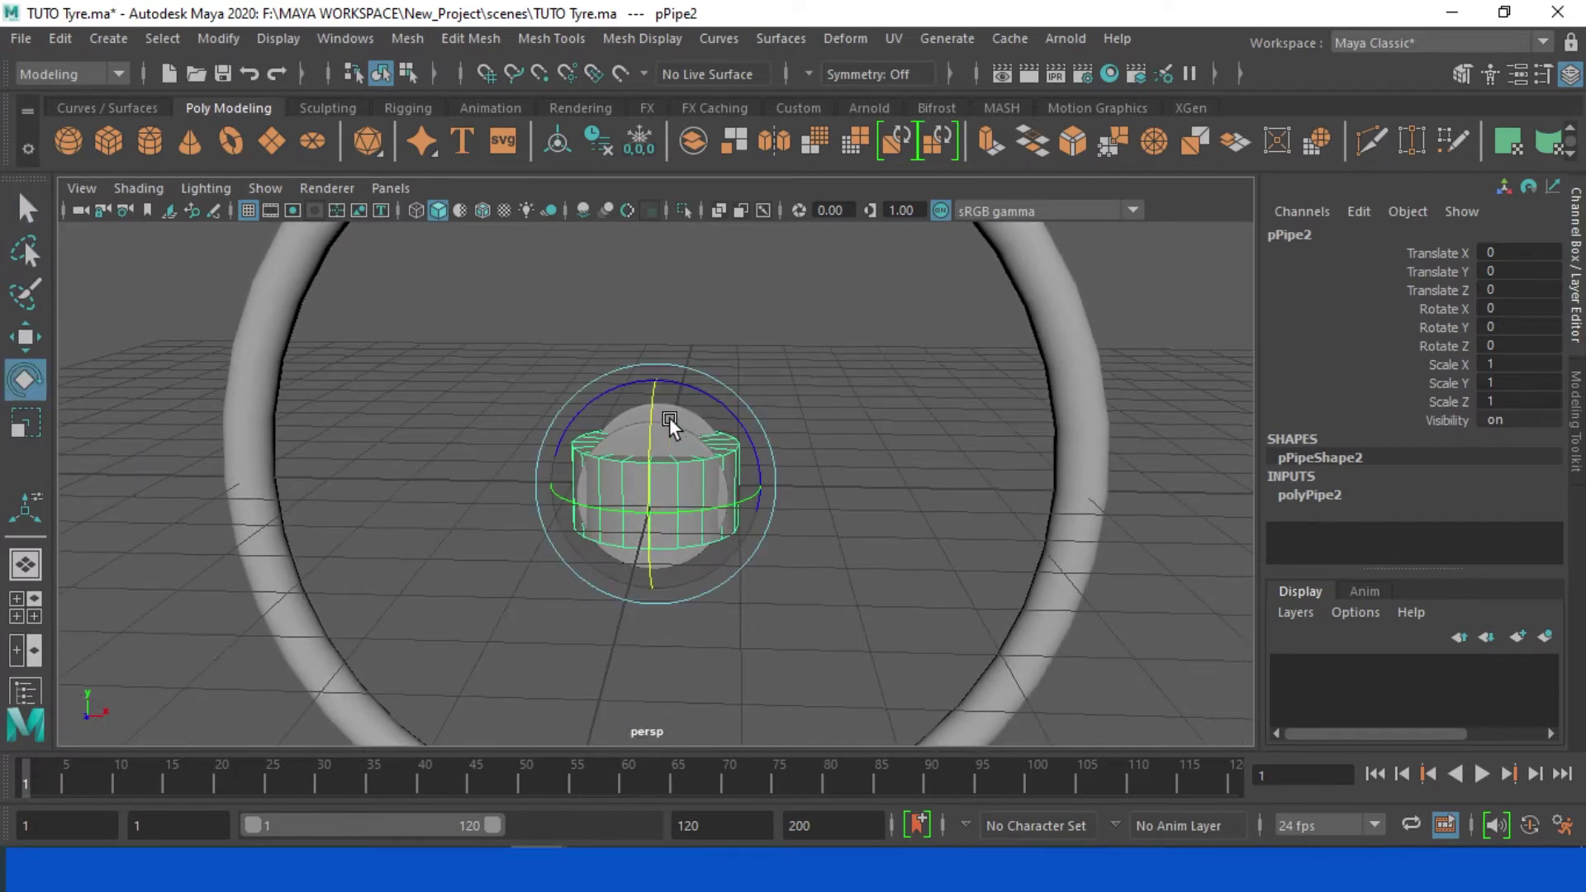
key("r")
left_click(1507, 346)
type("0")
key("Return")
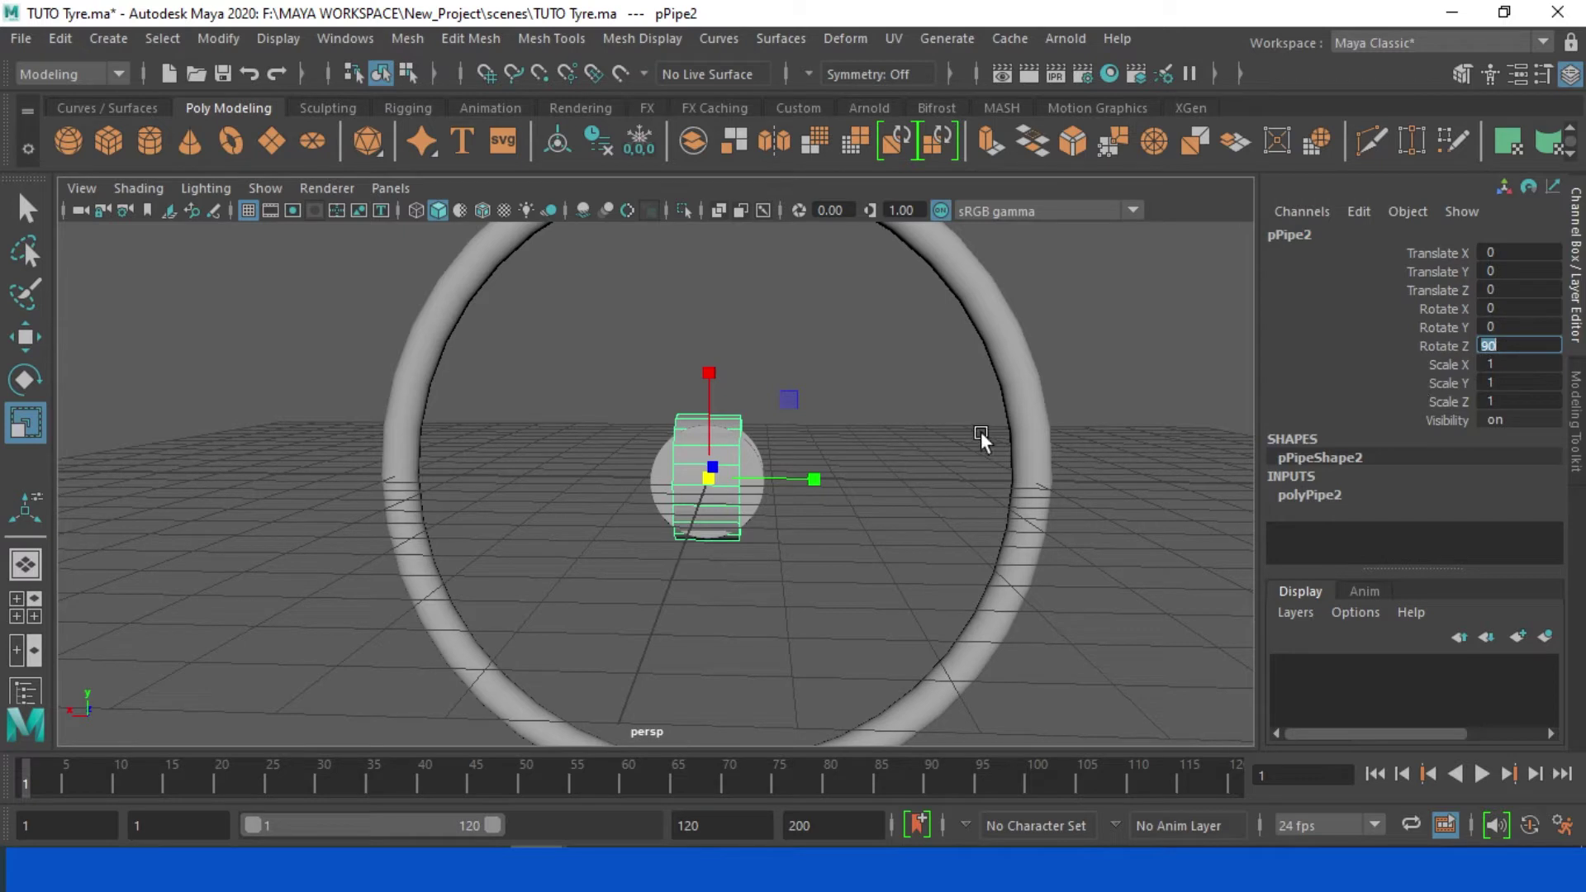
left_click(881, 463)
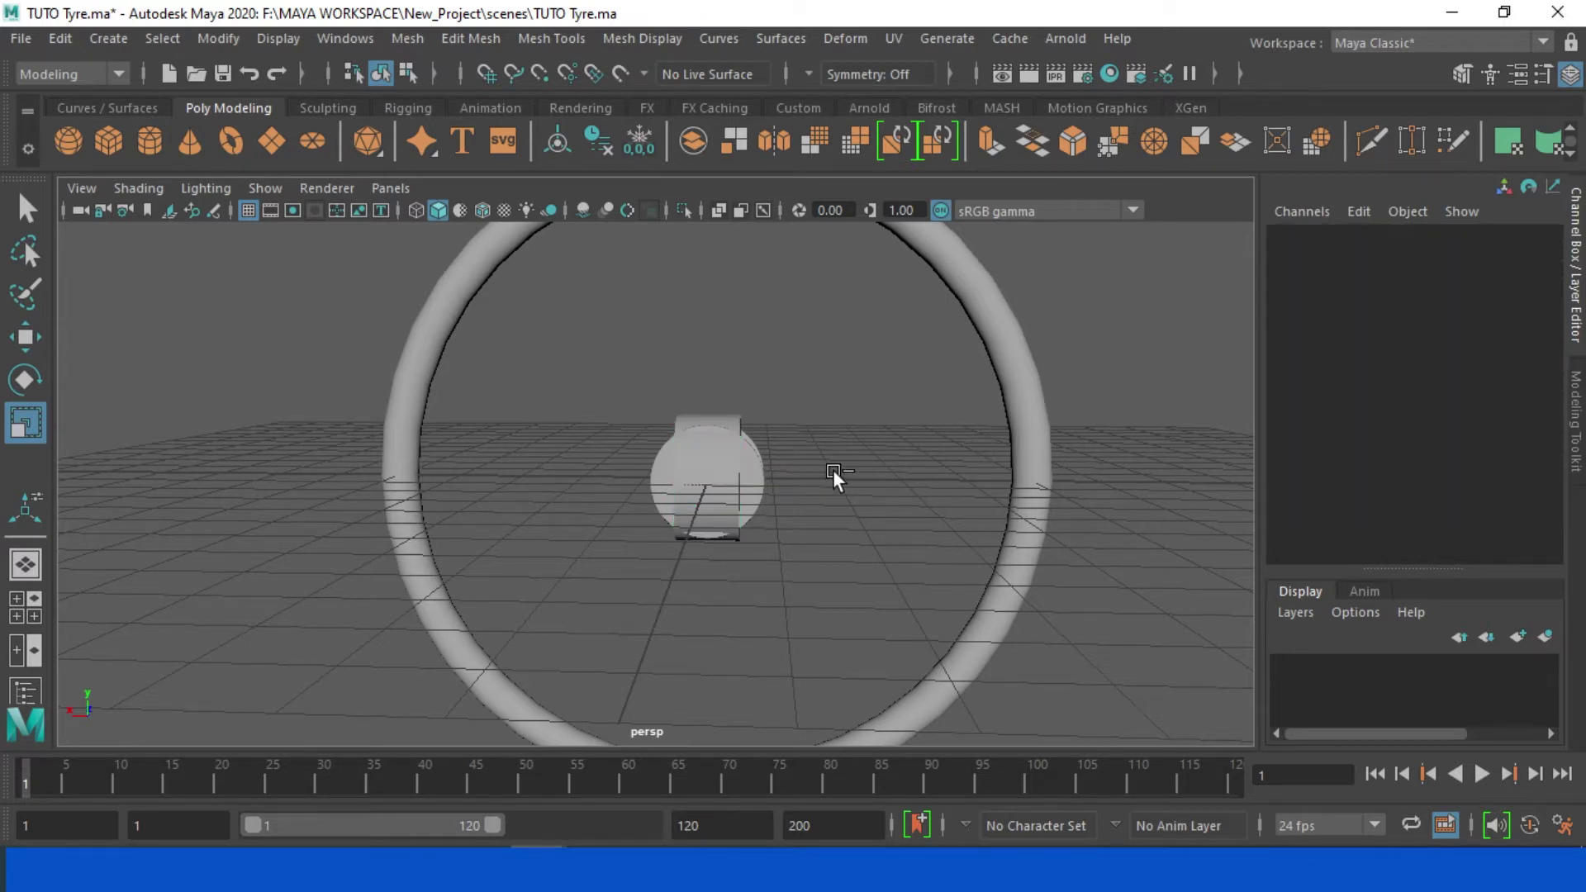
key("ctrl+z")
key("ctrl+z")
Step: Rotate the new pipe 90° on X so it faces the front
key("e")
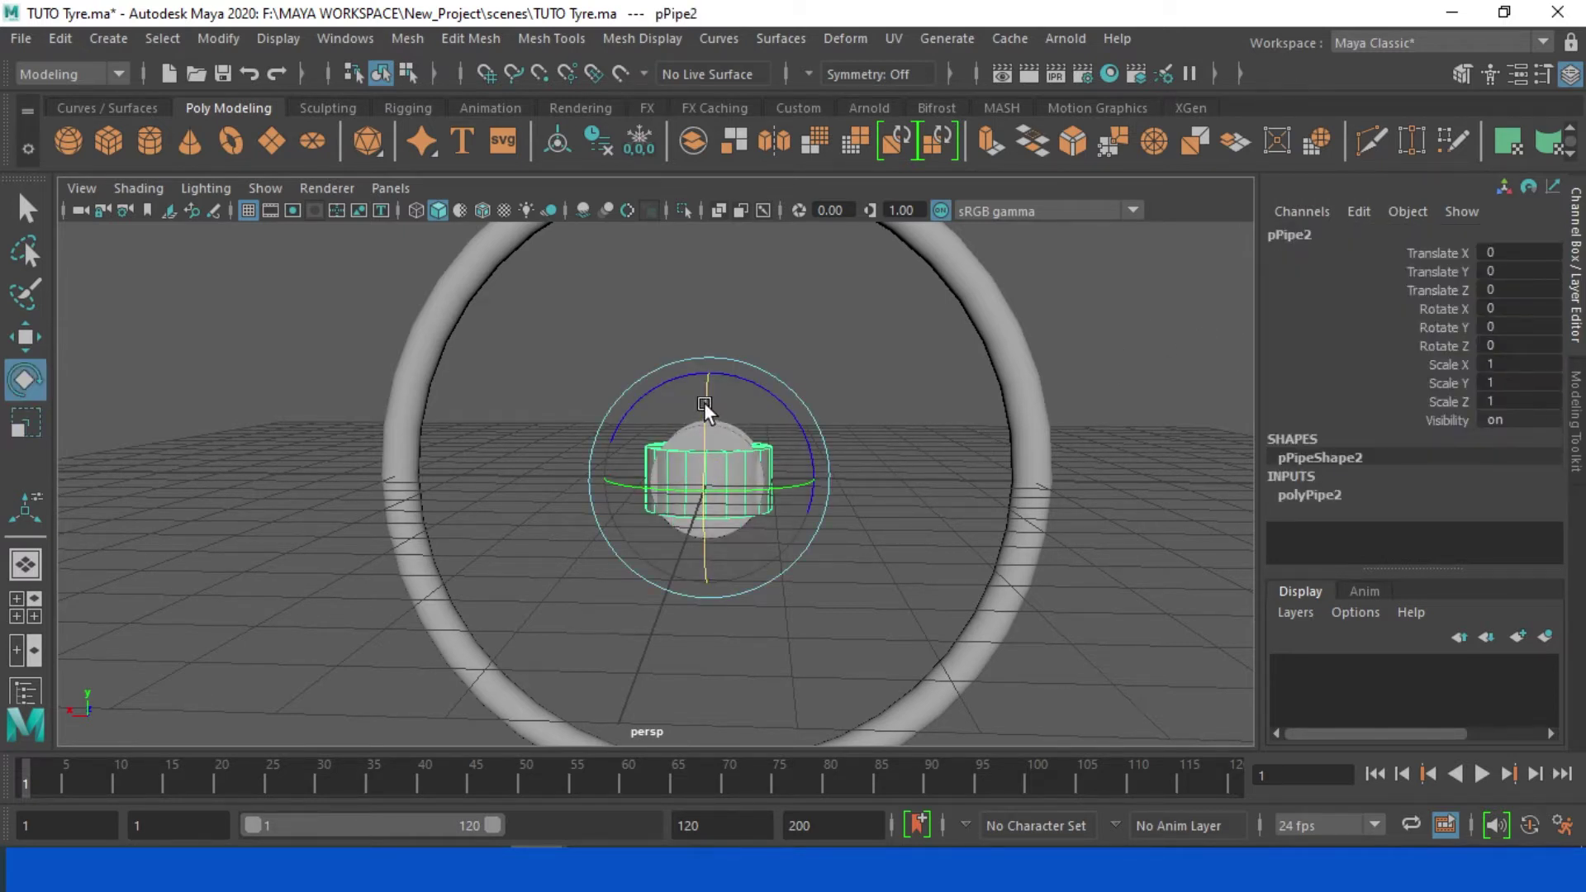
left_click_drag(703, 403, 702, 553)
left_click(1516, 308)
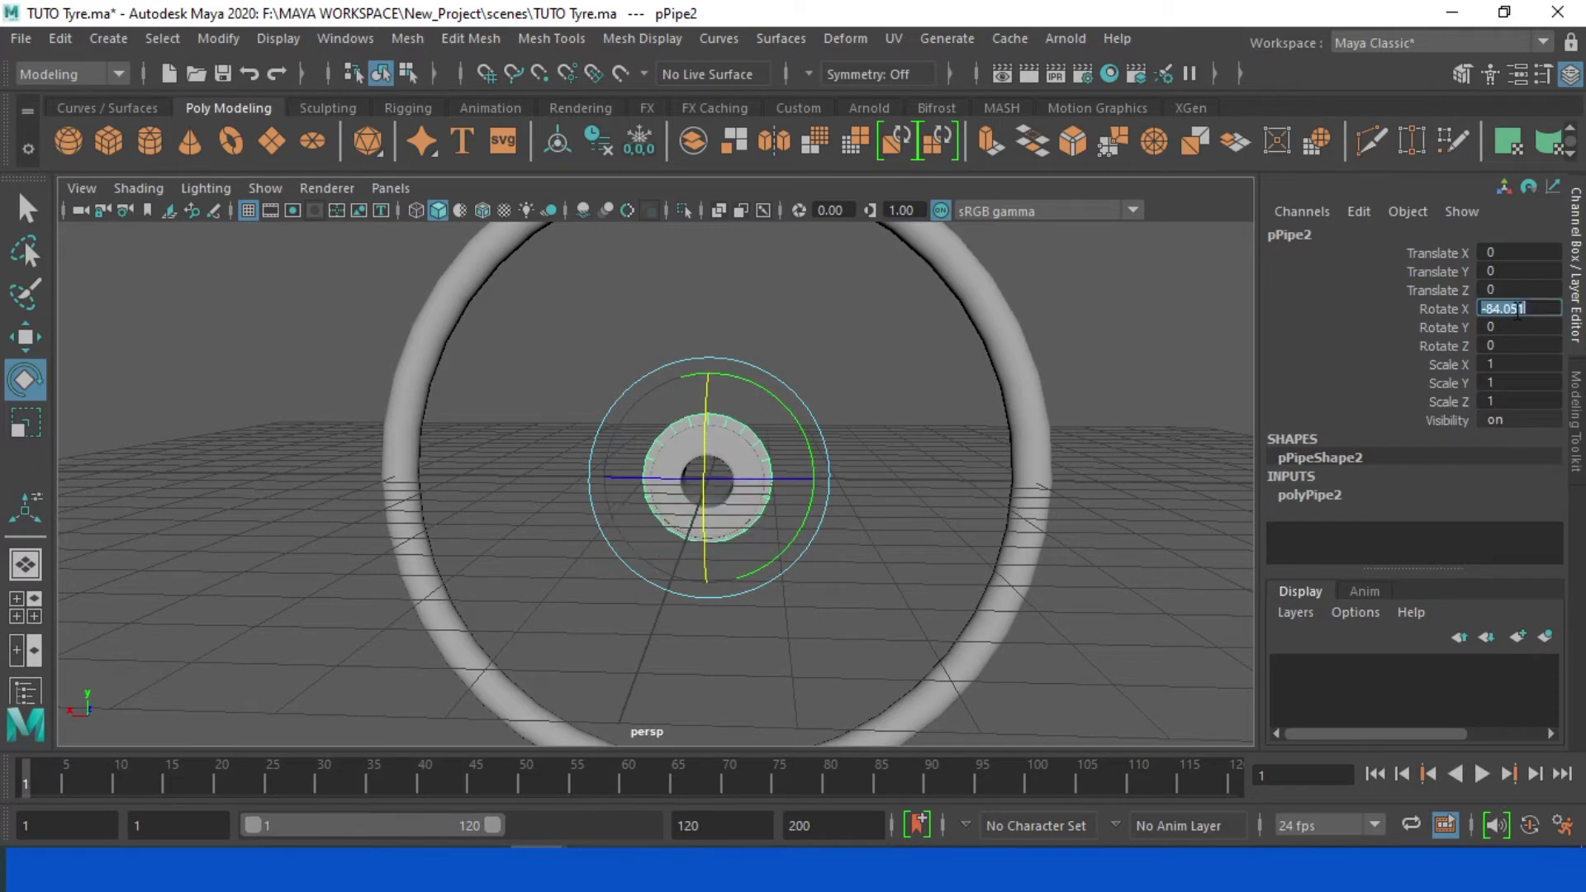
type("90")
key("Return")
left_click(25, 423)
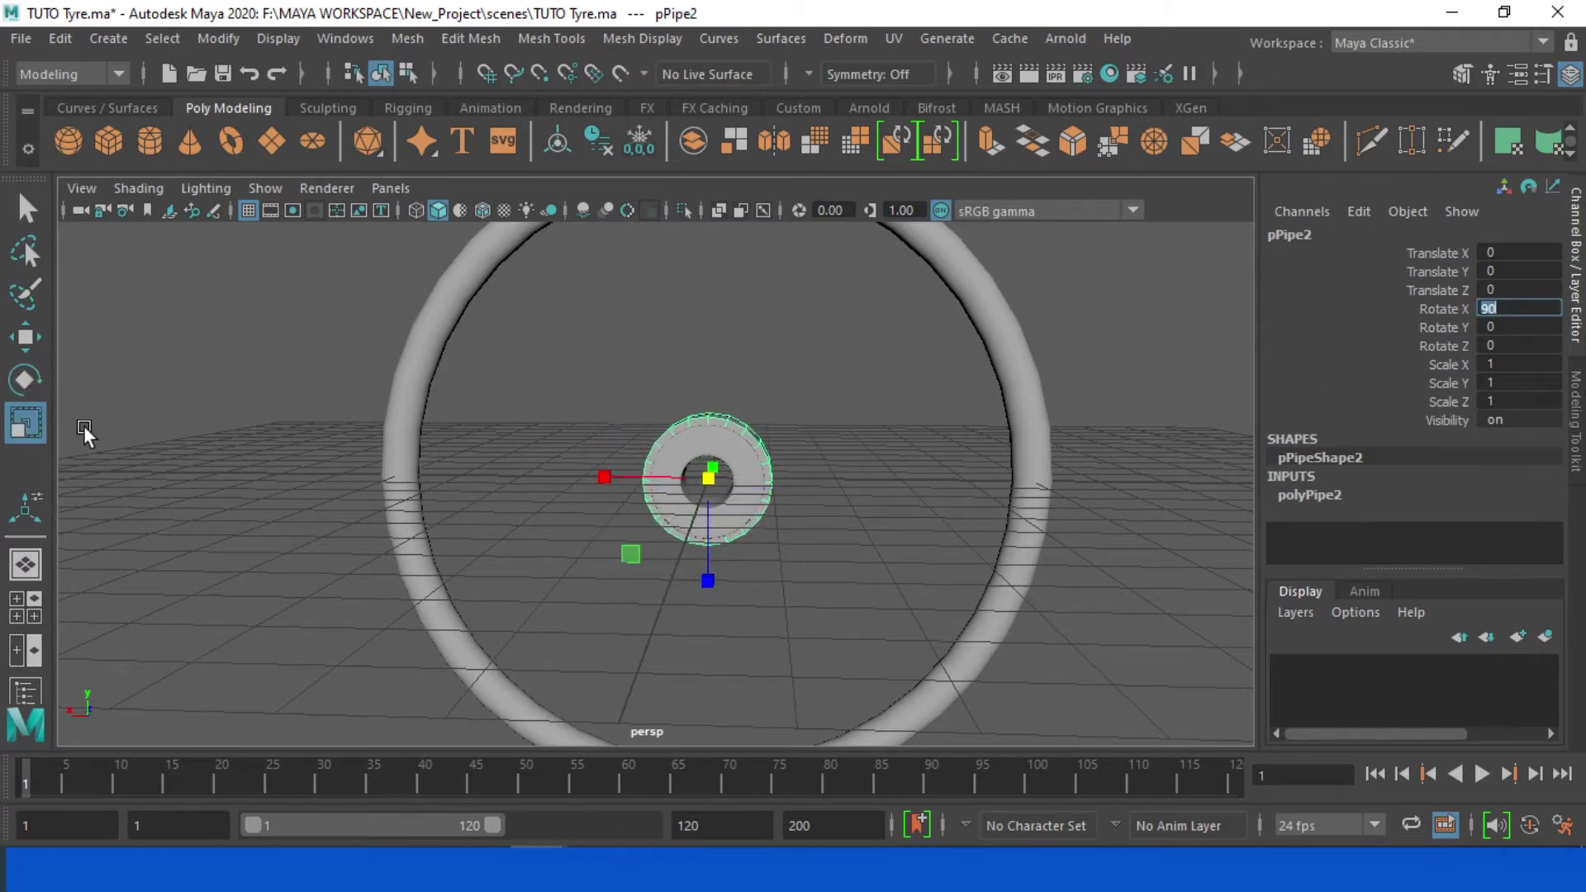
Step: Scale the pipe up uniformly and try polyPipe2 radius values of 5, then 3
left_click_drag(852, 499, 786, 503, "alt")
mouse_move(786, 502)
middle_mouse_down()
mouse_move(763, 512)
mouse_move(982, 720)
mouse_move(1048, 568)
middle_mouse_up()
mouse_move(1048, 568)
left_mouse_down("alt")
mouse_move(1087, 568)
mouse_move(1089, 548)
left_mouse_up("alt")
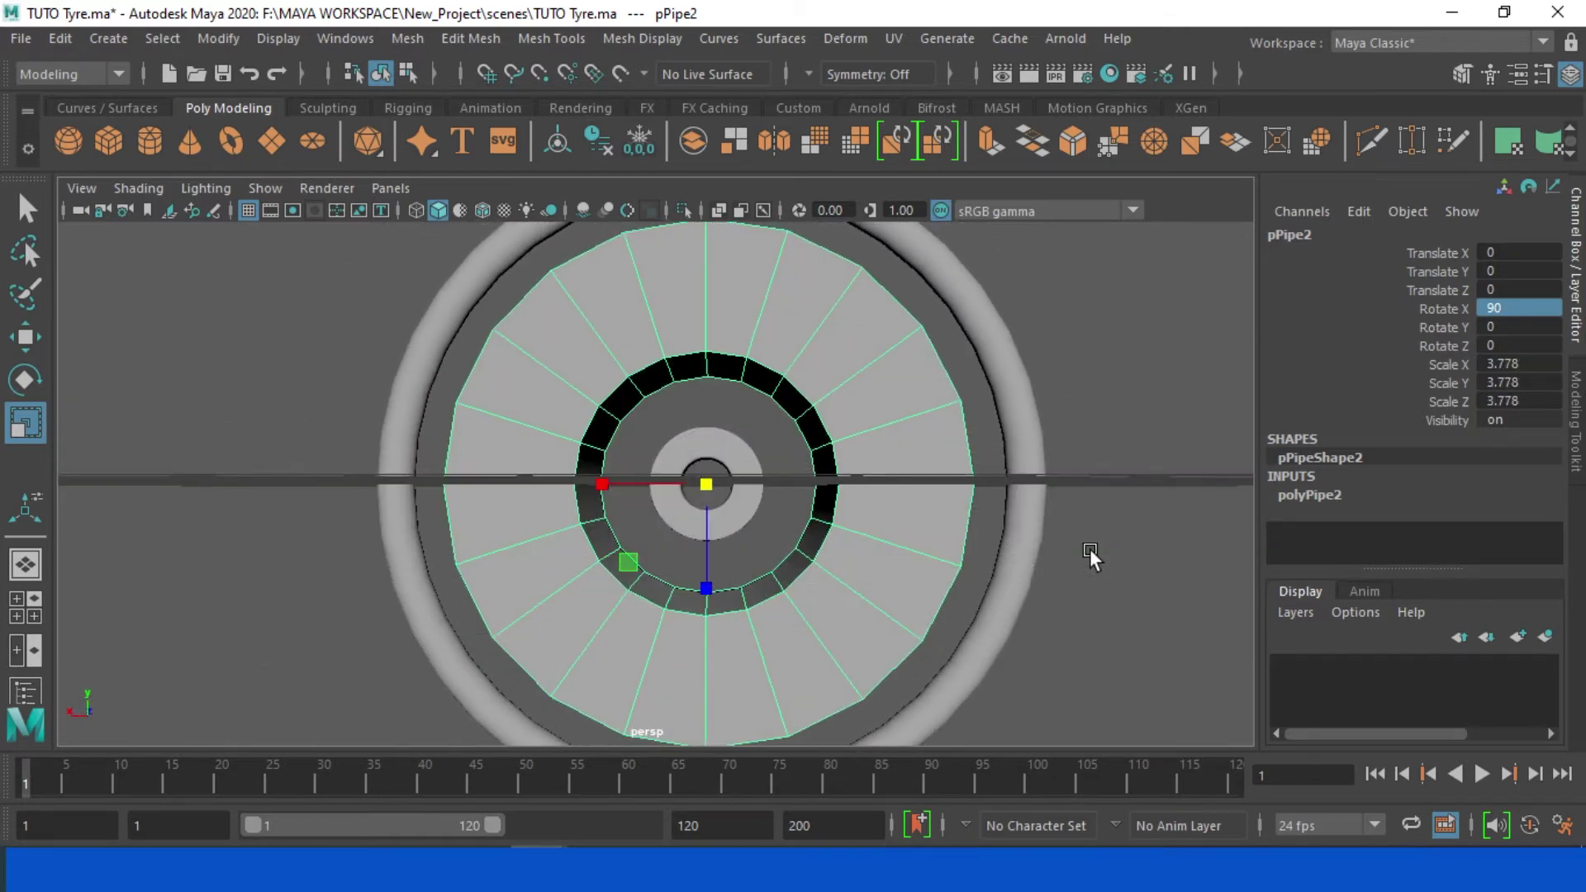
left_click(1340, 493)
left_click(1478, 510)
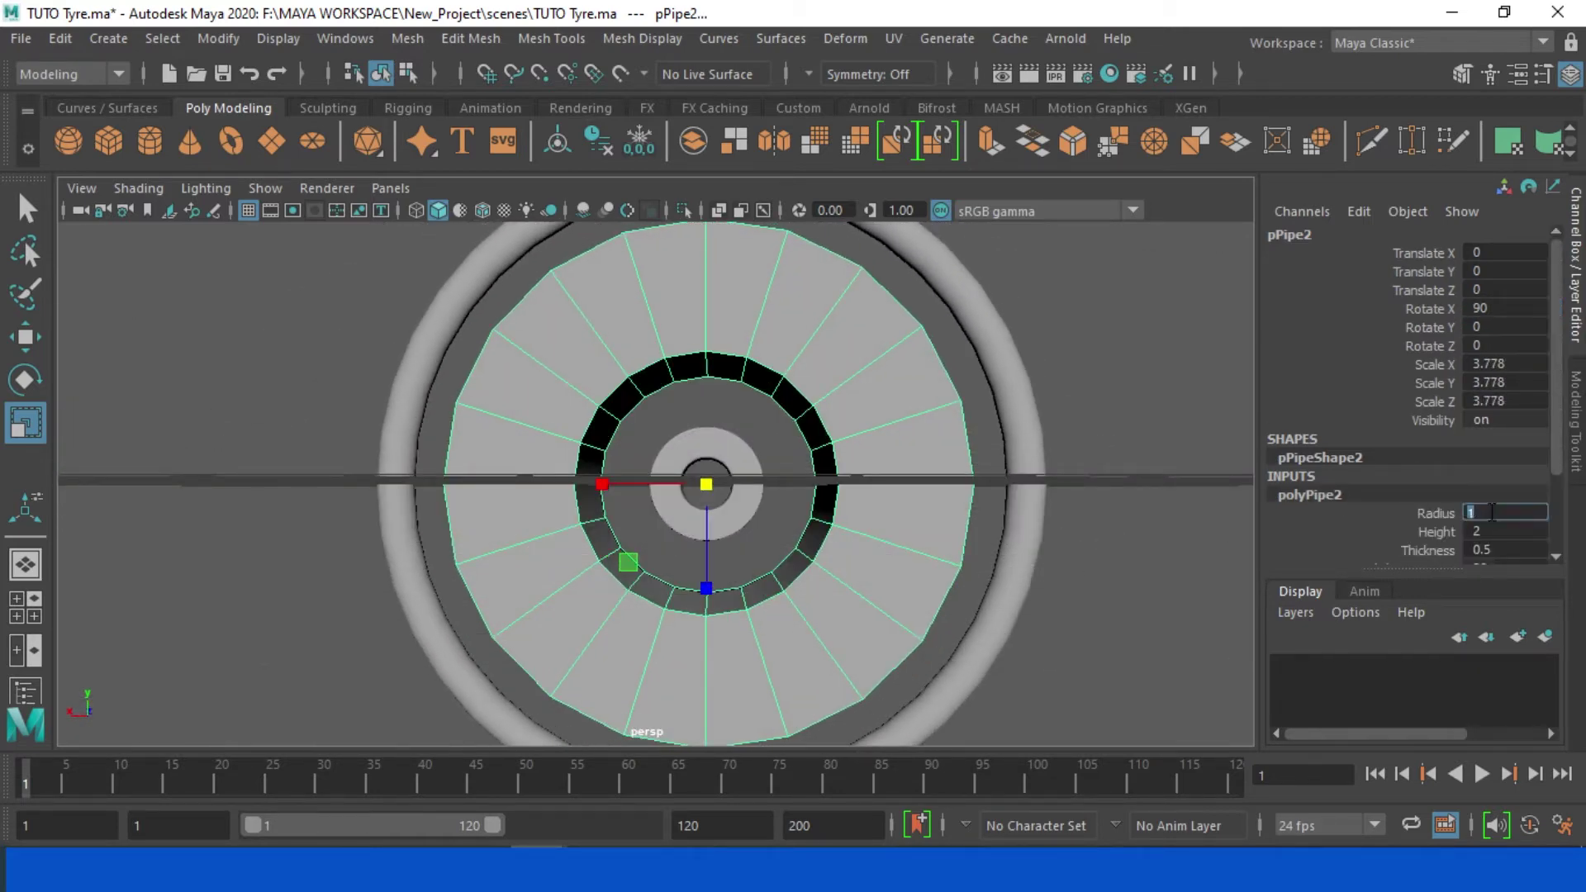
type("5")
key("Return")
scroll(901, 483, "up", 3)
type("3")
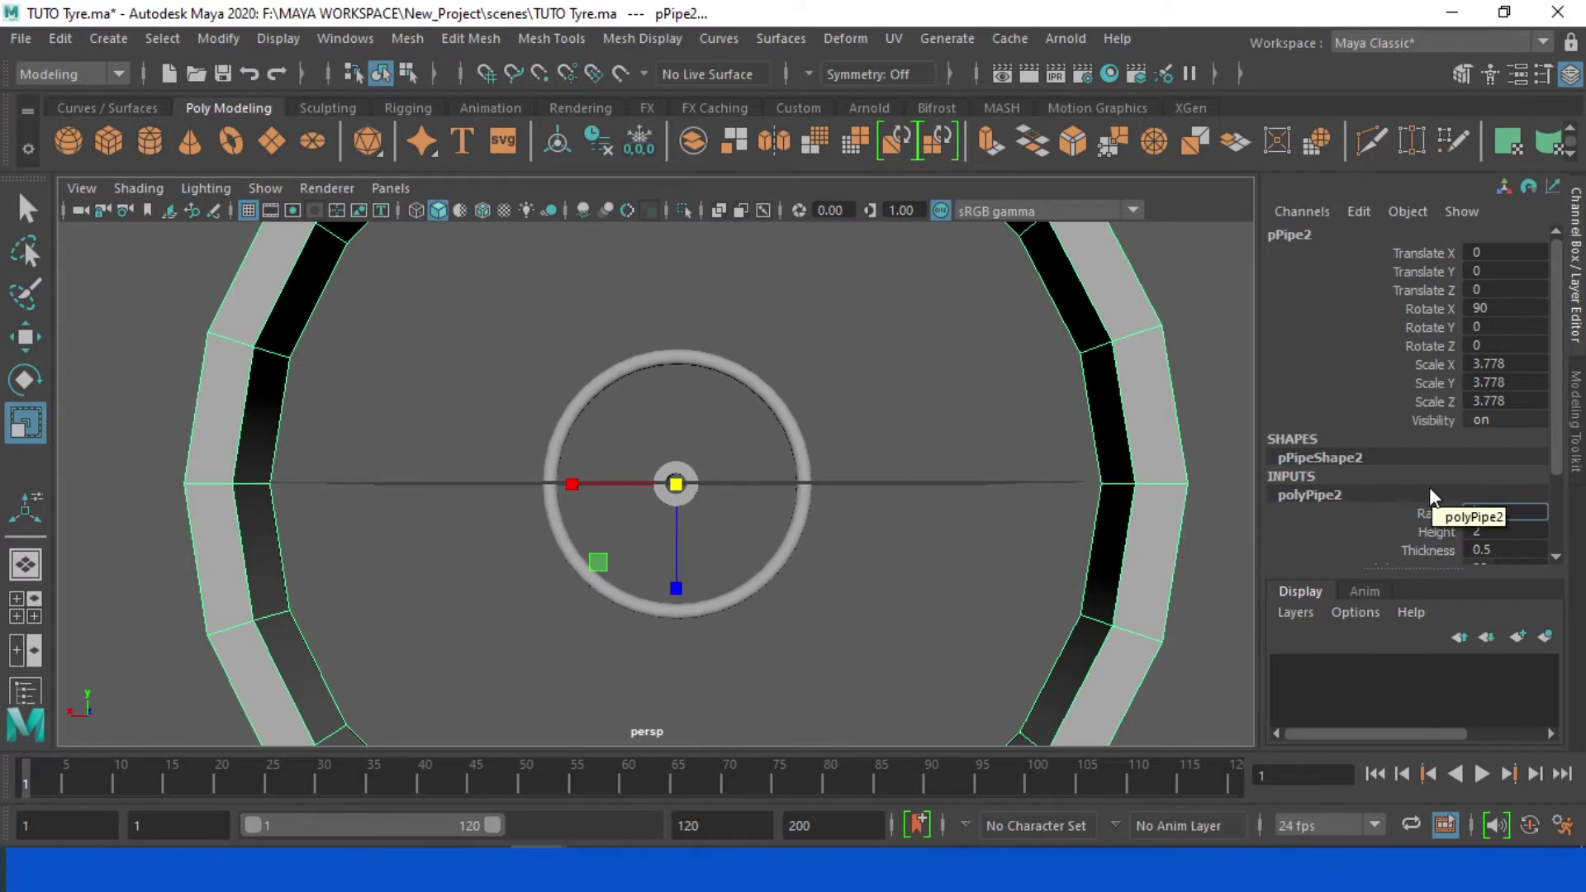
key("Return")
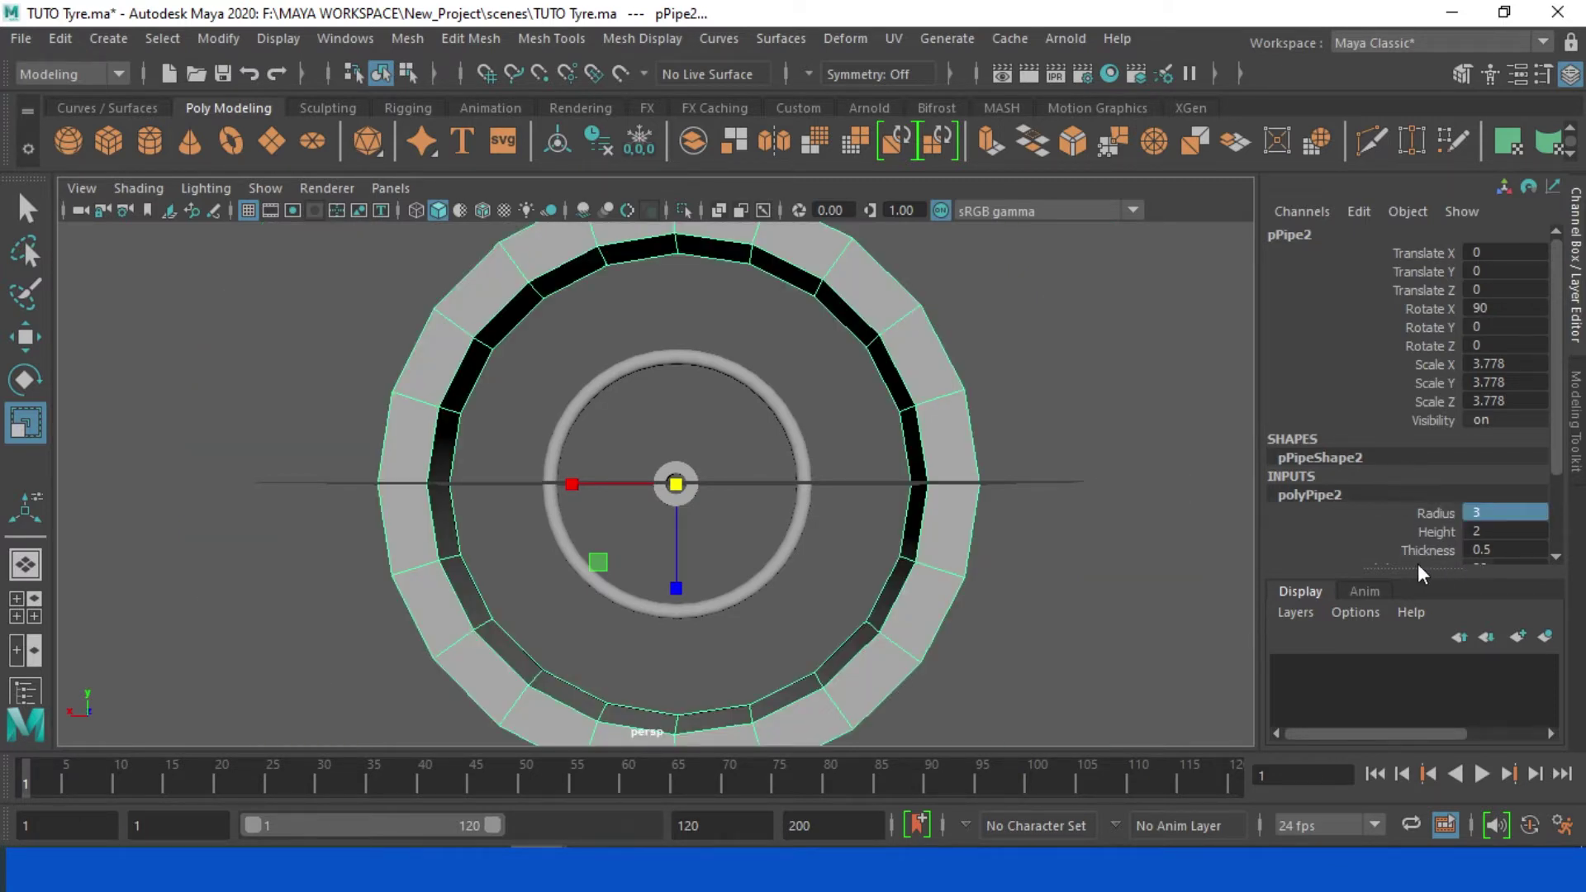
Step: Set the pipe radius to 1, height to 1 and thickness to 0.1
left_click(1495, 513)
type("1")
key("Return")
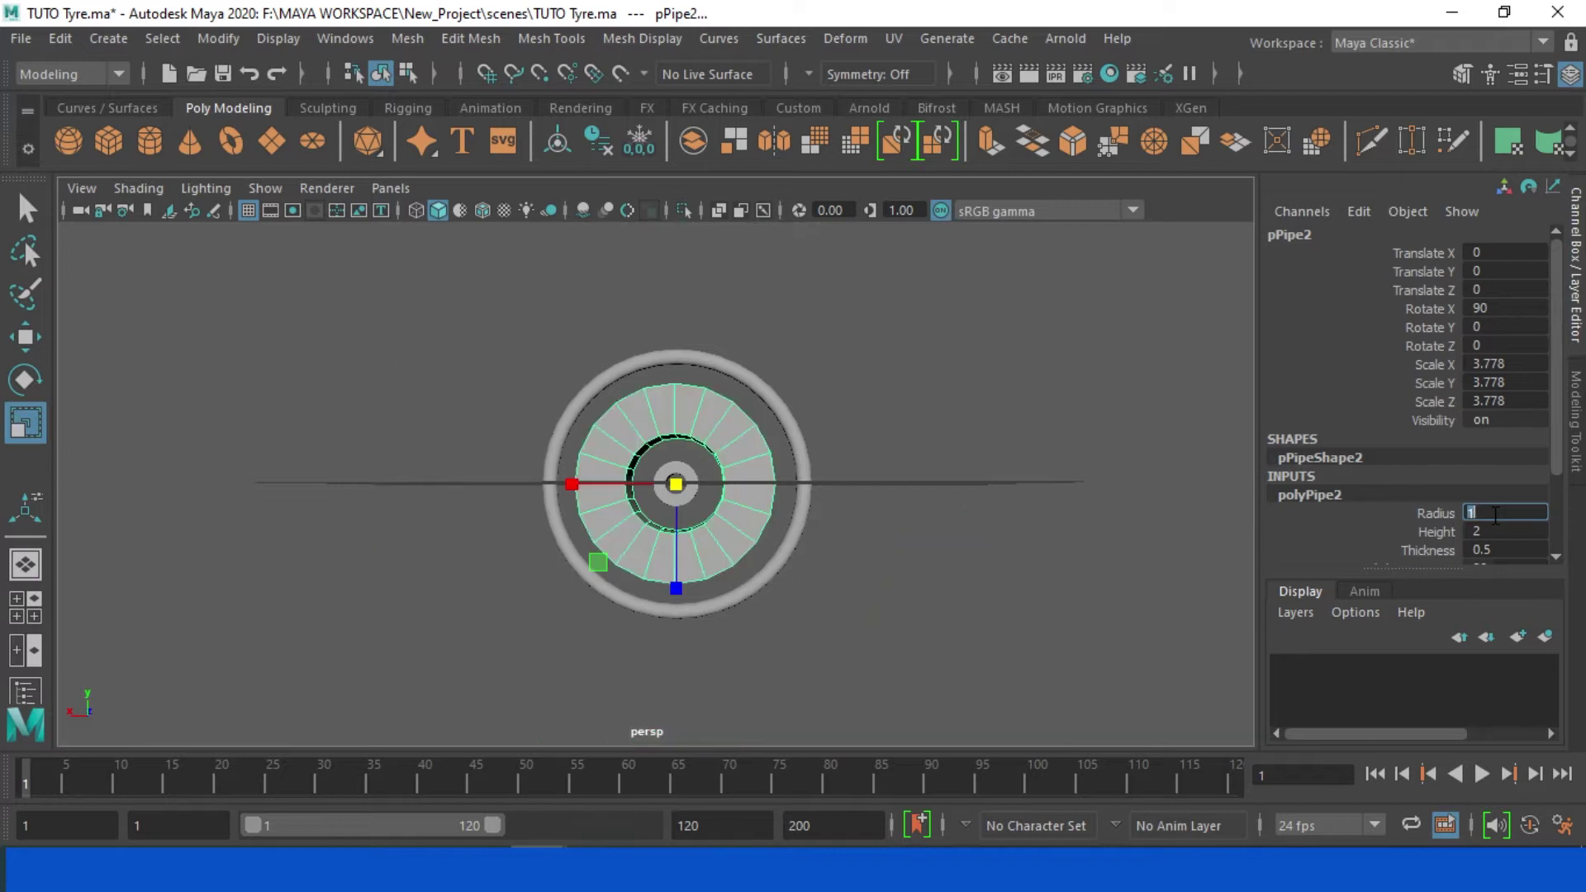
left_click(1488, 534)
key("Return")
left_click(1497, 550)
type("0.1")
key("Return")
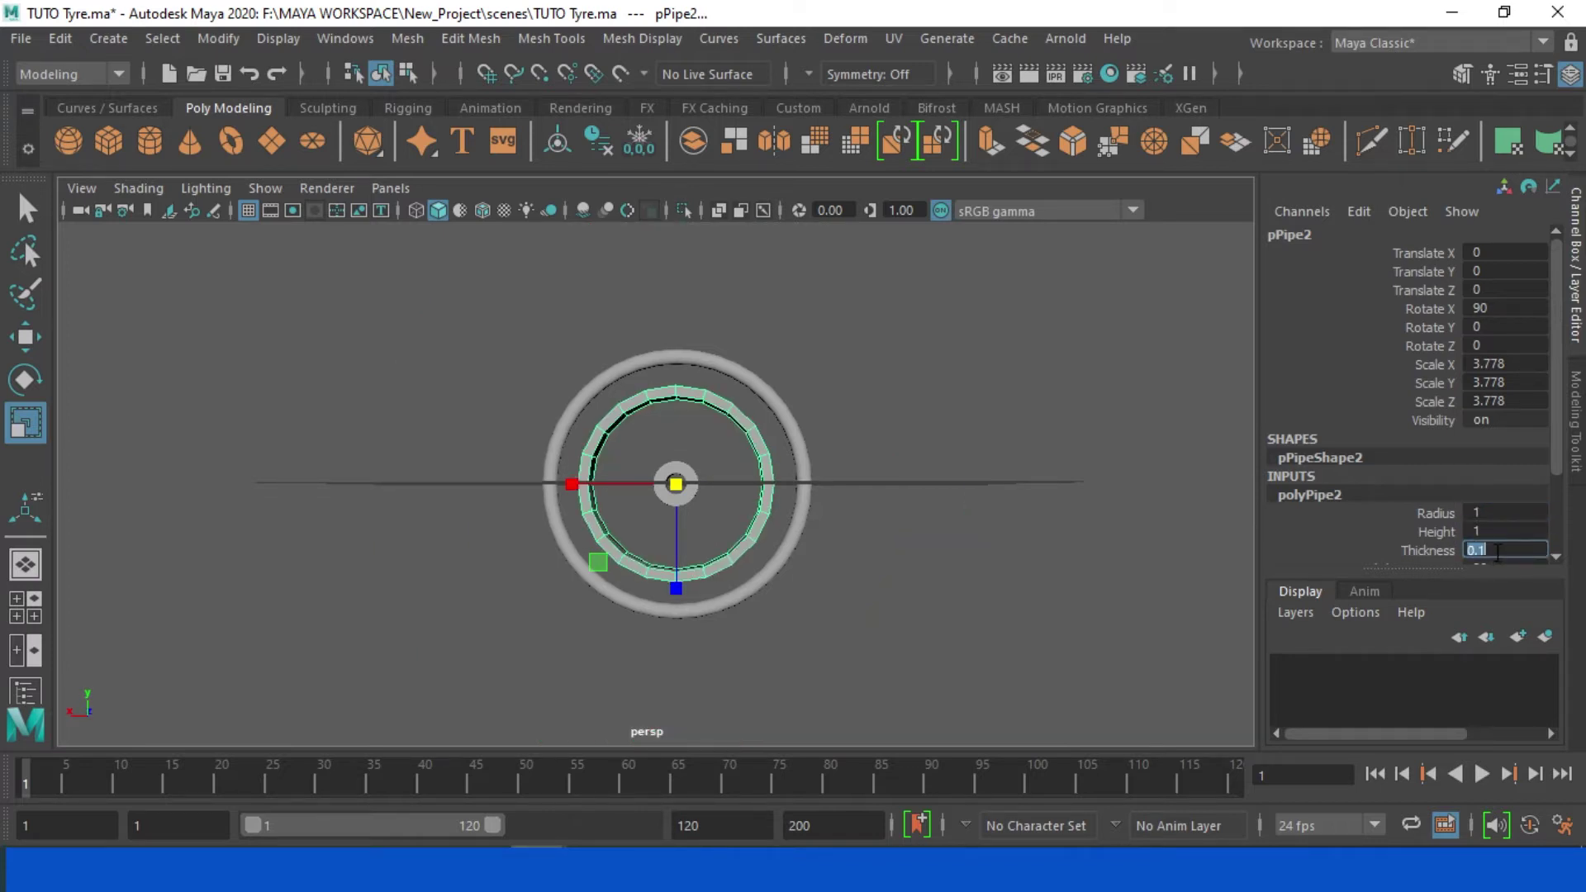
Step: Refine the pipe radius from 2 down through 1.5, 1.4 and 1.3 to 1.2
left_click(1485, 514)
key("Return")
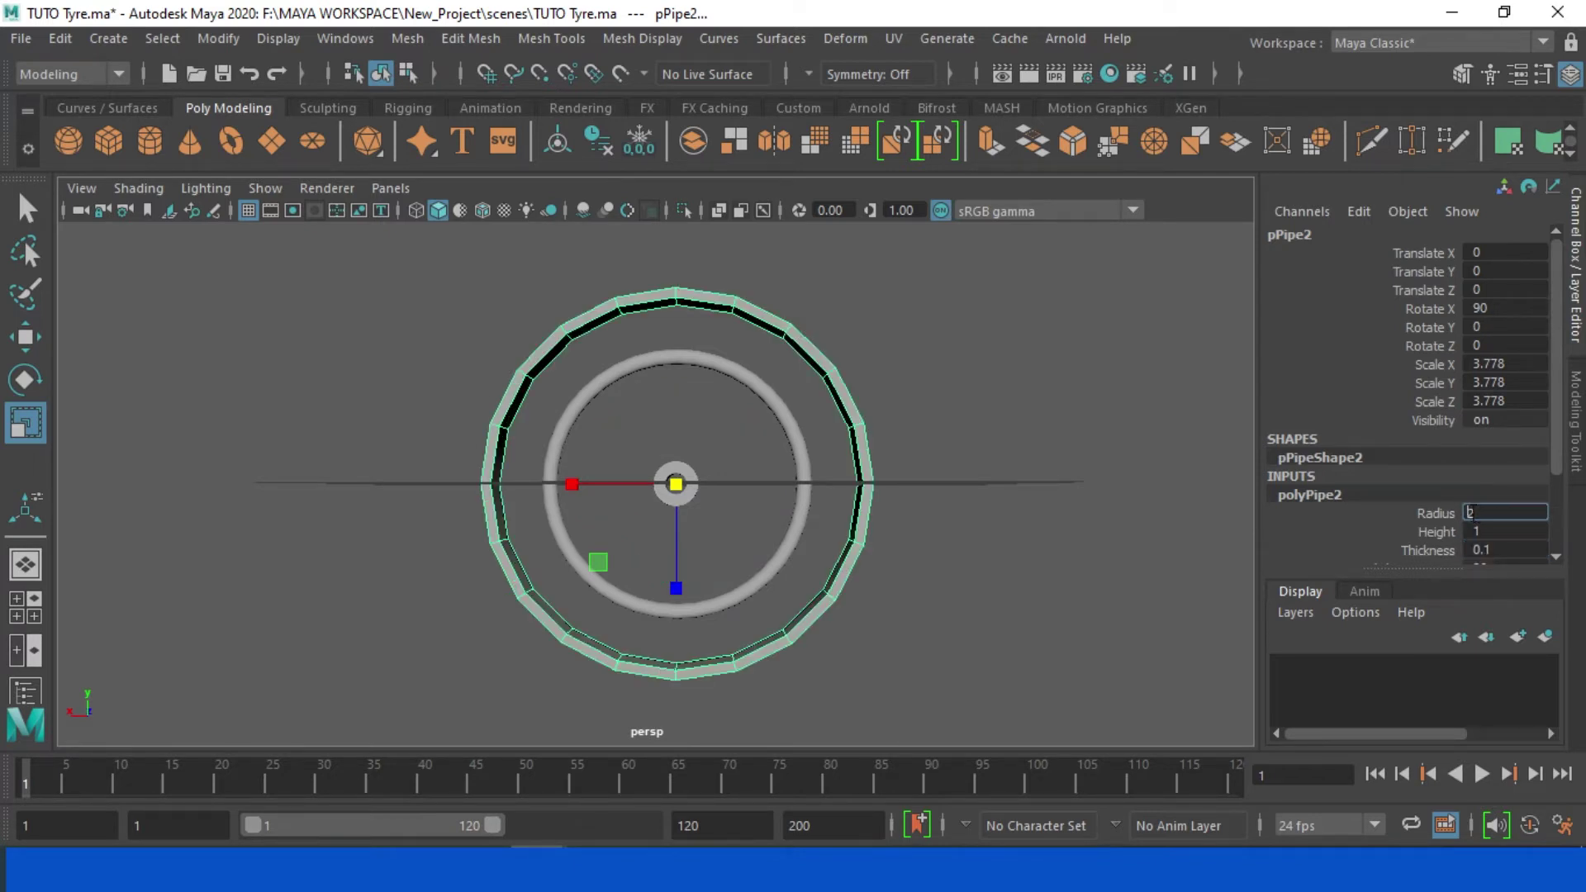
type("5")
key("Return")
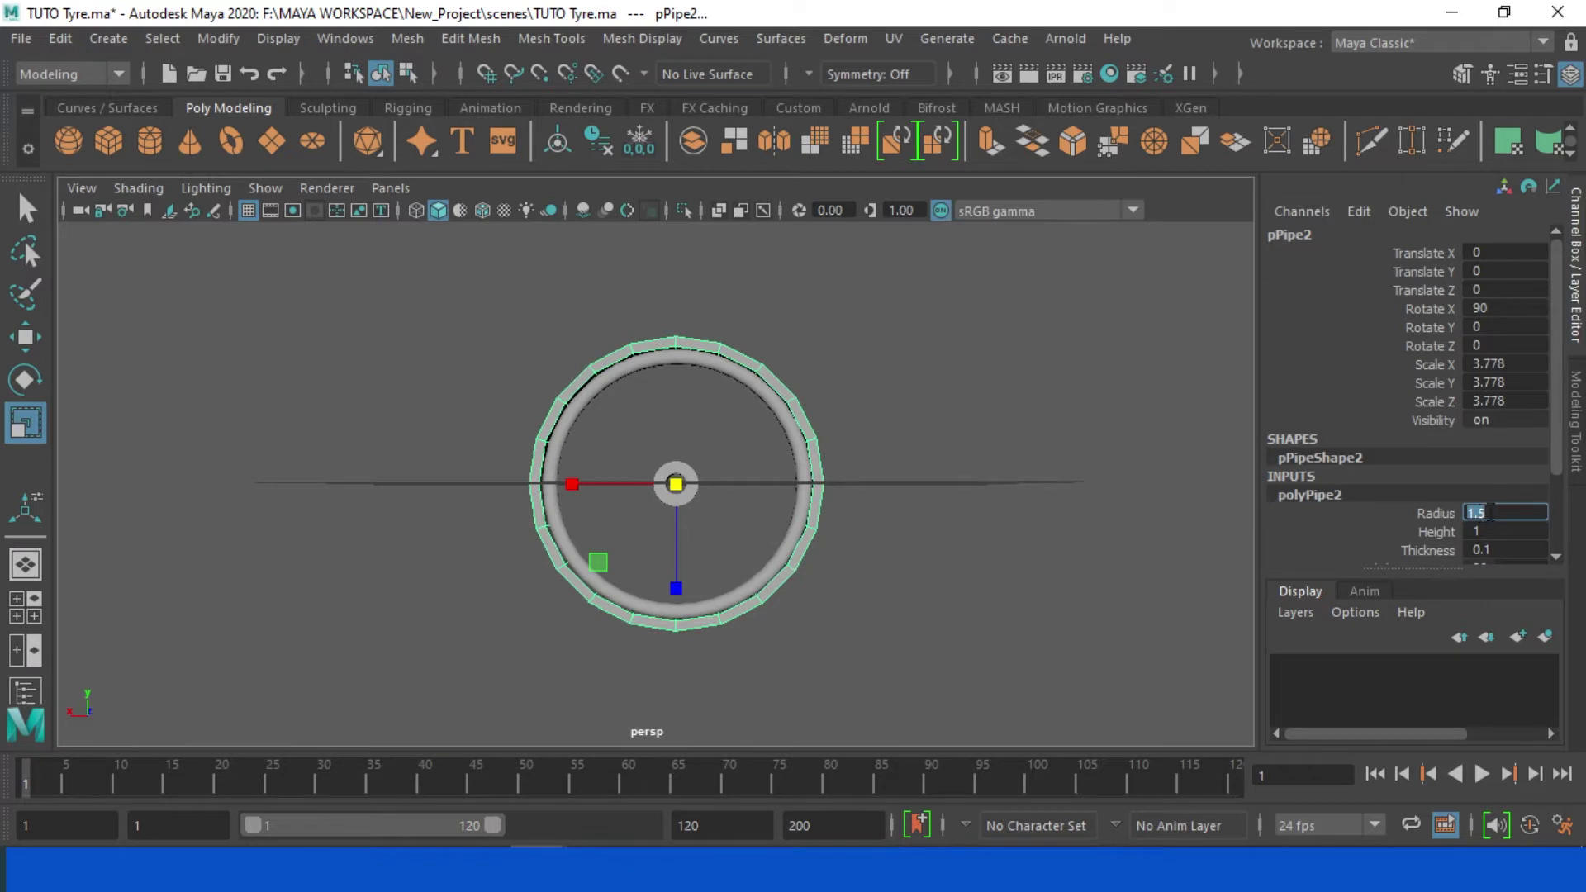
left_click(1500, 513)
type("4")
key("Return")
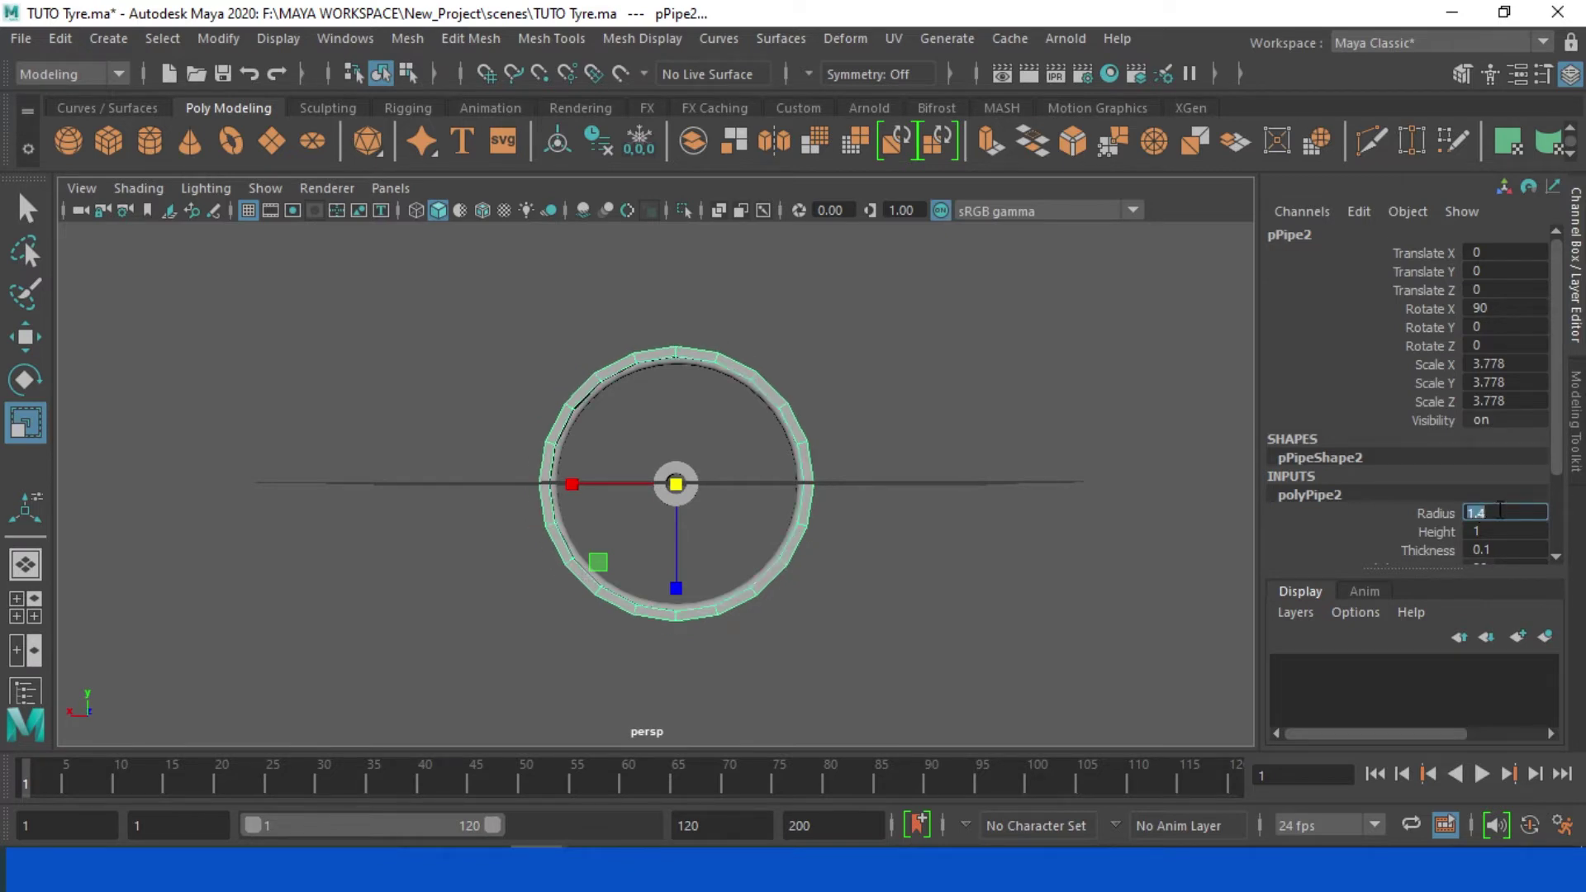
type("3")
key("Return")
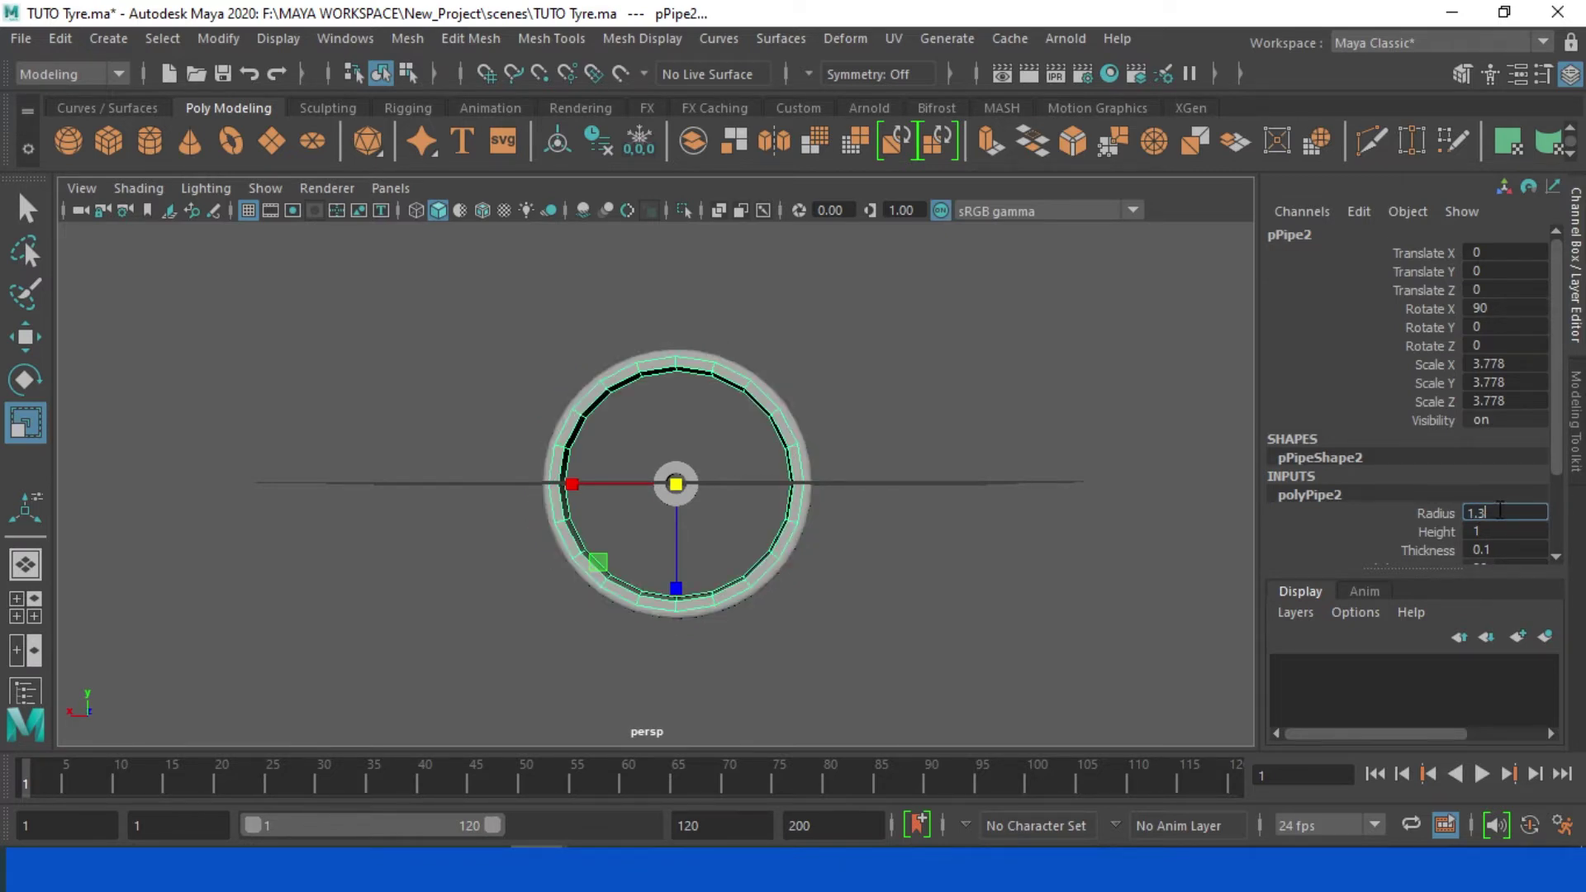
key("Return")
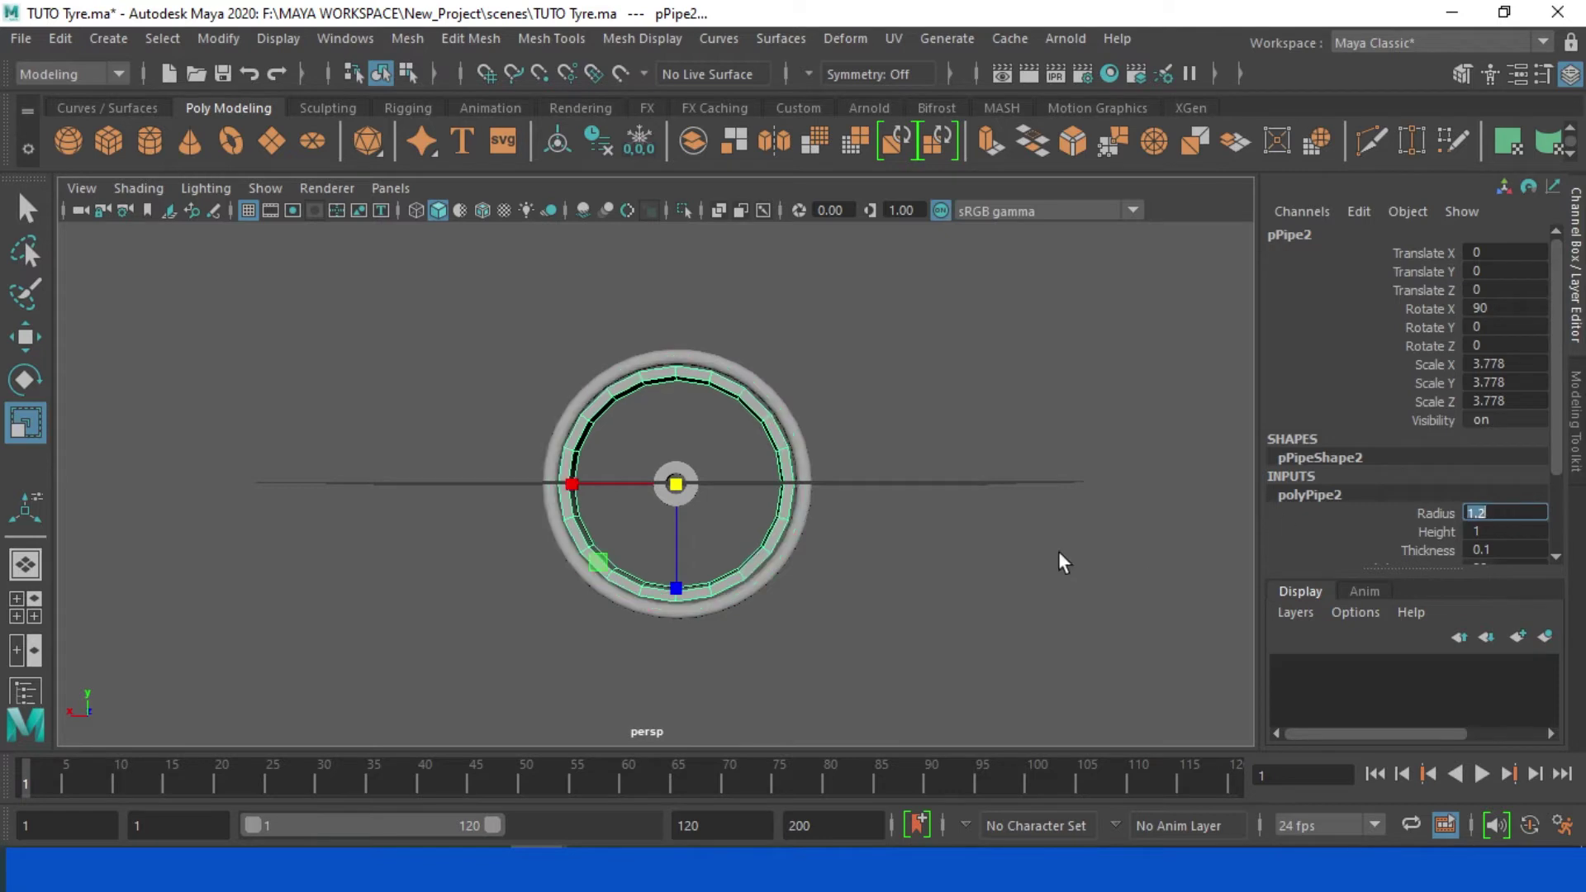
Step: Lower the pipe height from 0.7 to 0.1 and set thickness to 0.05
left_click(1487, 532)
type(".7")
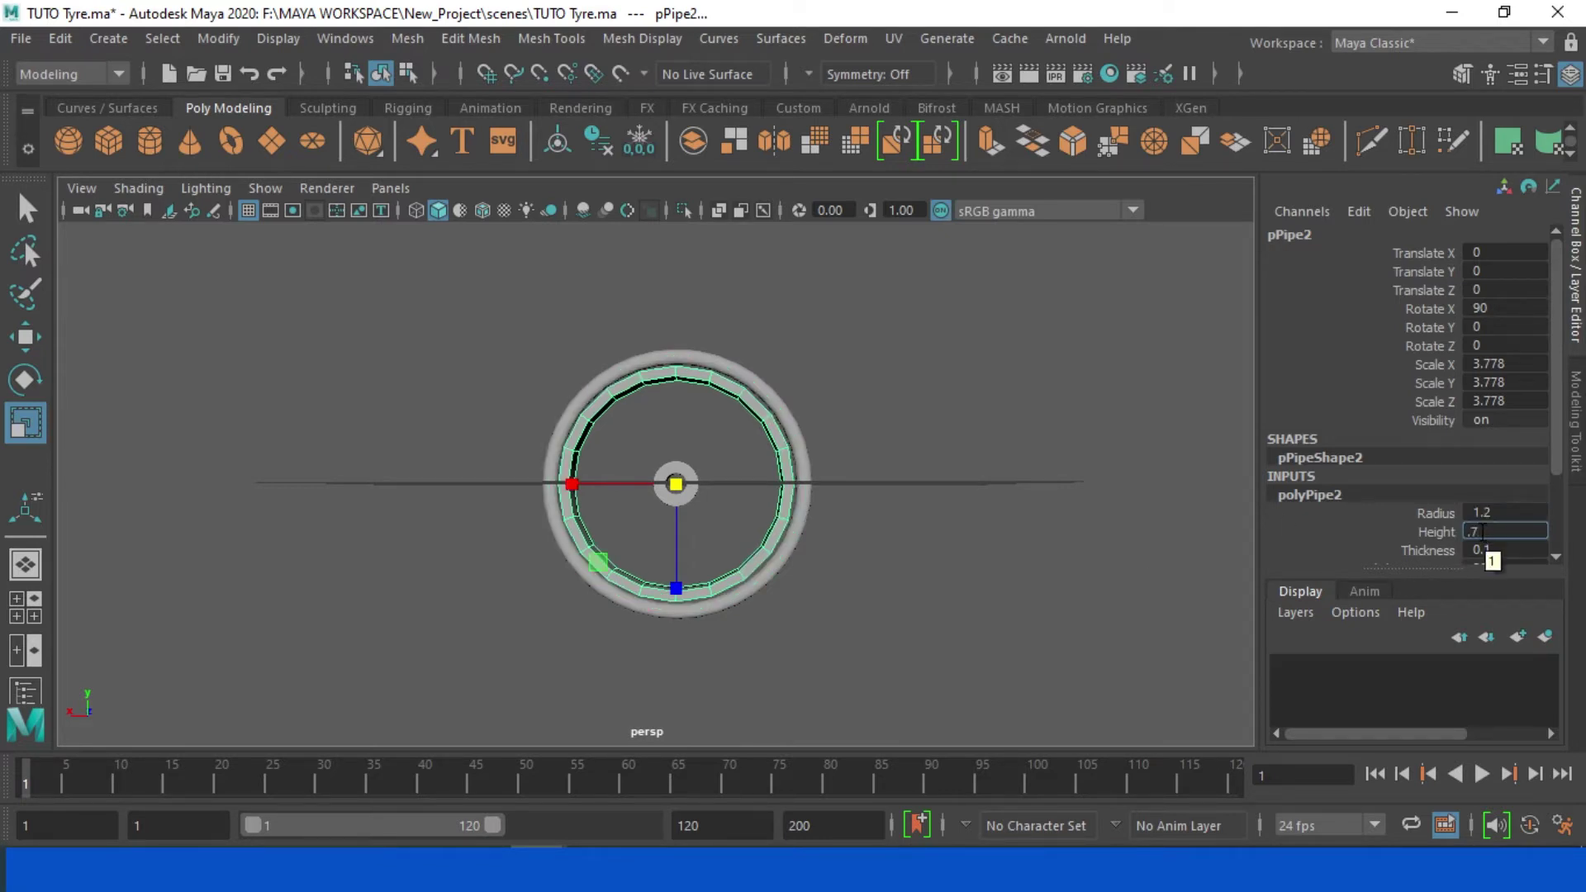
key("Return")
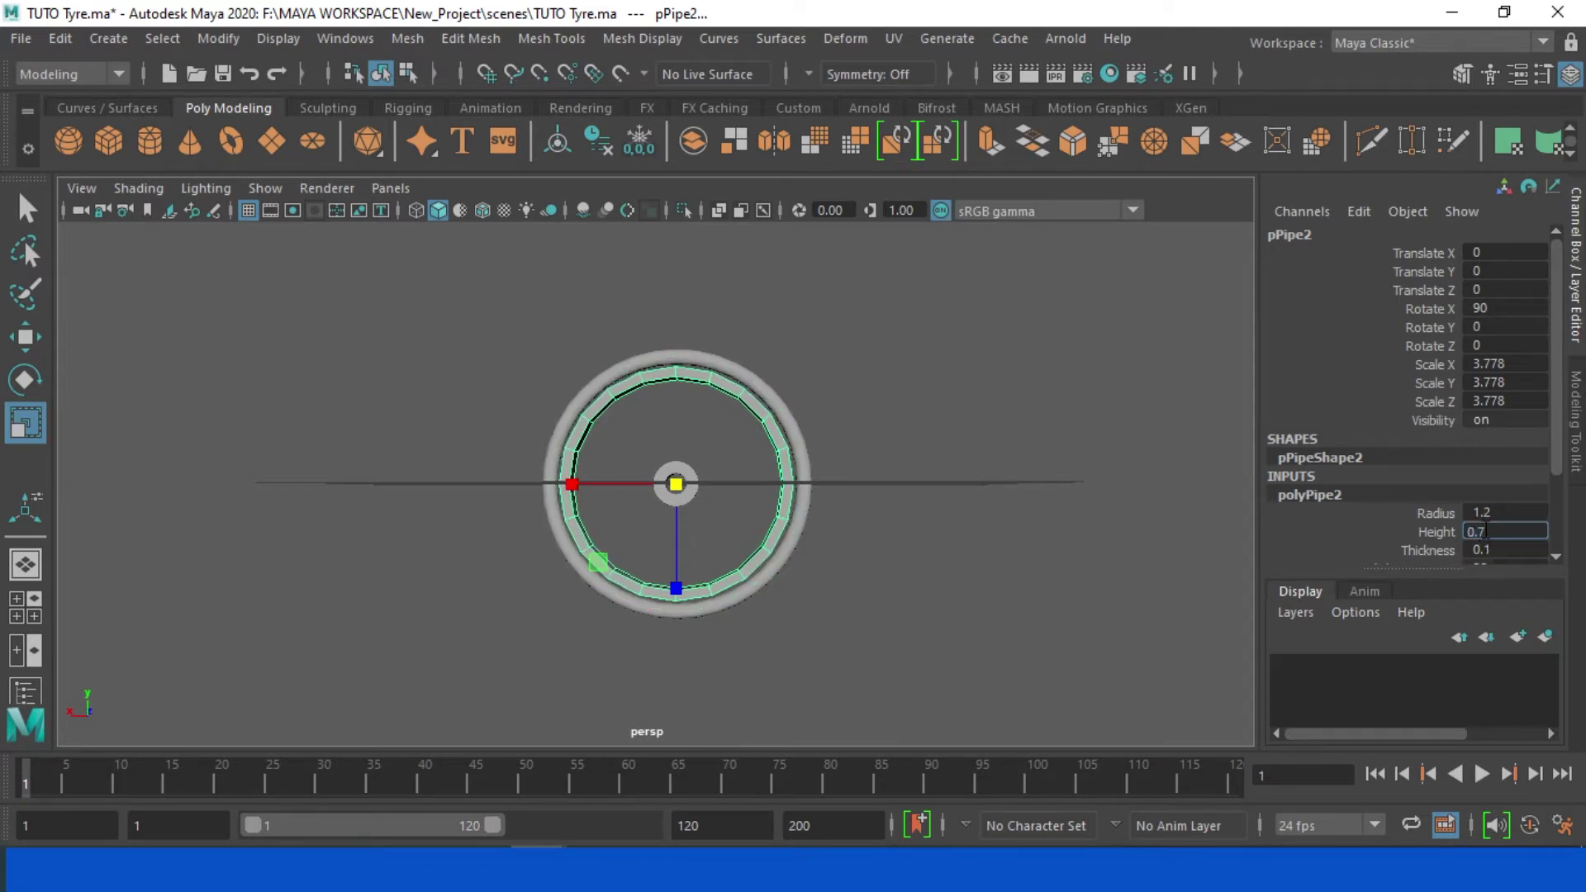
type("0.4")
key("Return")
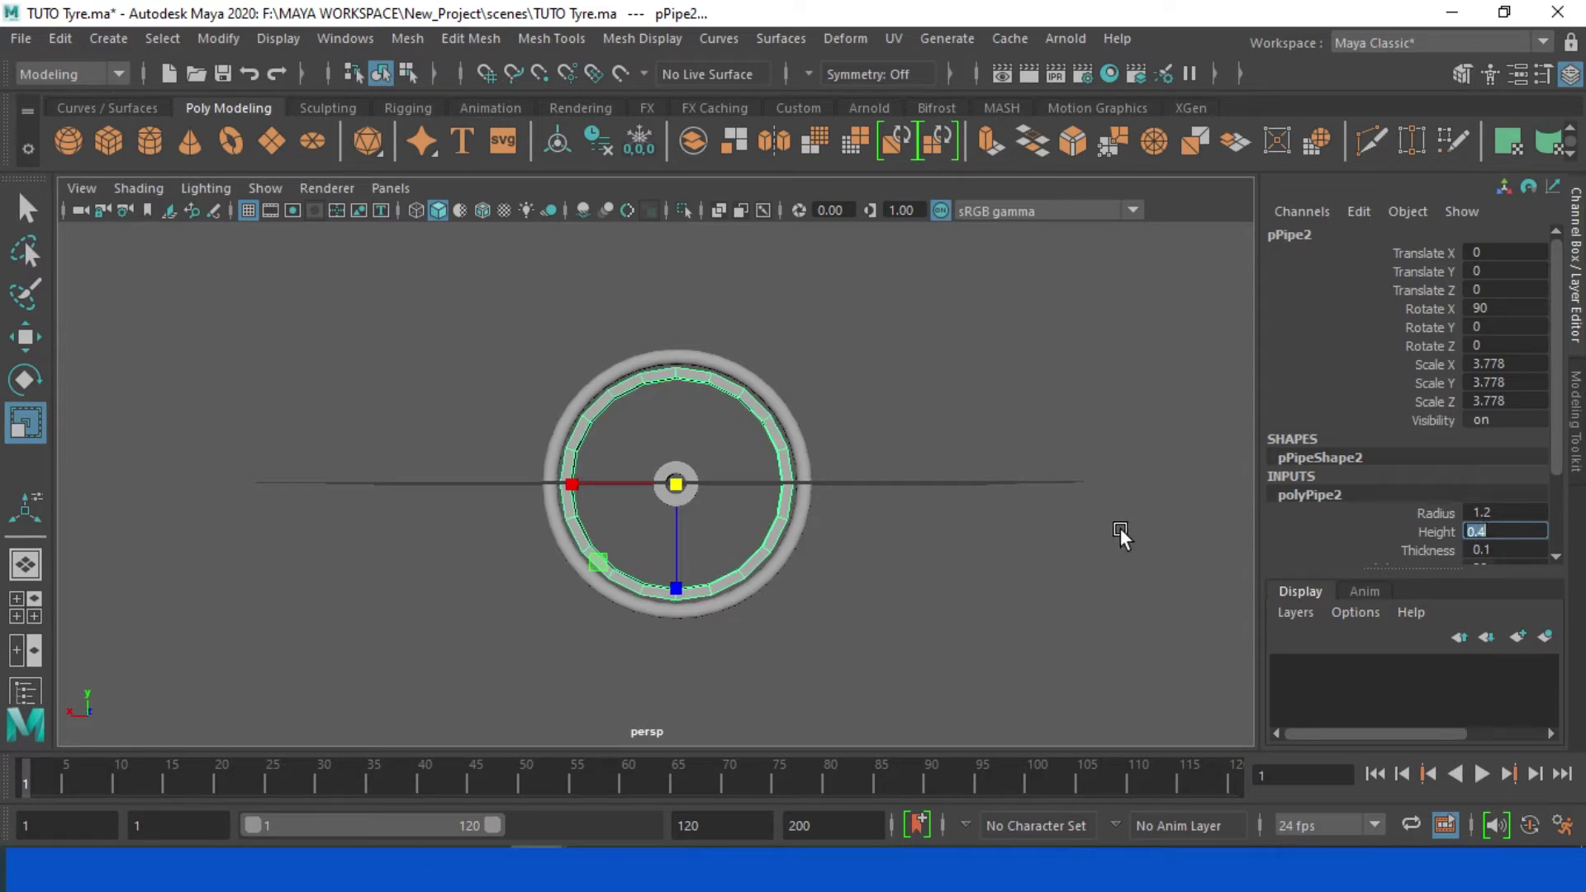
mouse_move(1120, 527)
left_mouse_down("alt")
mouse_move(863, 467)
mouse_move(653, 508)
left_mouse_up("alt")
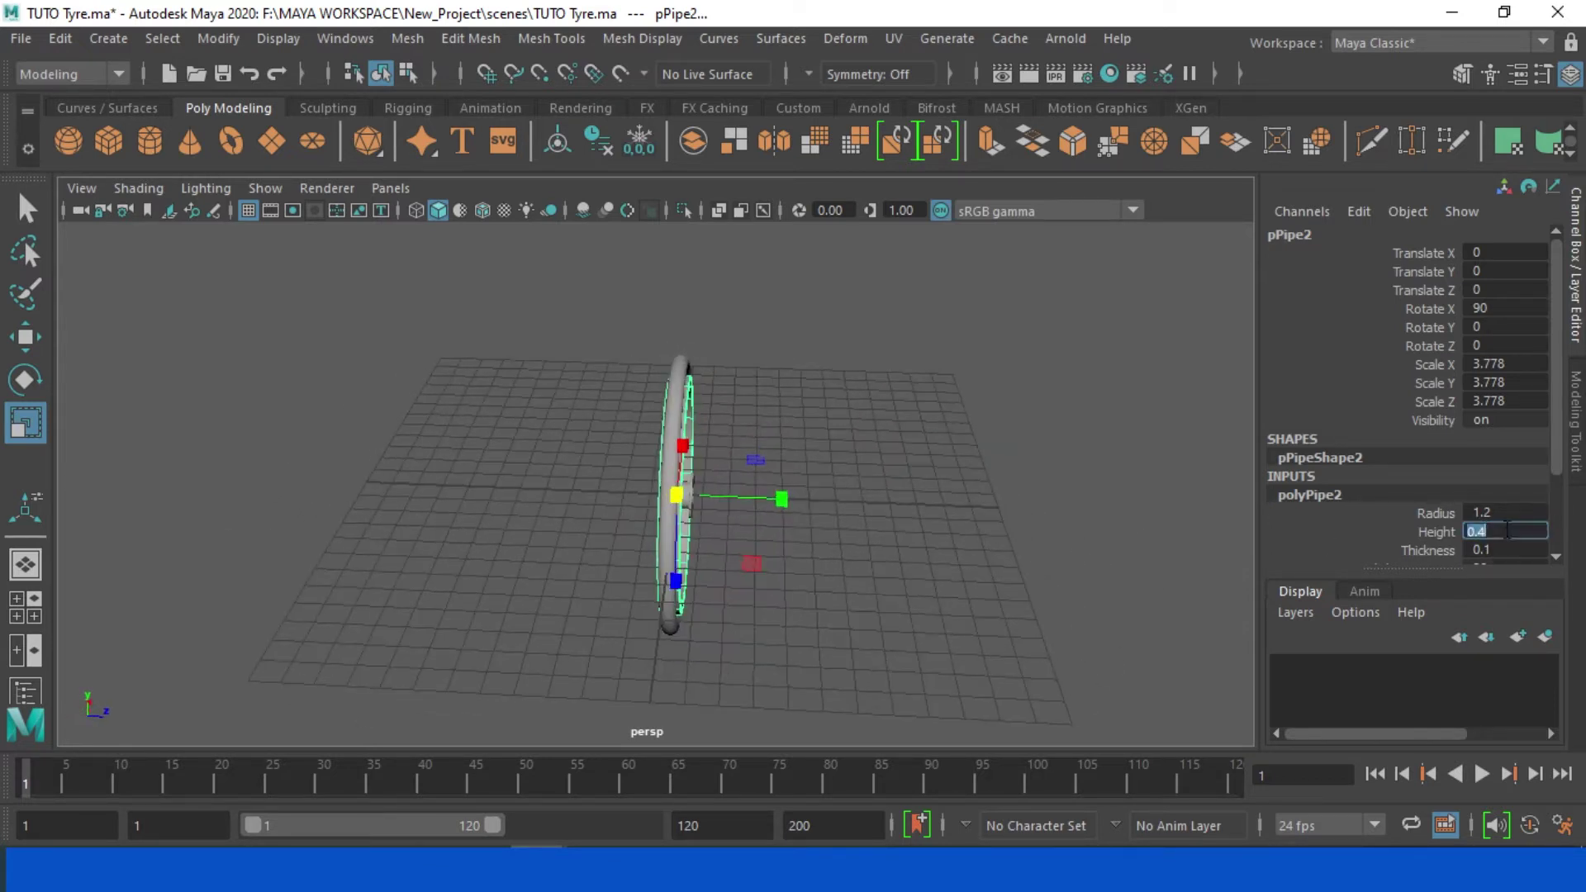
type("0.1")
key("Return")
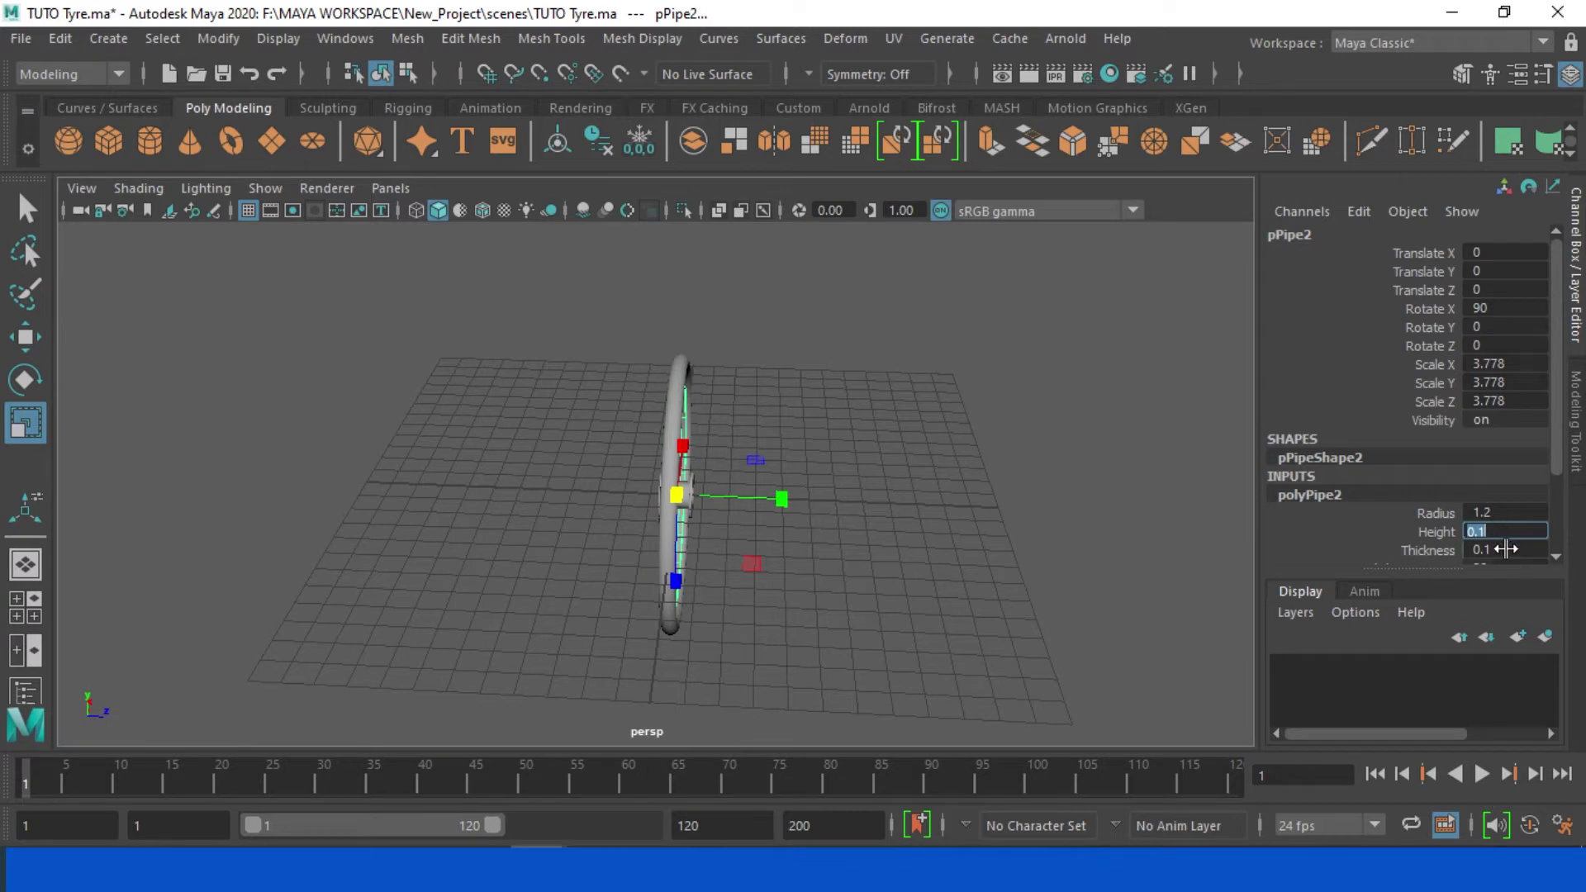
left_click(1506, 548)
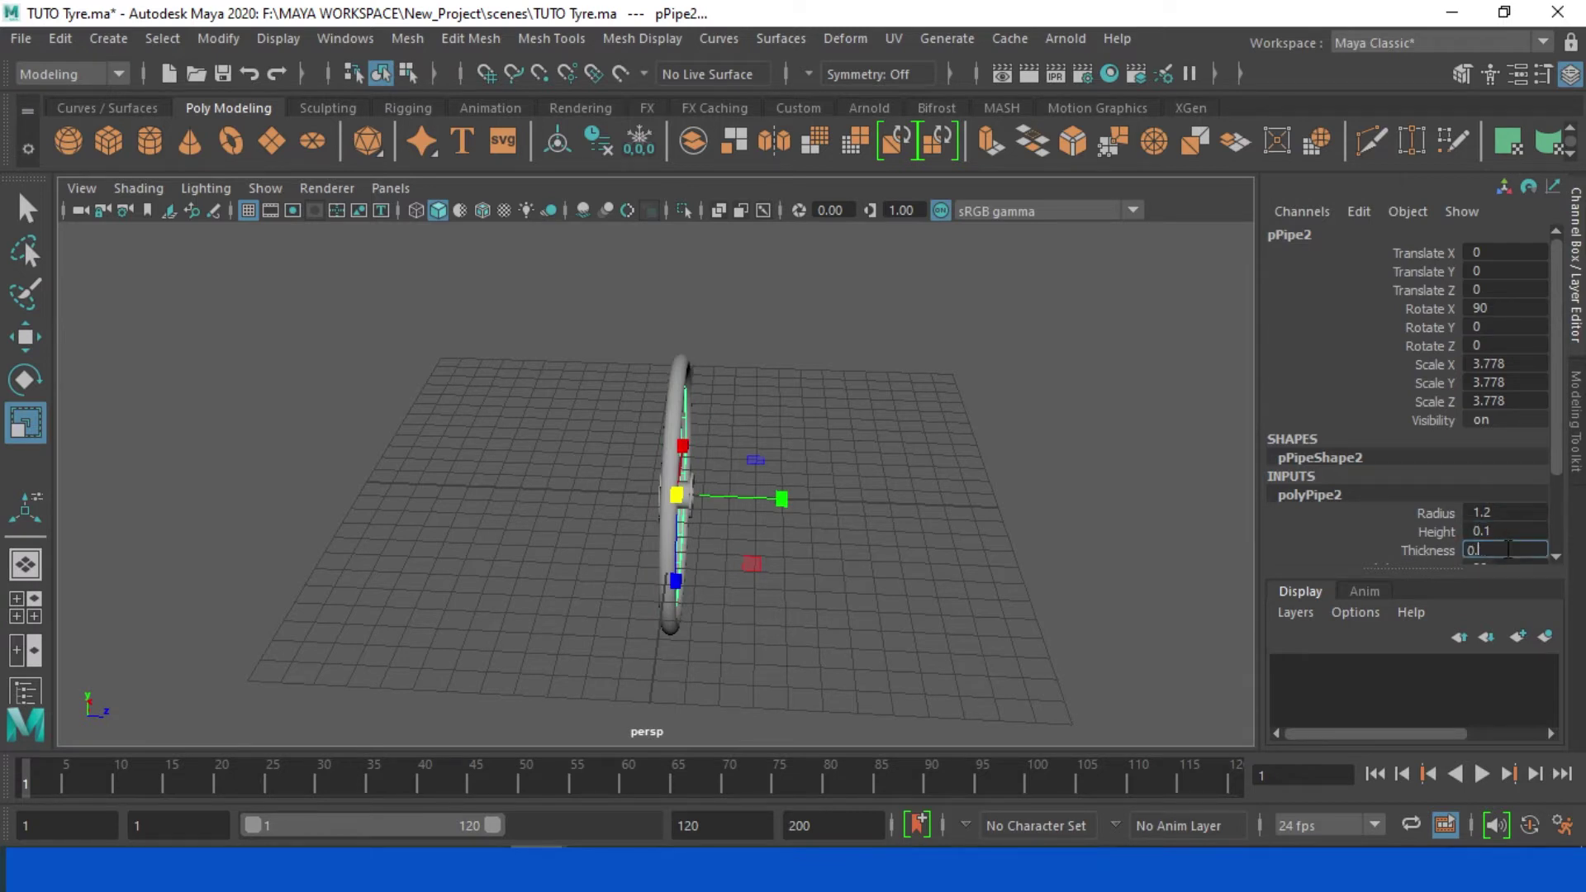
type("5")
double_click(1508, 545)
left_click_drag(935, 563, 1086, 538, "alt")
left_click(1512, 551)
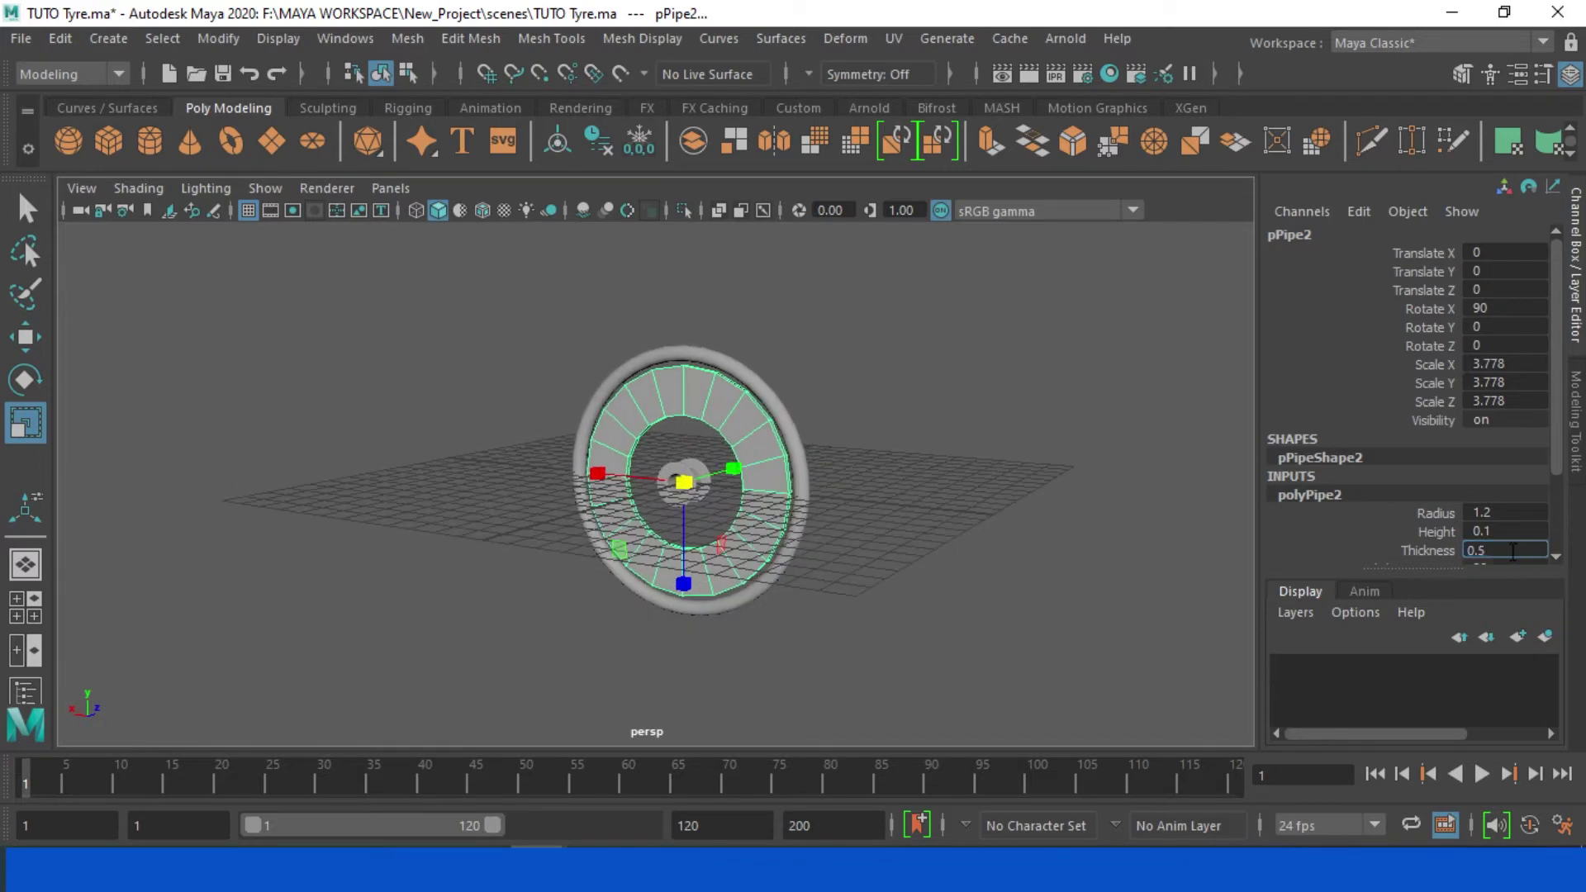
type("0.05")
key("Return")
Step: Set the rim height to 0.3 and its radius to 1.3
scroll(881, 558, "up", 3)
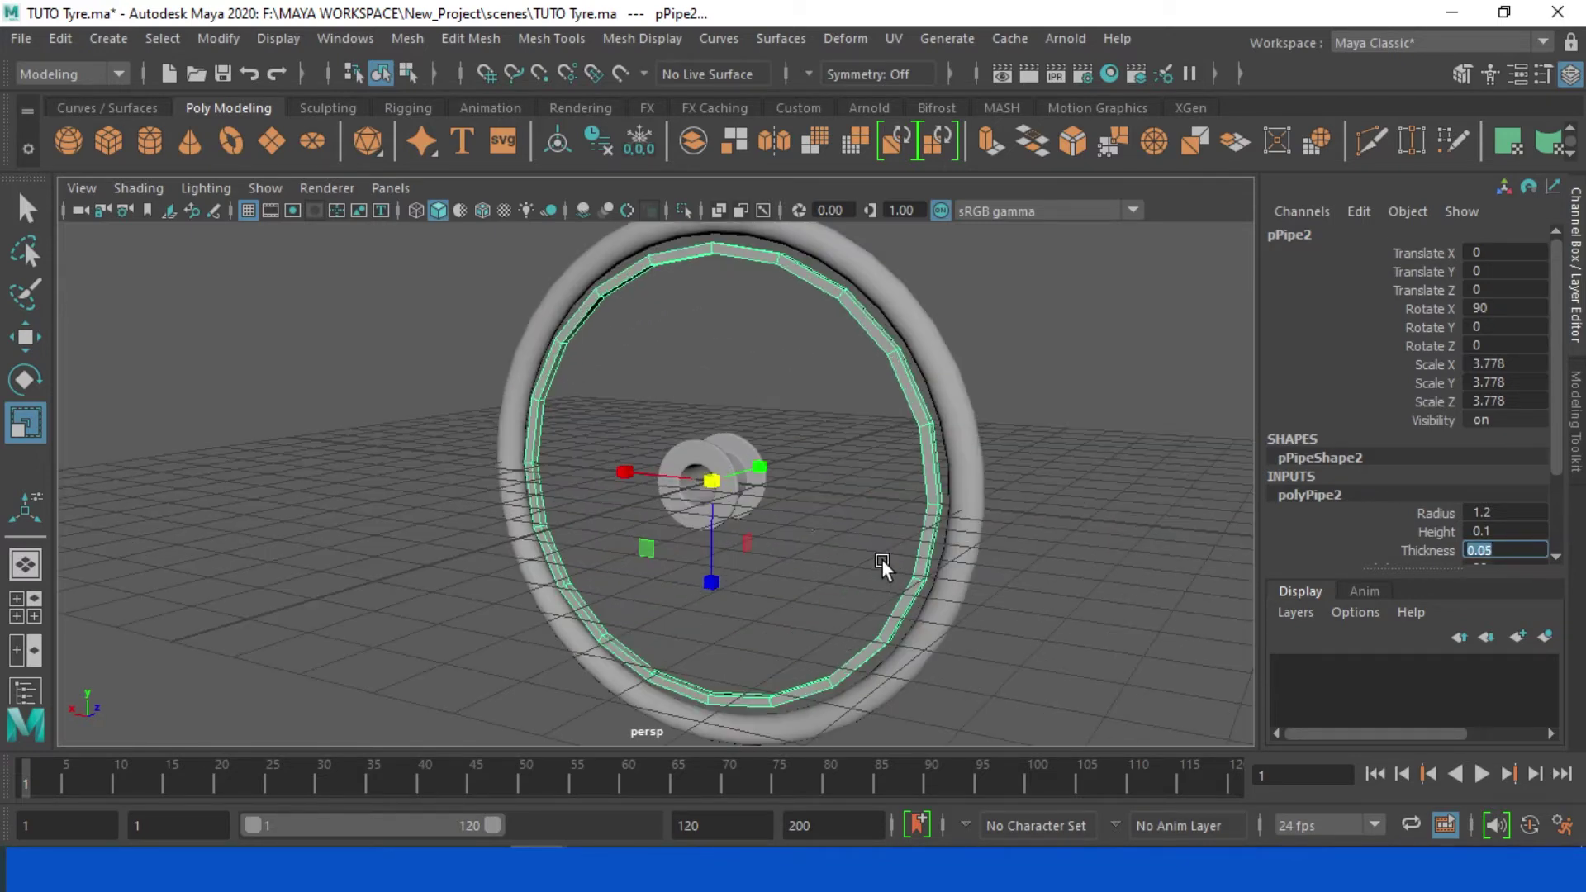
left_click_drag(881, 559, 886, 487, "alt")
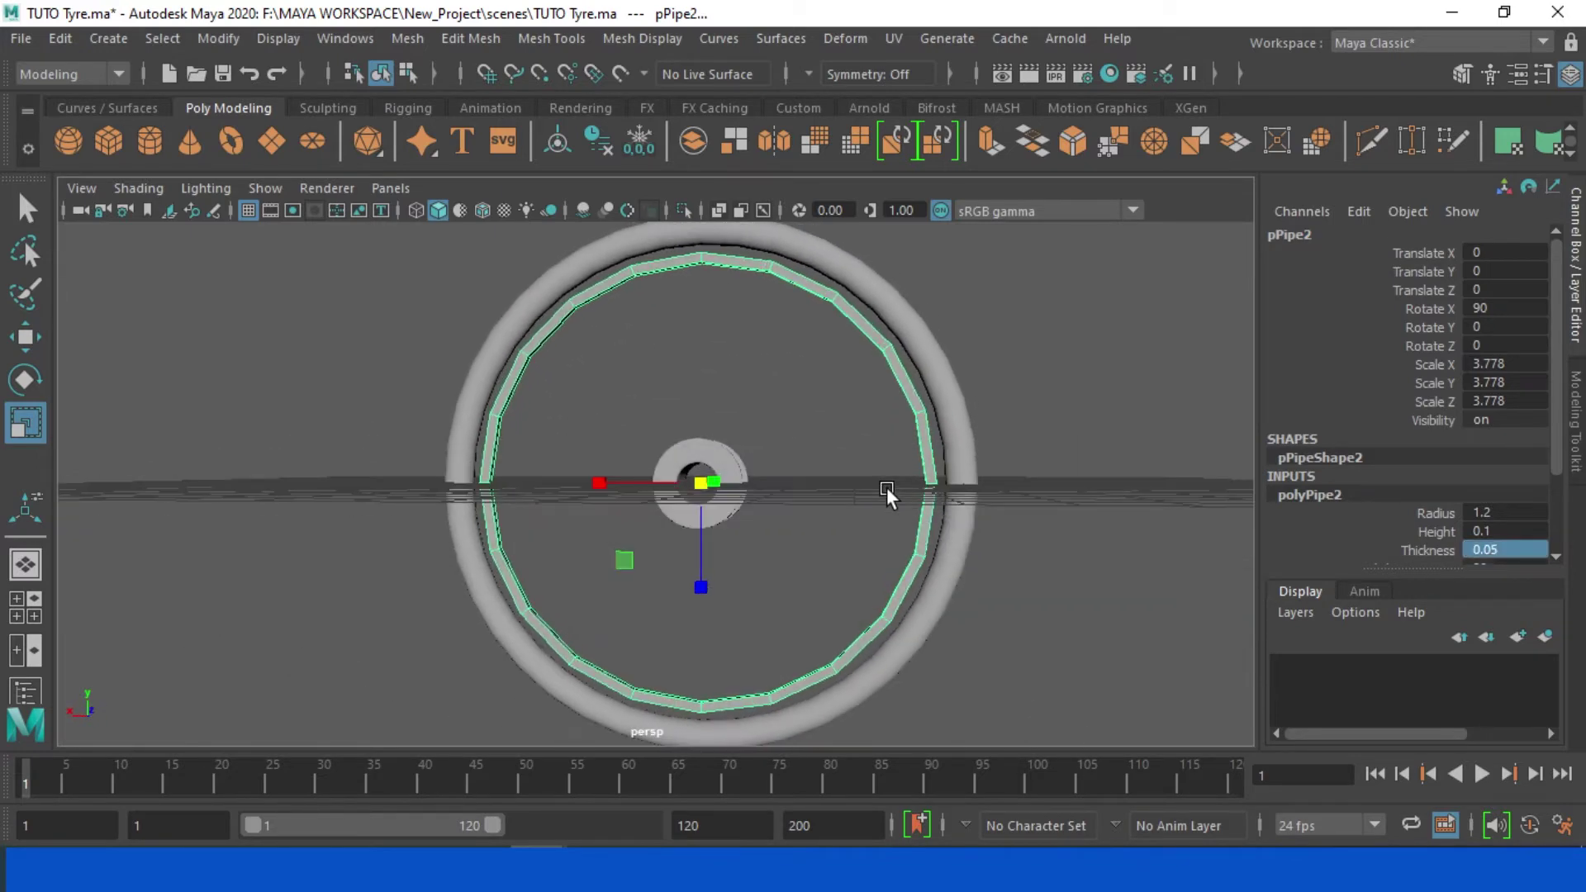
mouse_move(1233, 578)
left_mouse_down("alt")
mouse_move(900, 543)
mouse_move(810, 551)
left_mouse_up("alt")
left_click(1507, 531)
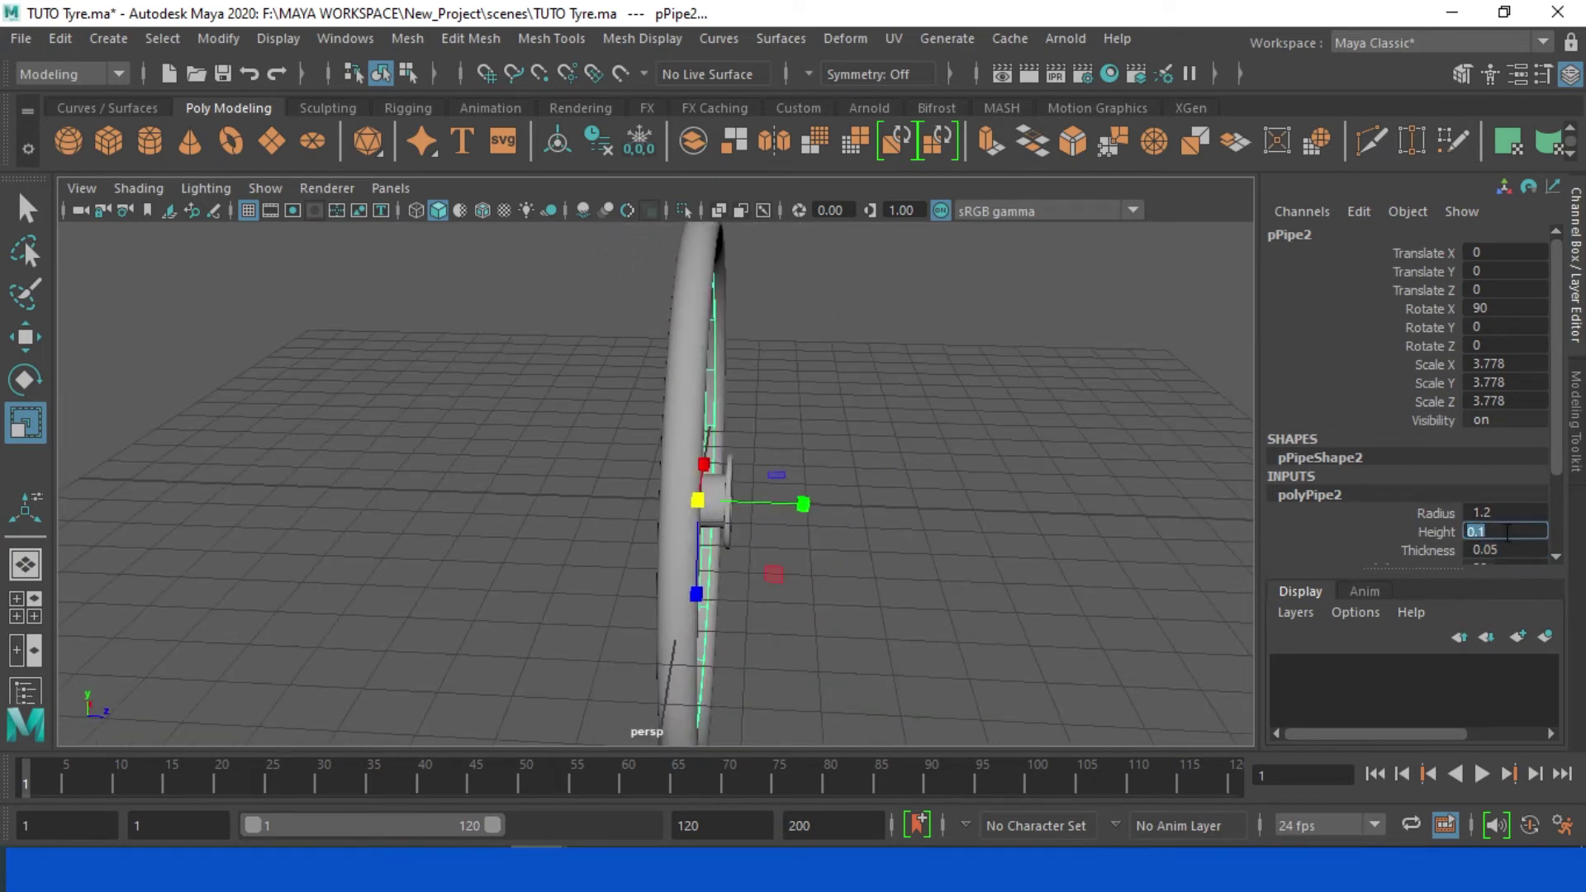
type(".4")
key("Return")
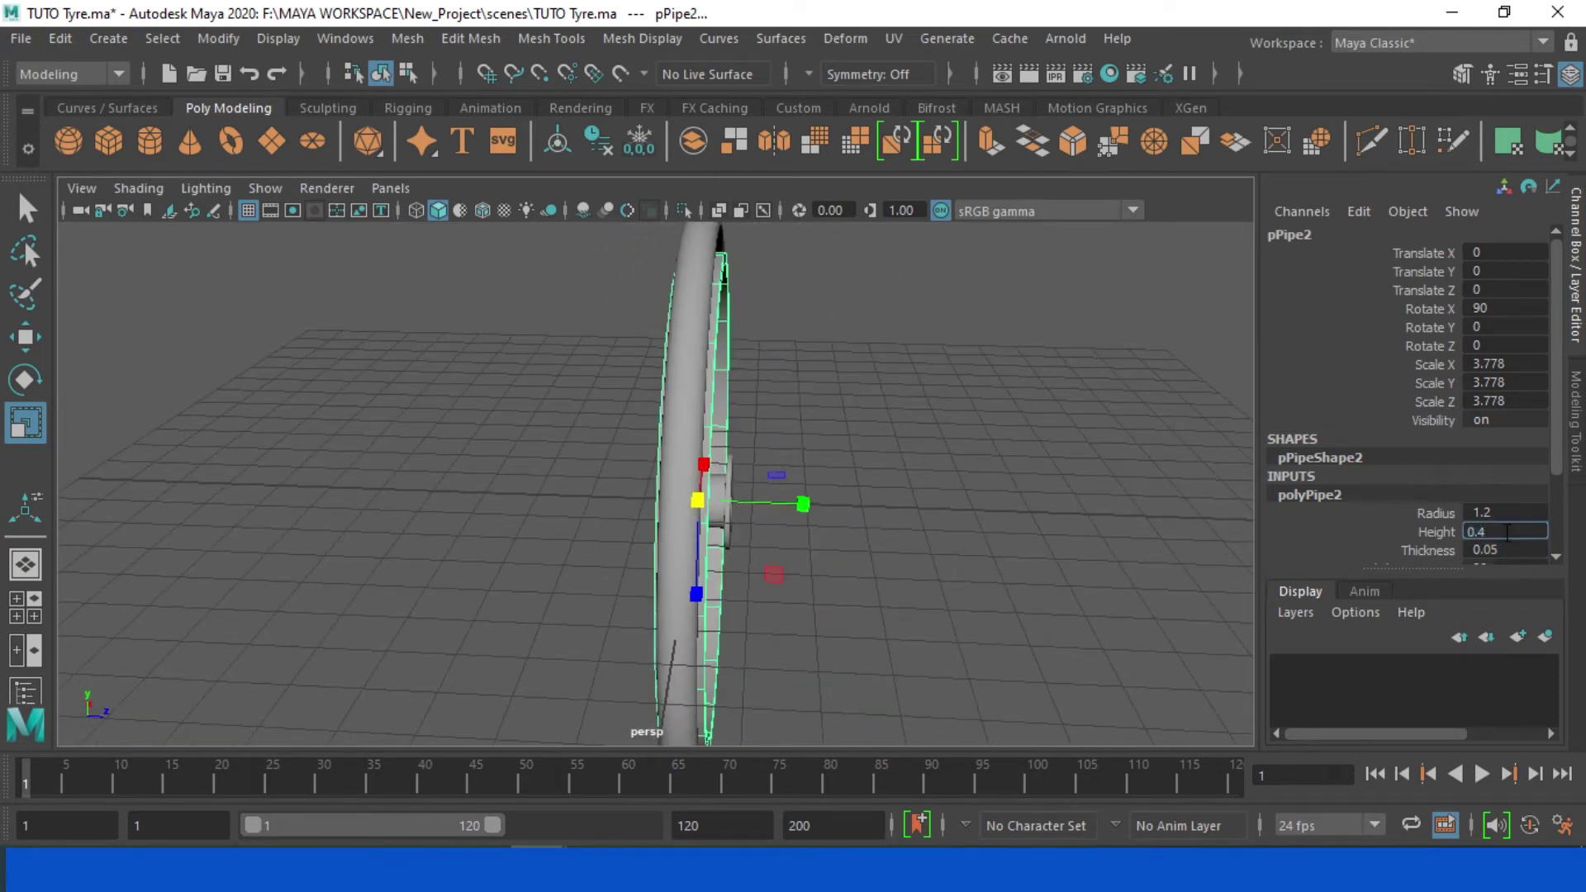
type("3")
key("Return")
left_click_drag(928, 542, 1002, 531, "alt")
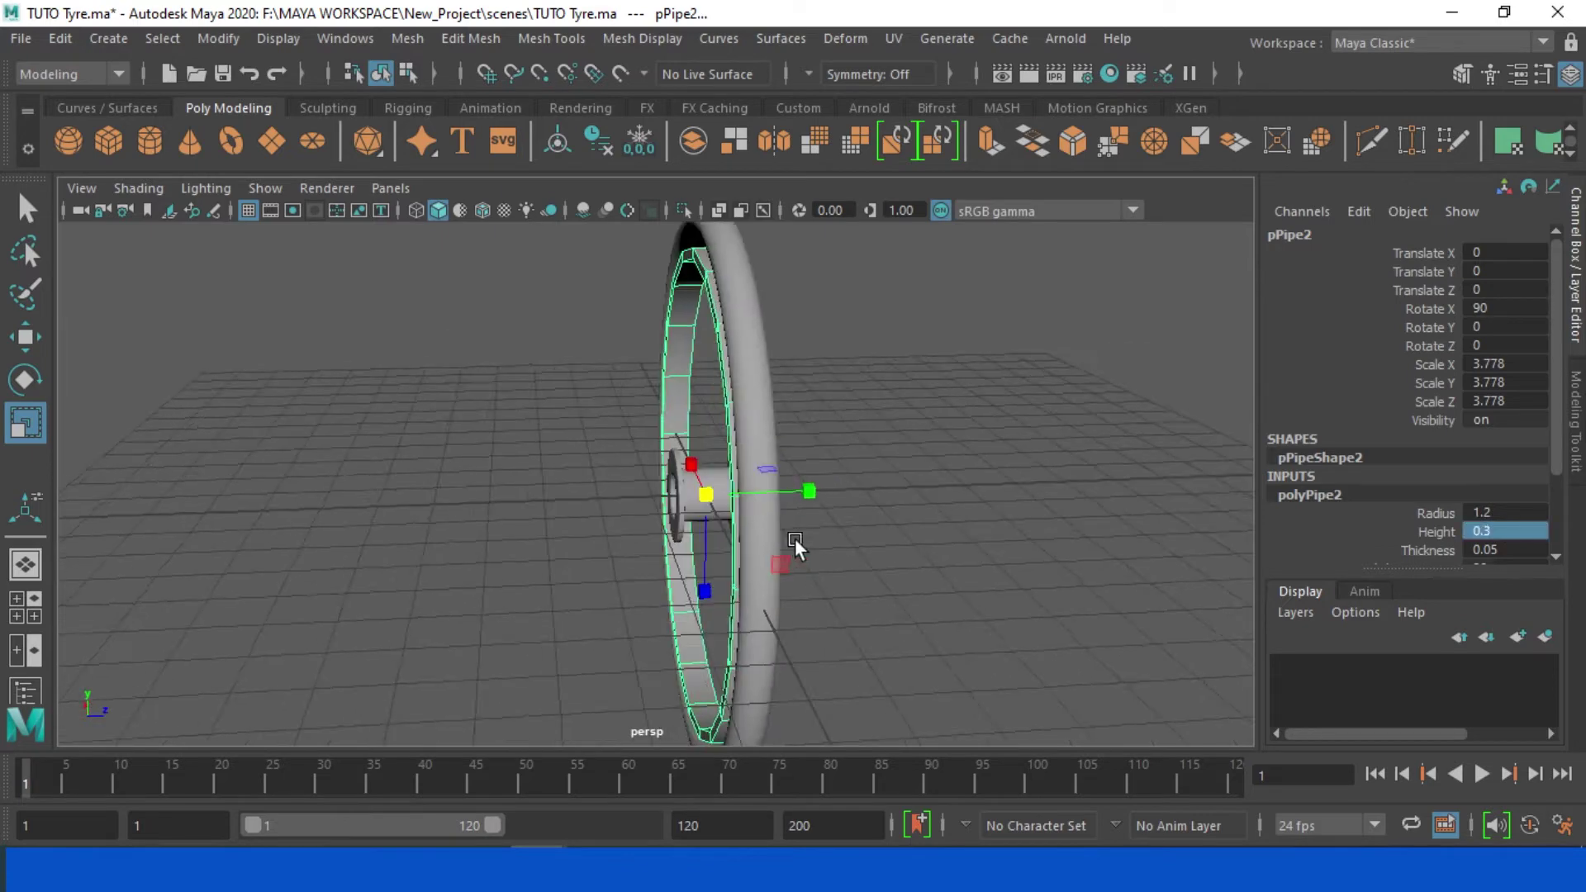
left_click(1500, 512)
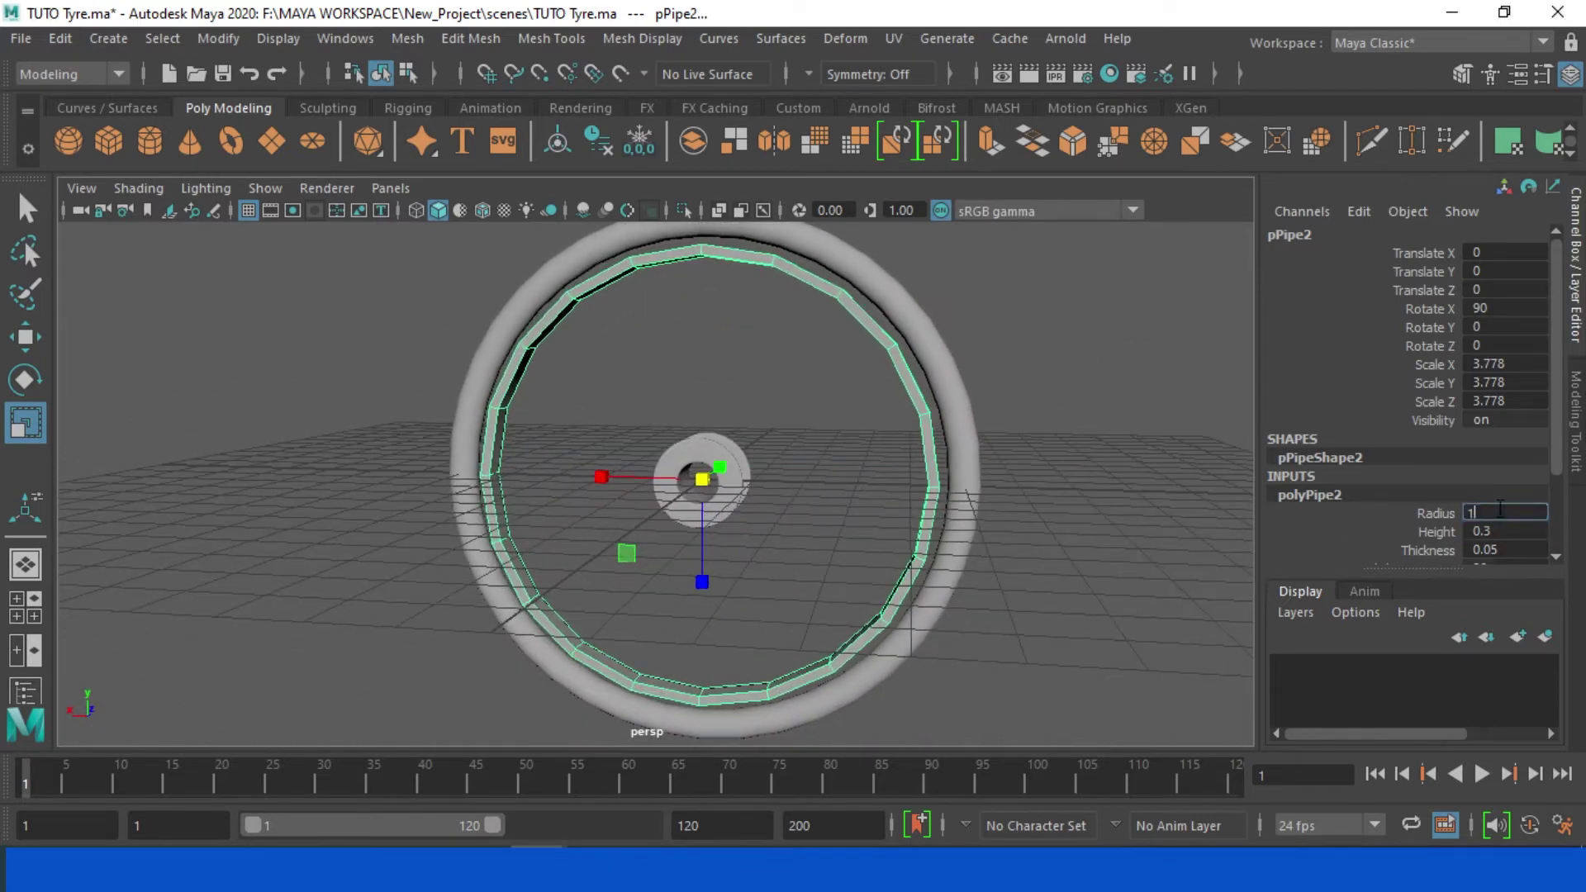
type(".3")
key("Return")
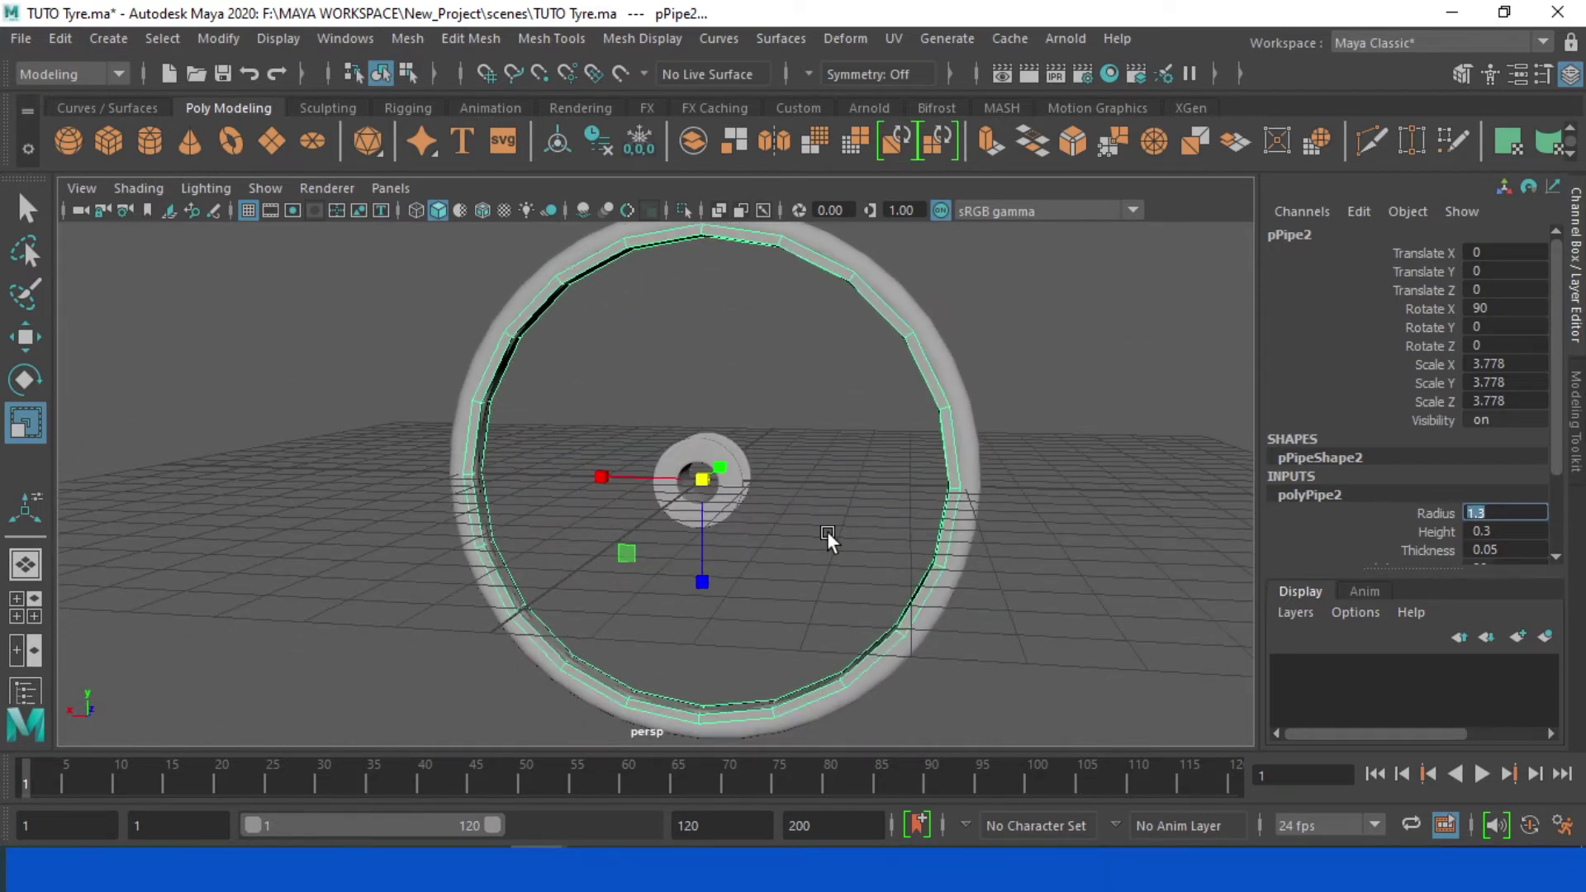
Step: Finish the rim with thickness 0.03 and radius 1.25
mouse_move(826, 531)
left_mouse_down("alt")
mouse_move(850, 502)
mouse_move(761, 531)
mouse_move(844, 511)
left_mouse_up("alt")
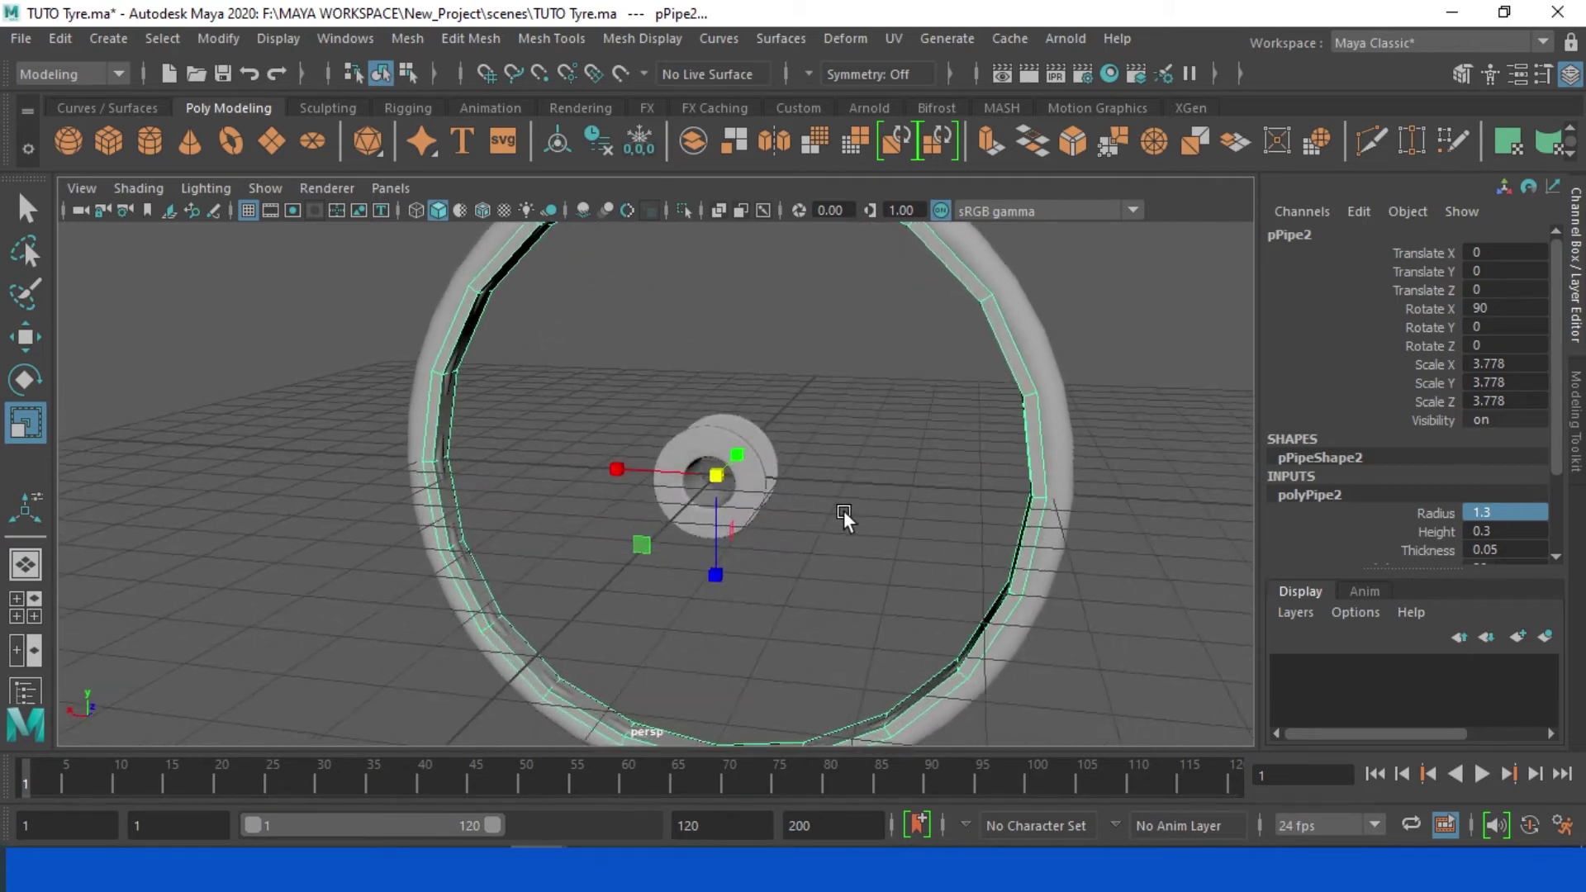
left_click(1503, 514)
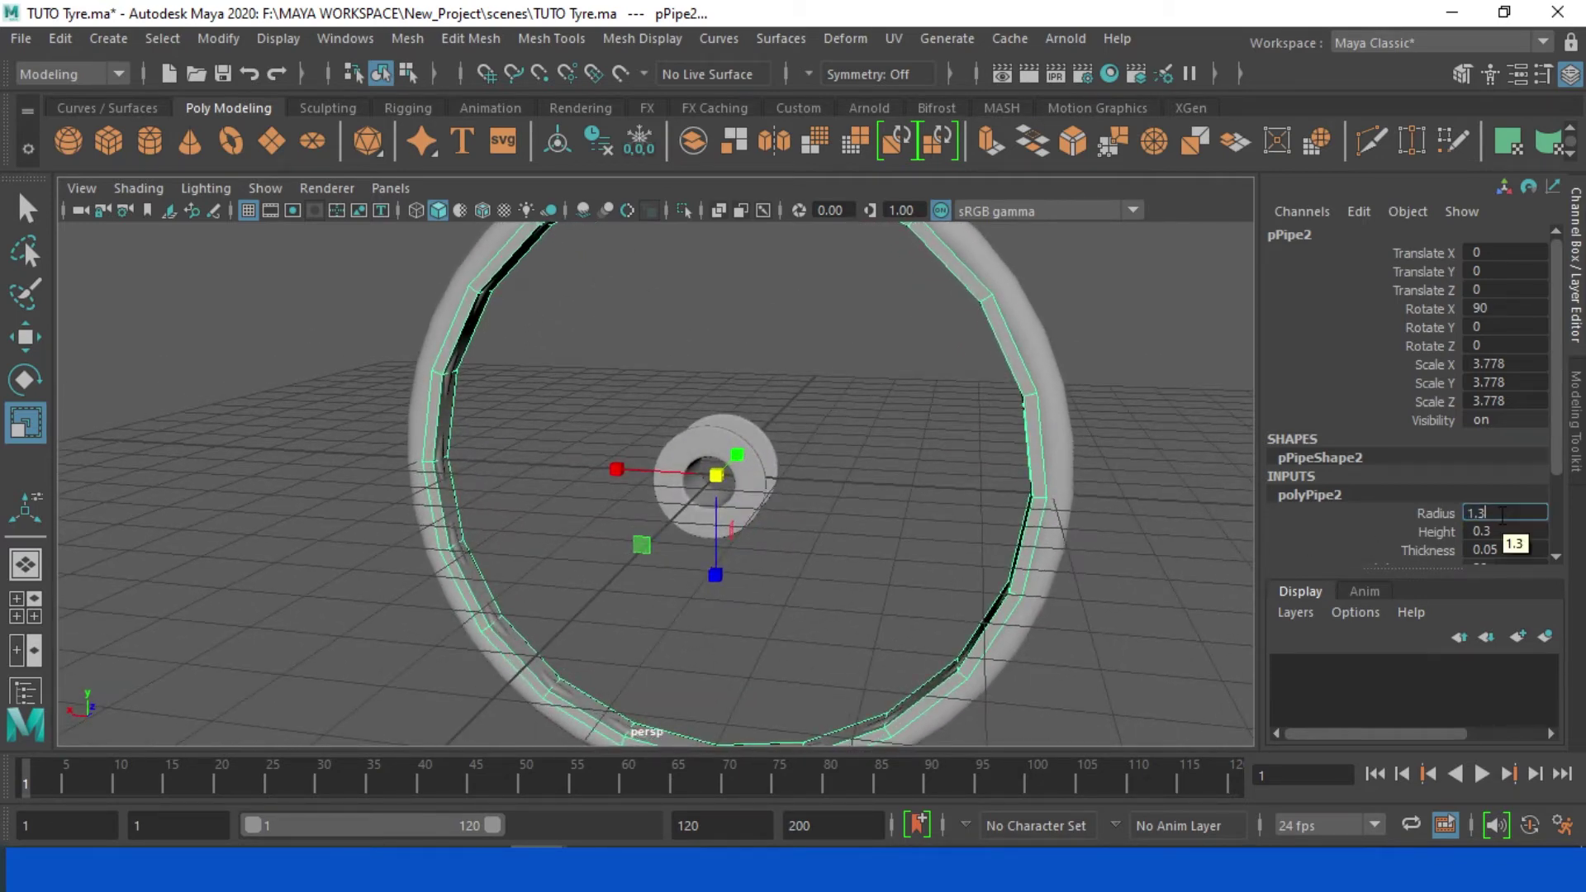
left_click(1511, 550)
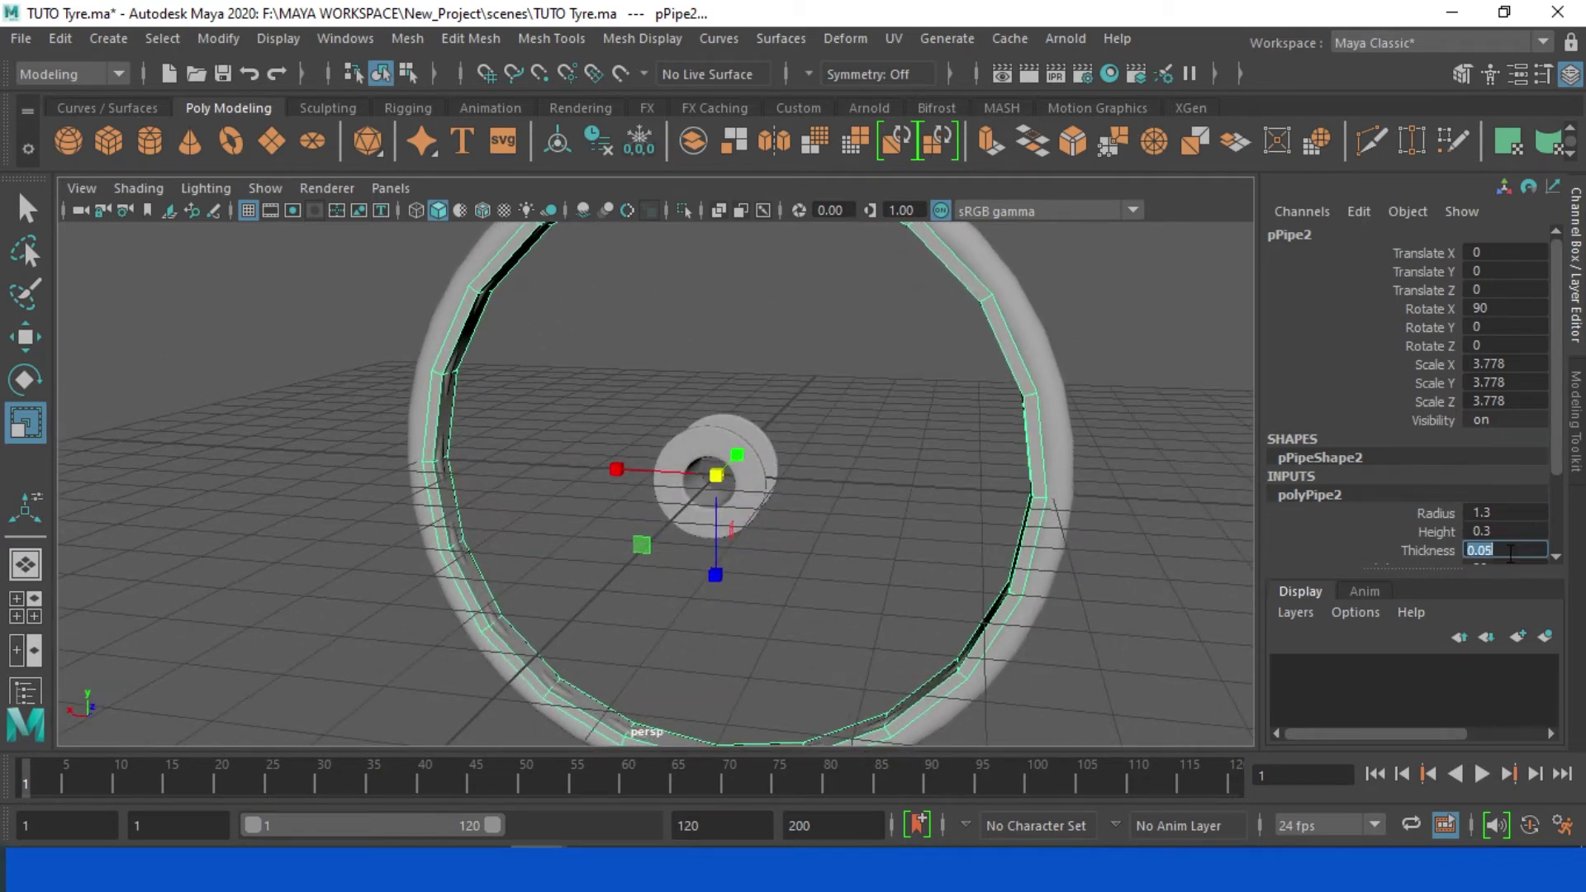
type("0.04")
key("Return")
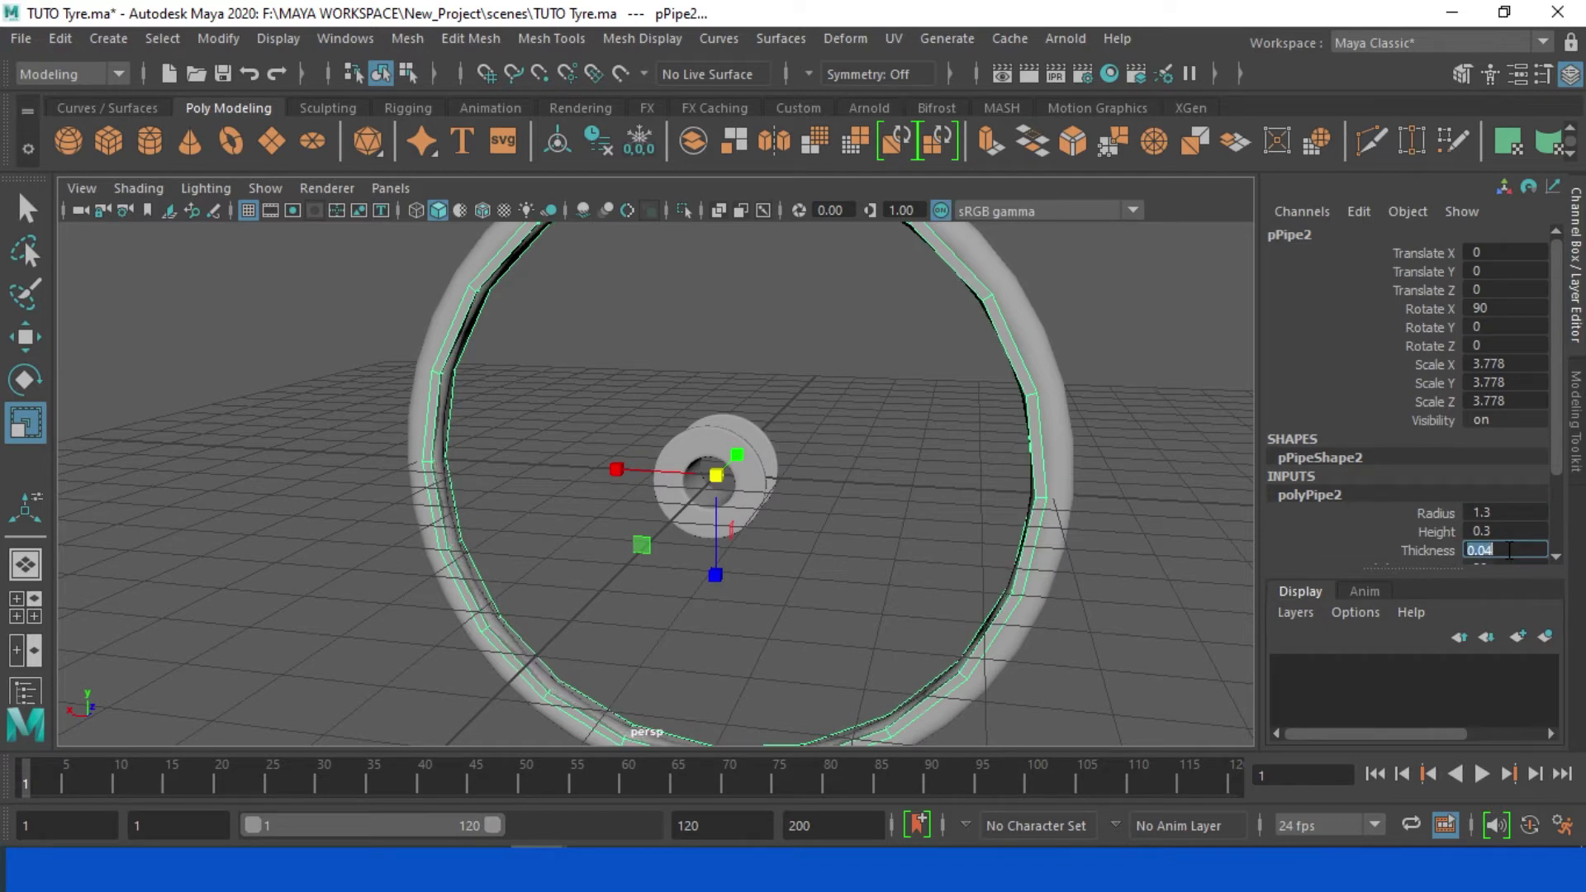
left_click(1509, 551)
type("3")
key("Return")
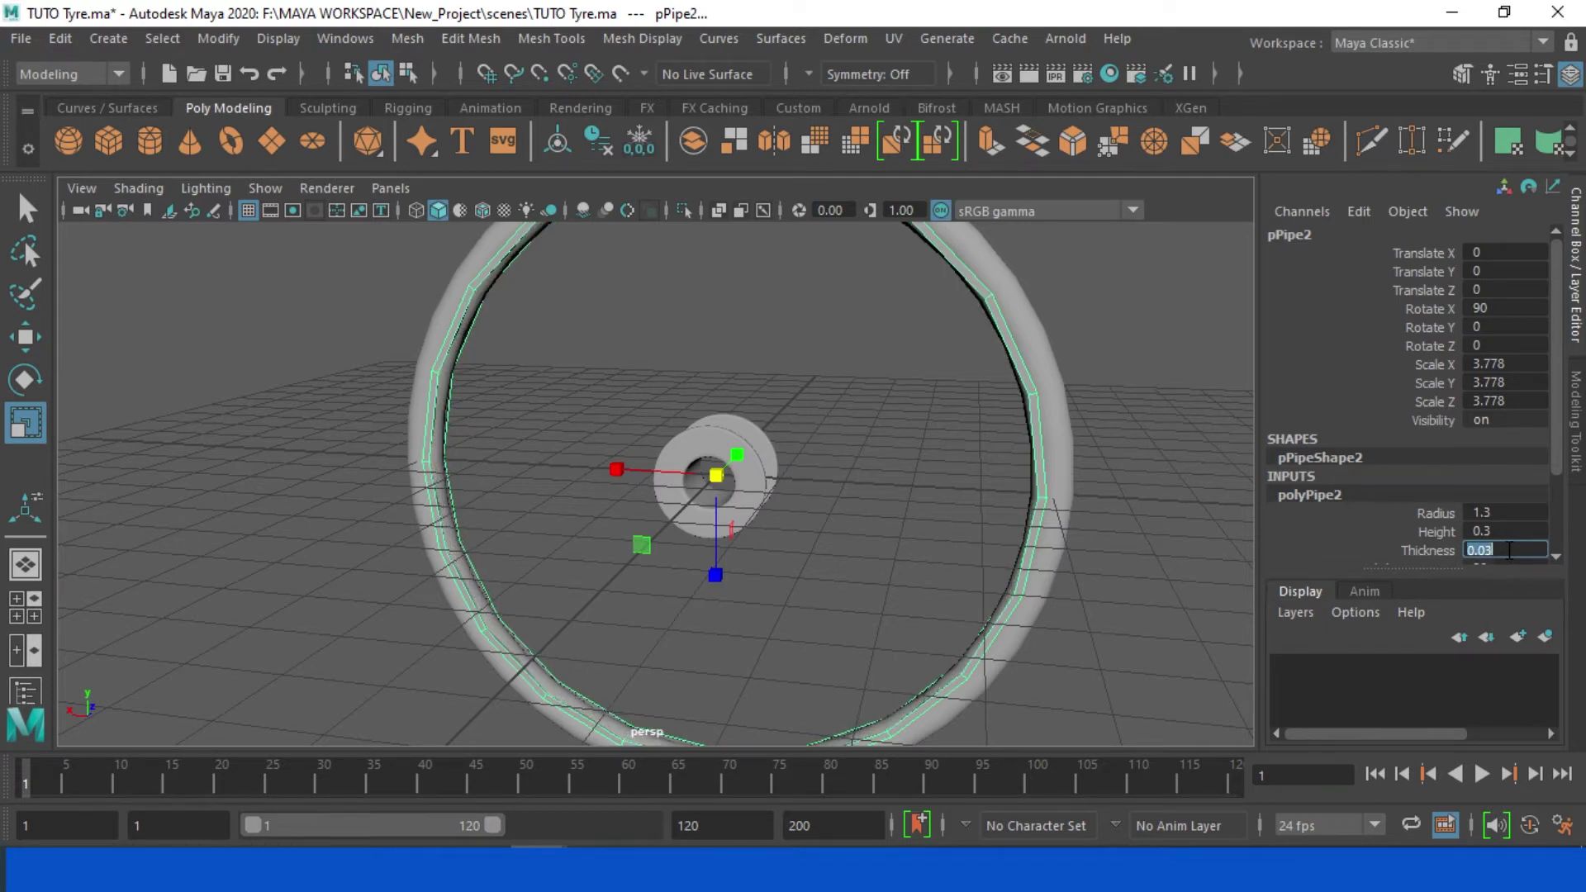
left_click(1501, 512)
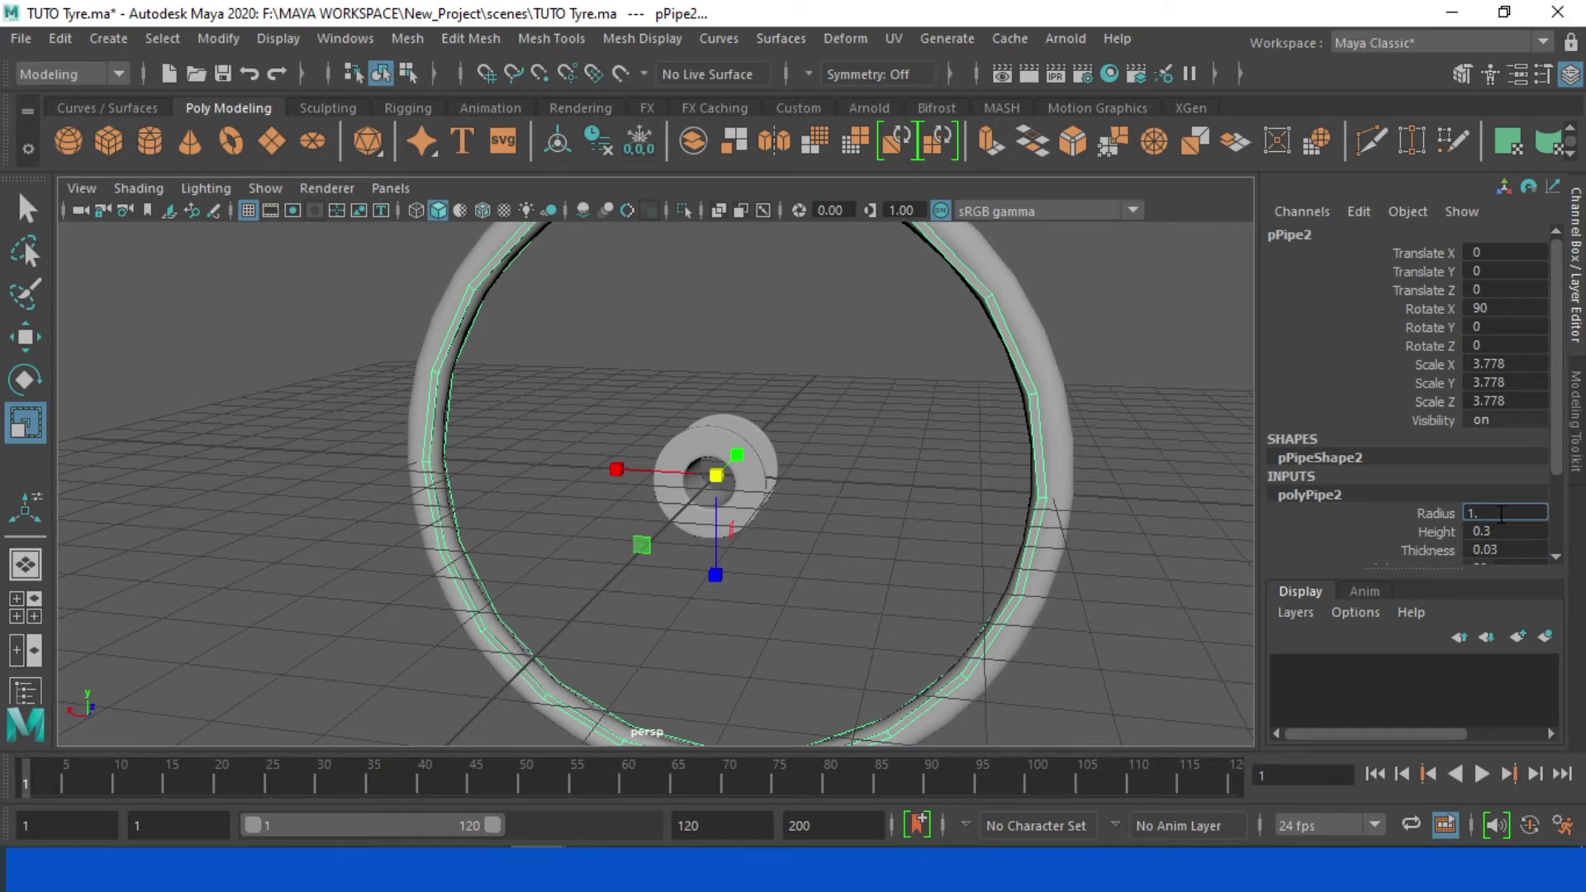
type("2")
type("5")
key("Return")
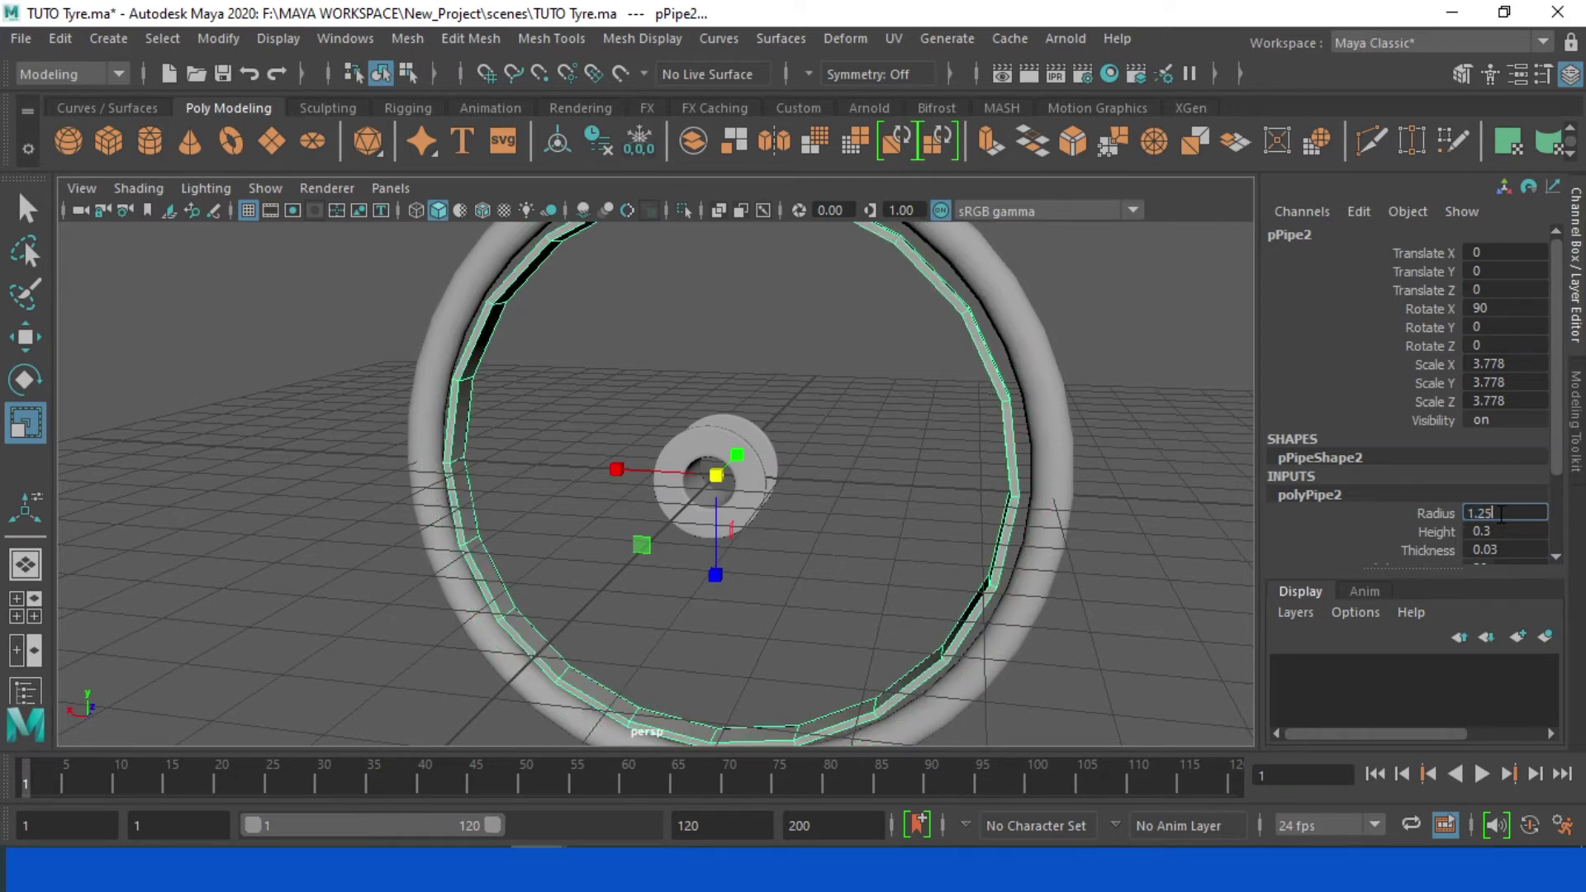
key("Return")
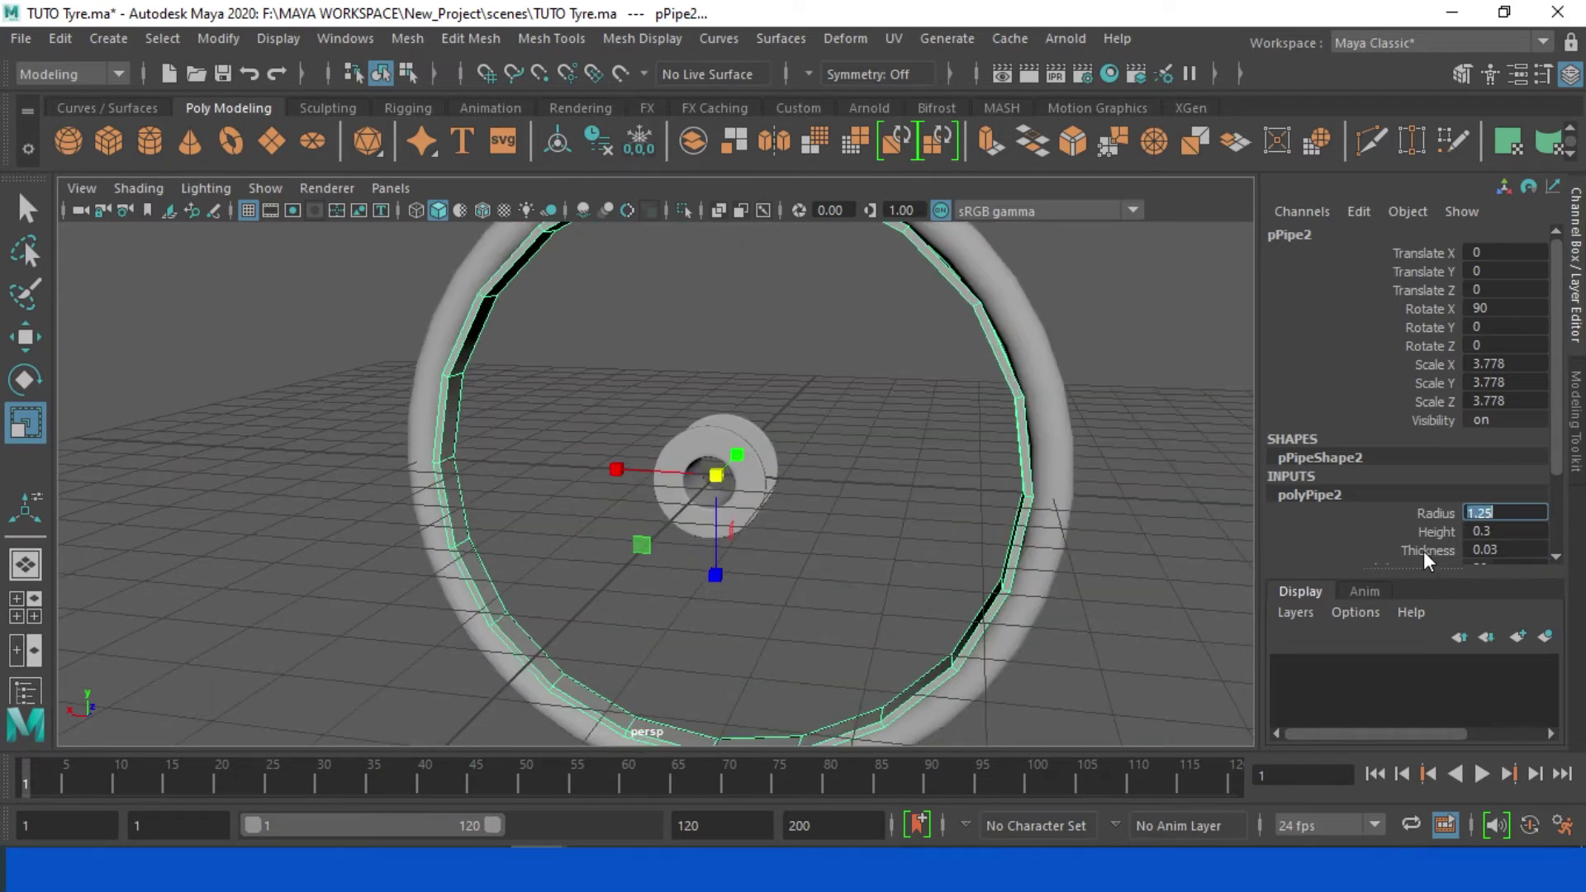
scroll(1423, 551, "down", 2)
Step: Give the rim pipe 80 axis subdivisions for a smoother ring
left_click(1502, 463)
type("80")
key("Return")
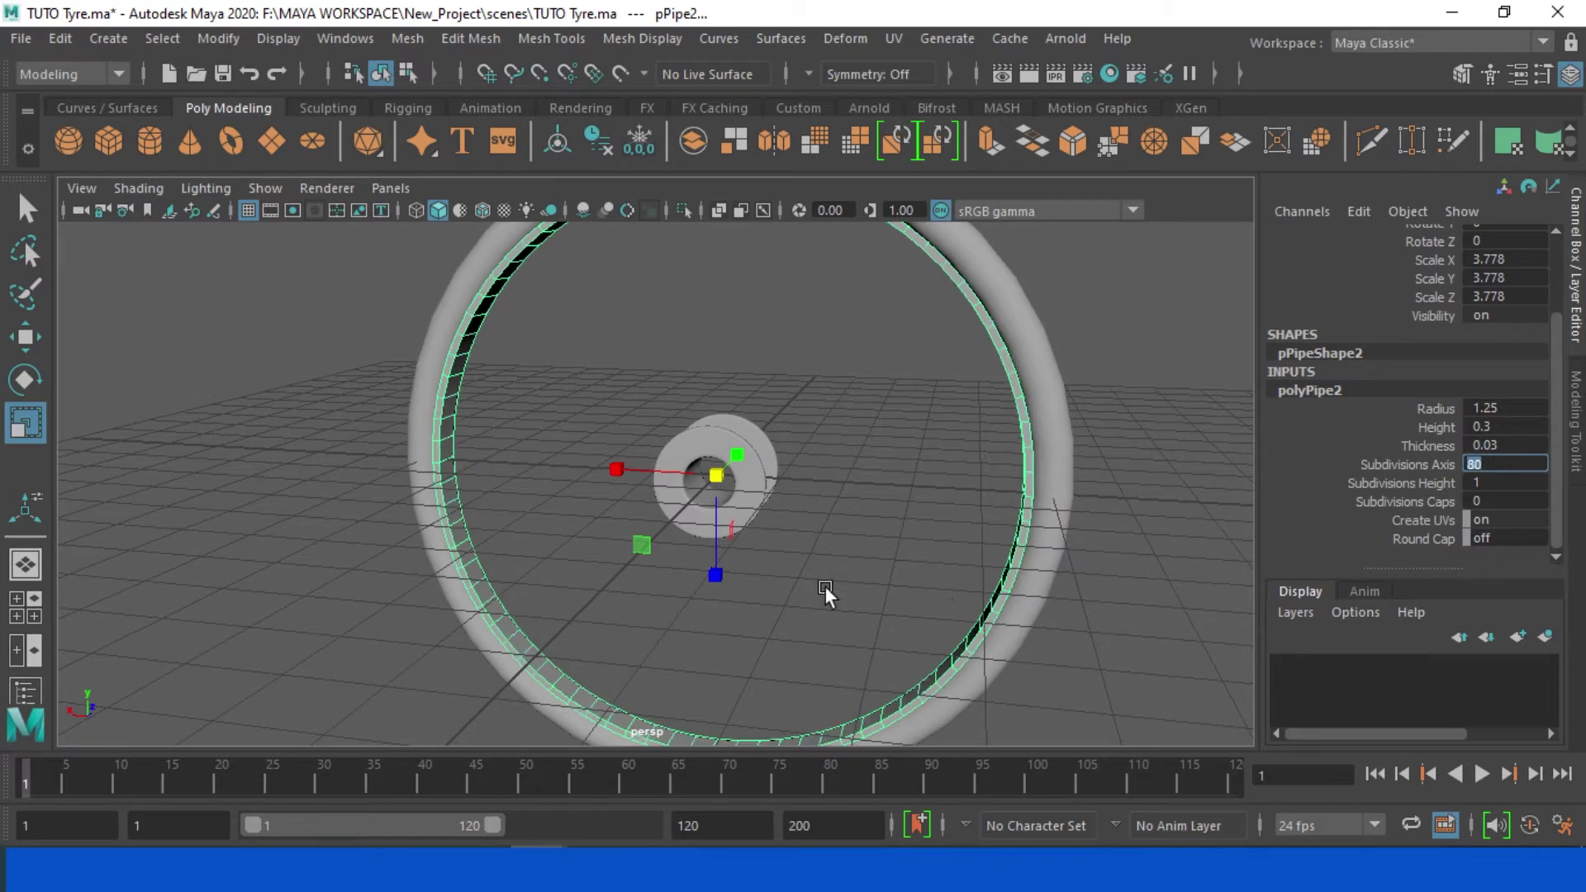
scroll(856, 497, "down", 3)
left_click_drag(923, 488, 824, 477, "alt")
scroll(824, 477, "down", 2)
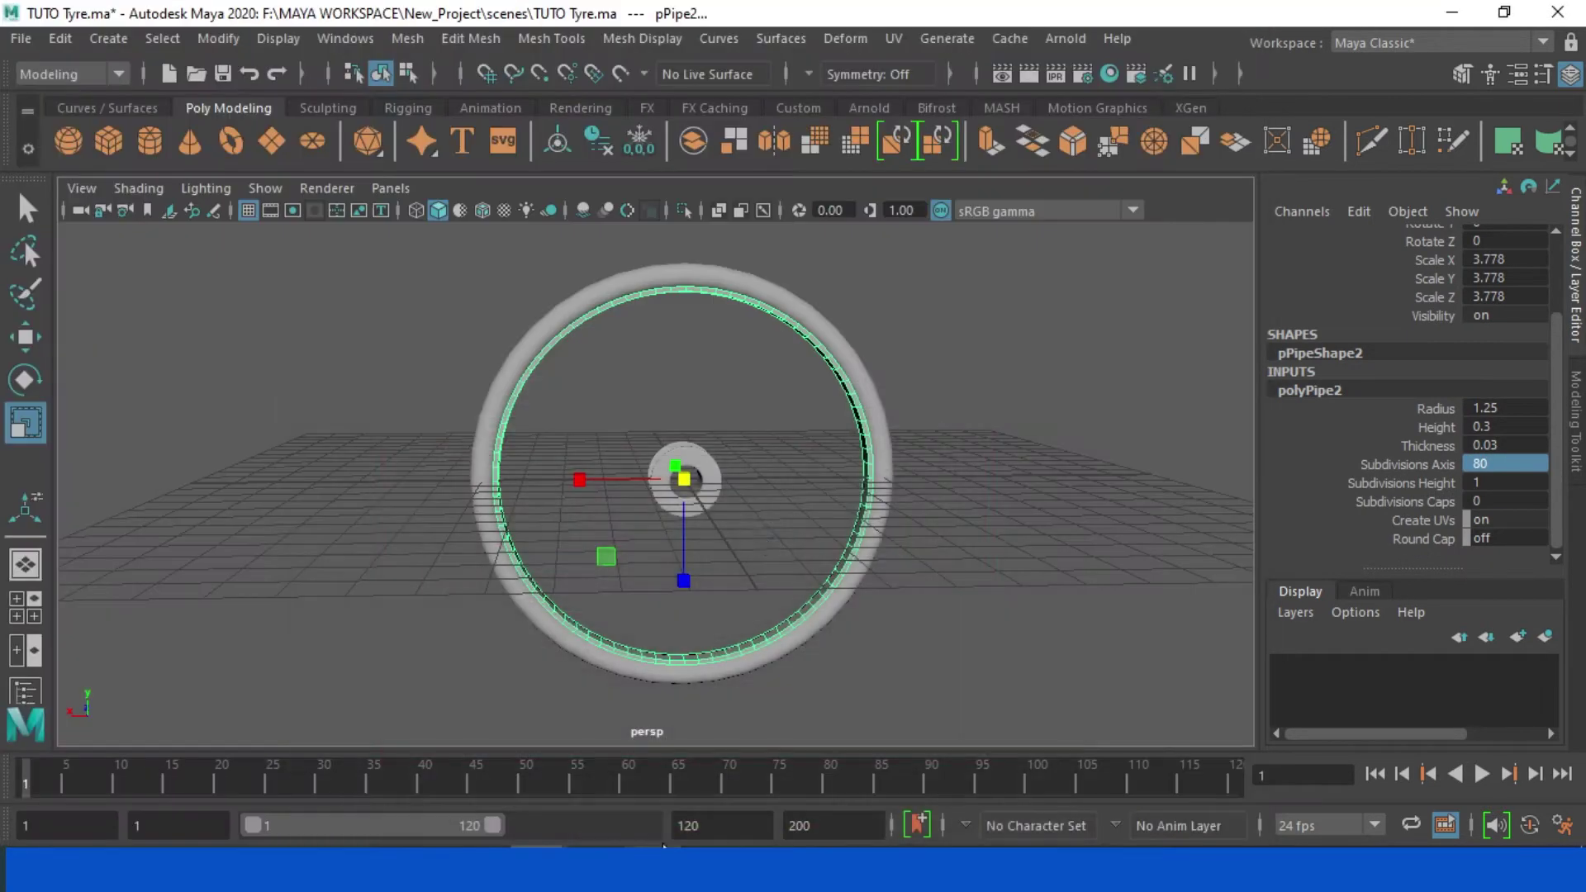
scroll(756, 532, "up", 2)
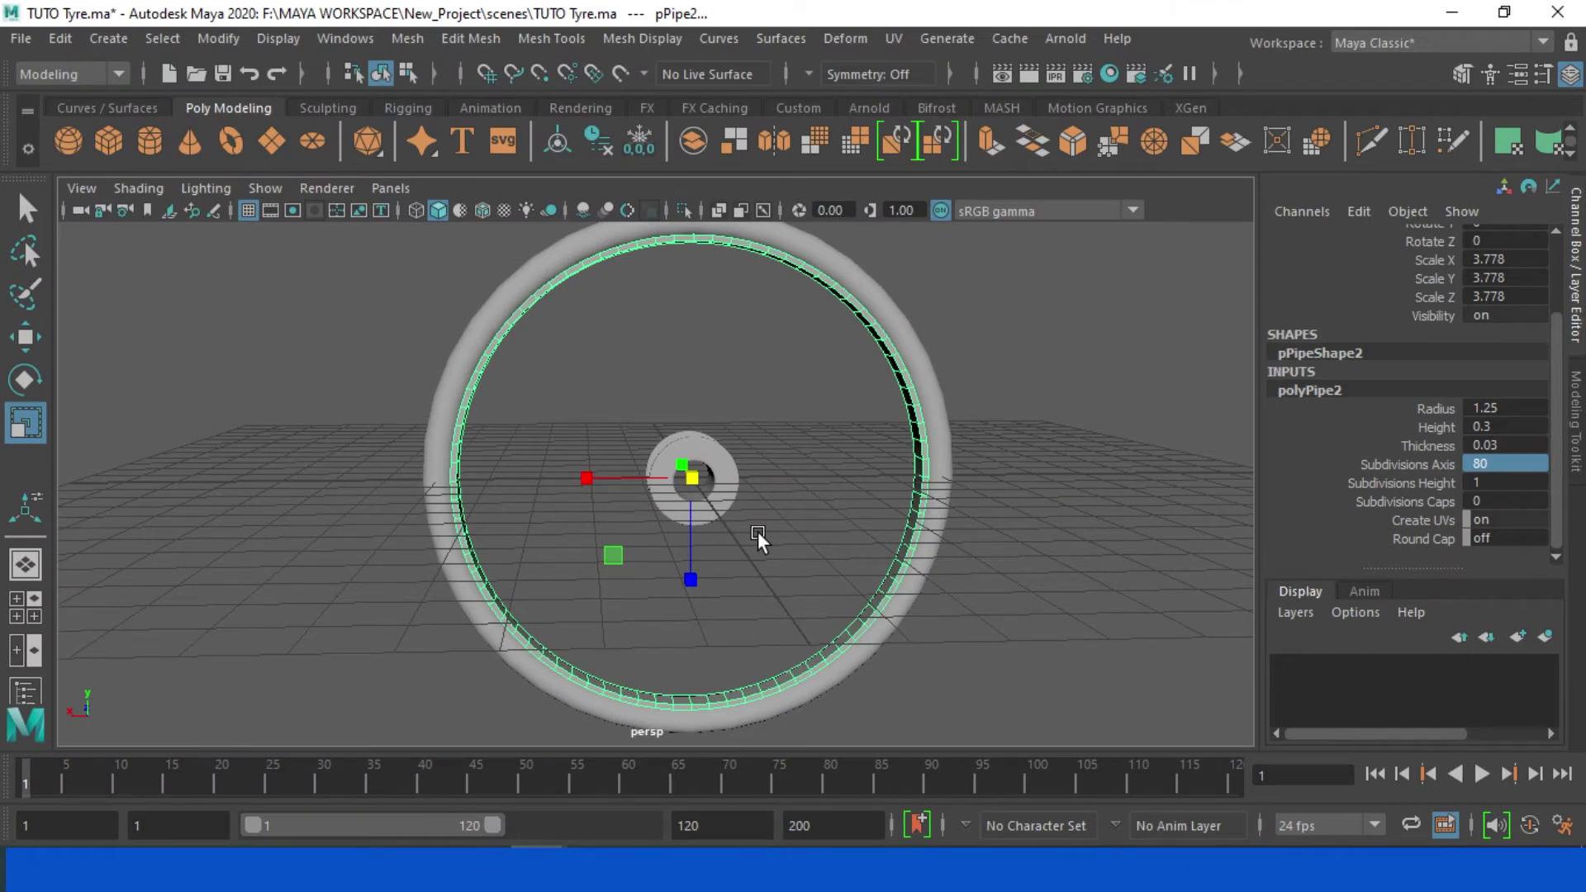
scroll(757, 532, "up", 2)
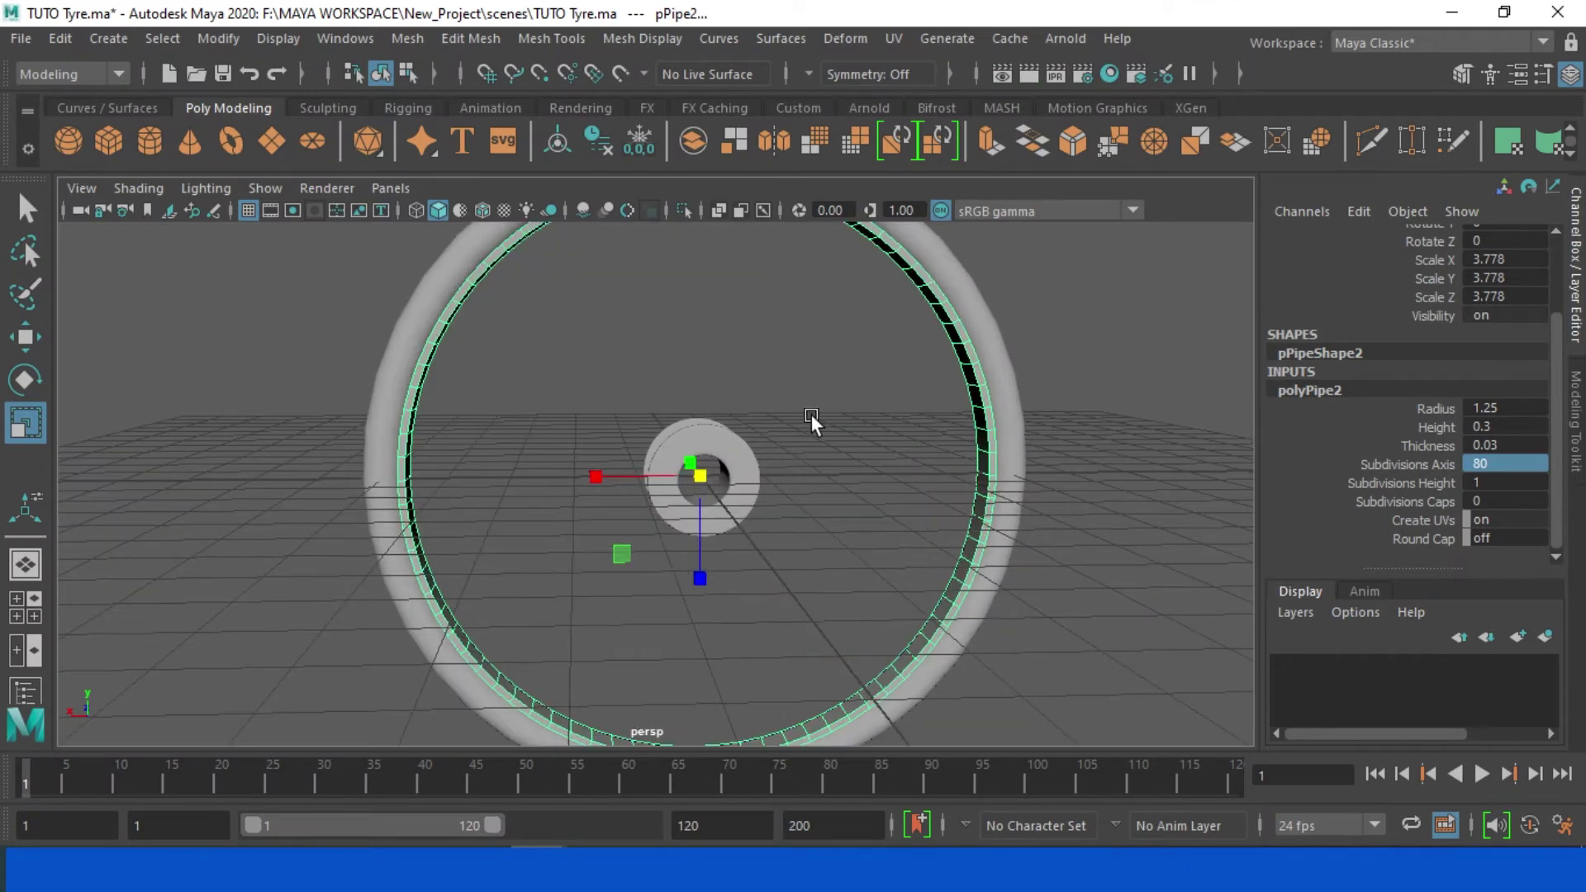
Step: Lower the rim height to 0.25 and scale it up slightly to about 3.813
mouse_move(811, 413)
left_mouse_down("alt")
mouse_move(799, 534)
mouse_move(667, 553)
mouse_move(474, 512)
mouse_move(809, 513)
mouse_move(835, 531)
mouse_move(865, 632)
left_mouse_up("alt")
left_click(1505, 427)
type("0.25")
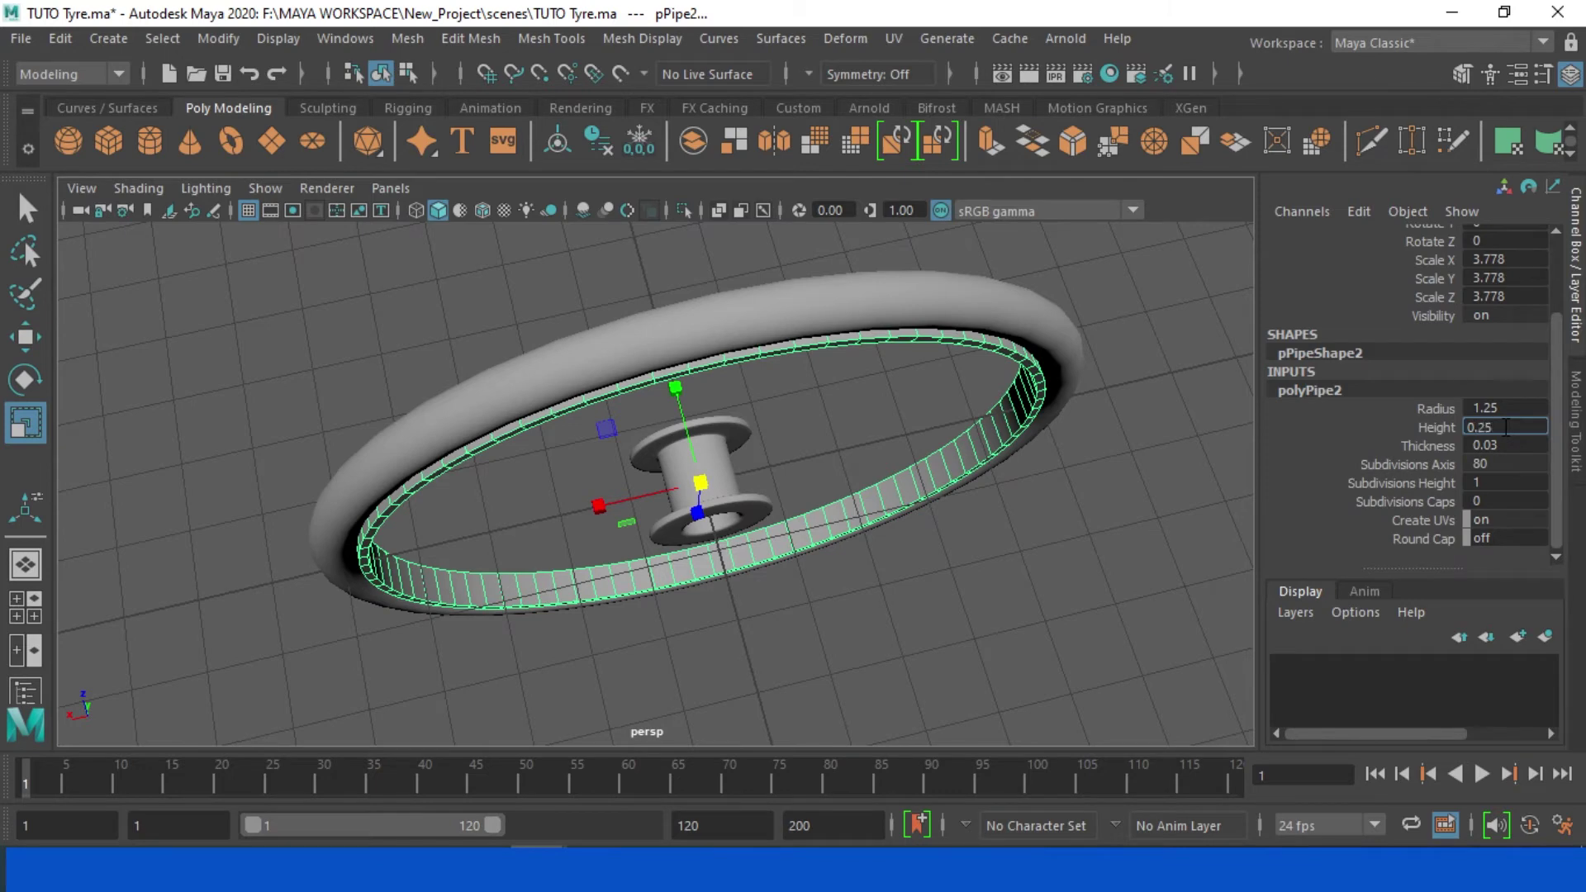
key("Return")
mouse_move(800, 591)
left_mouse_down("alt")
mouse_move(821, 488)
mouse_move(717, 619)
left_mouse_up("alt")
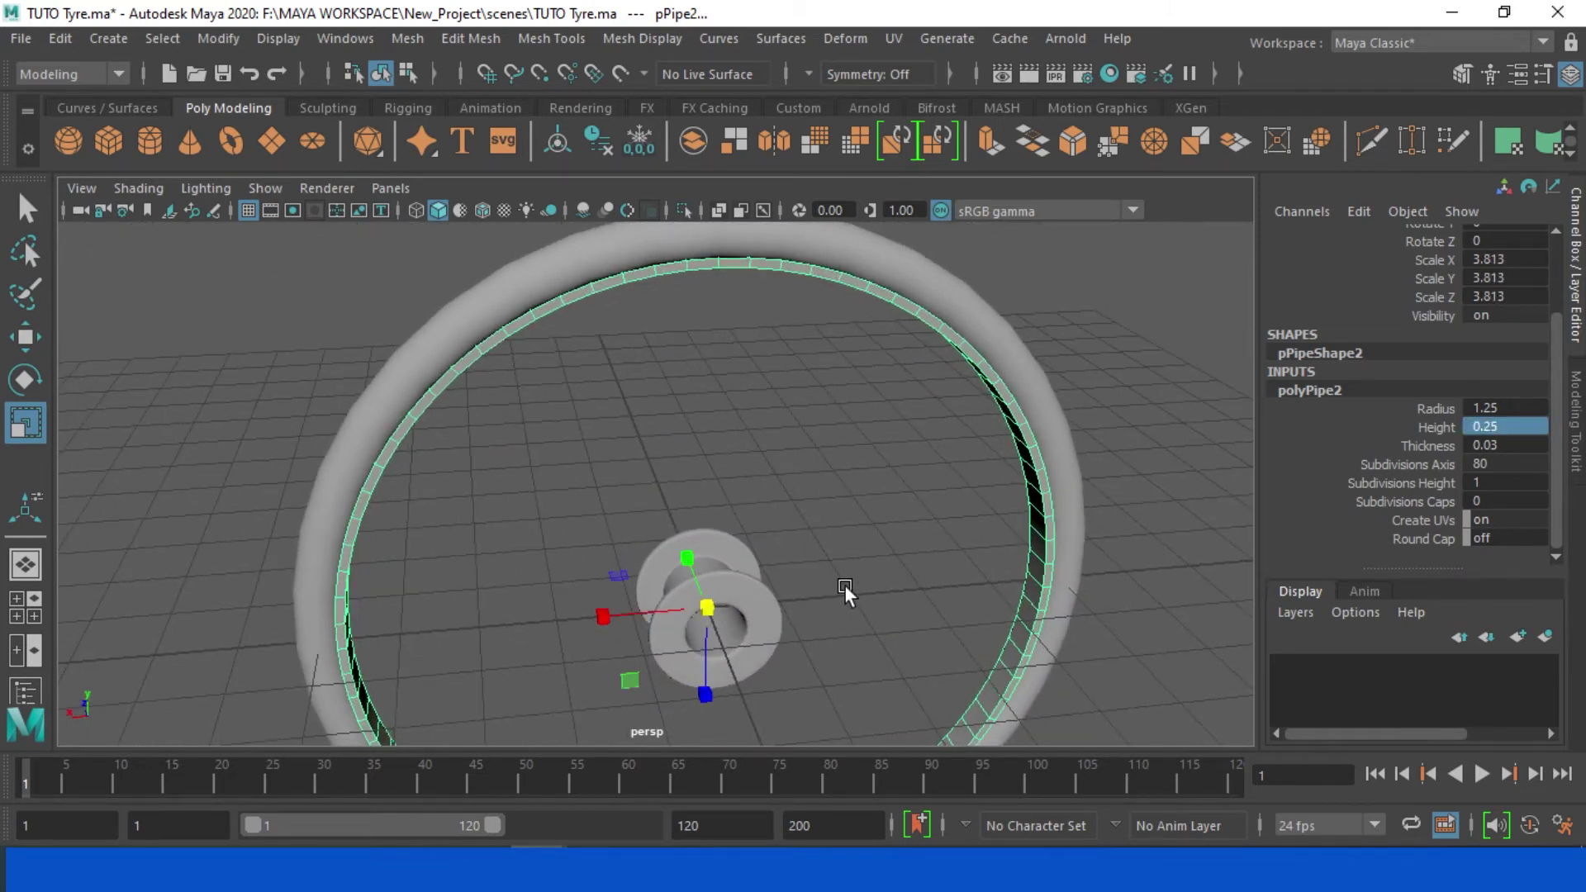
mouse_move(844, 584)
left_mouse_down("alt")
mouse_move(837, 566)
mouse_move(1052, 566)
mouse_move(889, 557)
mouse_move(674, 279)
left_mouse_up("alt")
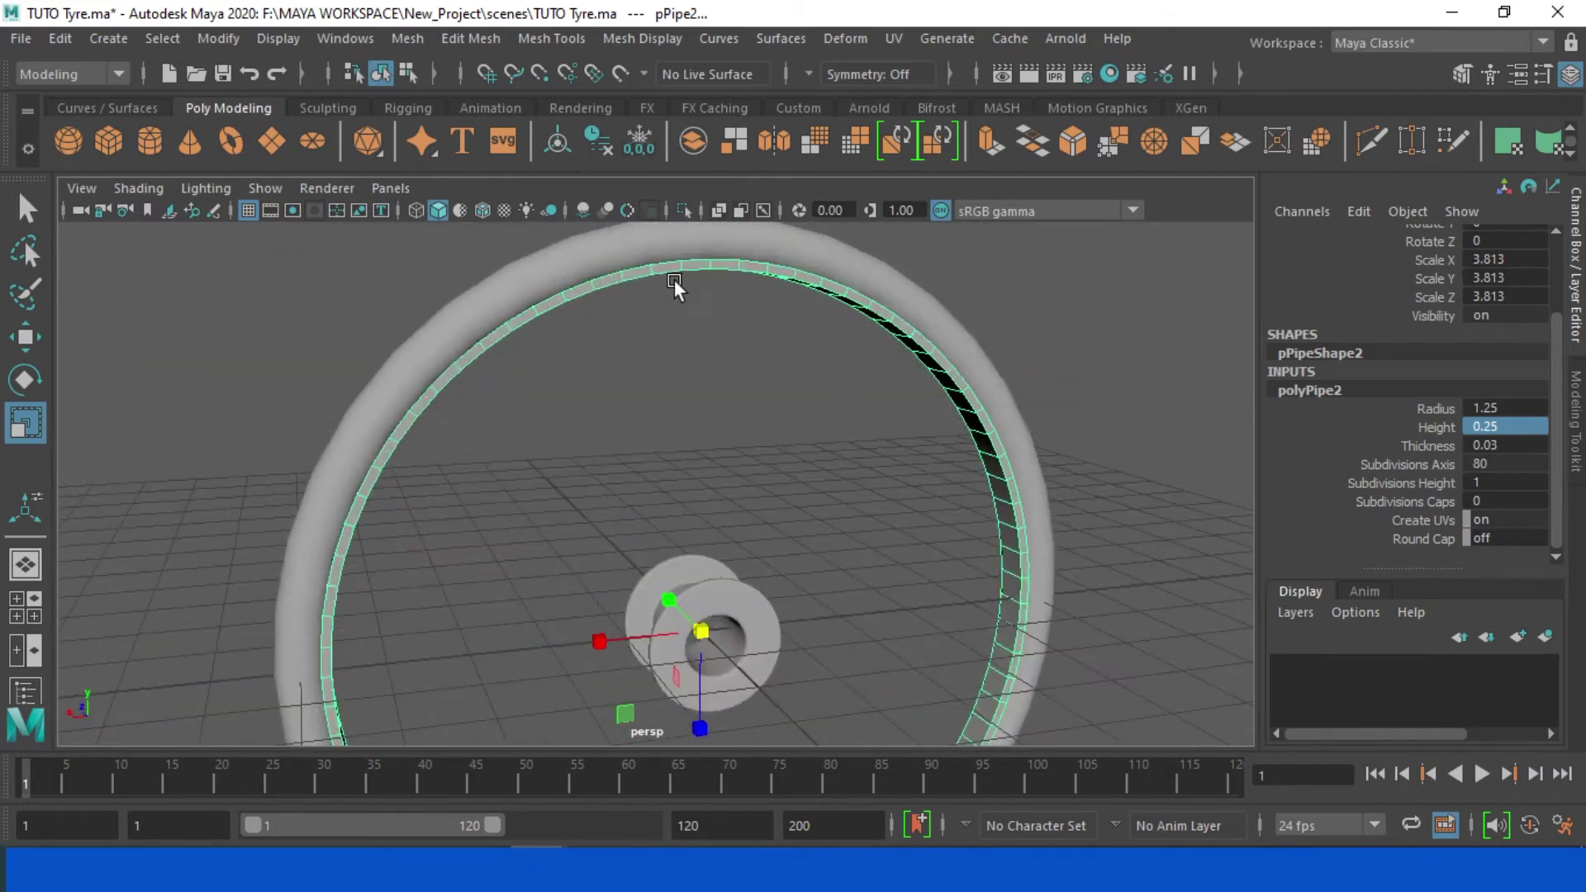
right_click_drag(671, 273, 654, 256)
scroll(681, 324, "up", 3)
scroll(760, 573, "up", 3)
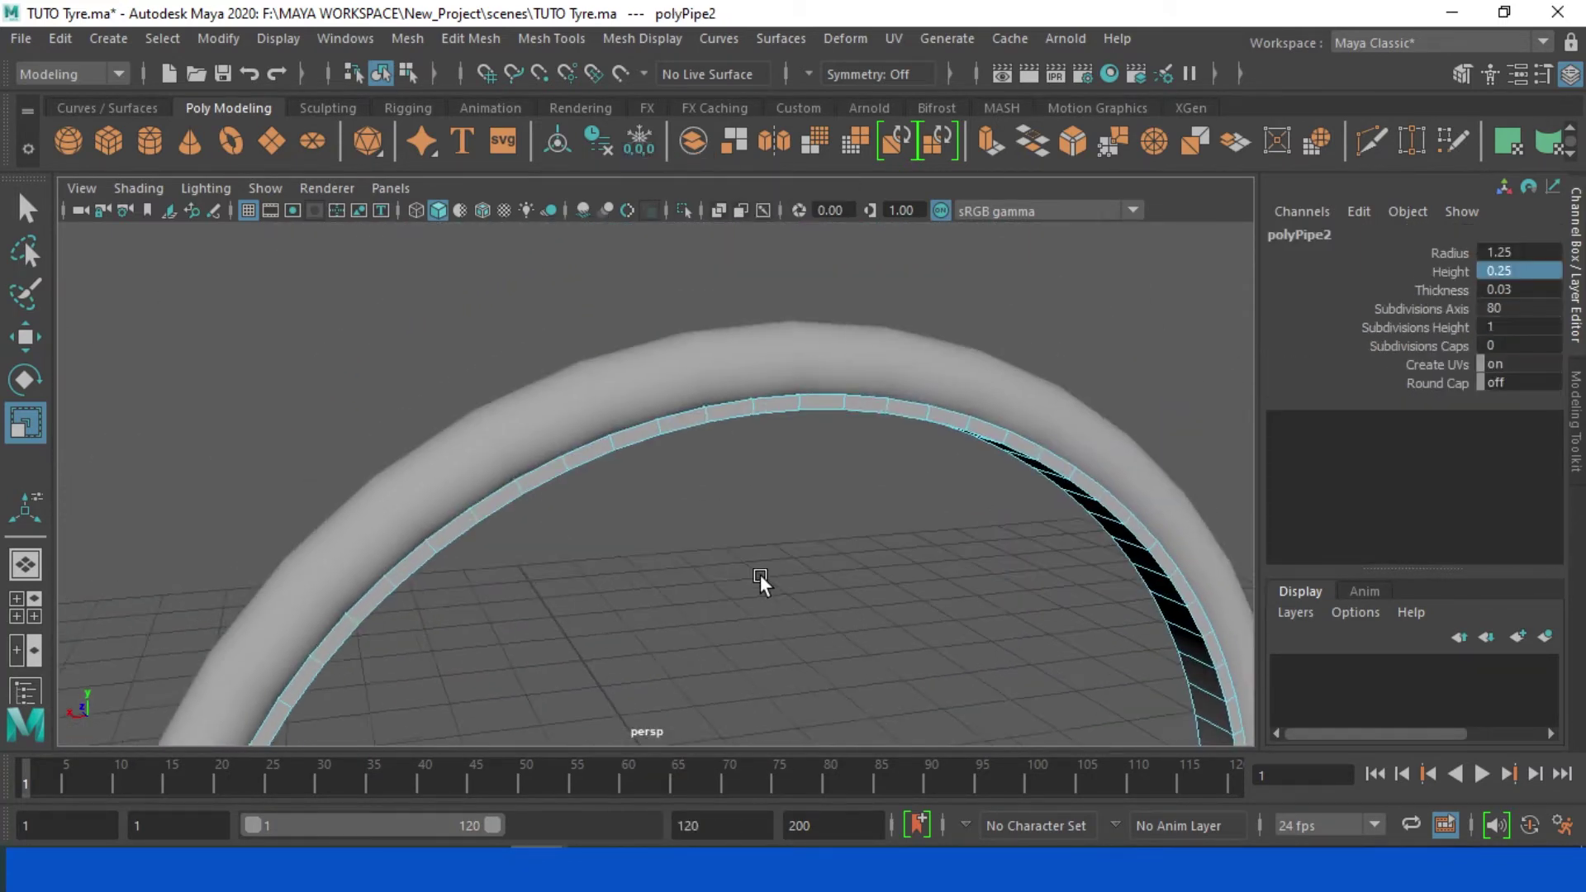
Step: Select the ring of faces running around the top of the rim
left_click(712, 449)
mouse_move(613, 543)
left_mouse_down("alt")
mouse_move(939, 564)
mouse_move(180, 565)
left_mouse_up("alt")
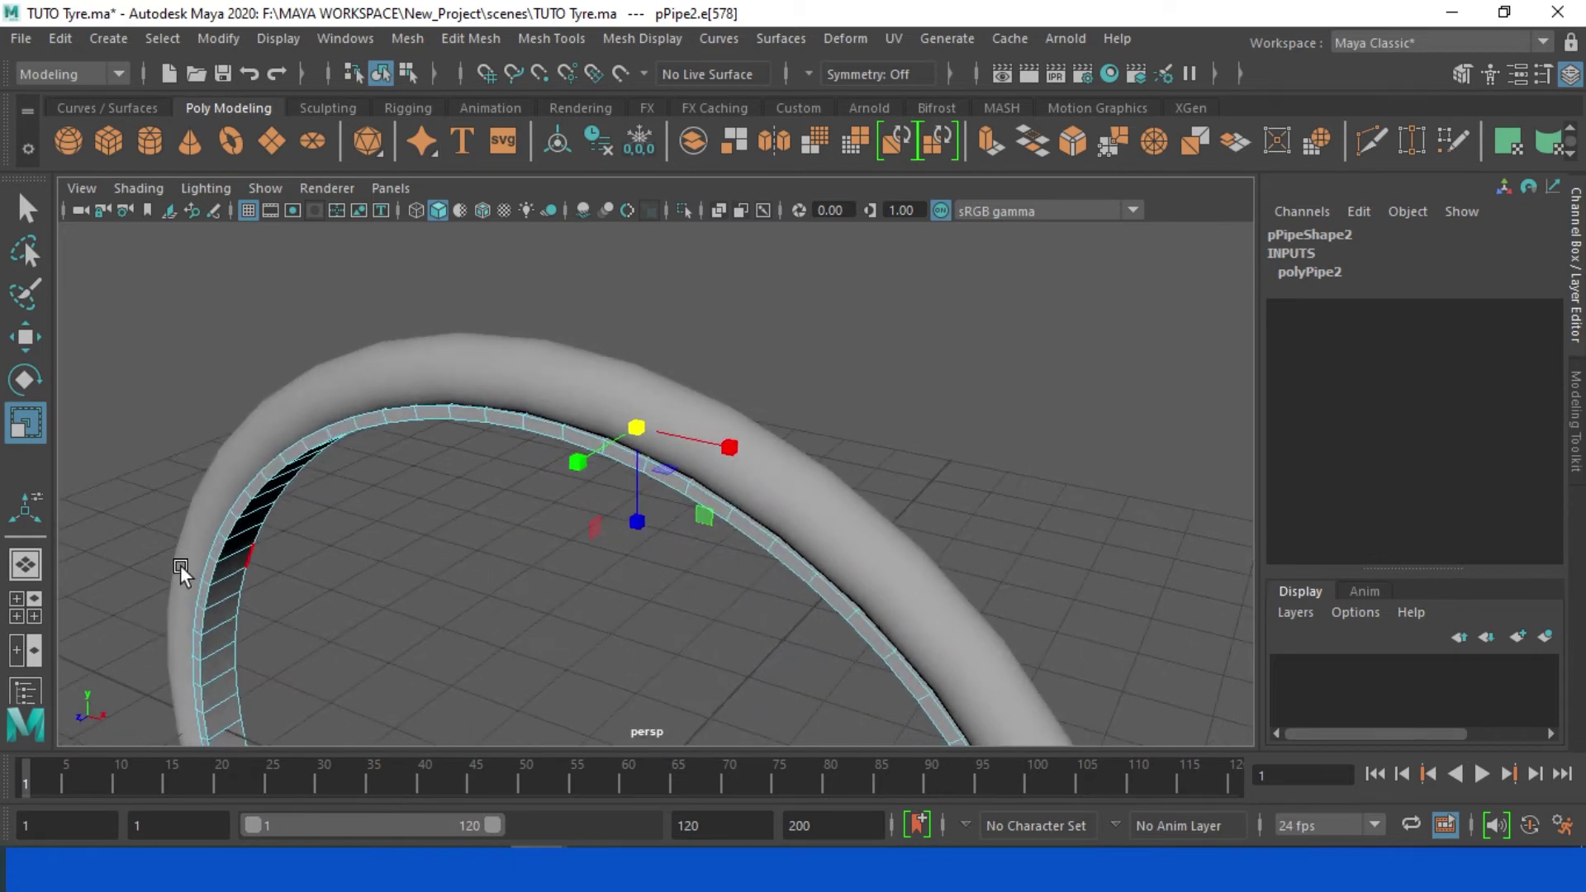
left_click(25, 334)
scroll(619, 470, "up", 3)
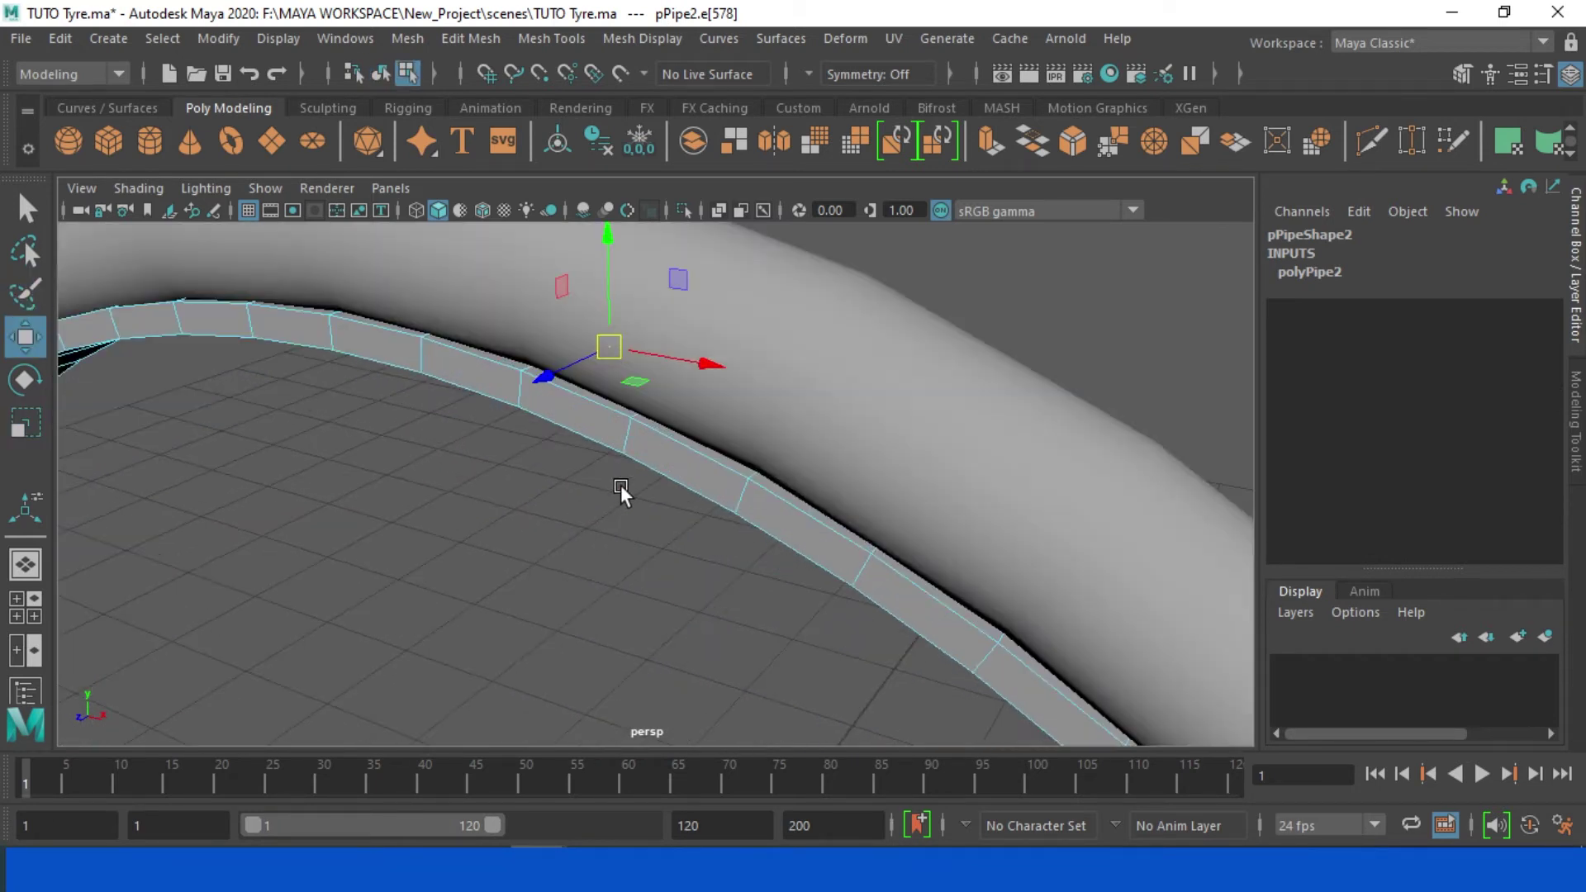
key("Caps_Lock")
right_click_drag(518, 393, 368, 454, "shift")
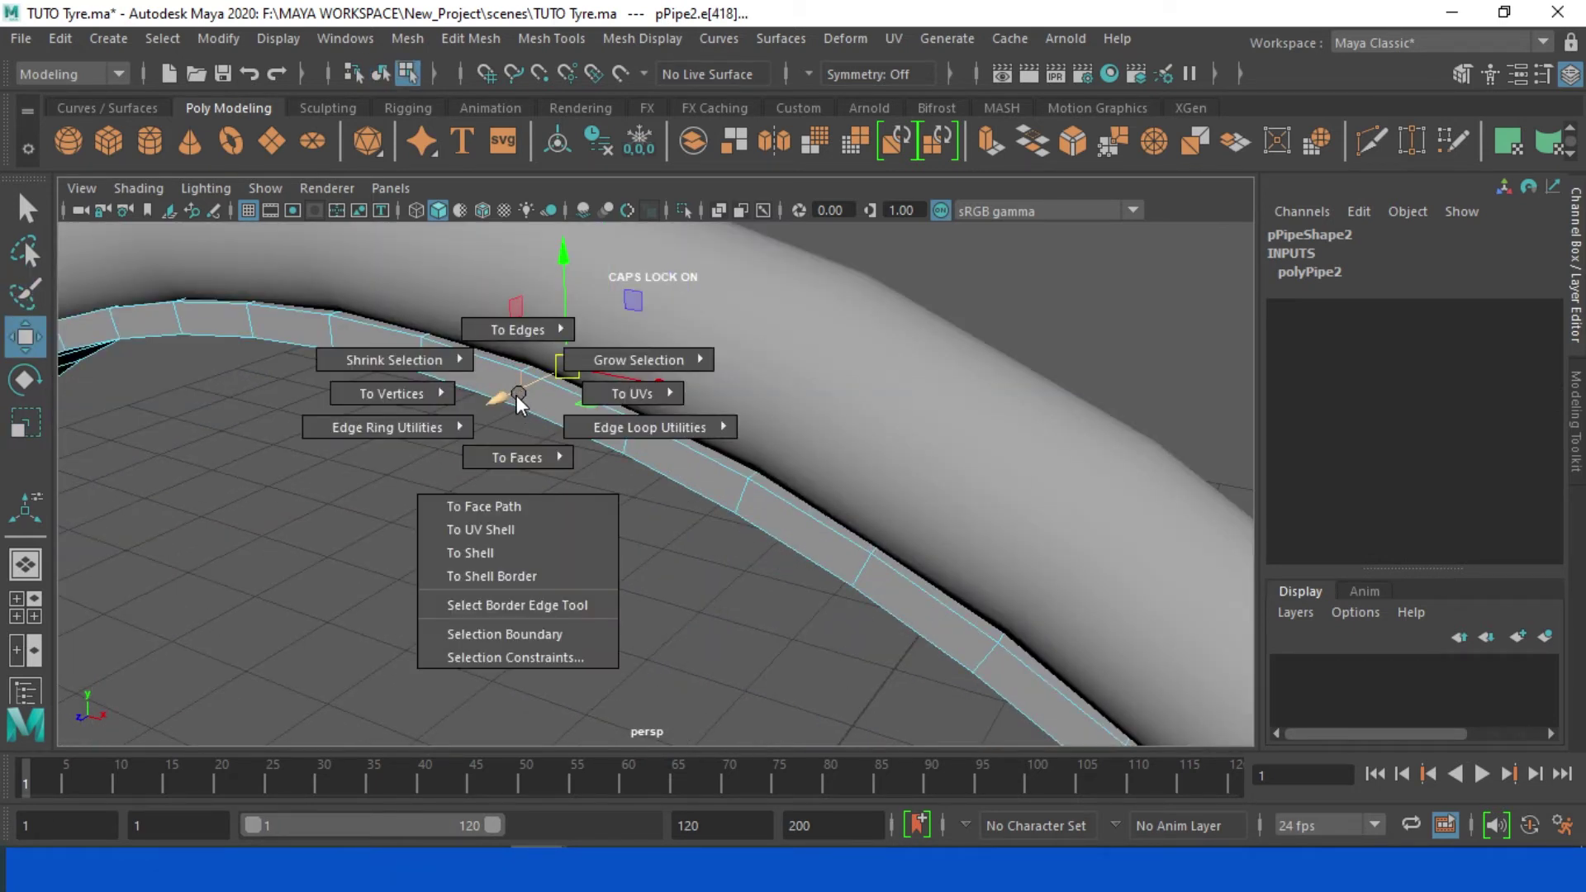
right_click_drag(525, 394, 533, 513, "shift")
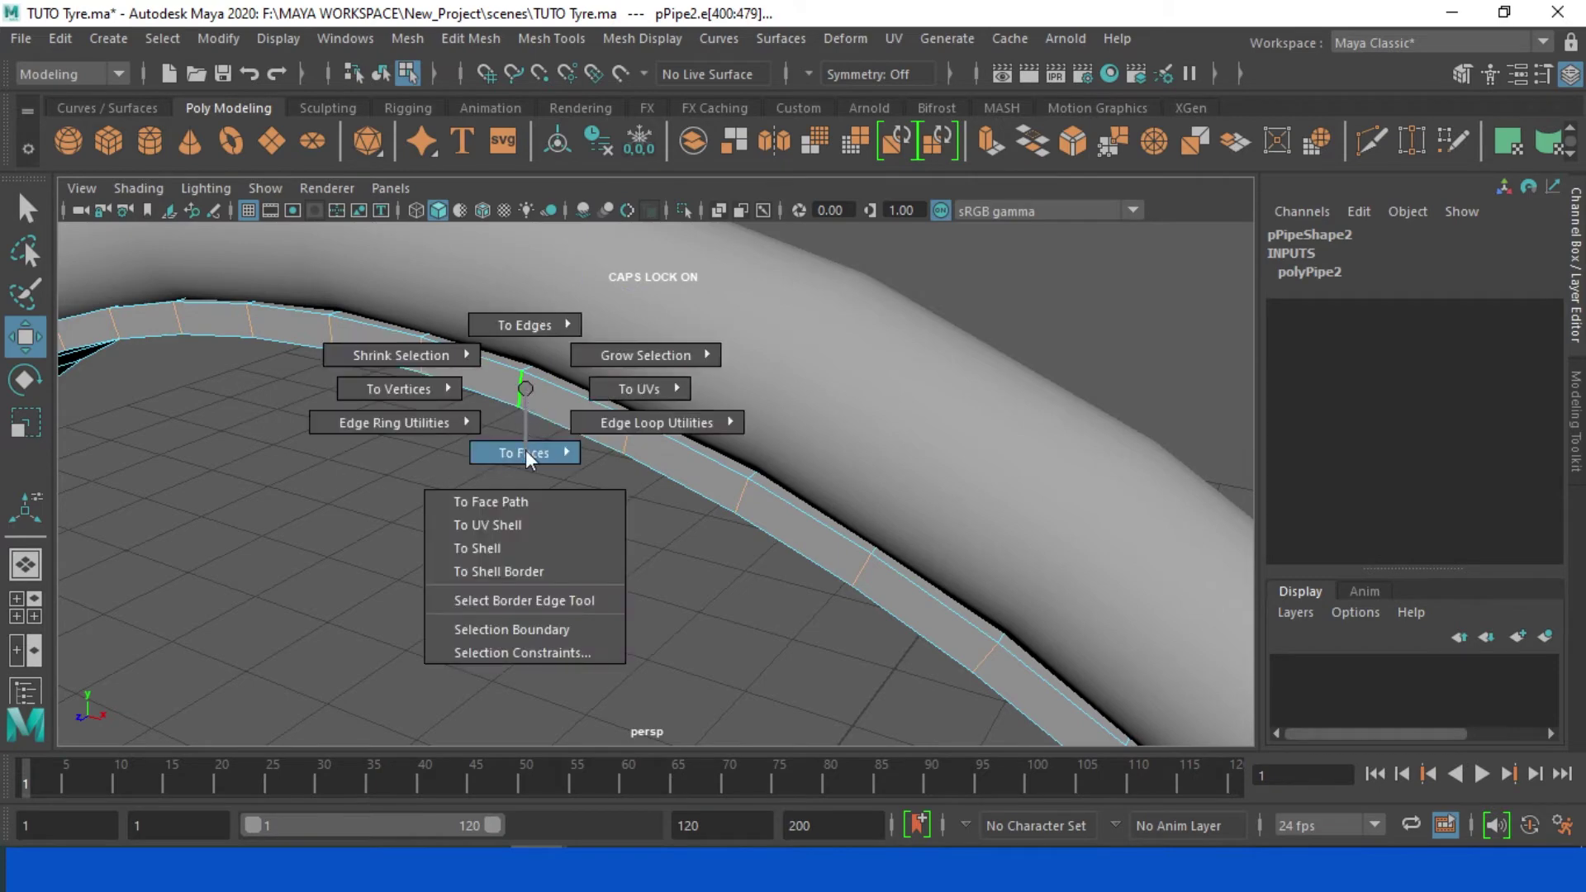
Step: Extrude the rim faces outward slightly, to a Local Translate Z of 0.0474
left_click(469, 39)
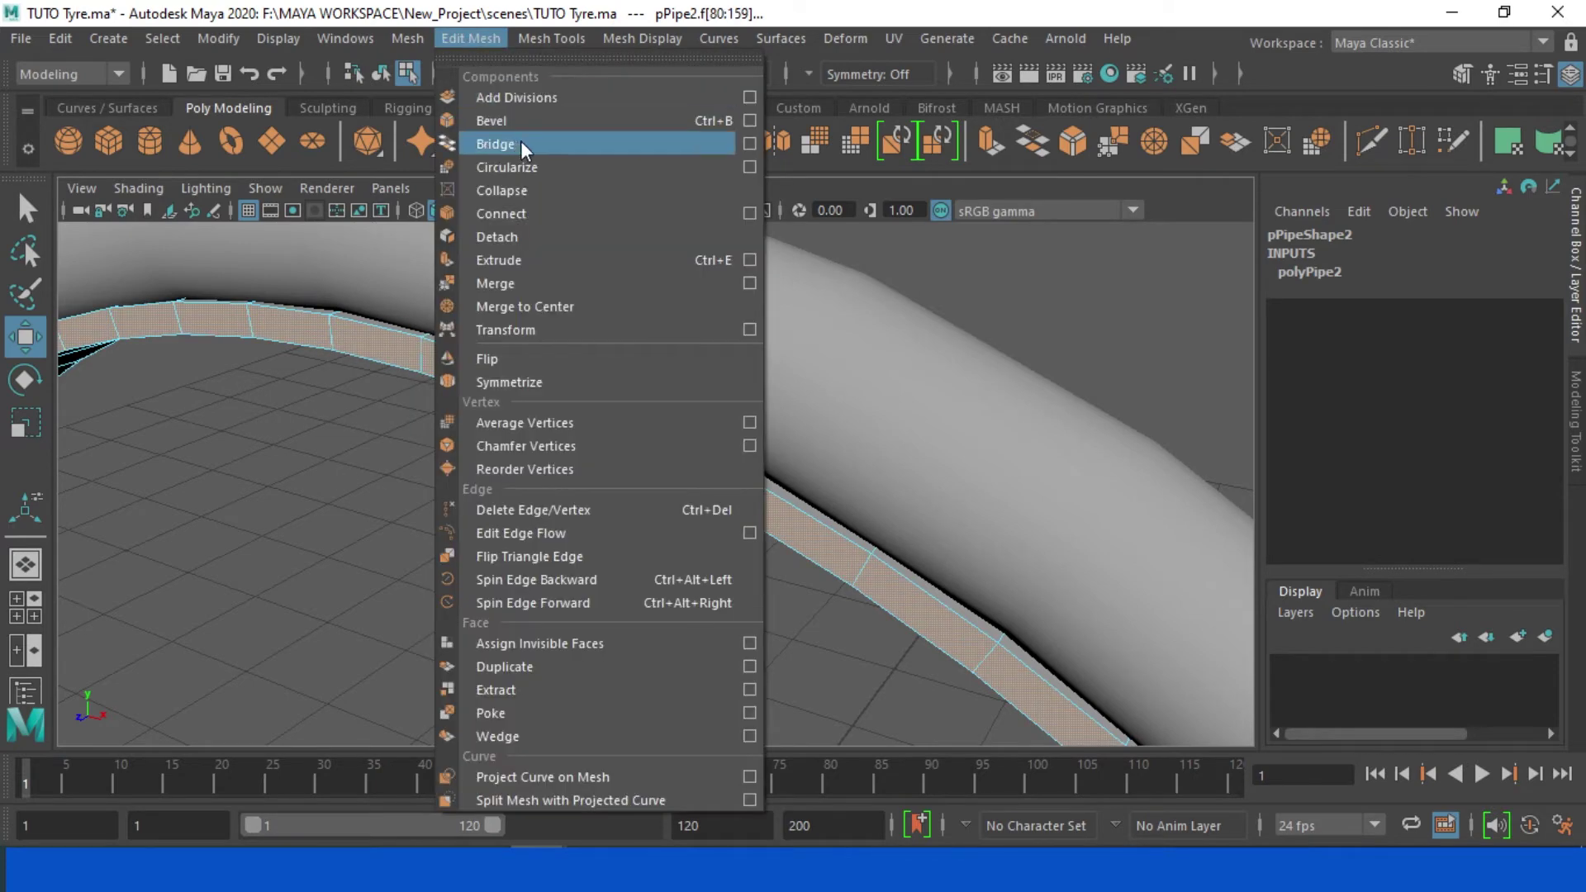
left_click(574, 257)
scroll(686, 496, "down", 5)
left_click_drag(700, 537, 656, 585, "alt")
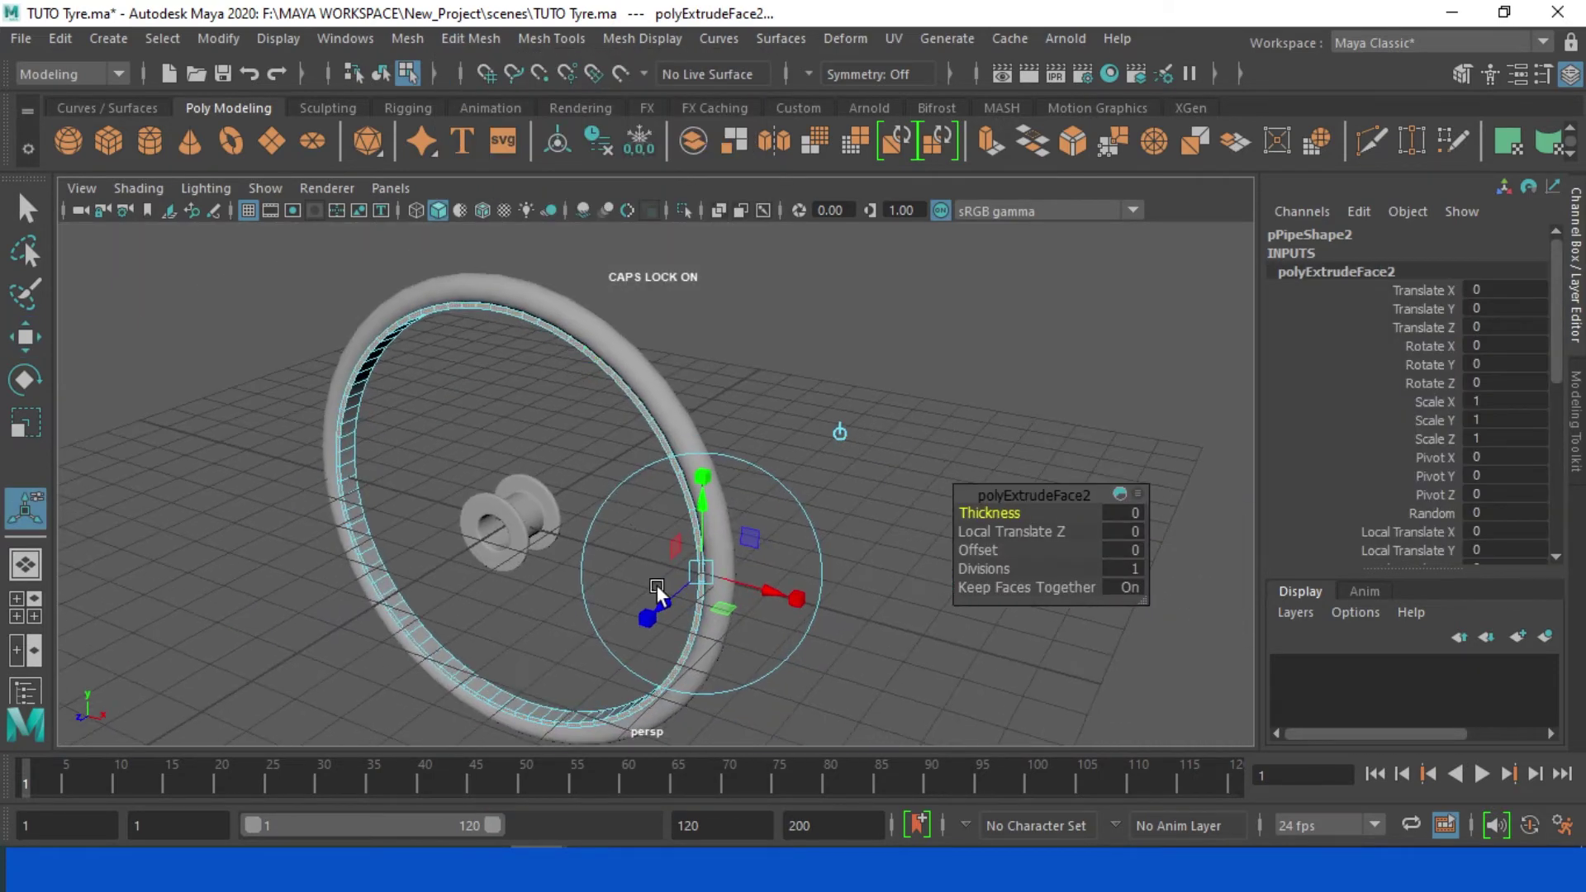
scroll(602, 464, "up", 5)
left_click_drag(602, 464, 578, 492, "alt")
mouse_move(720, 653)
left_mouse_down()
mouse_move(702, 659)
mouse_move(998, 661)
mouse_move(882, 669)
left_mouse_up()
left_click_drag(570, 683, 577, 666)
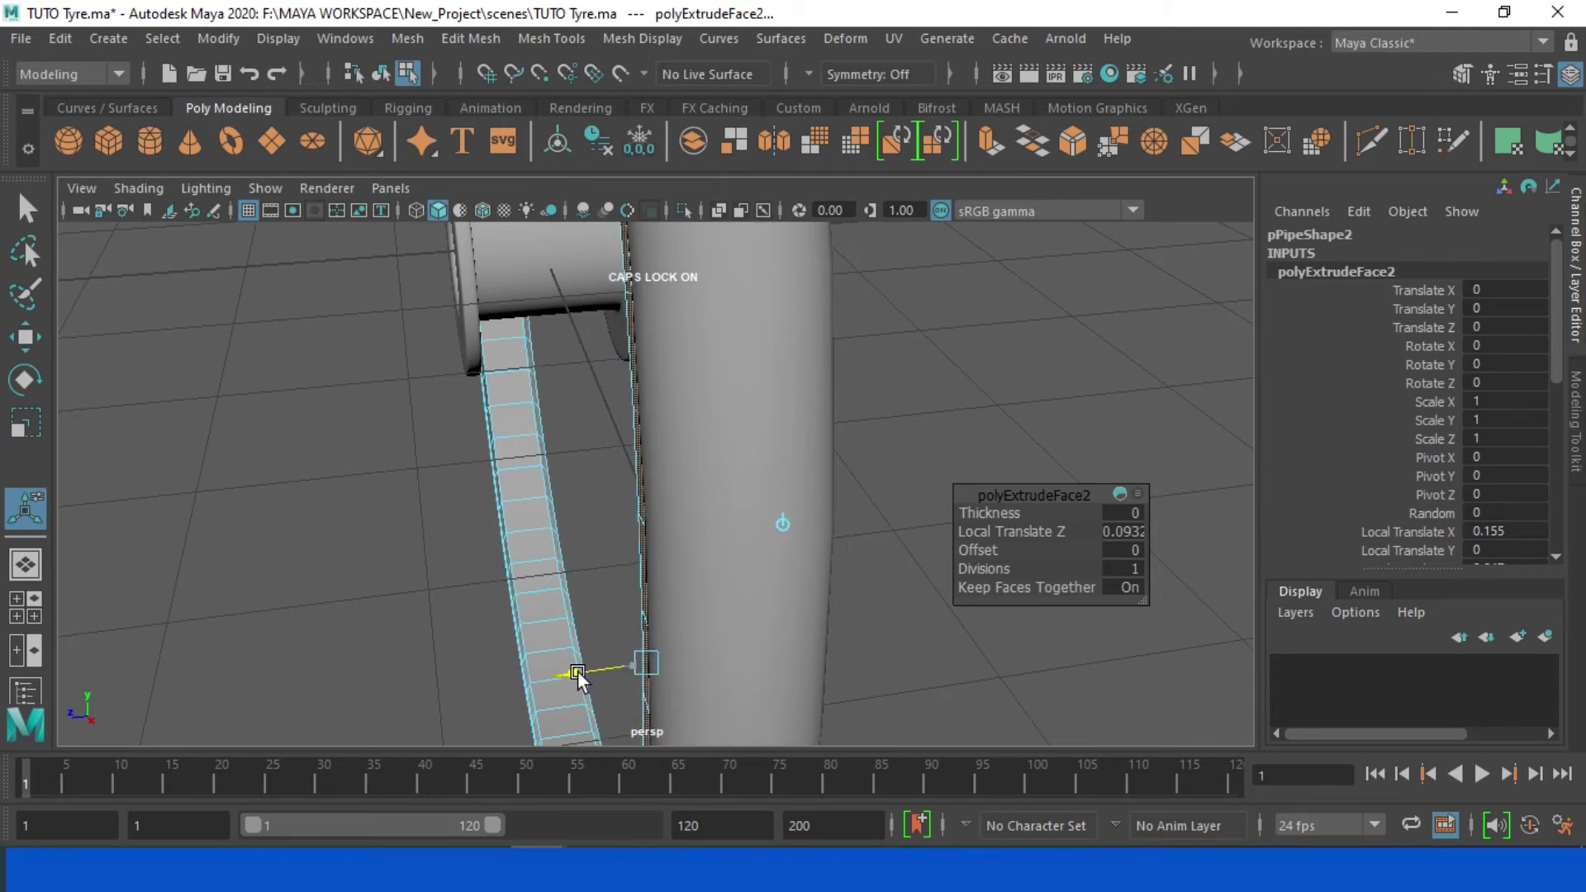
mouse_move(939, 661)
left_mouse_down("alt")
mouse_move(469, 643)
mouse_move(691, 651)
mouse_move(559, 658)
left_mouse_up("alt")
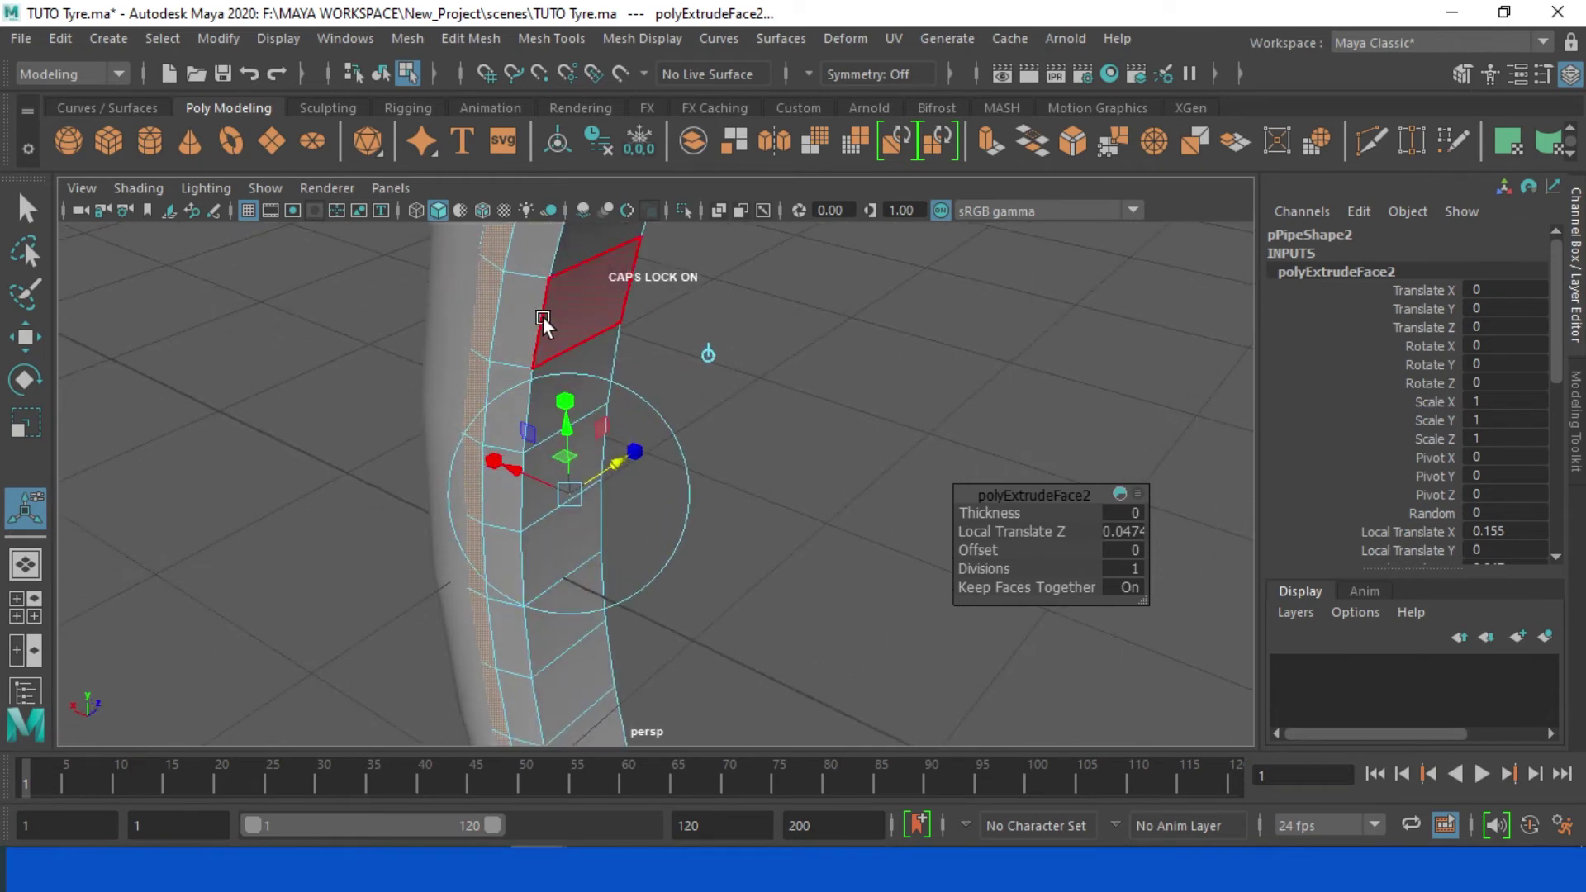
Step: Select the rim's full edge loop and scale it narrower along X
right_click_drag(542, 316, 542, 156)
double_click(625, 310, "shift")
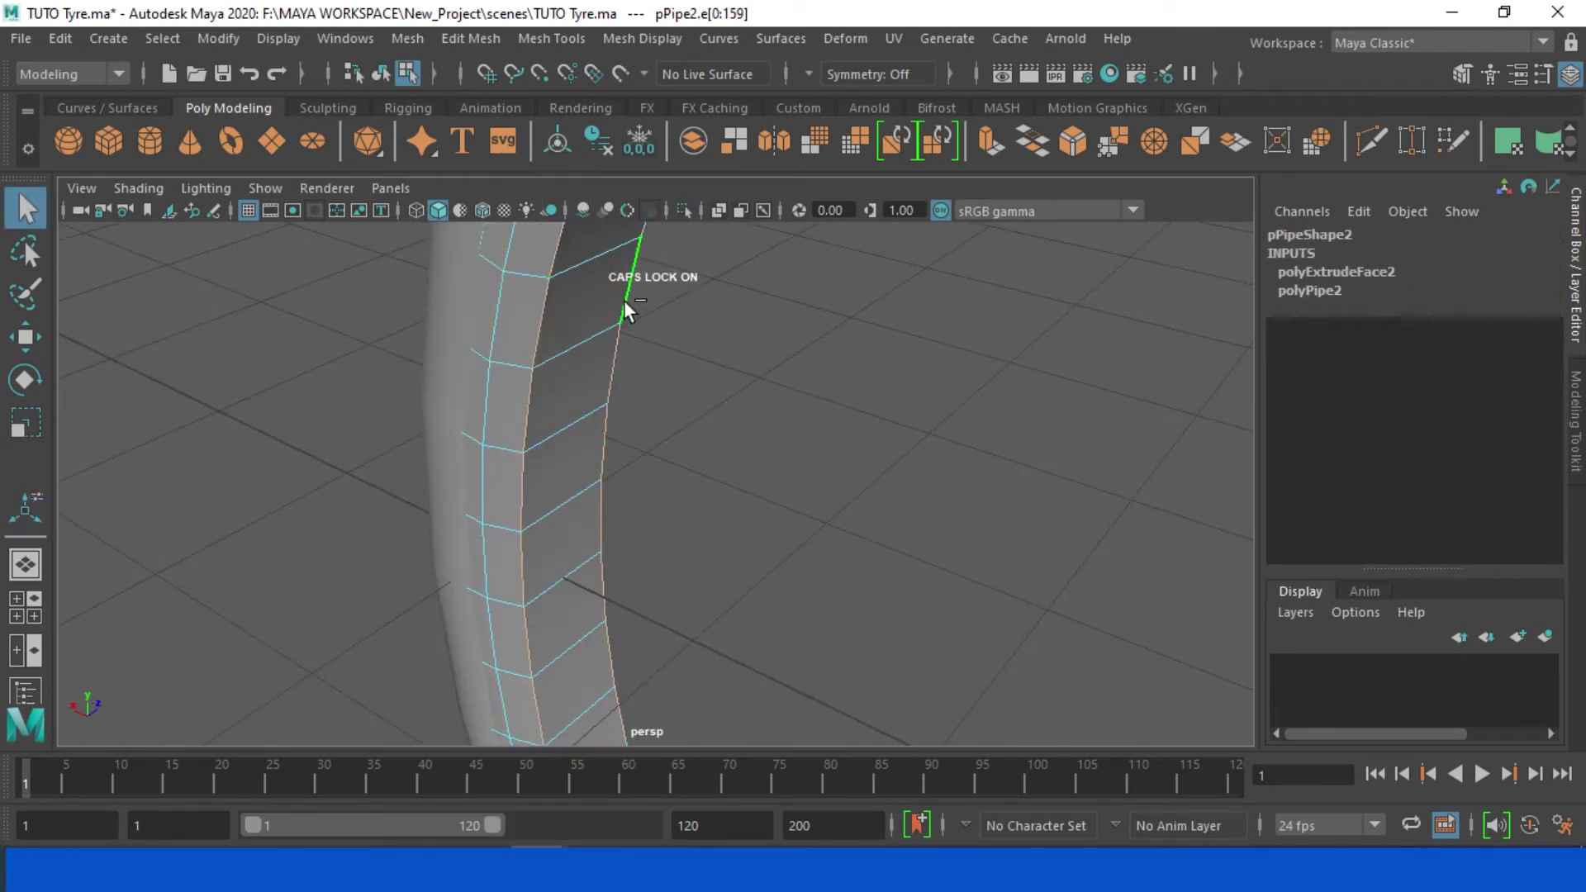
left_click(32, 428)
scroll(746, 474, "down", 5)
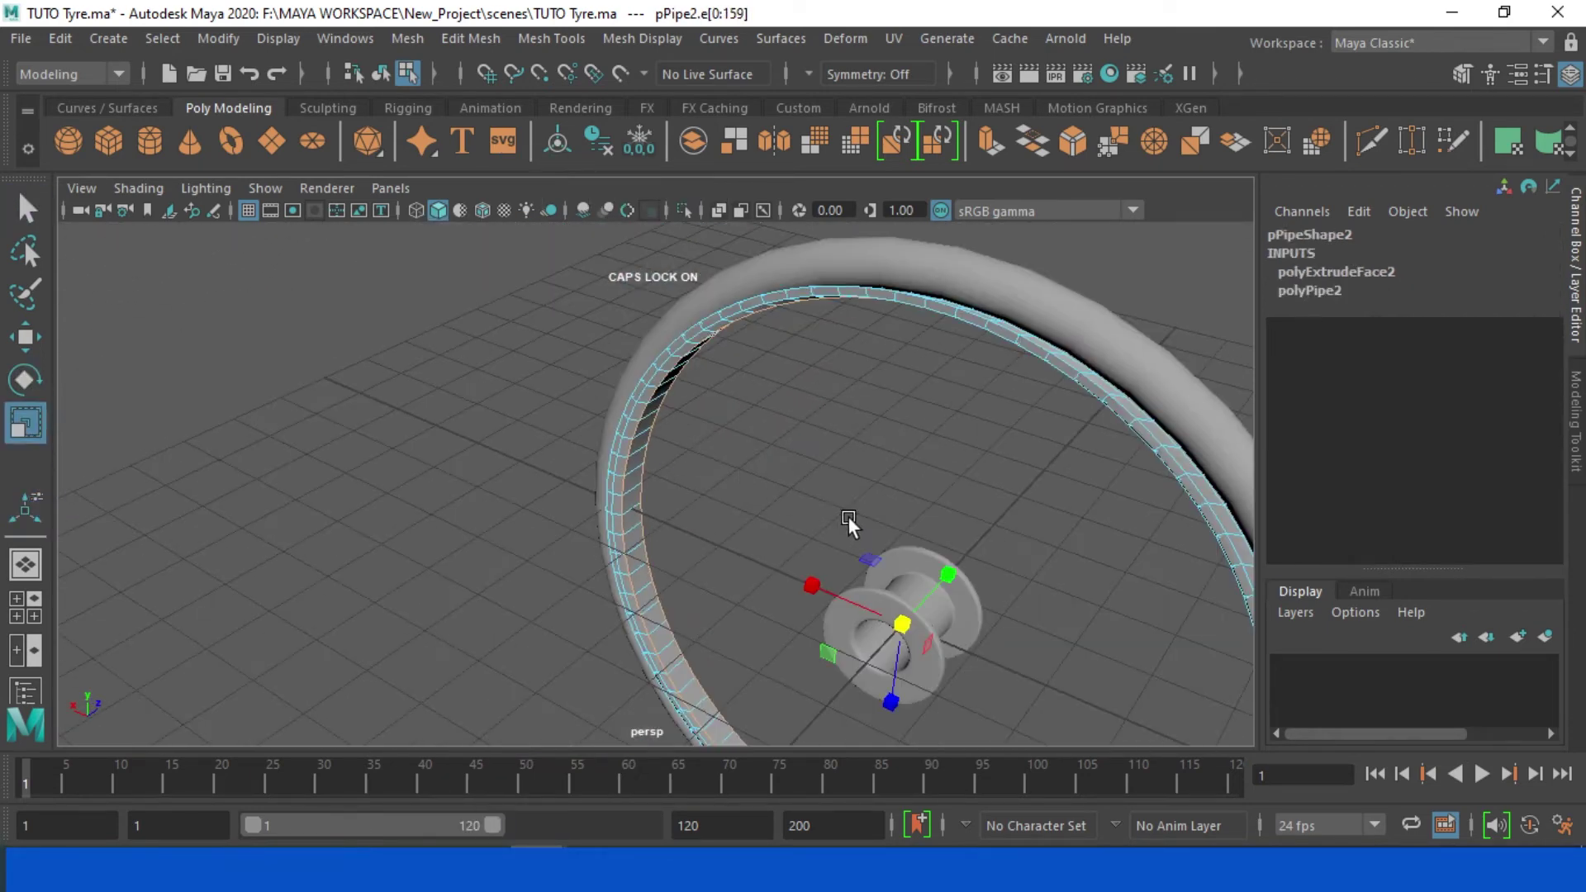
scroll(848, 517, "down", 2)
left_click_drag(900, 644, 880, 642)
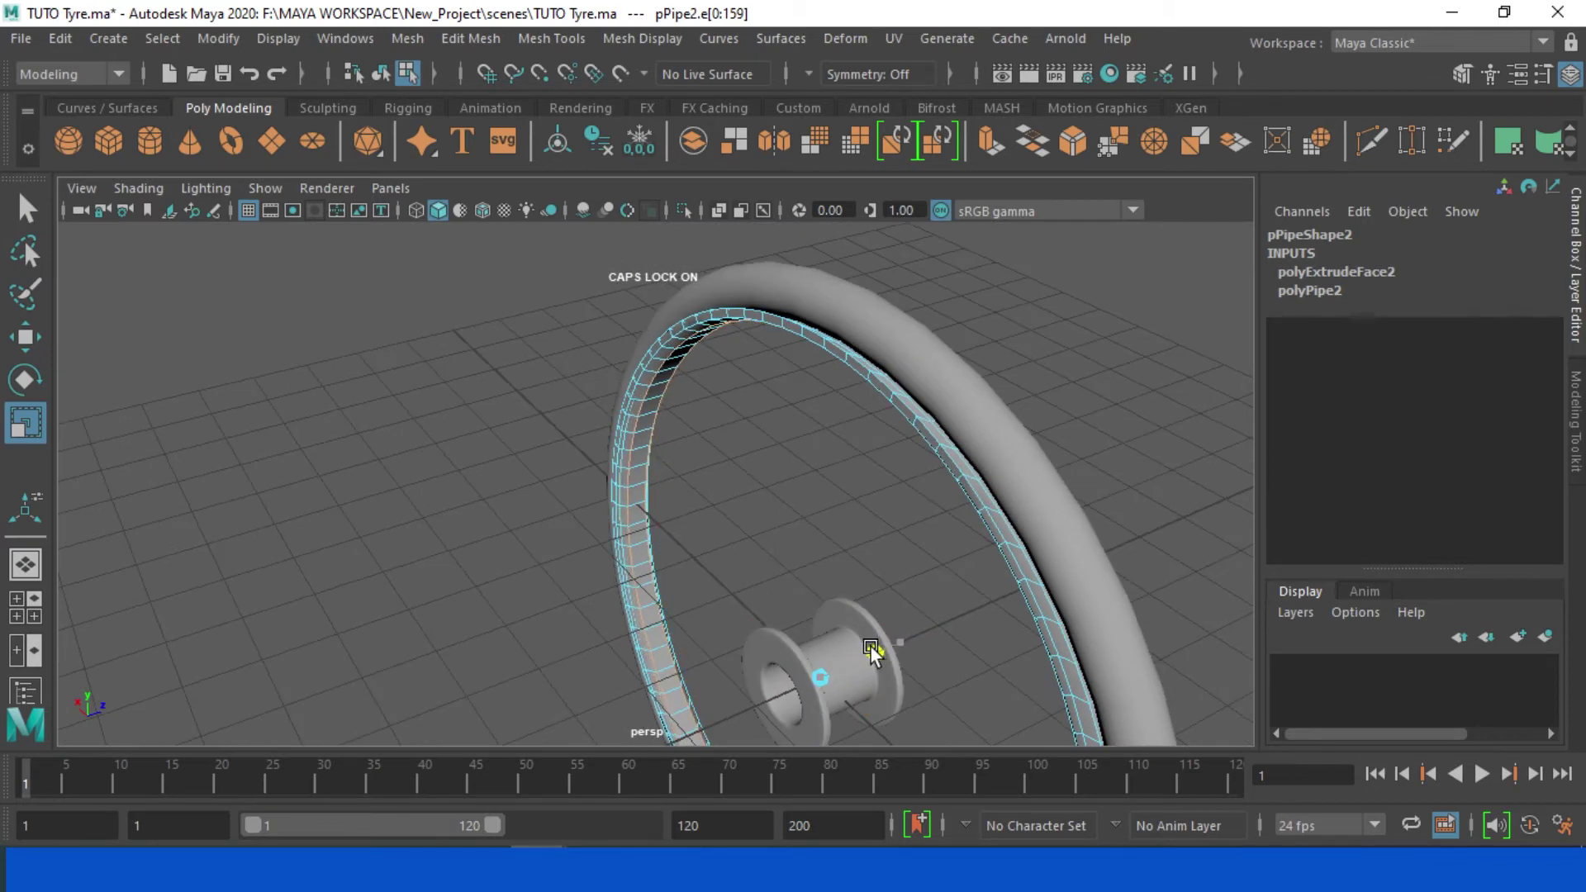
Step: Return the rim to object selection and save the scene
right_click_drag(660, 235, 776, 195)
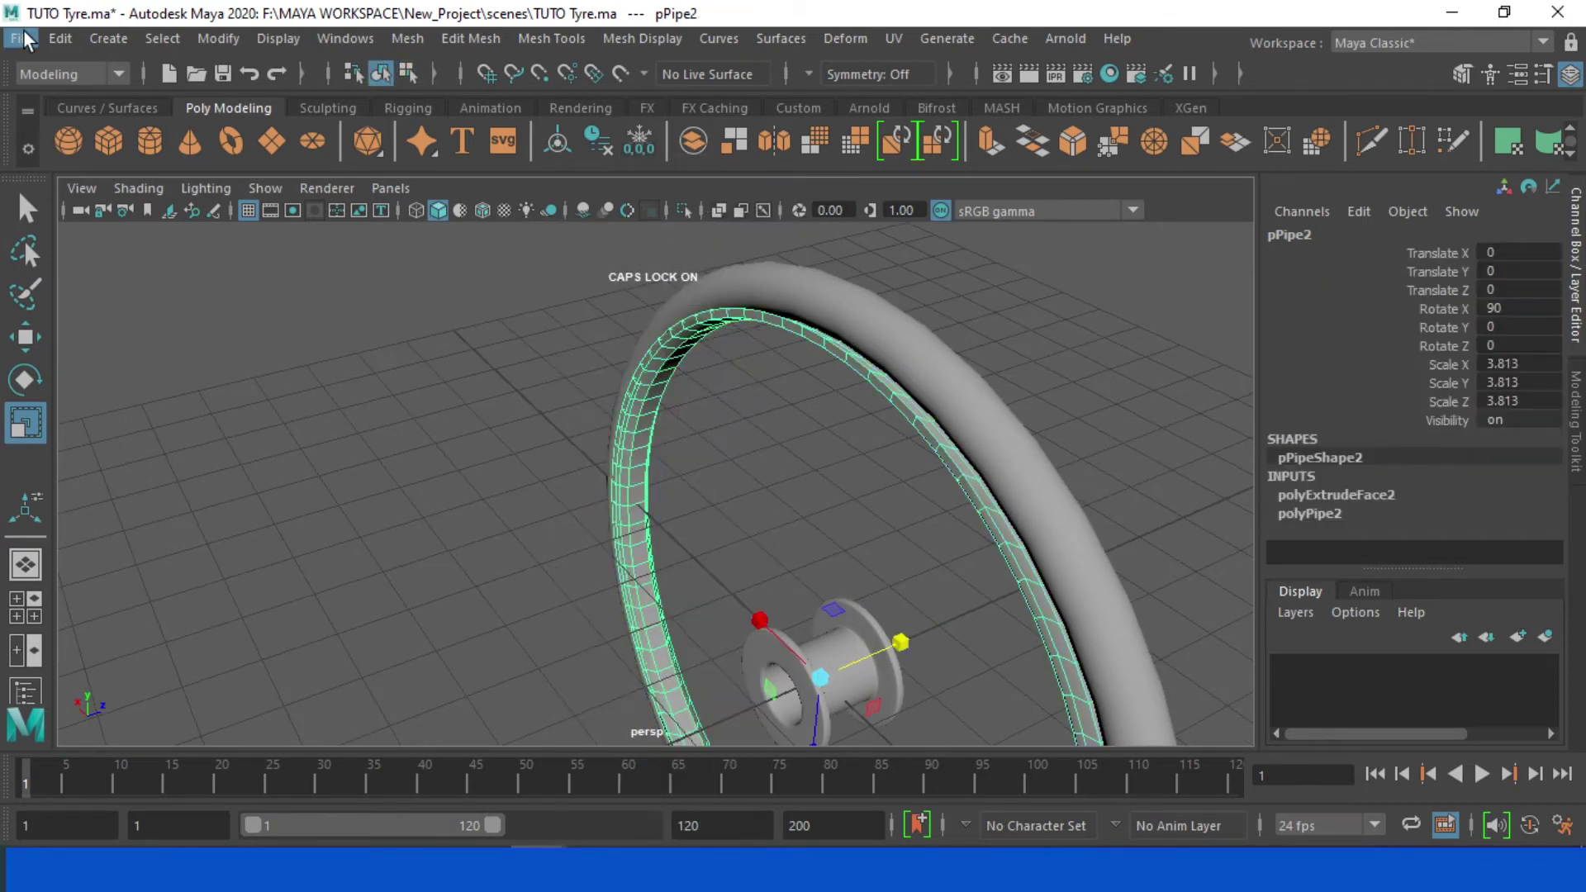
left_click(21, 38)
left_click(66, 101)
Step: Assign a new Blinn material to the inner rim
left_click_drag(495, 396, 697, 486, "alt")
scroll(1060, 546, "down", 3)
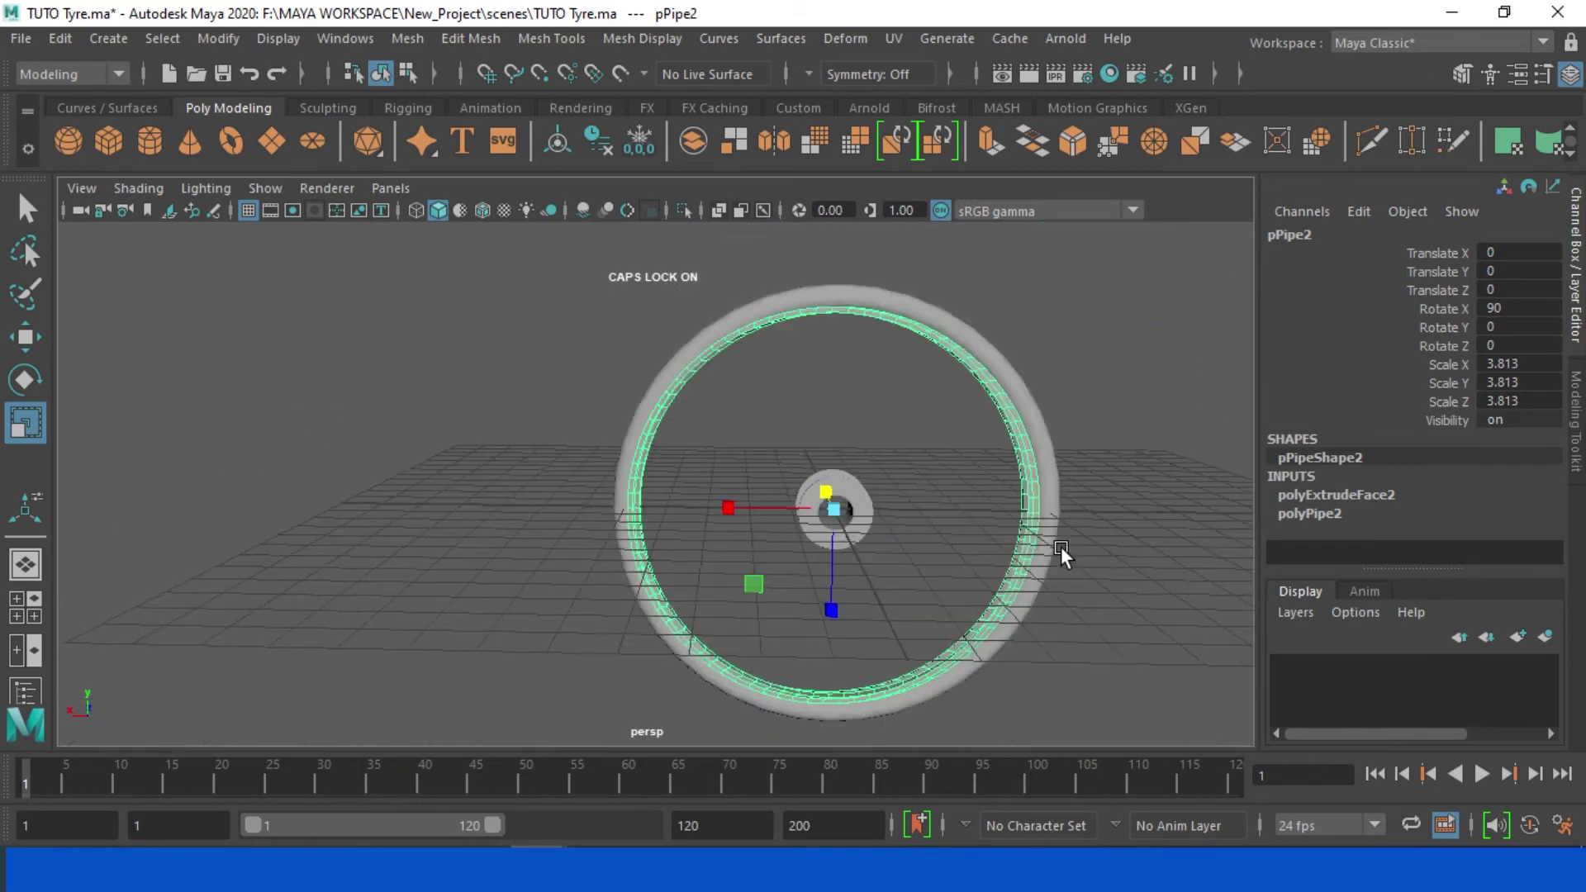
middle_click_drag(1061, 547, 933, 556, "alt")
left_click(934, 556)
mouse_move(923, 548)
left_mouse_down("alt")
mouse_move(871, 598)
mouse_move(874, 621)
mouse_move(803, 591)
mouse_move(829, 580)
mouse_move(943, 602)
mouse_move(876, 512)
left_mouse_up("alt")
left_click(869, 502)
right_click_drag(869, 502, 862, 815)
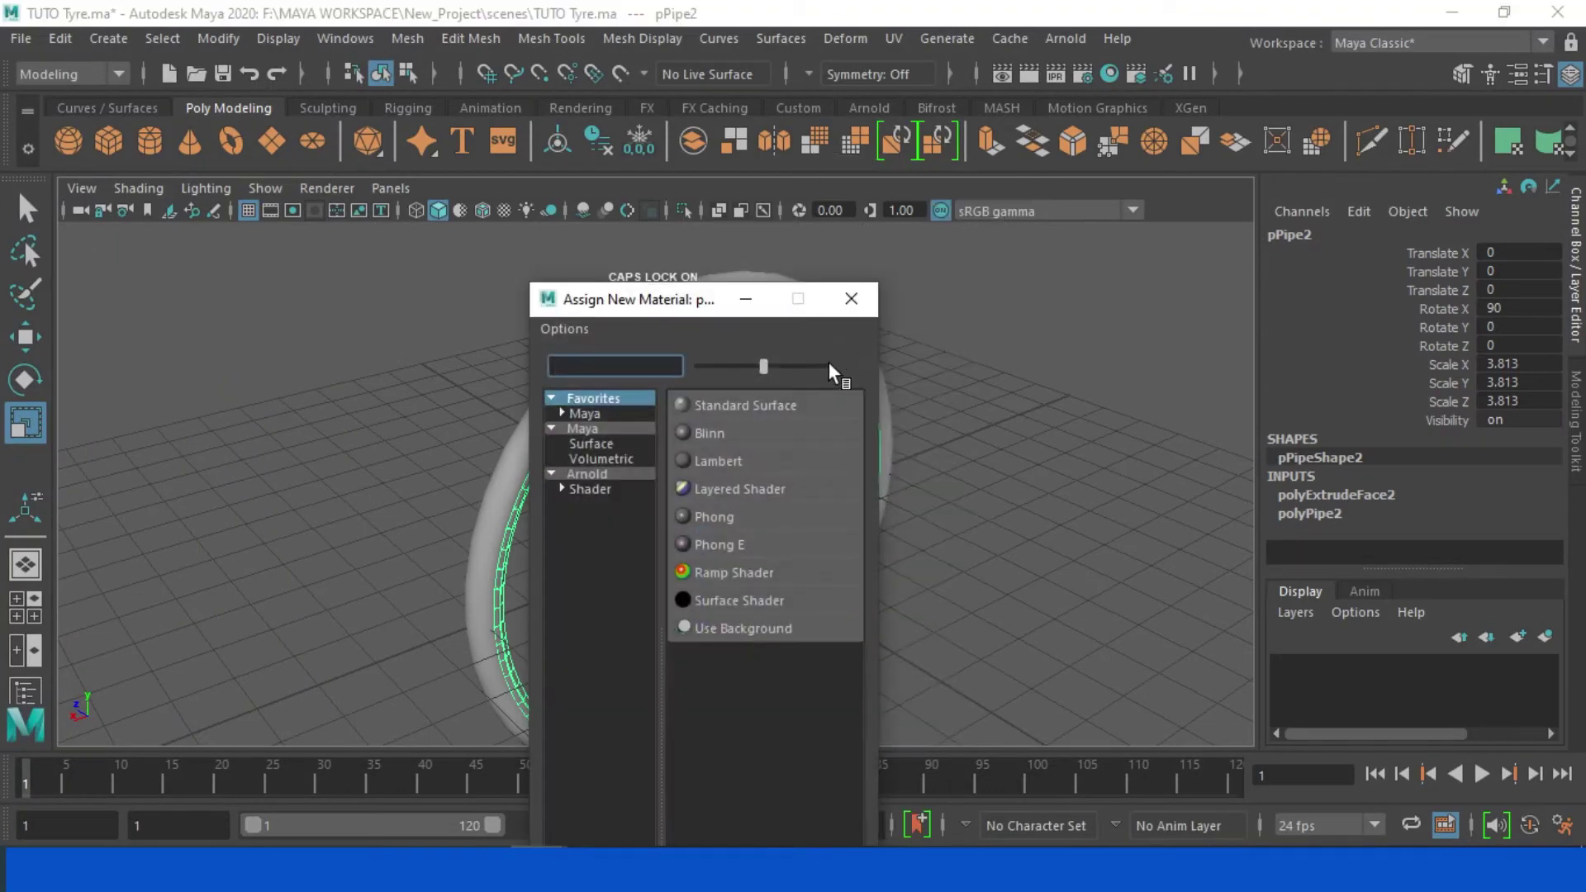
left_click(715, 432)
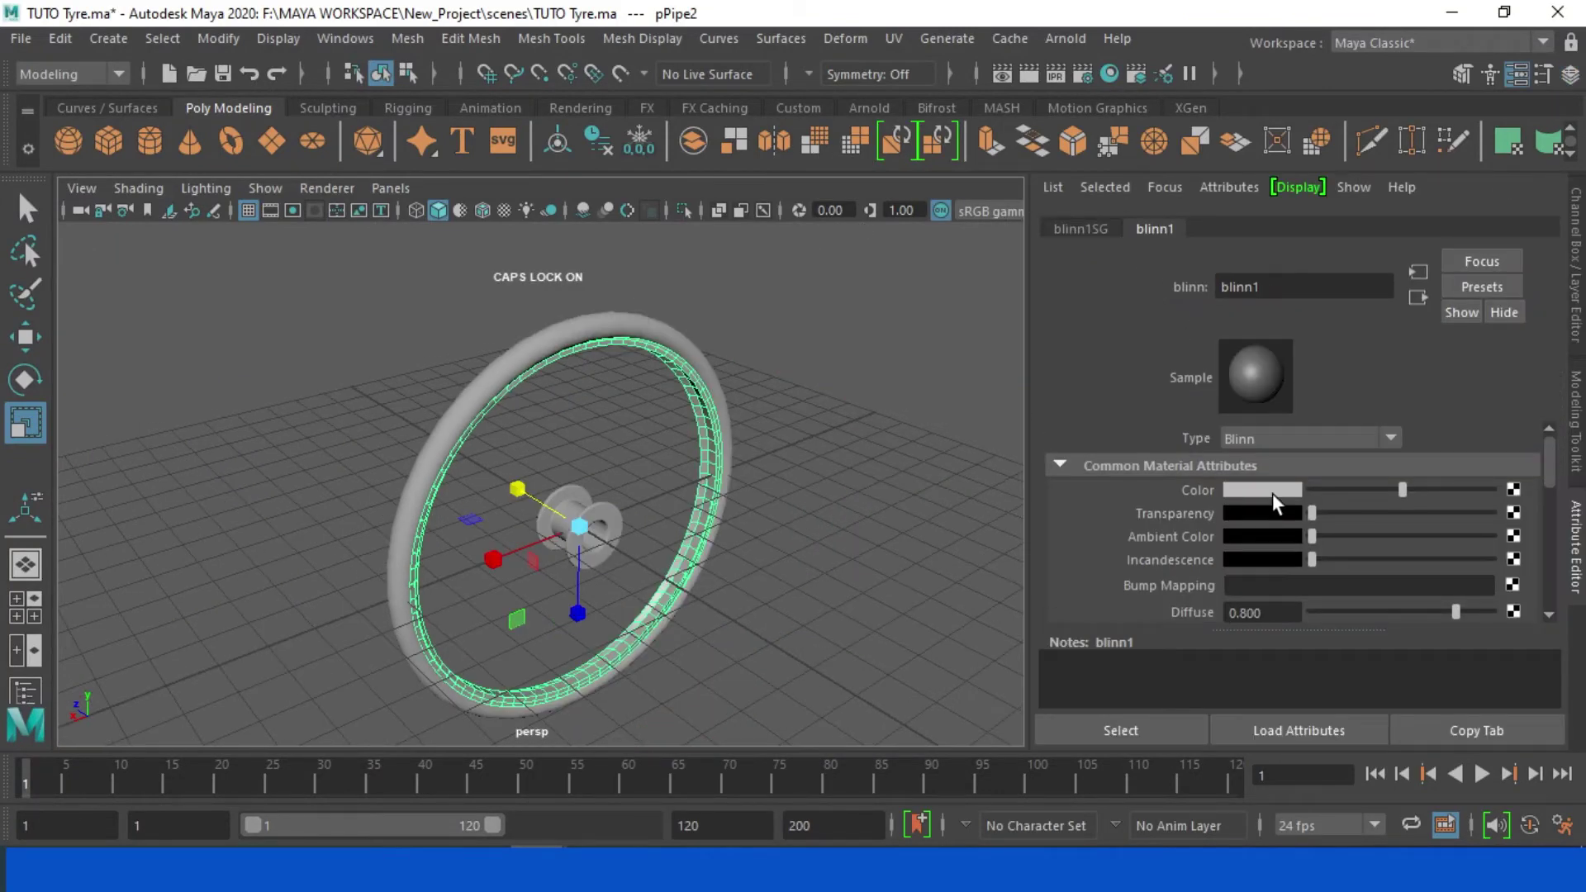
left_click(1272, 493)
left_click(940, 519)
Step: Assign a new Phong E material to the torus tyre and set its colour to black
scroll(820, 530, "up", 5)
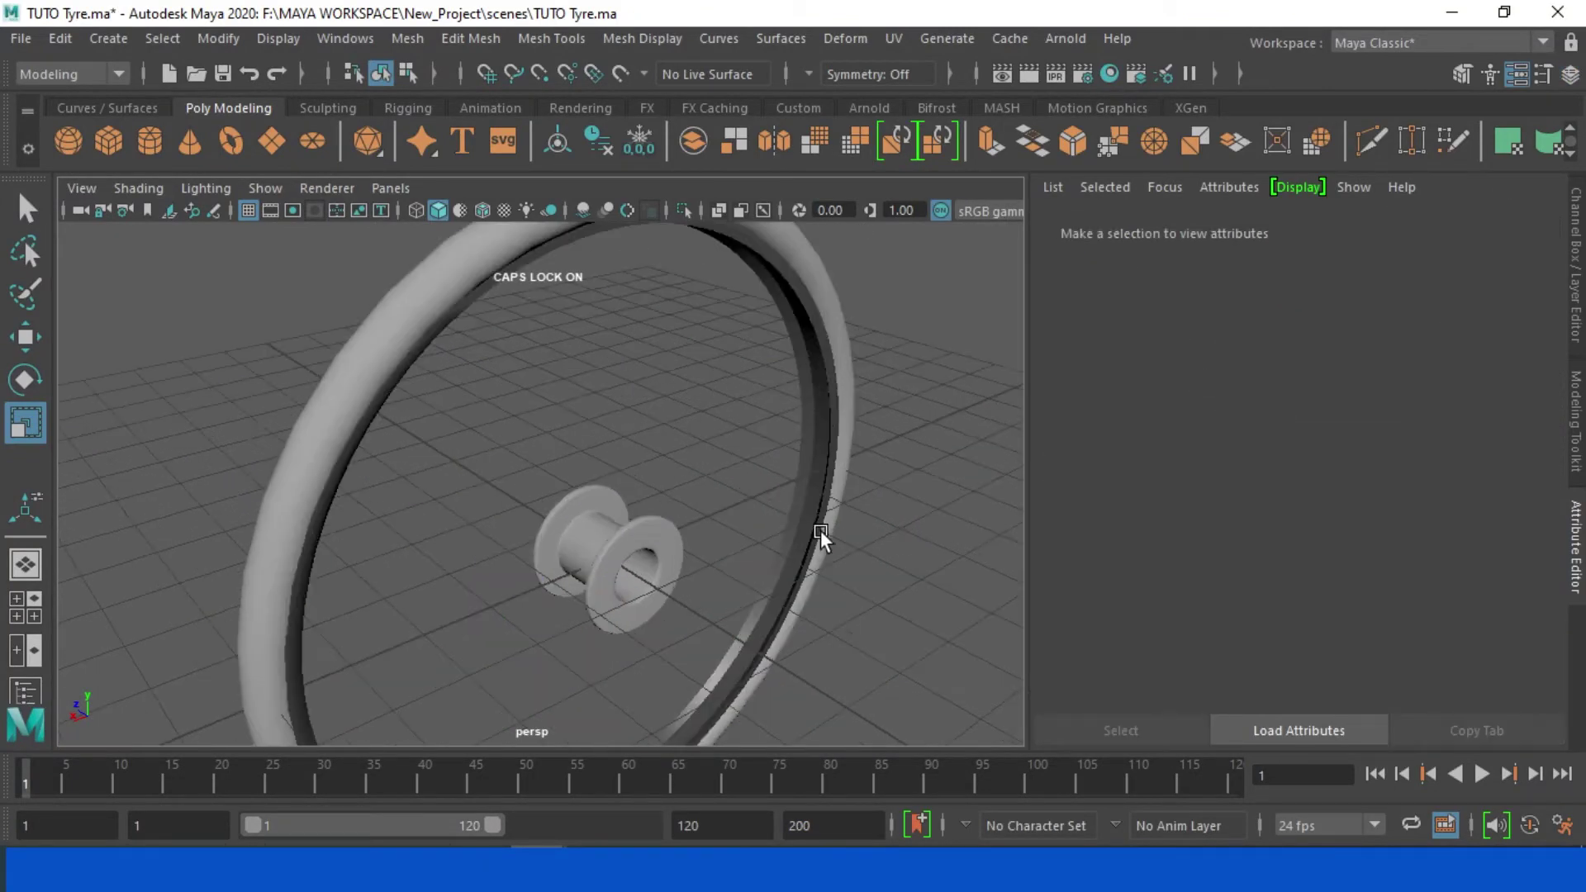
mouse_move(820, 530)
left_mouse_down("alt")
mouse_move(820, 459)
mouse_move(902, 594)
mouse_move(729, 566)
mouse_move(831, 553)
mouse_move(760, 542)
left_mouse_up("alt")
scroll(630, 538, "down", 5)
left_click_drag(630, 538, 592, 541, "alt")
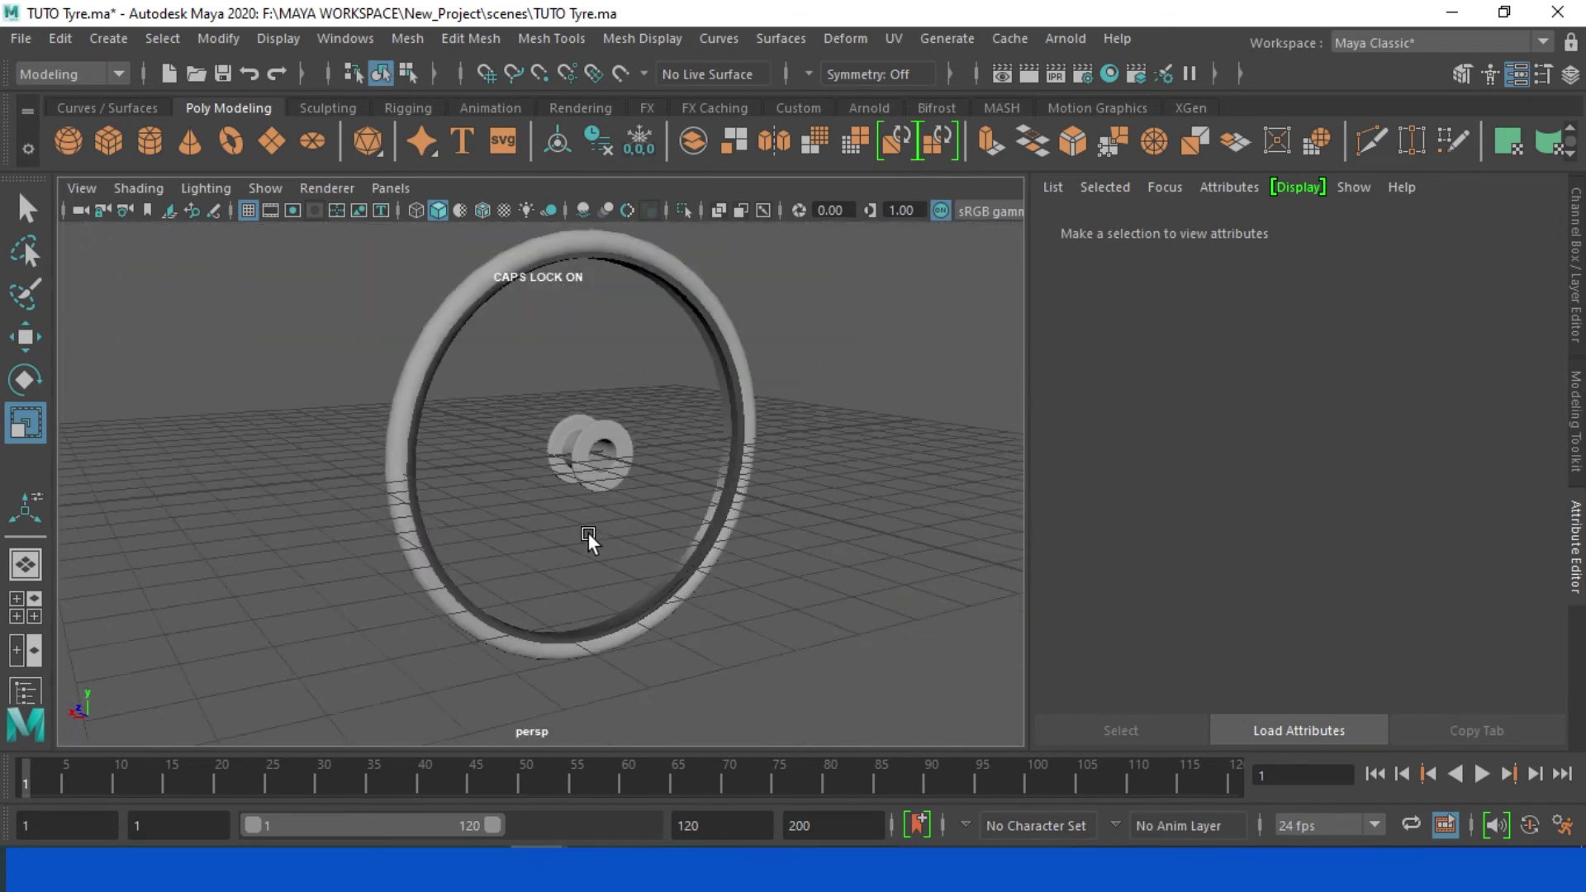
left_click(674, 270)
right_click_drag(674, 269, 627, 824)
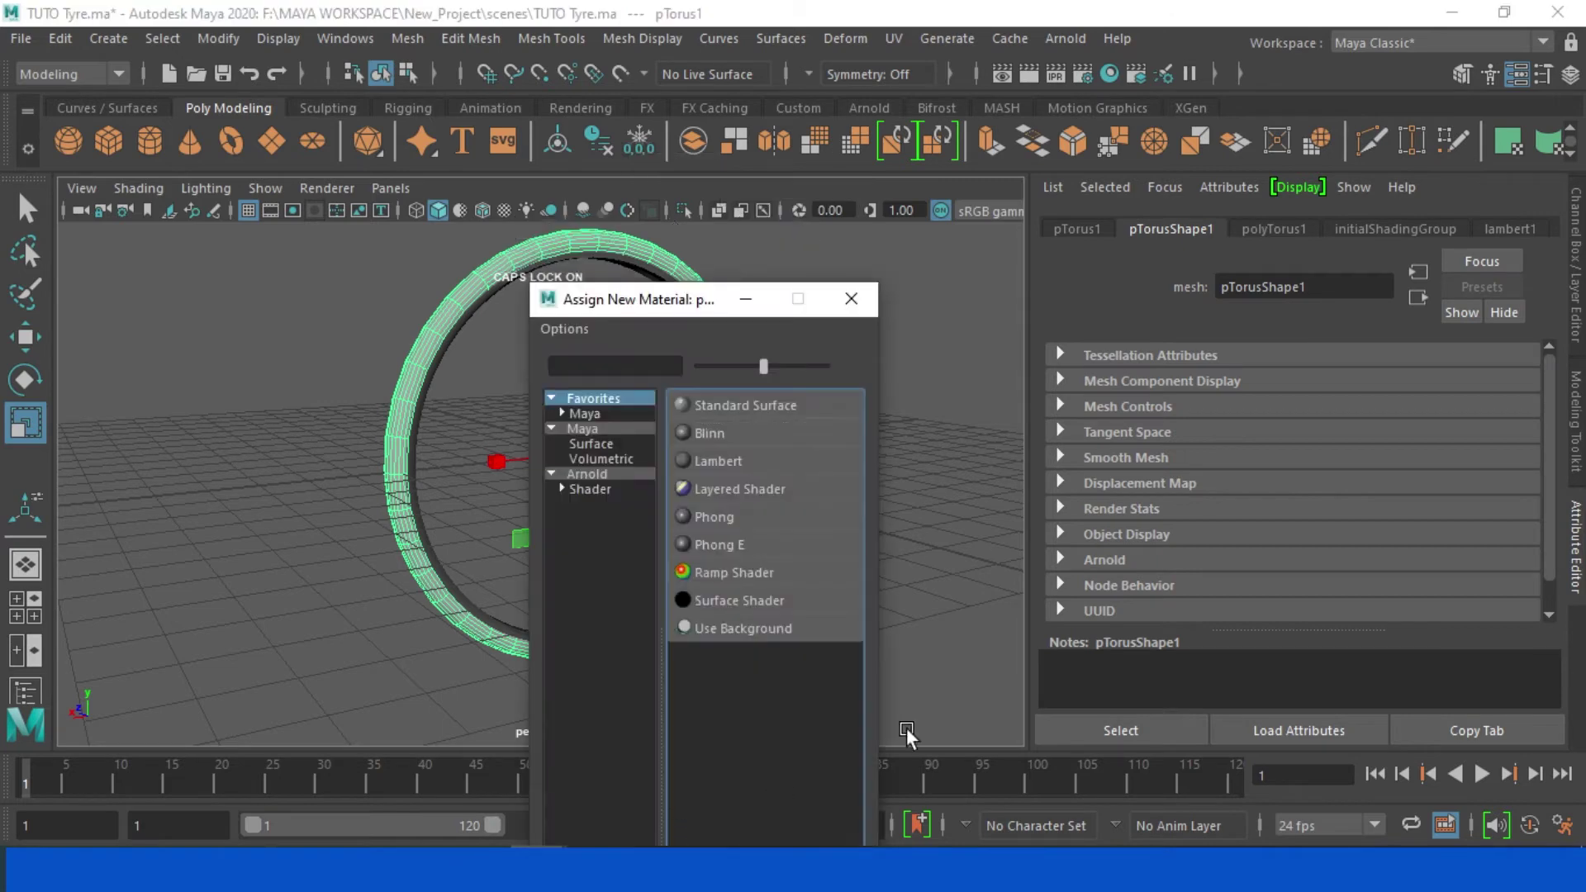
left_click(737, 545)
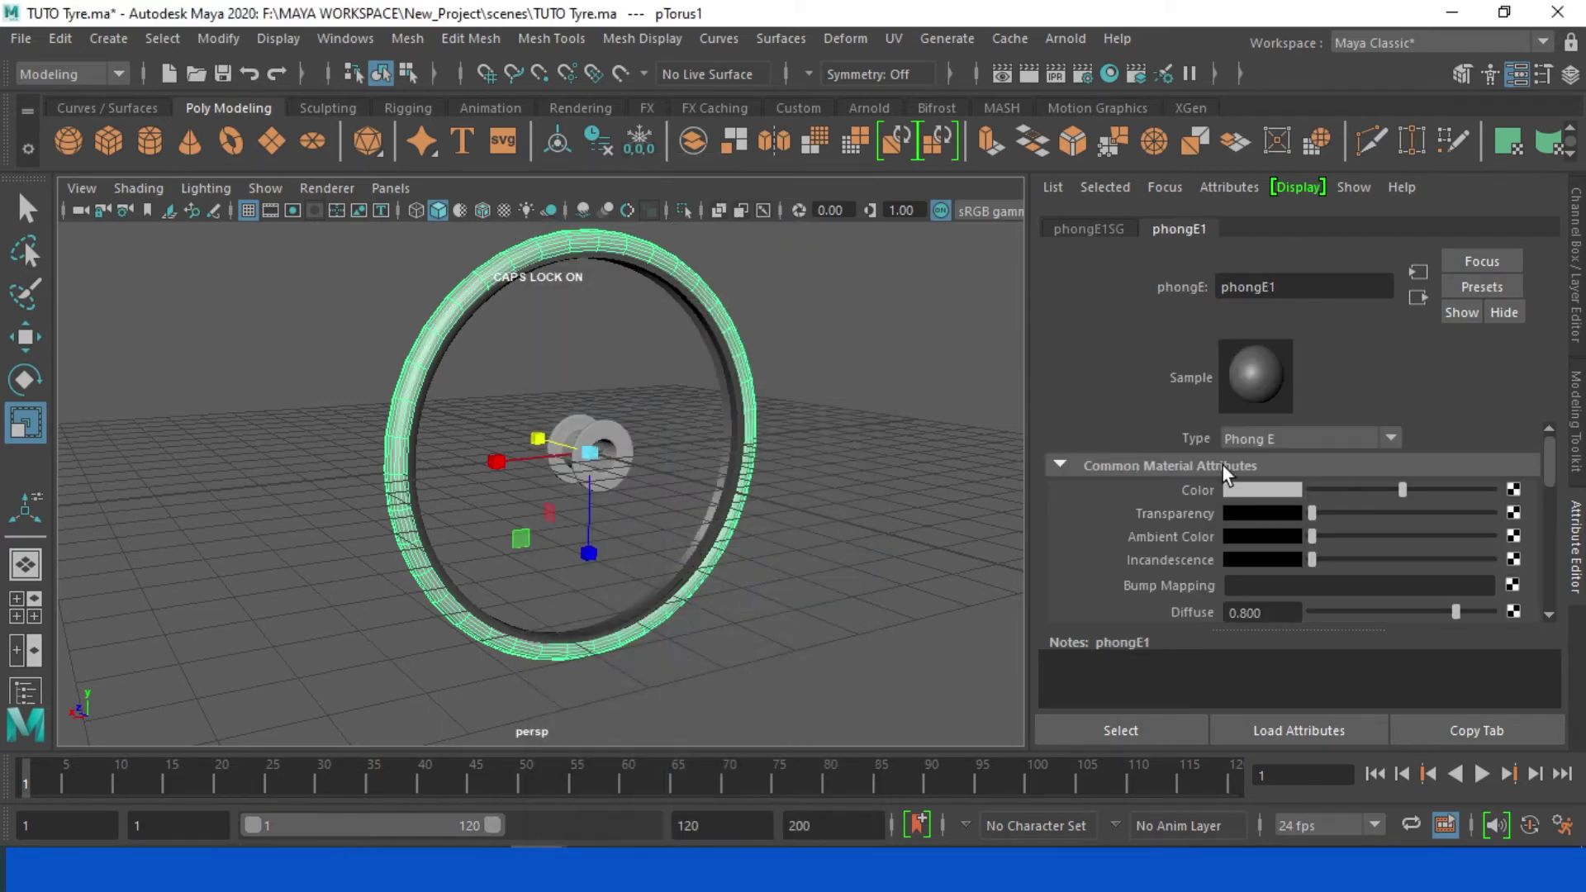
left_click(1277, 487)
left_click_drag(1240, 608, 1141, 609)
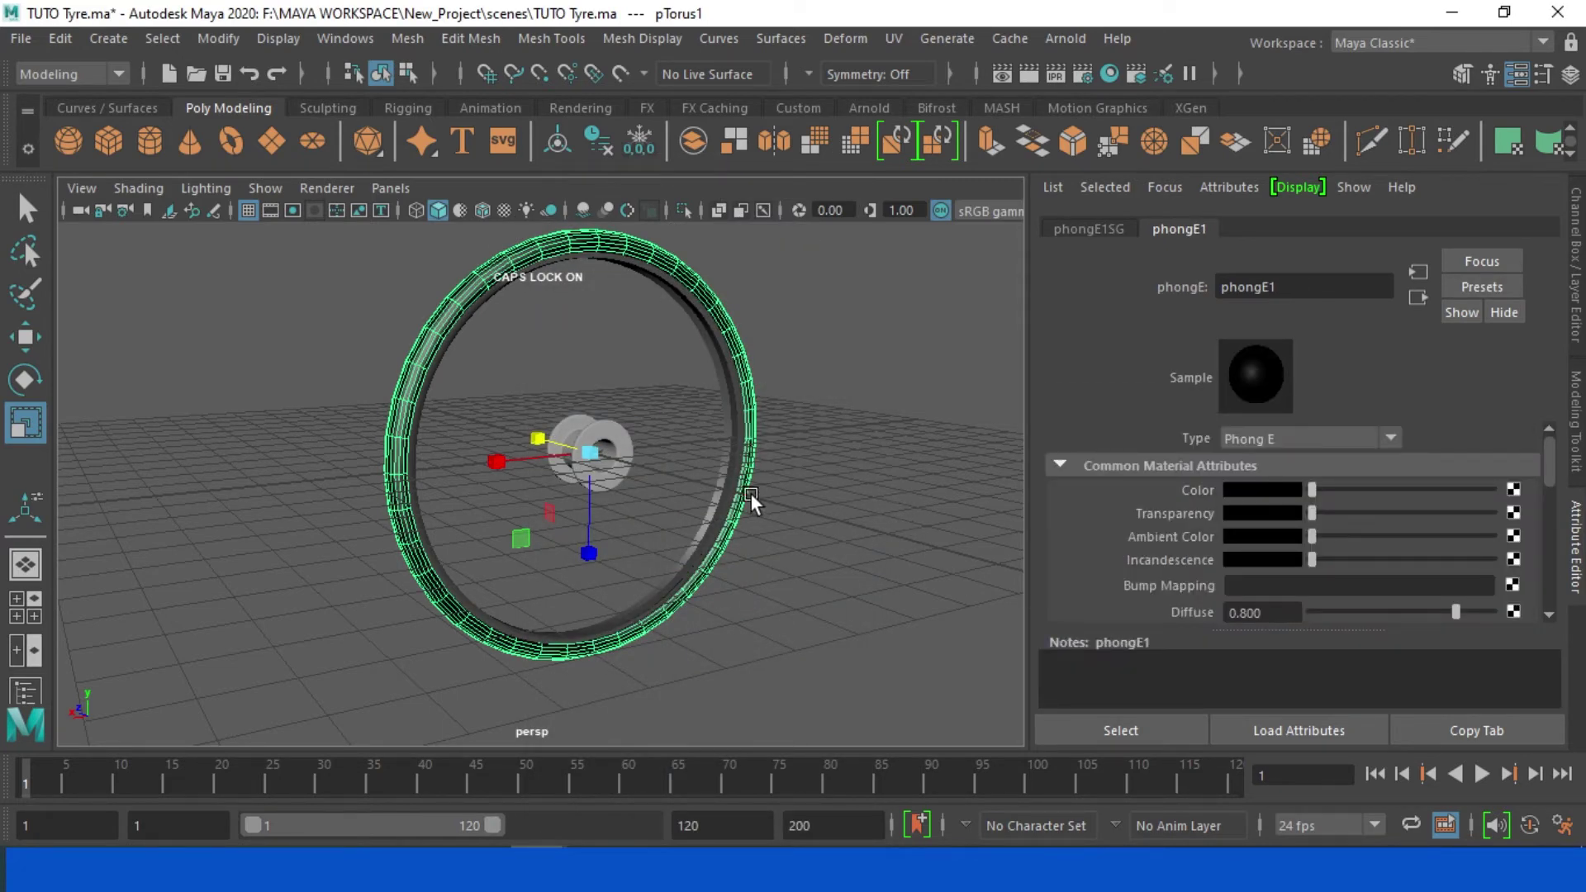
left_click(823, 464)
mouse_move(823, 464)
left_mouse_down("alt")
mouse_move(970, 517)
mouse_move(880, 493)
mouse_move(854, 468)
mouse_move(868, 468)
left_mouse_up("alt")
Step: Switch all objects to flat shading, then back to smooth shading
left_click(139, 187)
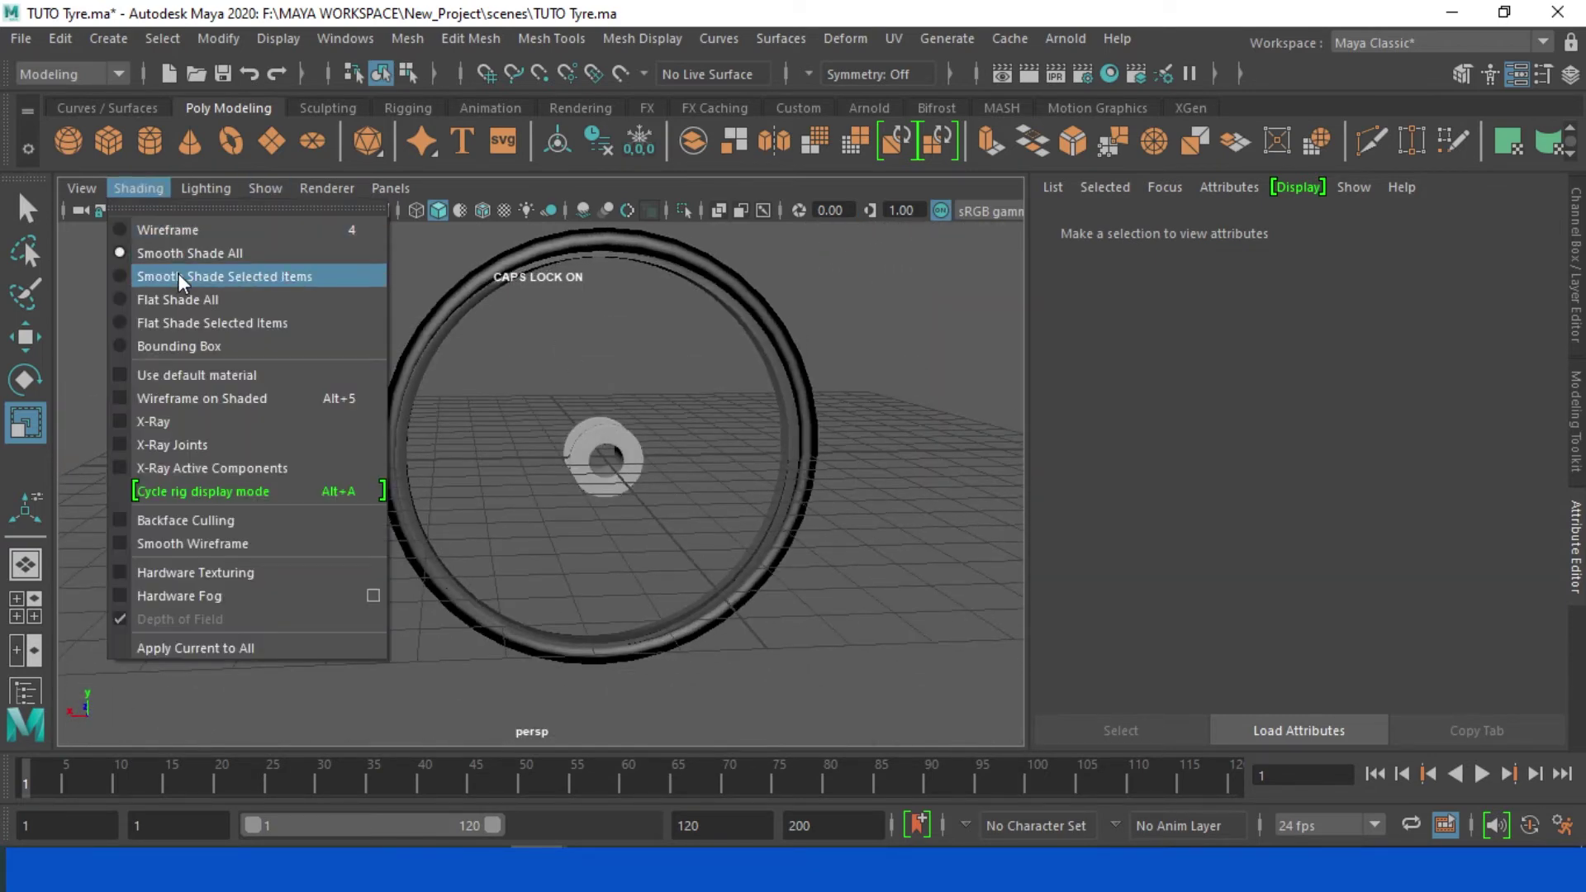
left_click(179, 297)
left_click(139, 188)
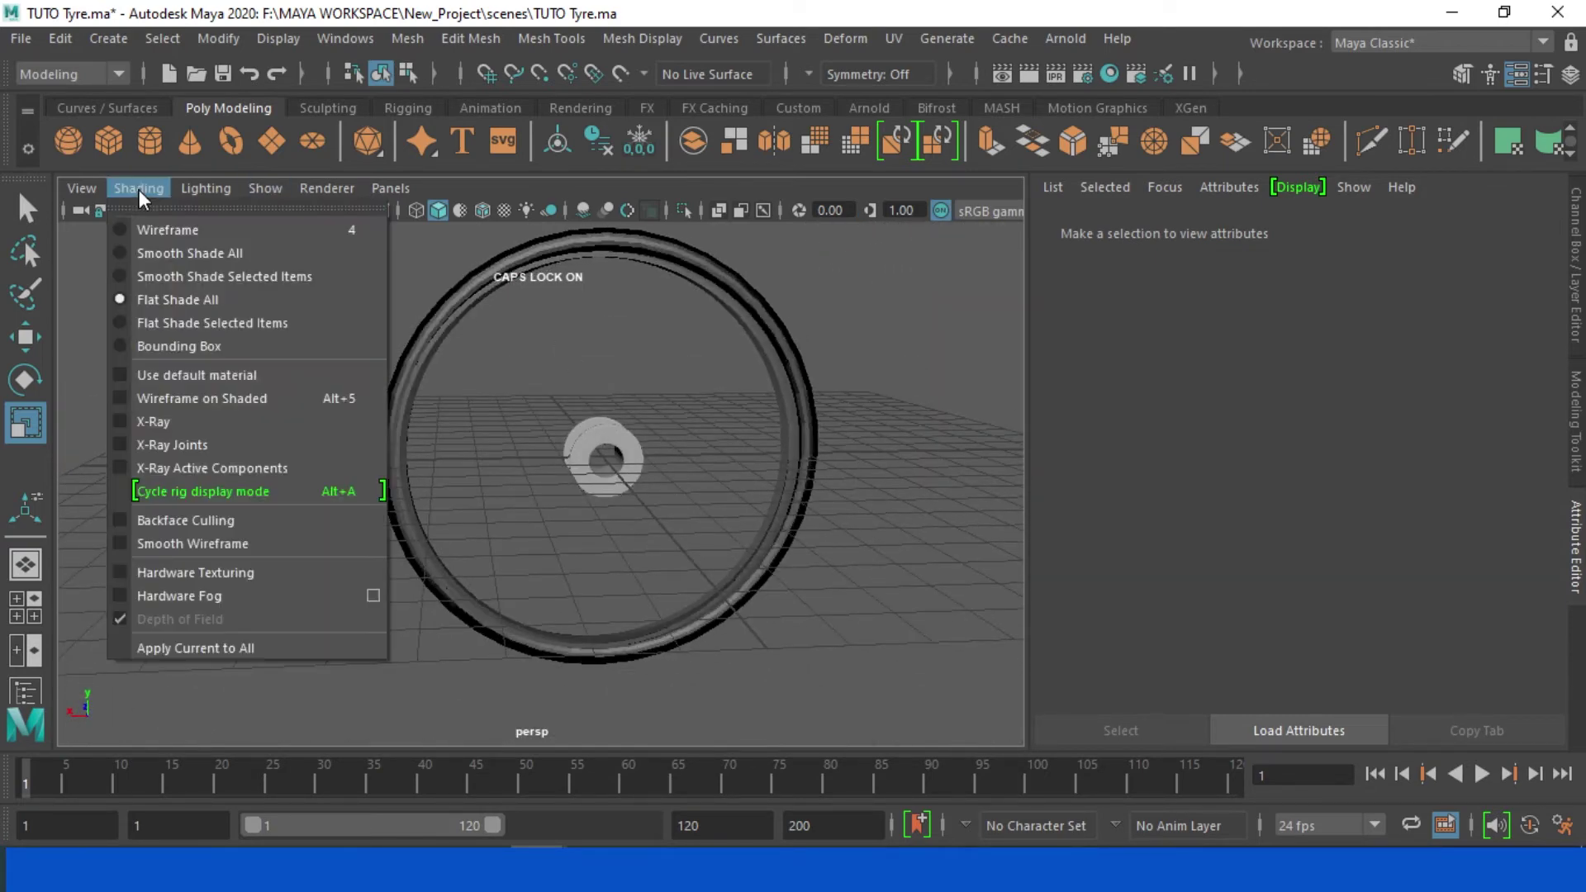
left_click(151, 251)
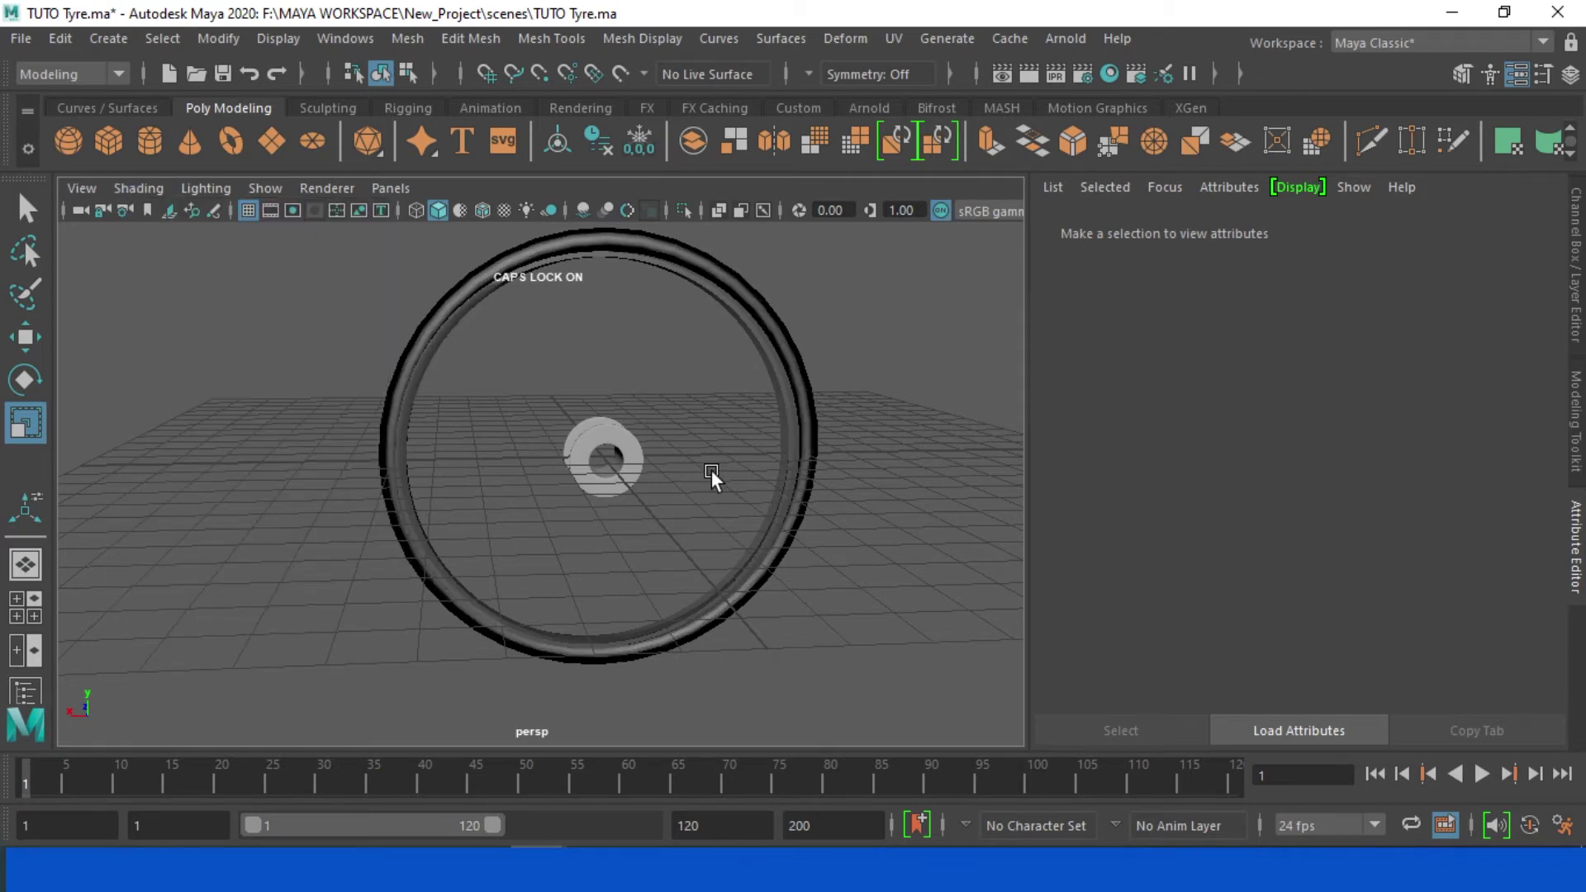
Step: Set the torus tyre's polyTorus1 Subdivisions Axis to 80
mouse_move(711, 469)
left_mouse_down("alt")
mouse_move(736, 487)
mouse_move(646, 483)
mouse_move(722, 466)
left_mouse_up("alt")
left_click(905, 423)
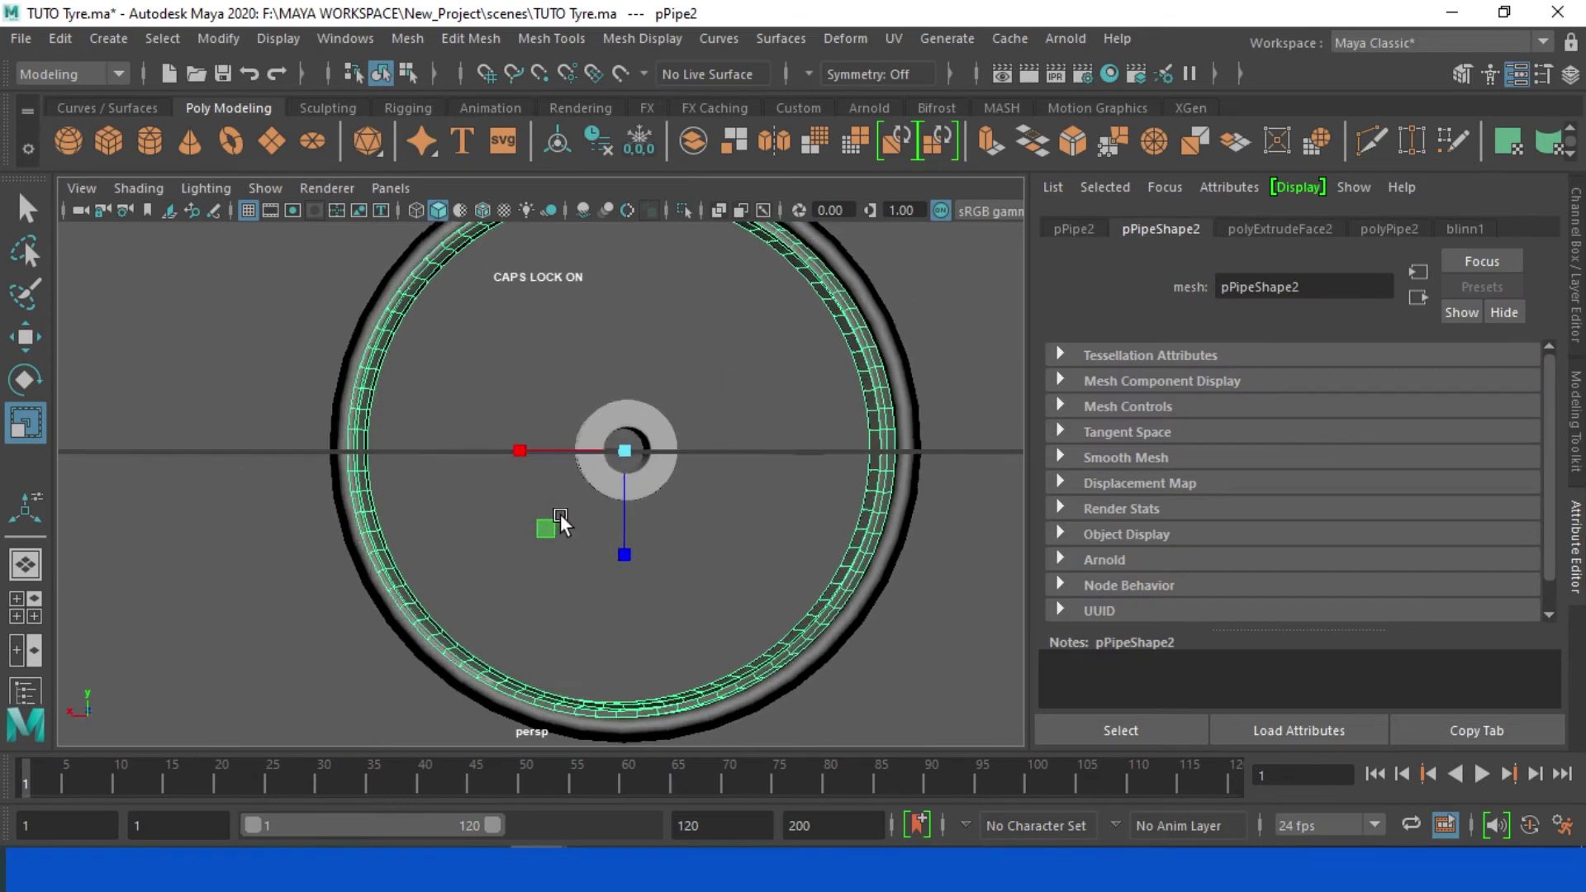
mouse_move(548, 523)
left_mouse_down("alt")
mouse_move(406, 530)
mouse_move(726, 528)
mouse_move(543, 517)
mouse_move(553, 529)
left_mouse_up("alt")
scroll(702, 532, "down", 5)
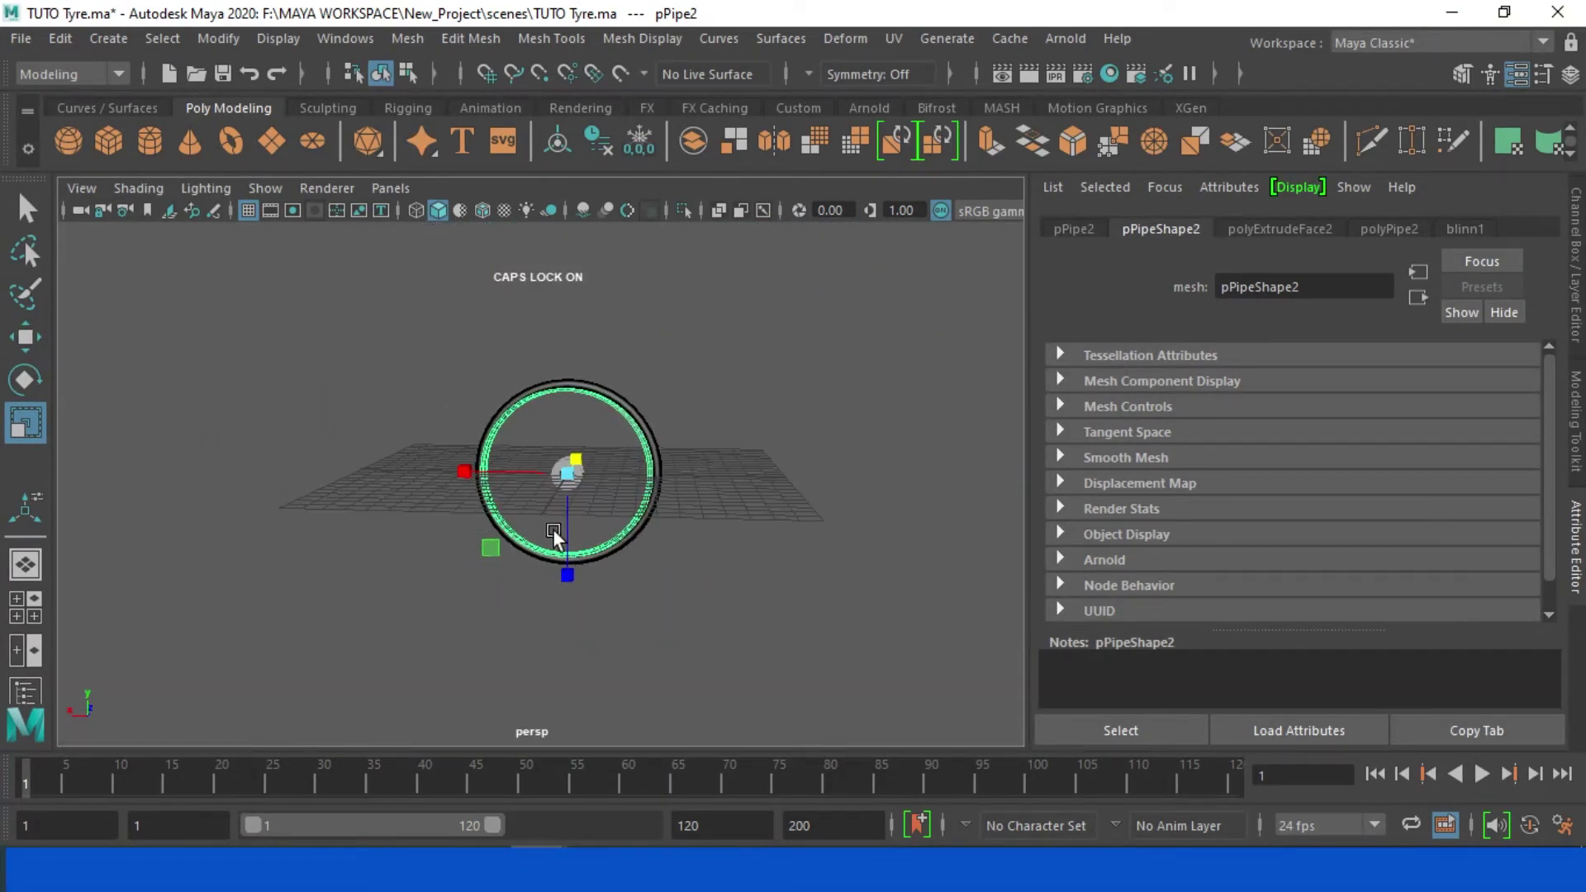
left_click(642, 411)
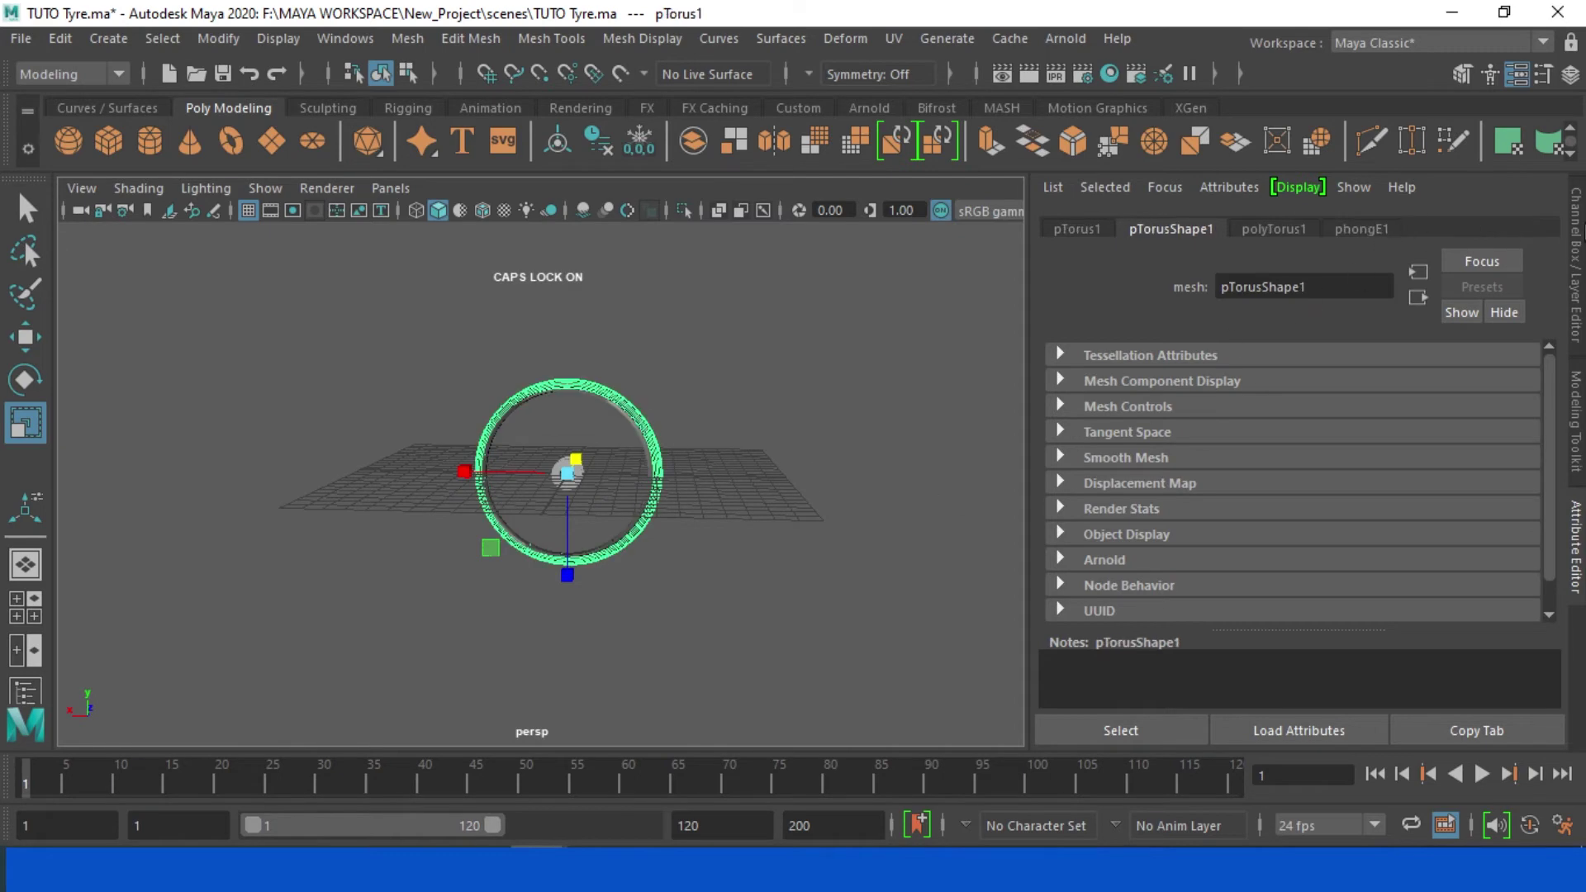
key("ctrl+a")
left_click(1354, 500)
double_click(1482, 500)
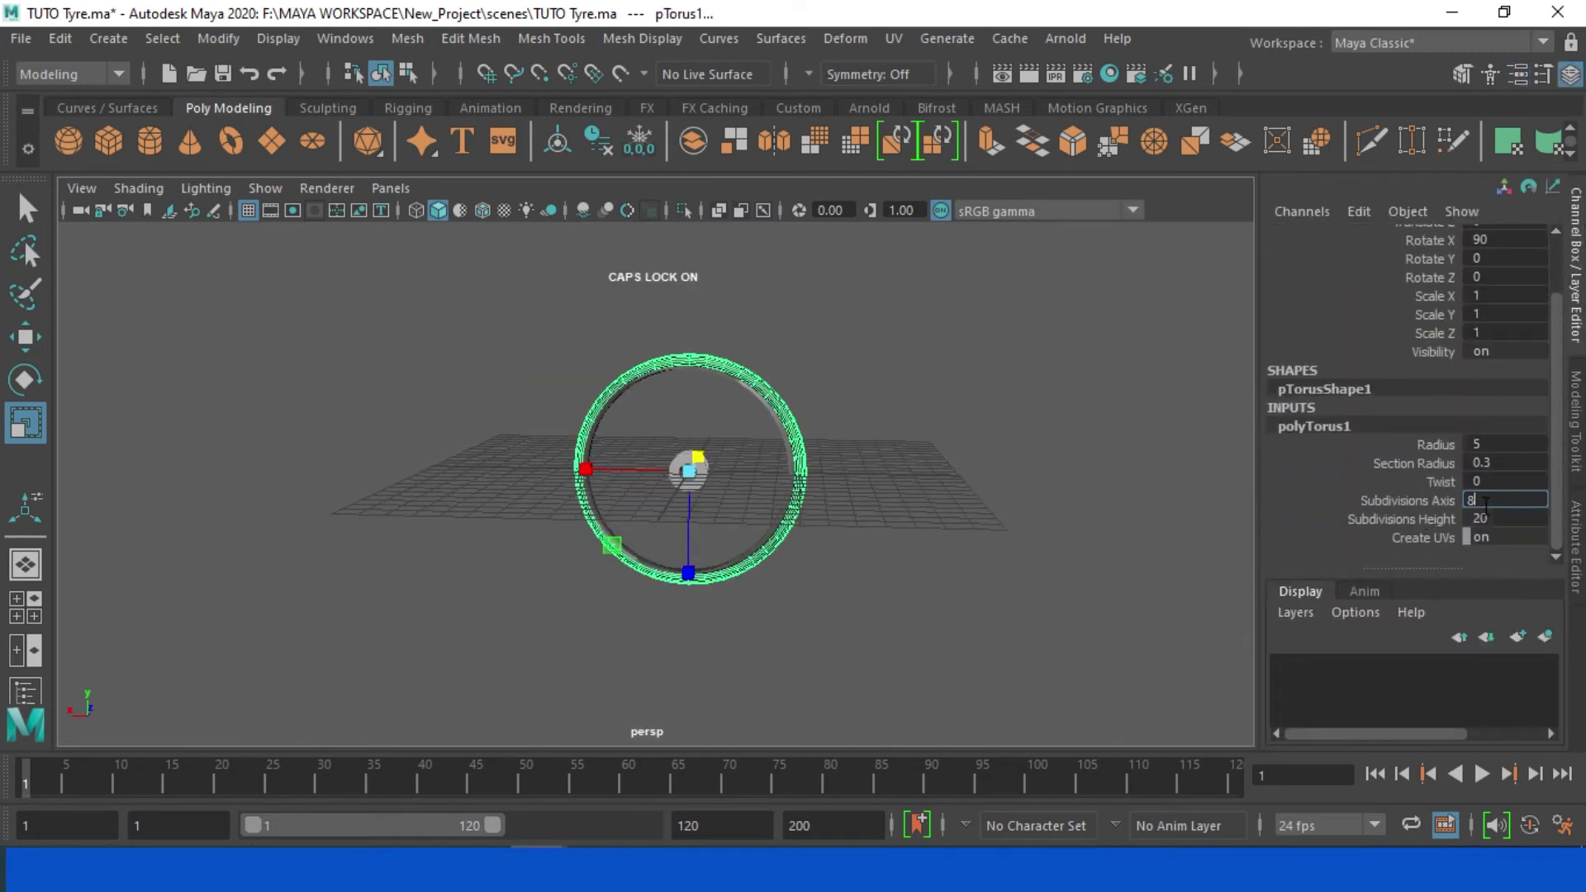
type("0")
key("Return")
Step: Inspect the smoother tyre in front view, select the inner rim, and return to perspective
scroll(781, 555, "up", 5)
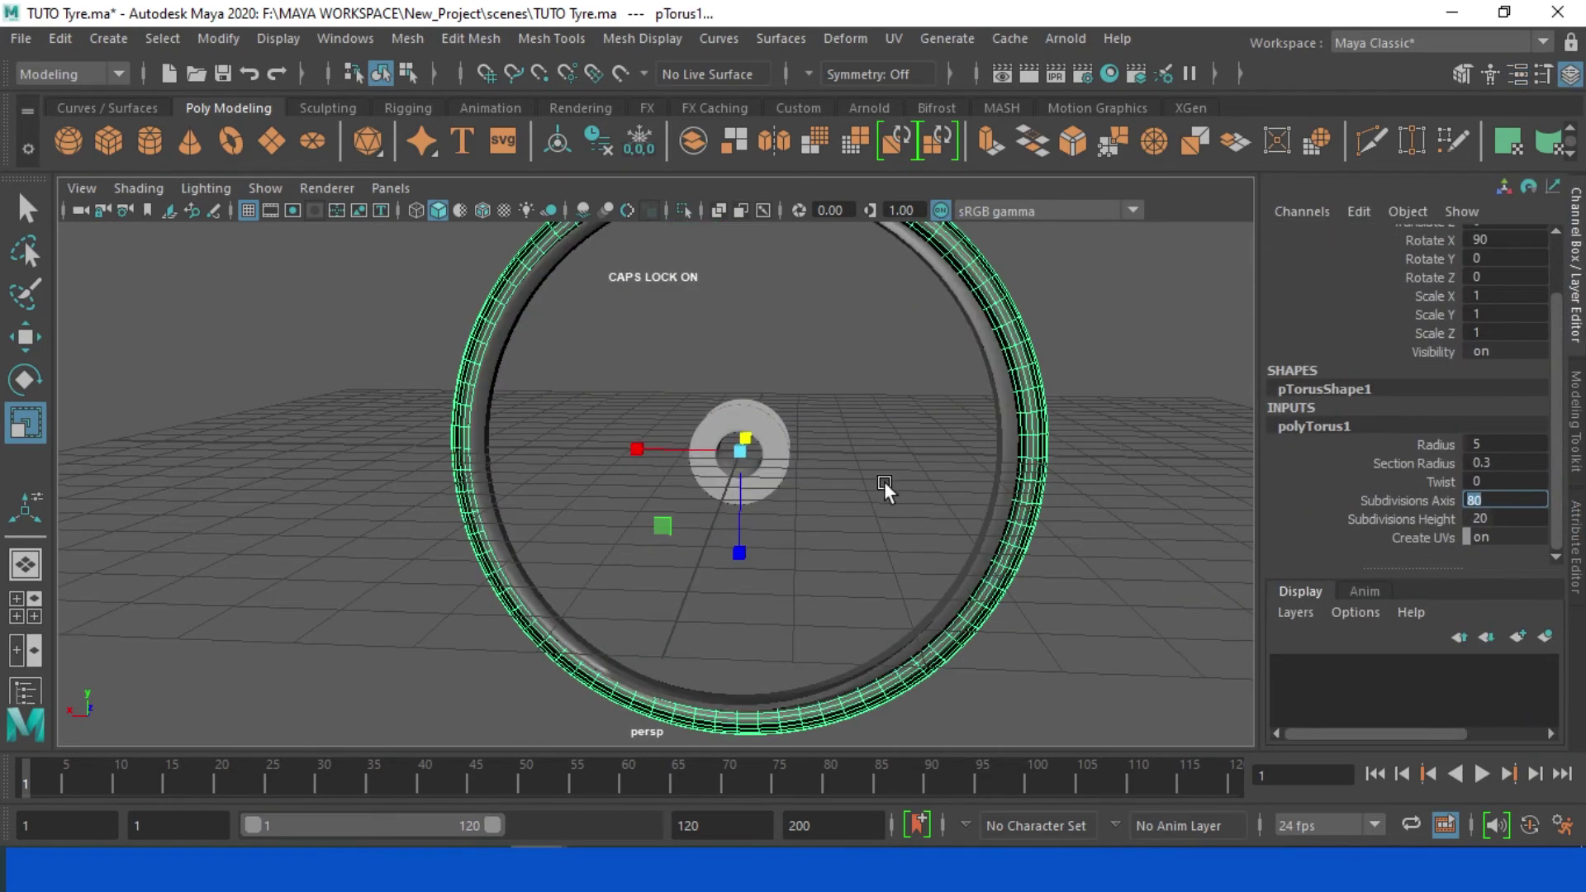
middle_click_drag(884, 483, 824, 507, "alt")
scroll(824, 508, "down", 2)
key("space")
left_click_drag(817, 499, 825, 529)
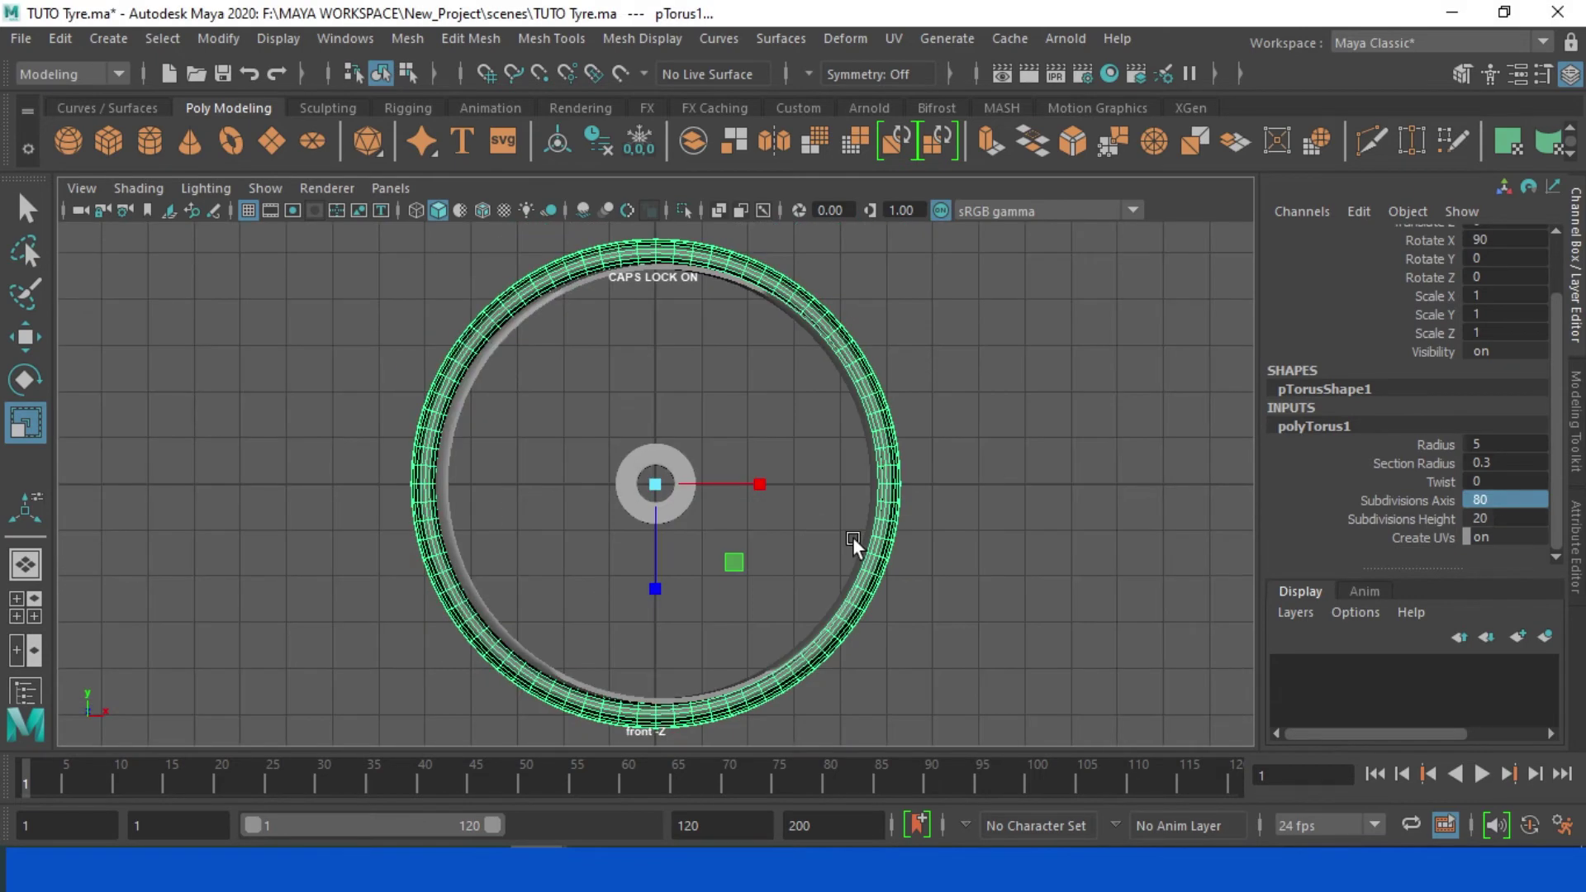
left_click(1112, 463)
left_click(929, 489)
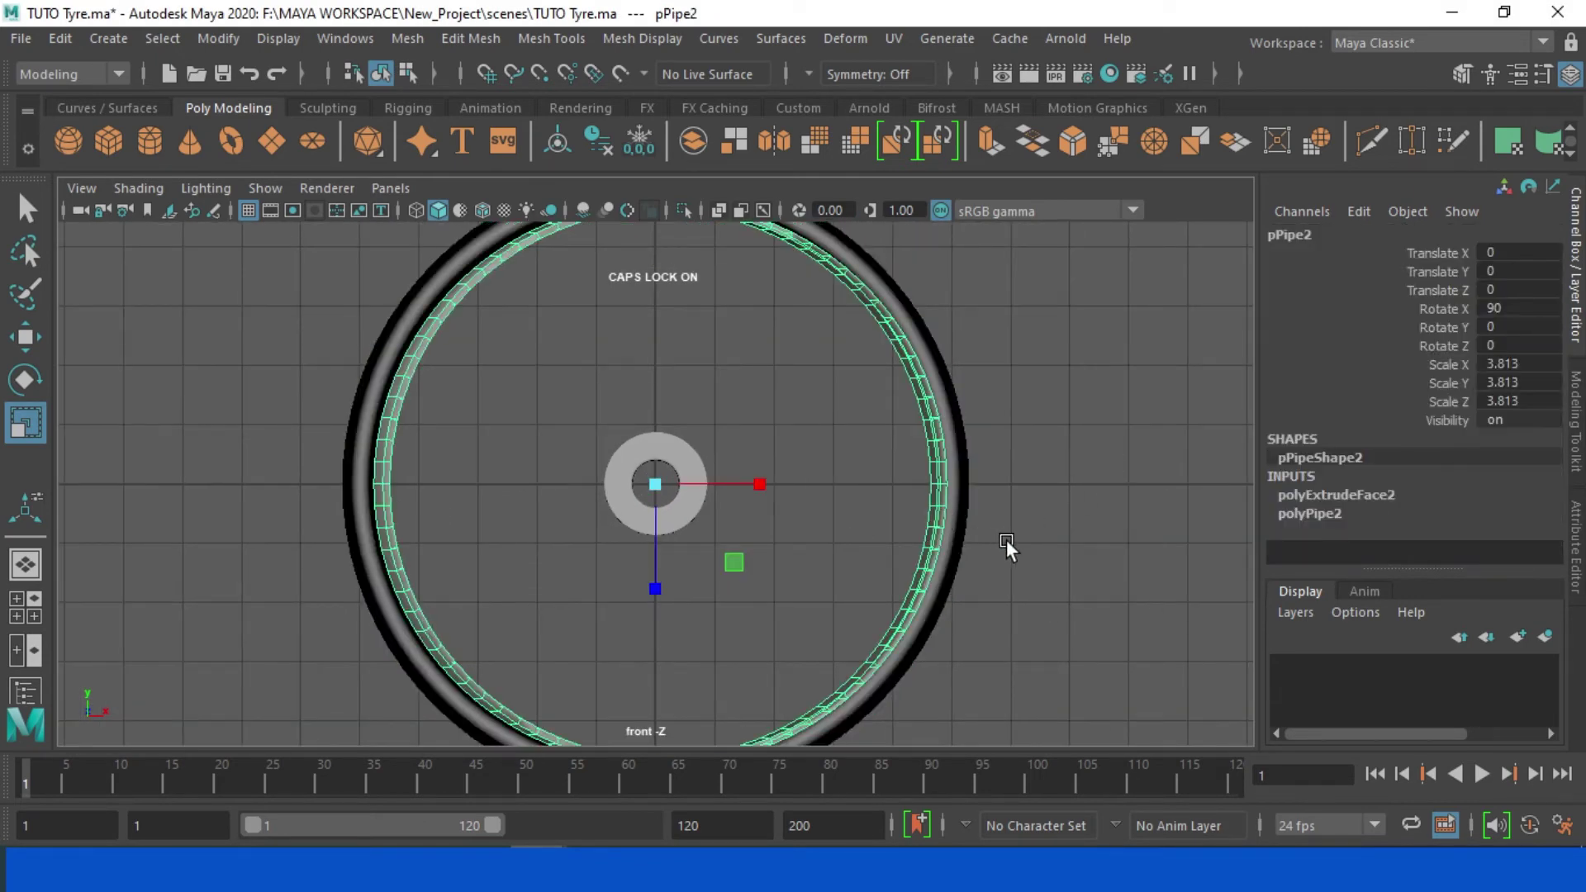
key("space")
left_click_drag(881, 528, 879, 458)
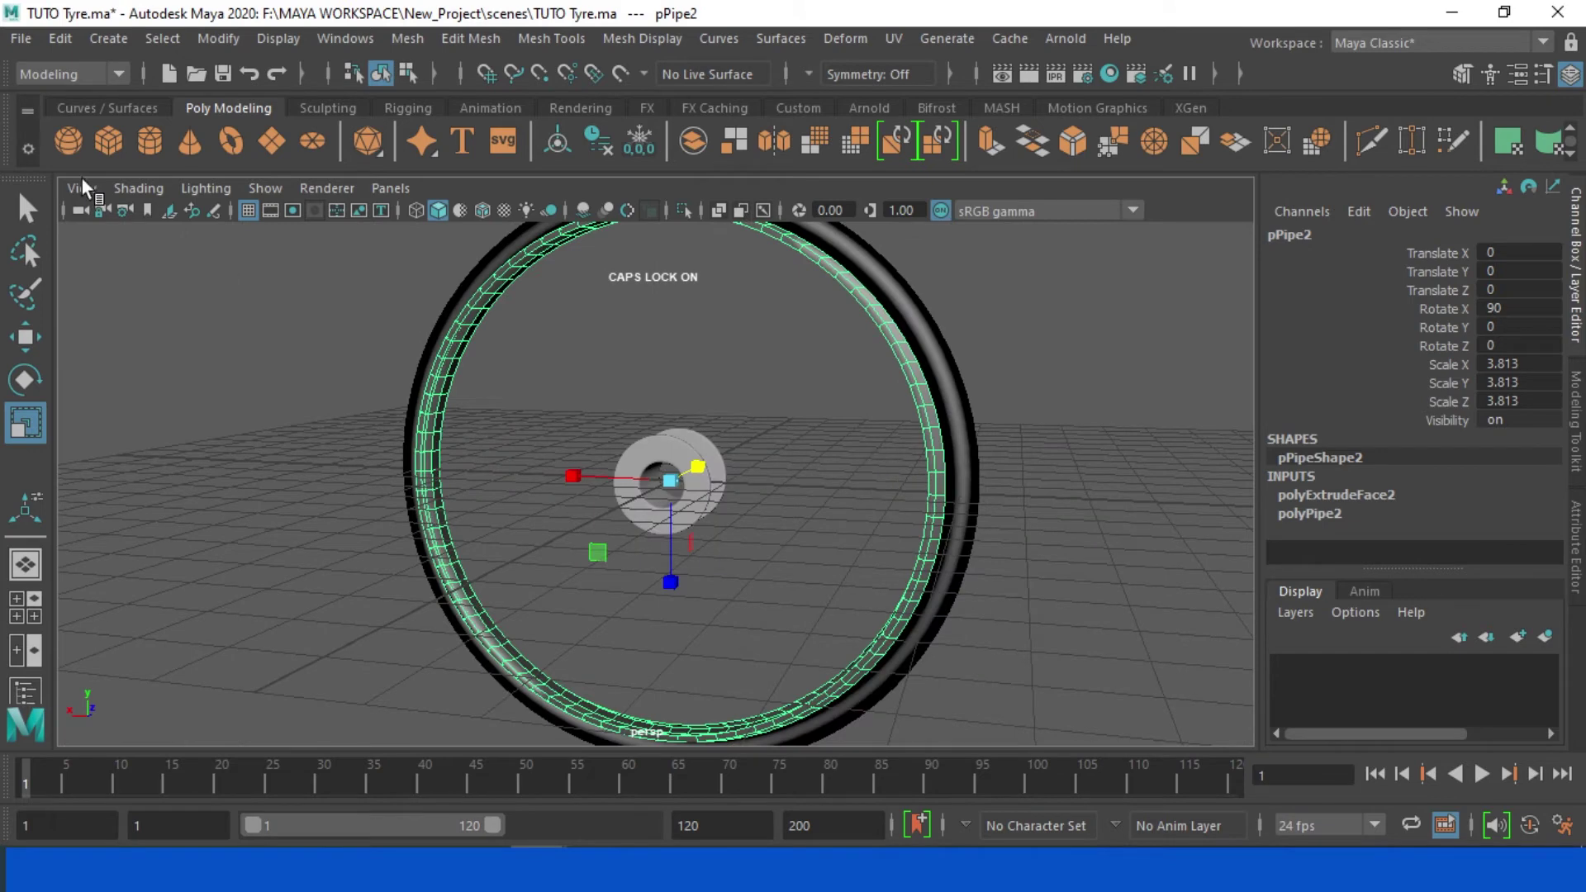
scroll(617, 474, "up", 2)
mouse_move(798, 502)
left_mouse_down("alt")
mouse_move(818, 493)
mouse_move(785, 536)
mouse_move(690, 525)
mouse_move(851, 532)
mouse_move(709, 469)
left_mouse_up("alt")
Step: Select a ring of end faces on the hub pipe and extrude them outward into a lip
left_click(690, 525)
right_click(708, 468)
left_click(606, 231)
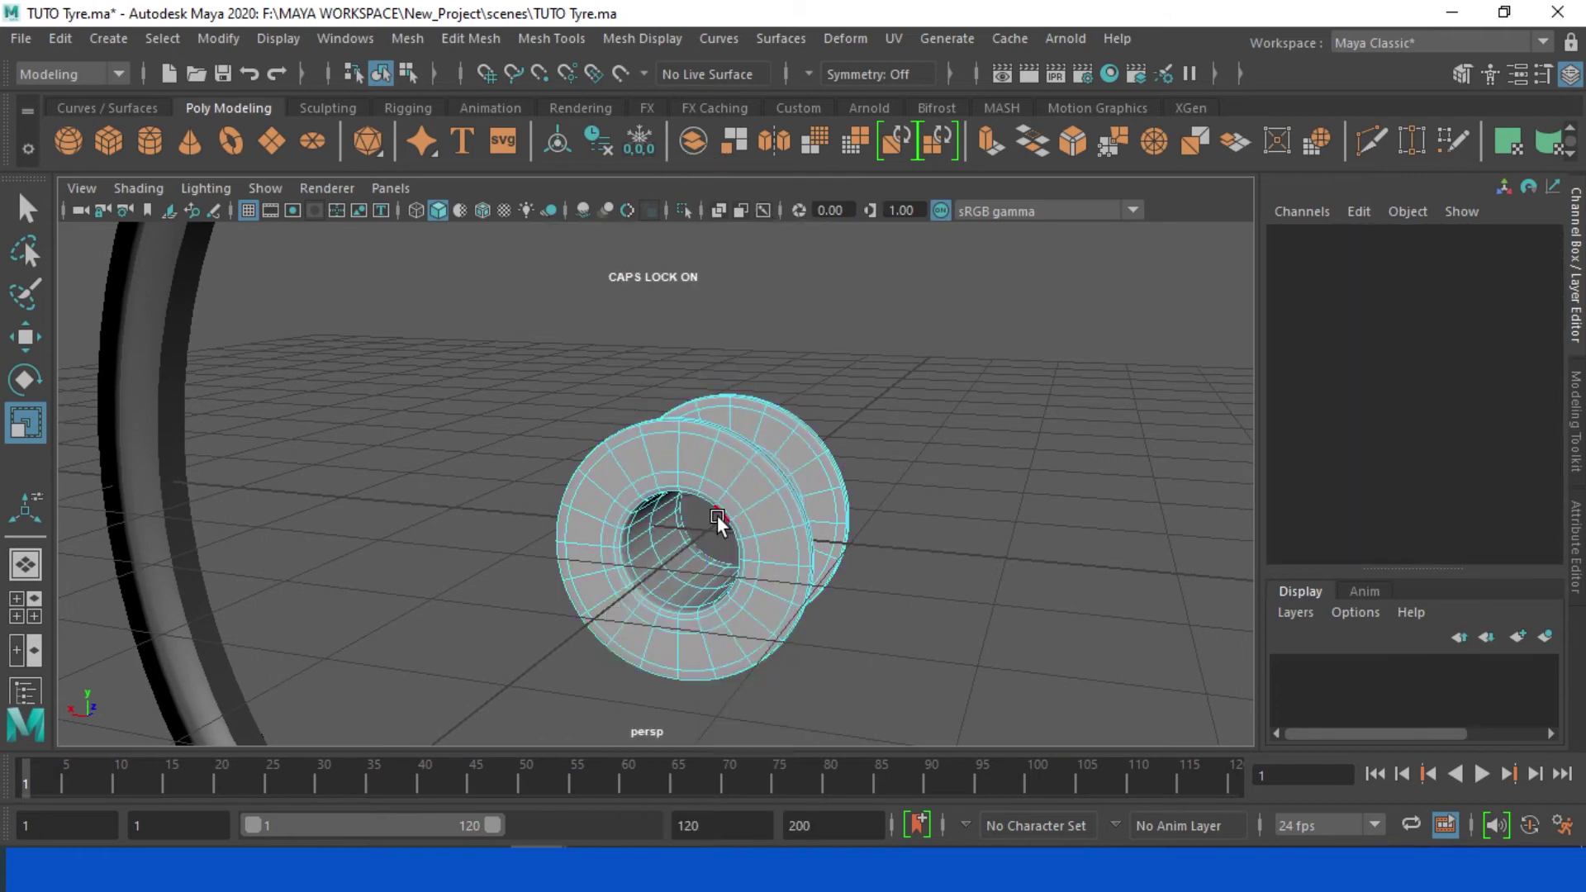
scroll(796, 504, "up", 4)
left_click(798, 505)
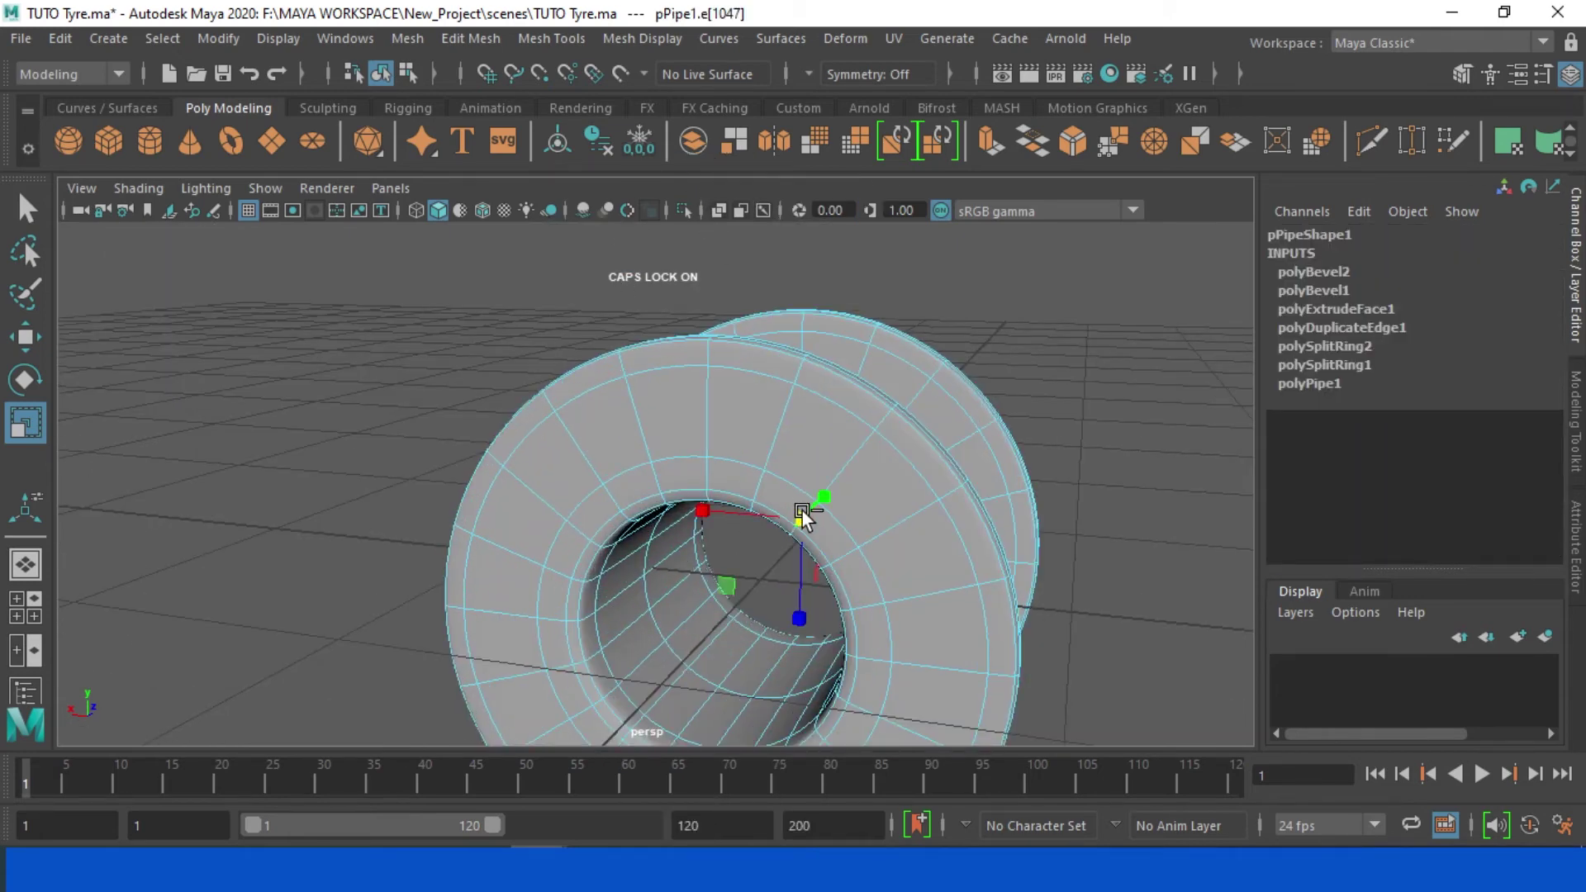
right_click_drag(799, 506, 700, 570, "shift")
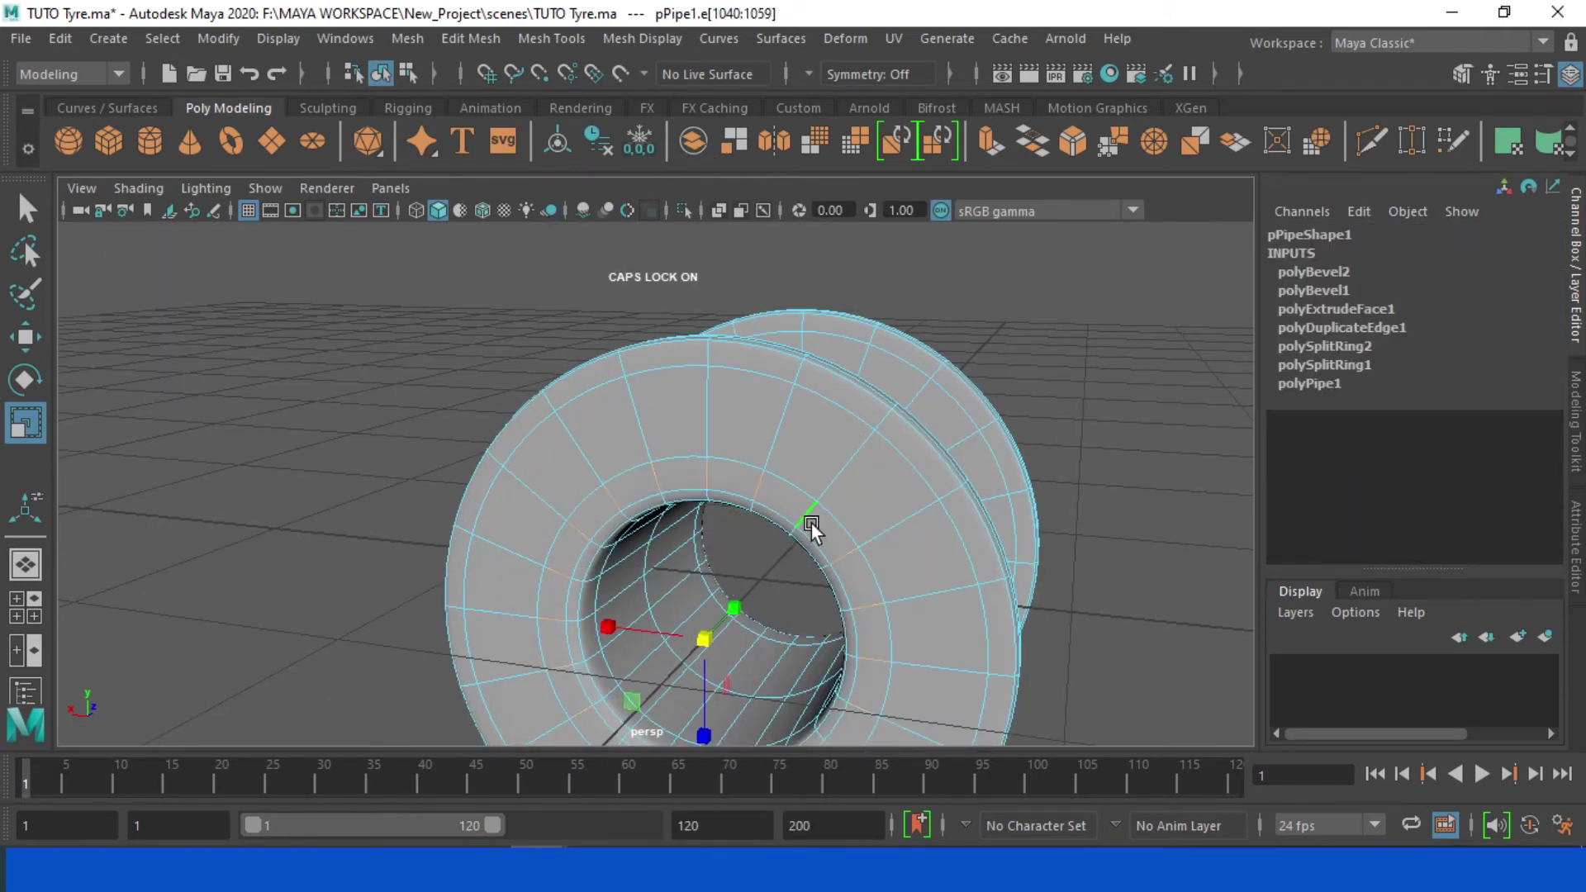
mouse_move(1055, 548)
left_mouse_down("alt")
mouse_move(1066, 559)
mouse_move(808, 562)
left_mouse_up("alt")
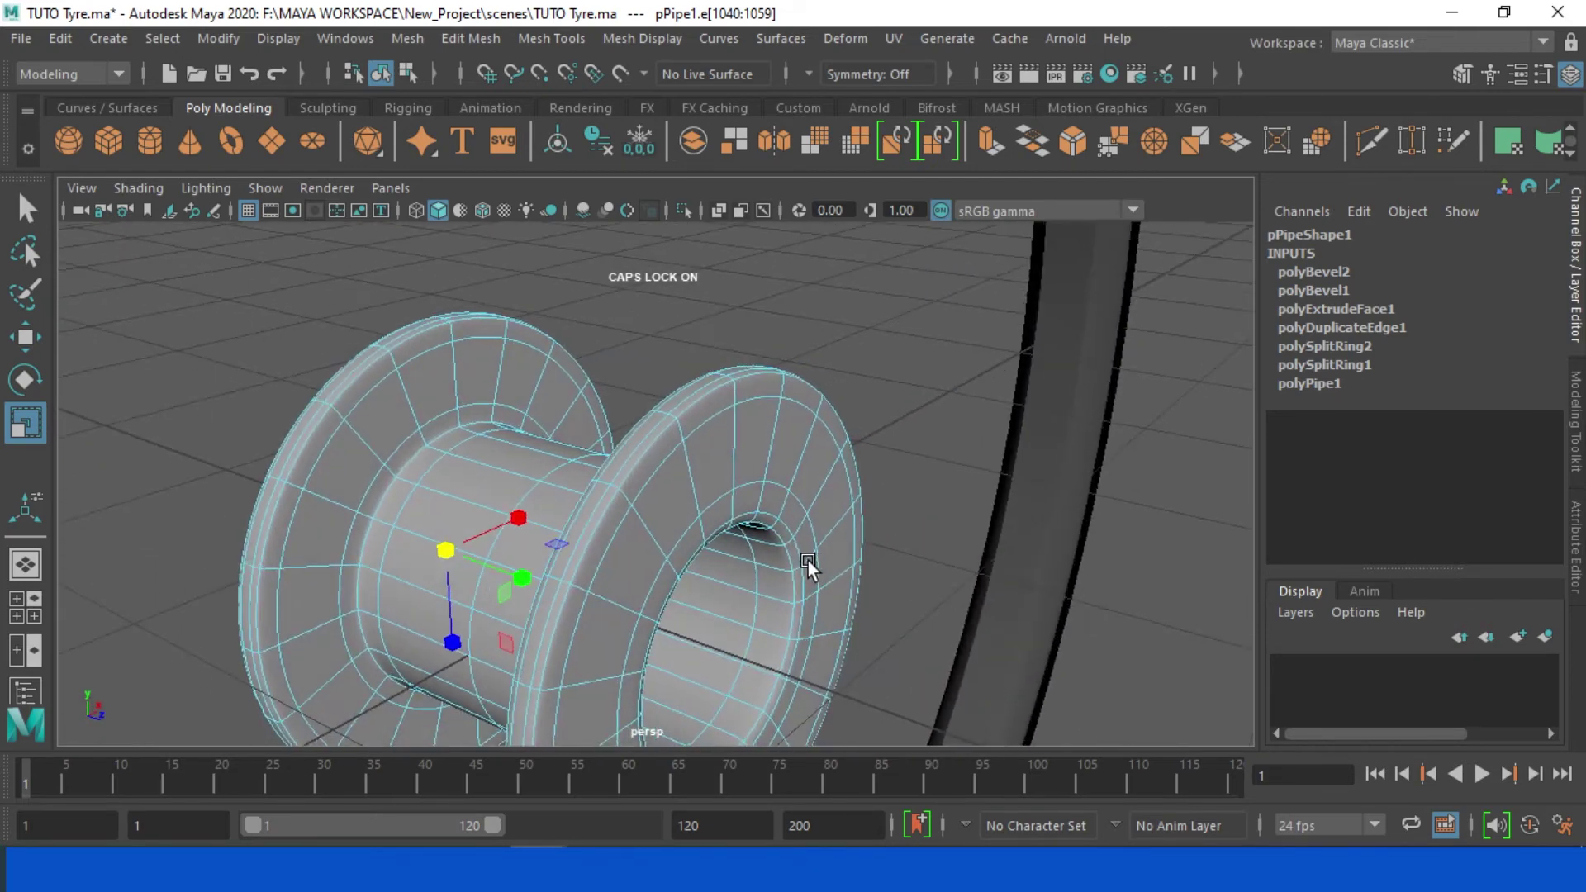
double_click(705, 530)
right_click_drag(706, 531, 523, 598, "shift")
left_click_drag(667, 491, 717, 517, "alt")
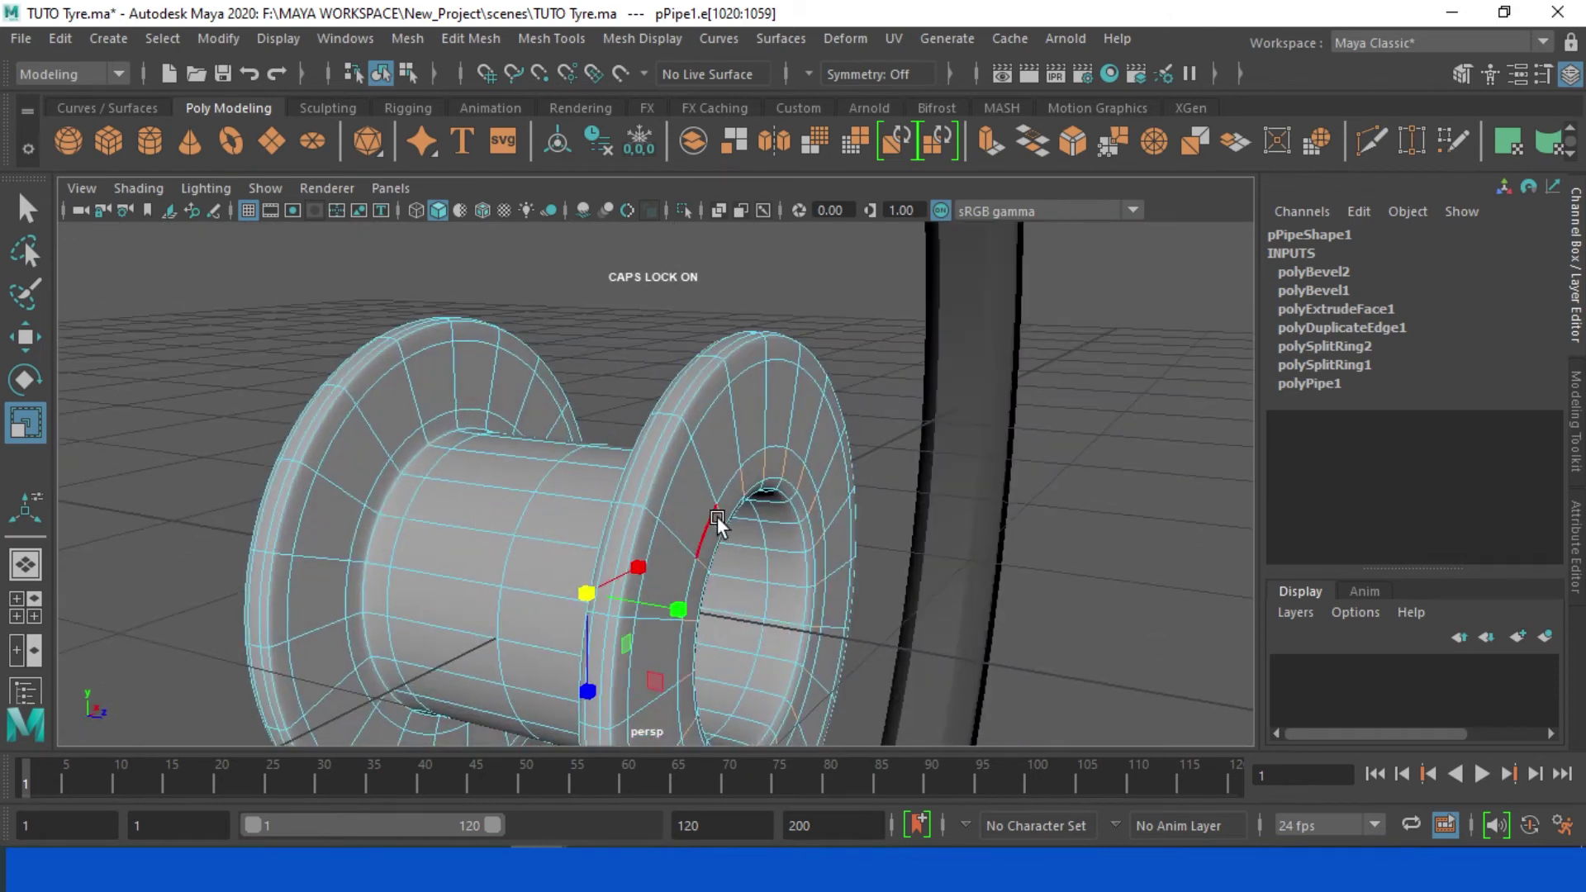
right_click_drag(745, 487, 741, 612, "ctrl")
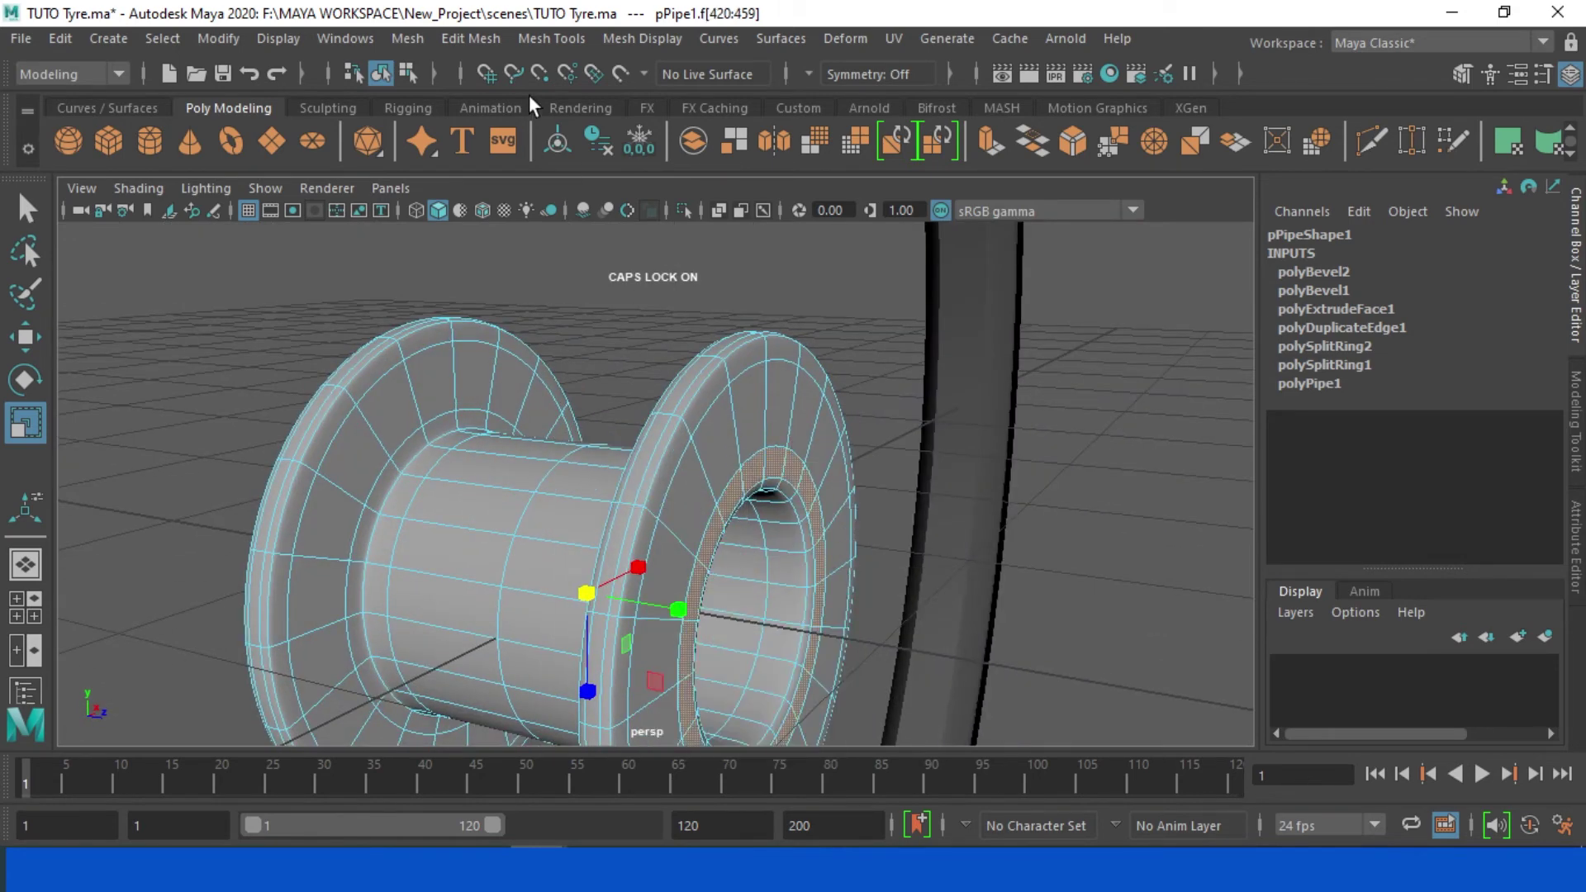
left_click(492, 39)
left_click(563, 260)
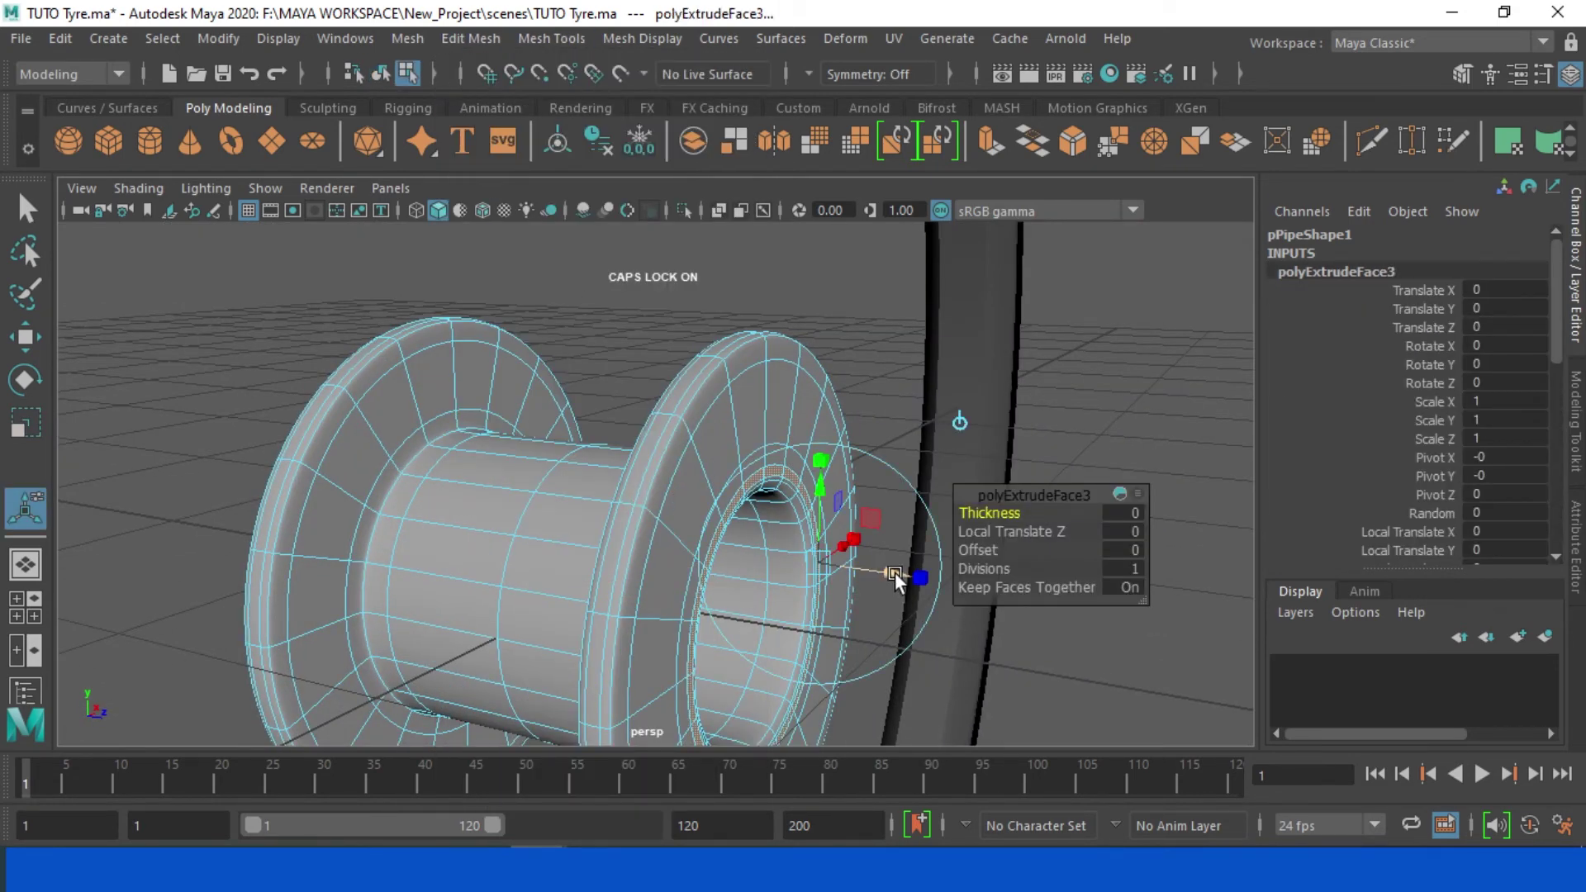
left_click_drag(894, 573, 938, 577)
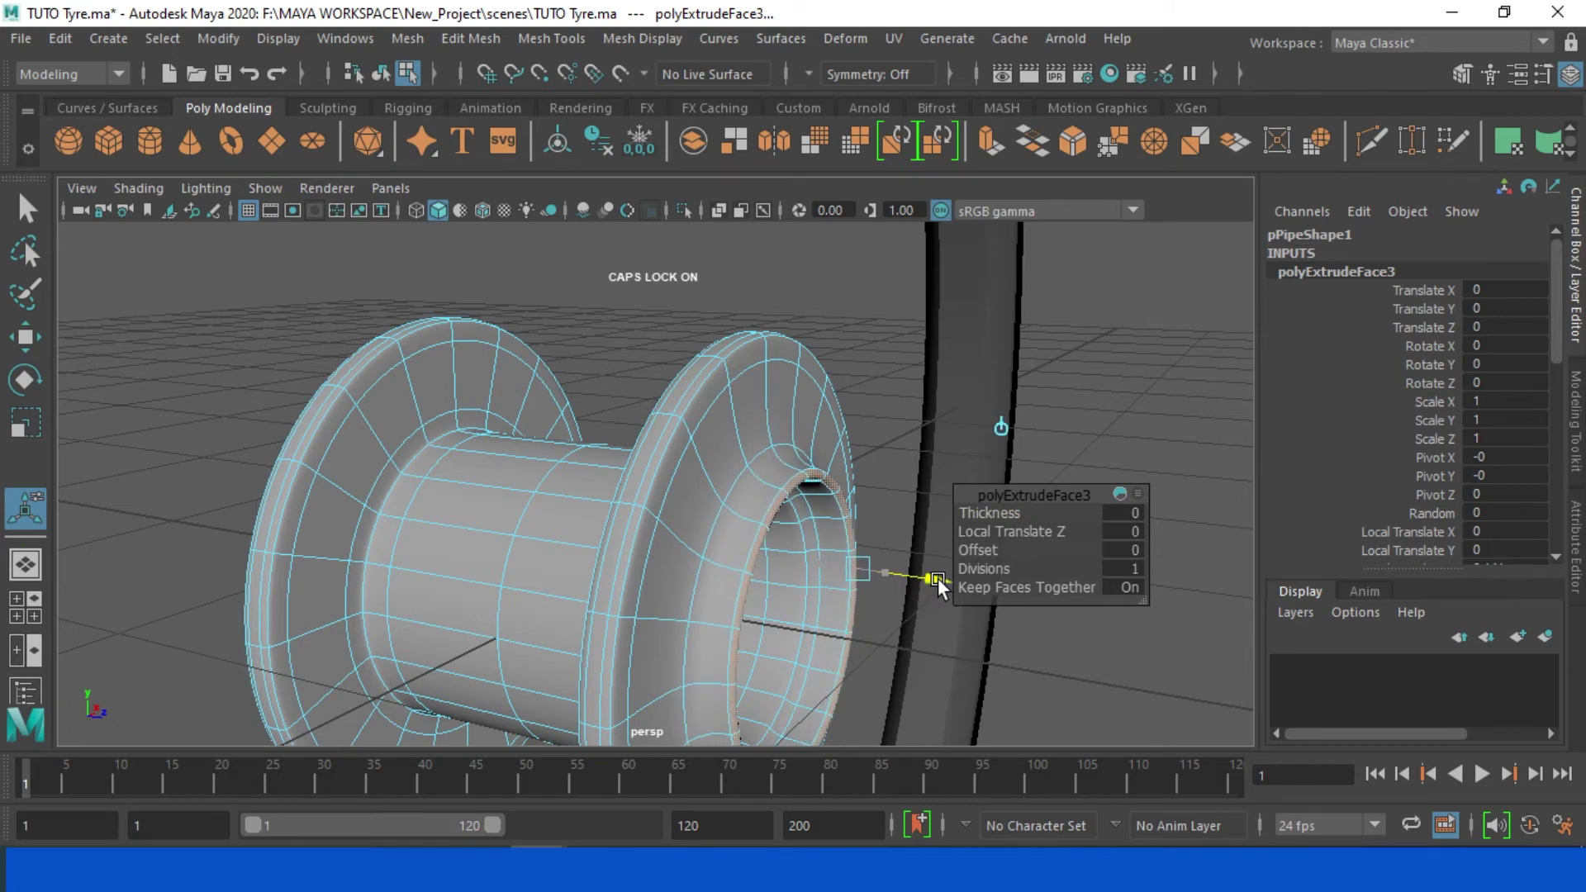
left_click_drag(796, 567, 591, 498, "alt")
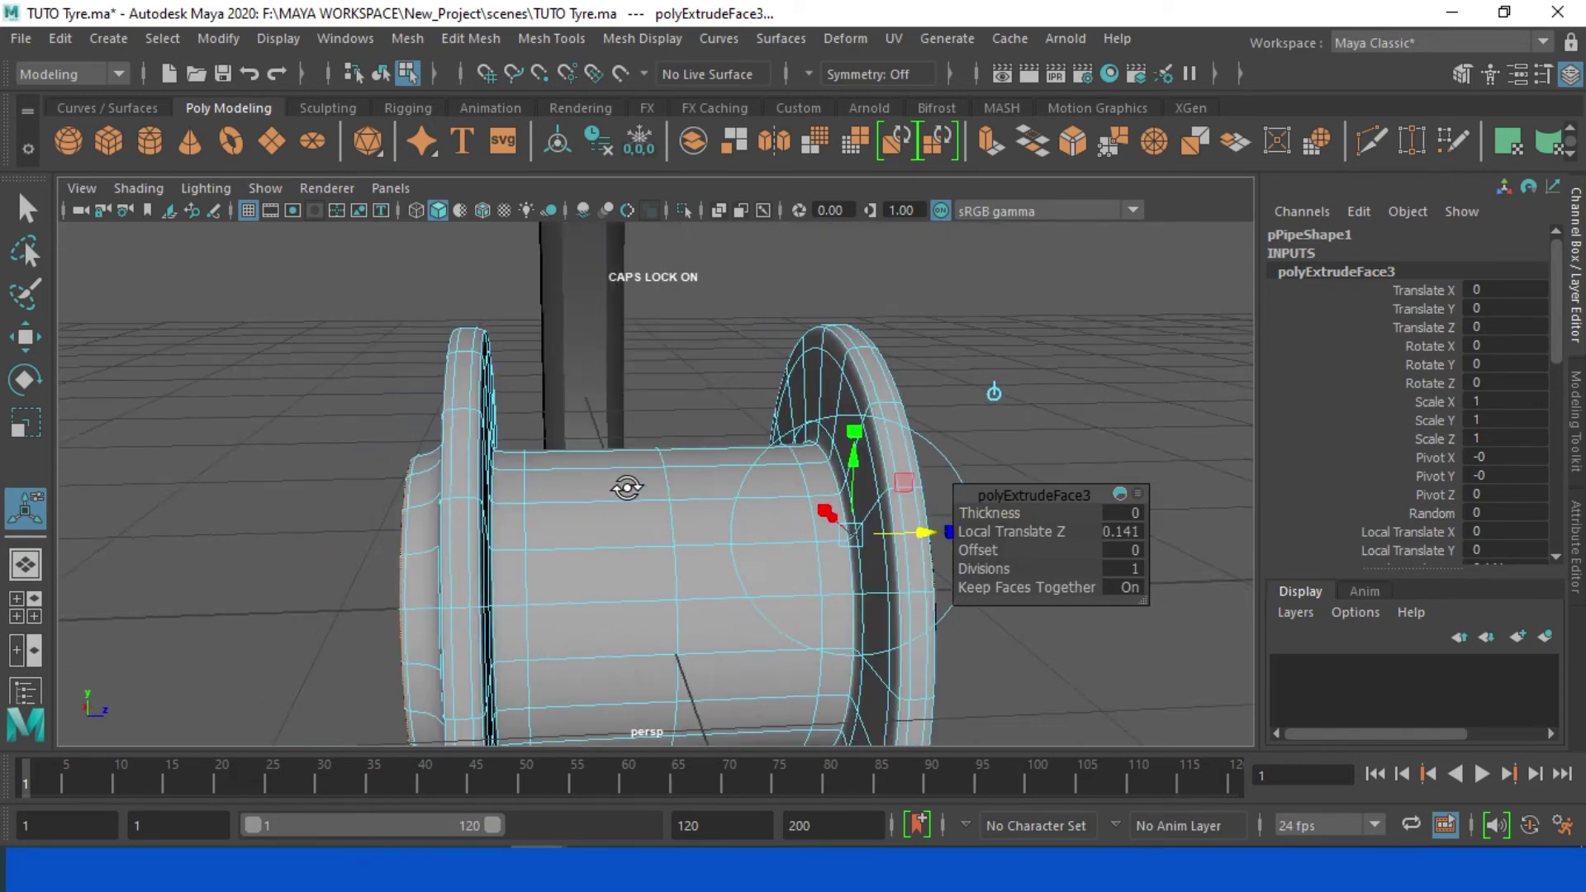
Step: Bevel an edge loop around the hub barrel at fraction 0.1, then return to object mode
right_click_drag(744, 372, 810, 198)
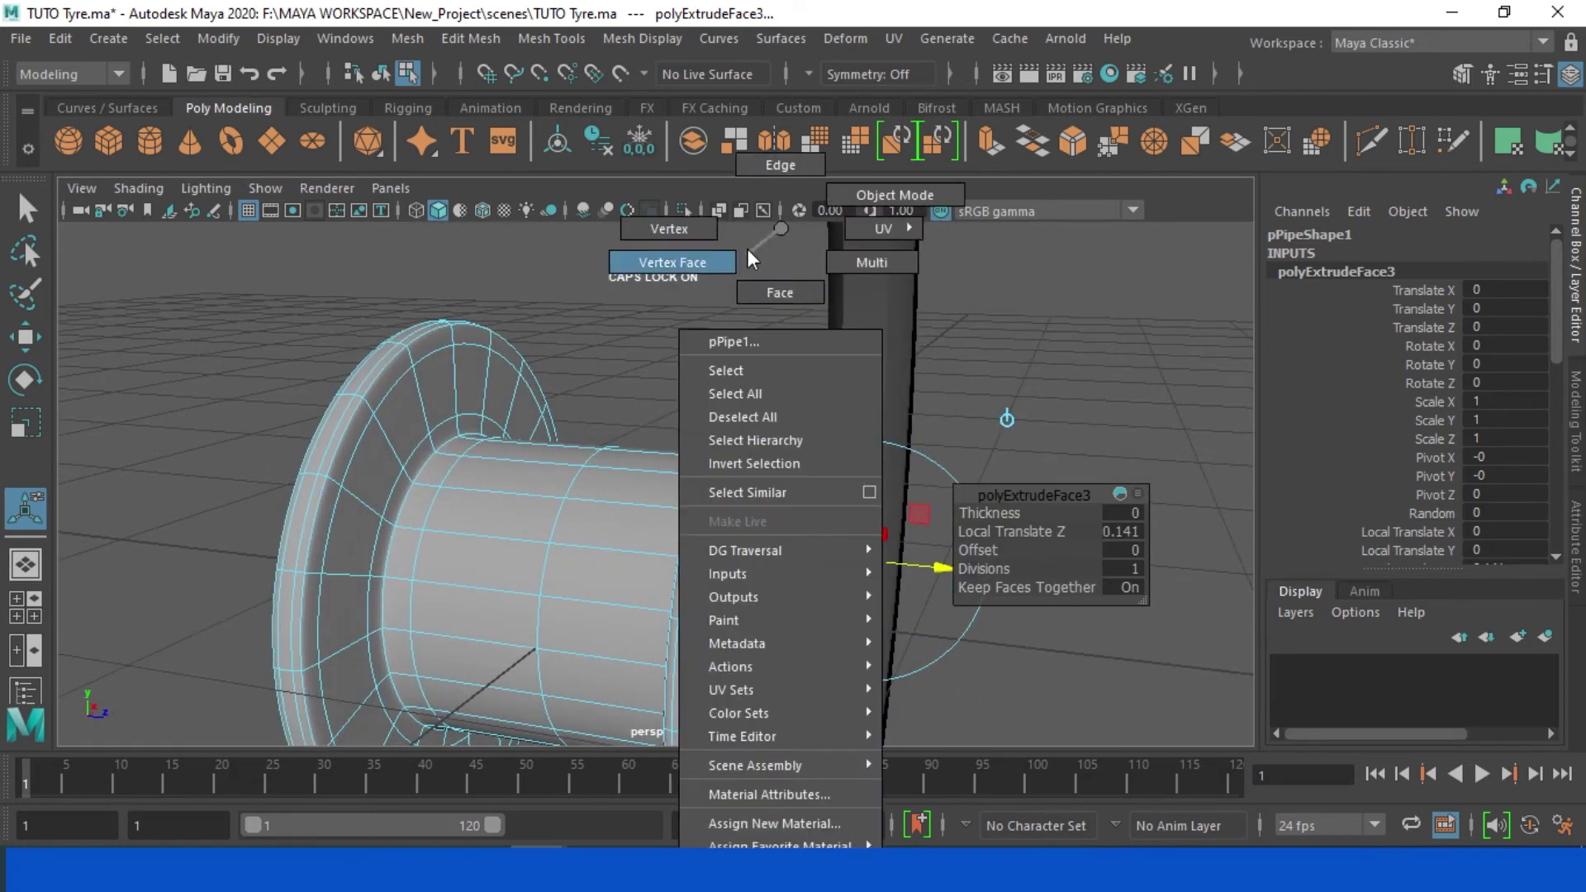
double_click(775, 487)
left_click_drag(593, 506, 512, 497, "alt")
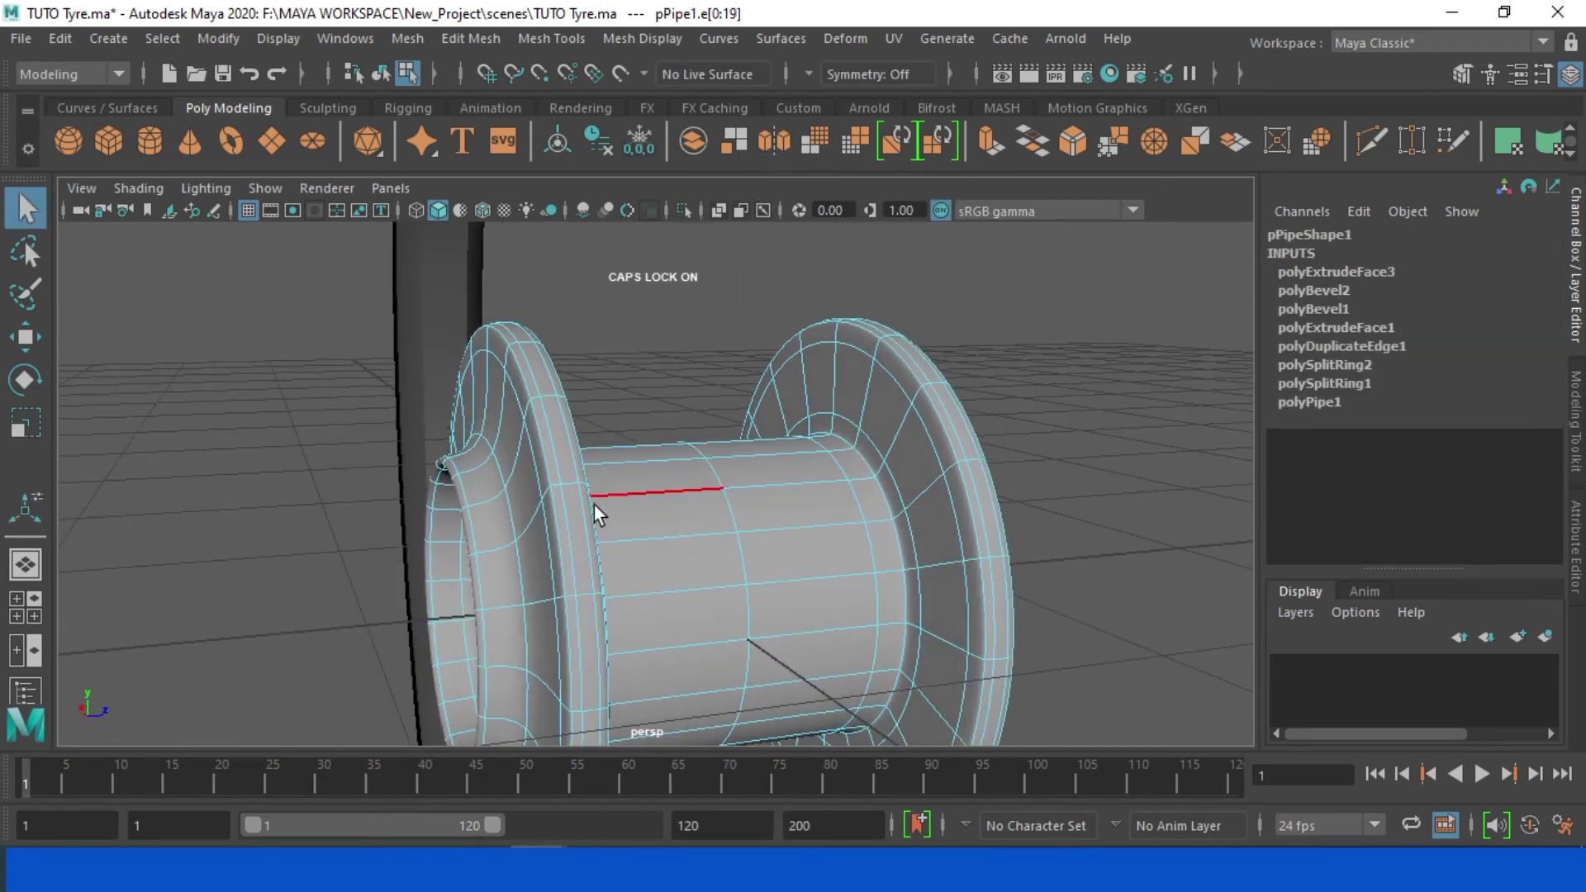
left_click(472, 38)
left_click(533, 126)
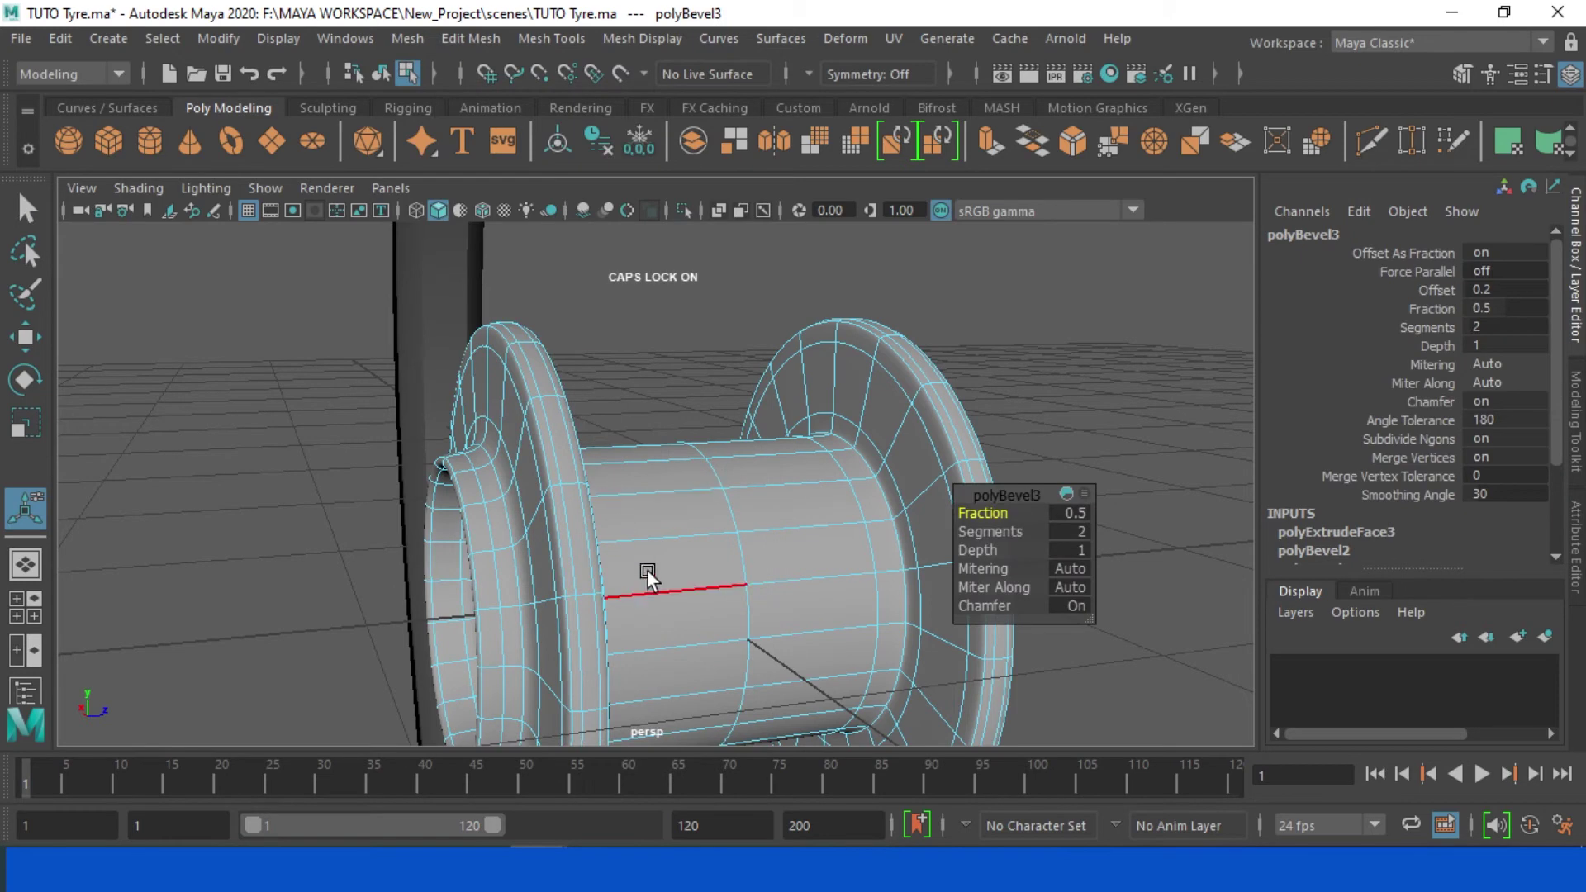
left_click_drag(1025, 509, 998, 513)
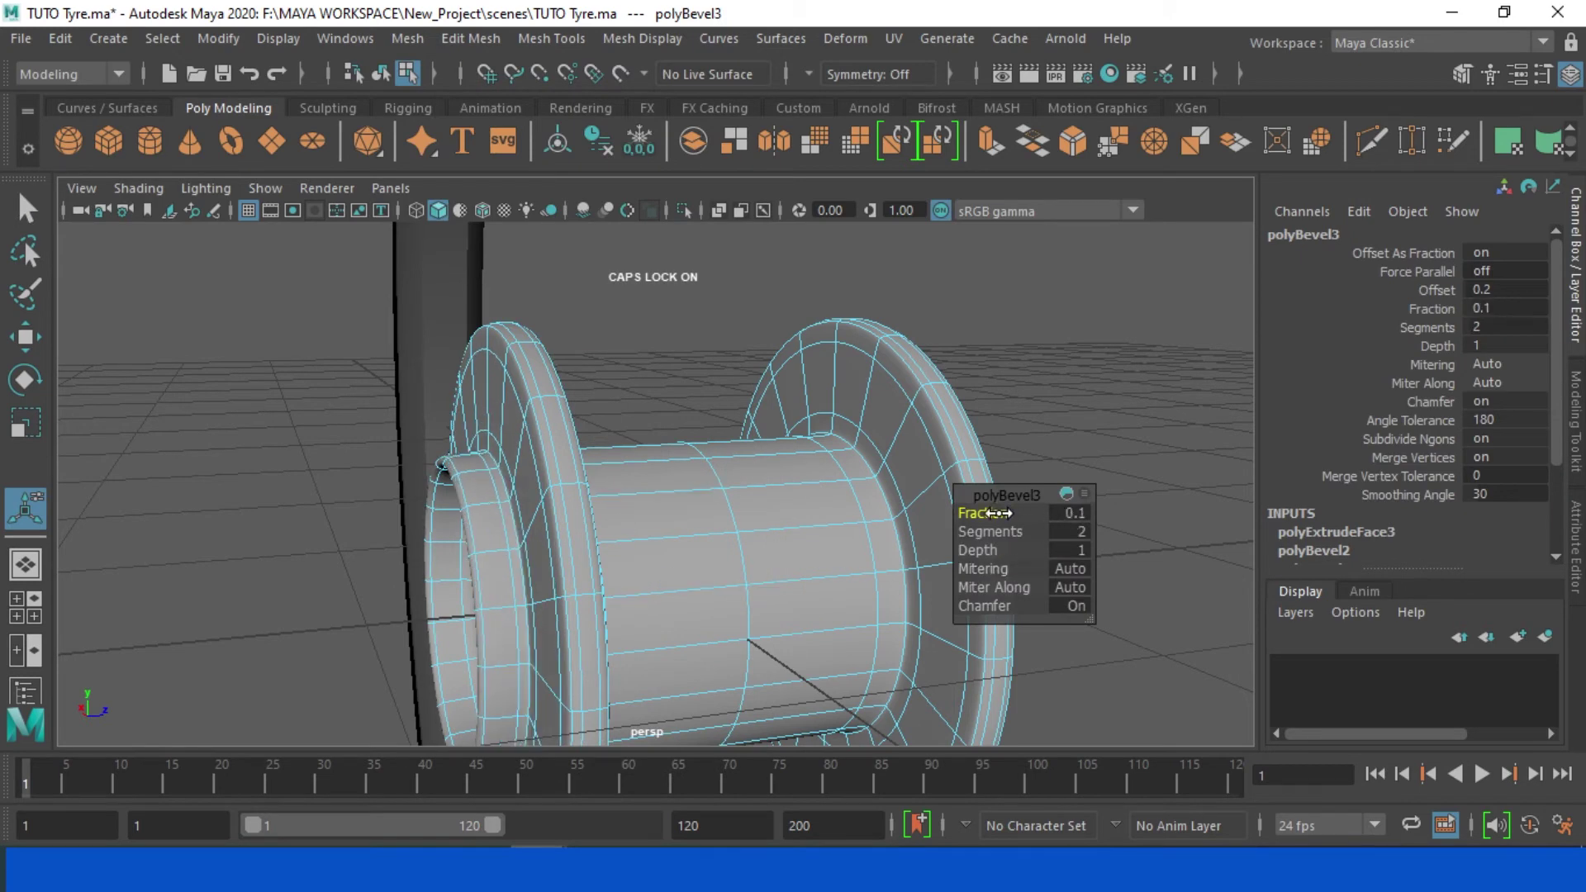
right_click_drag(721, 523, 760, 203)
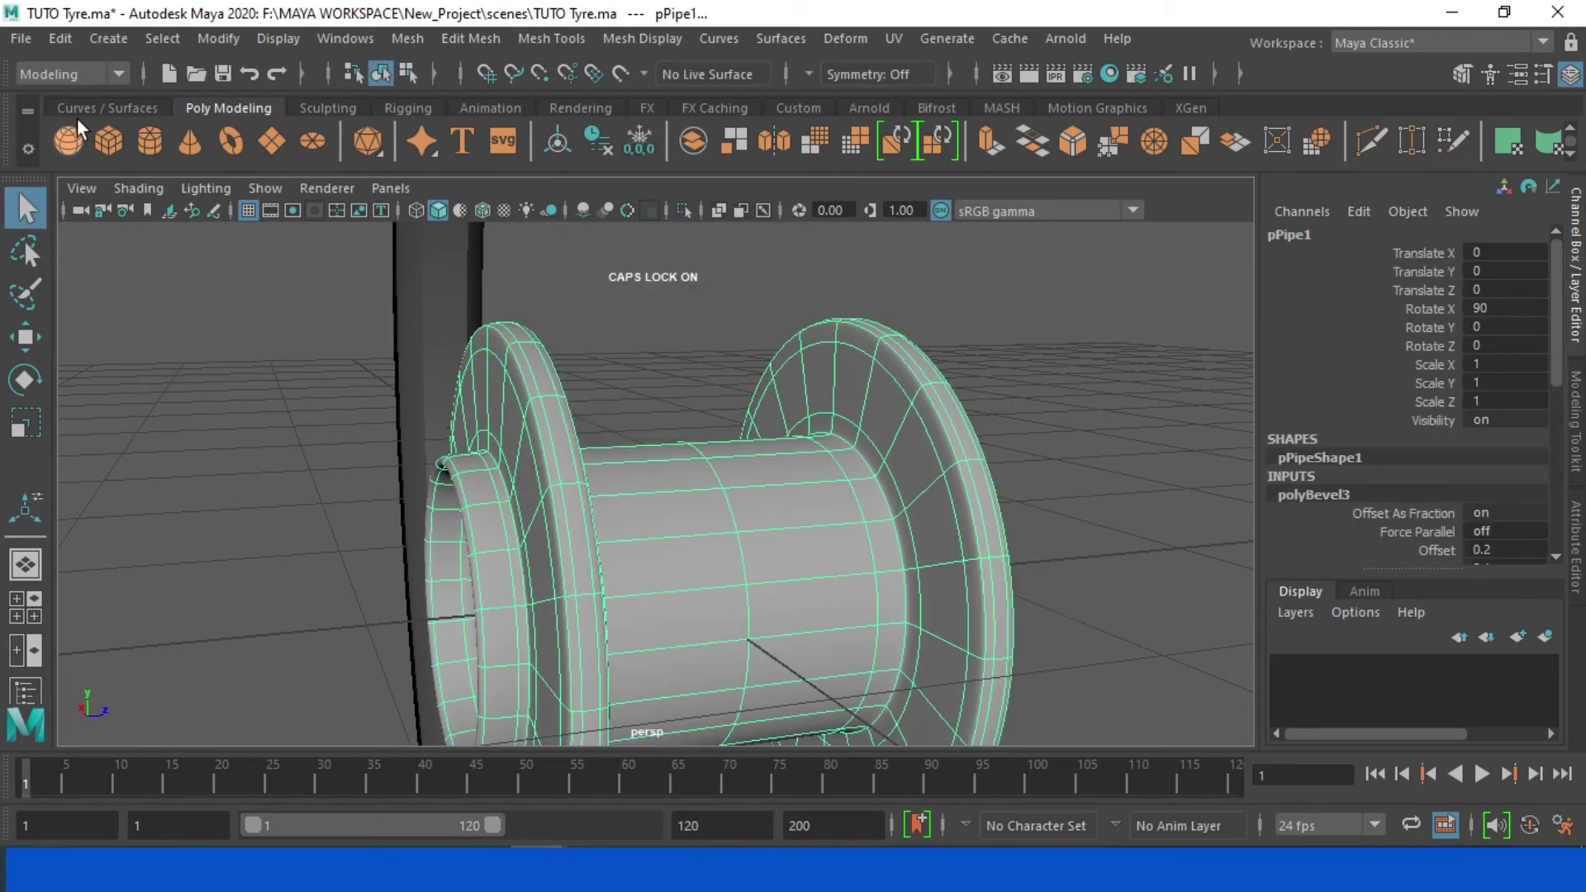
Step: Save the scene and delete the hub spool's construction history
left_click(21, 39)
left_click(66, 132)
scroll(822, 439, "down", 5)
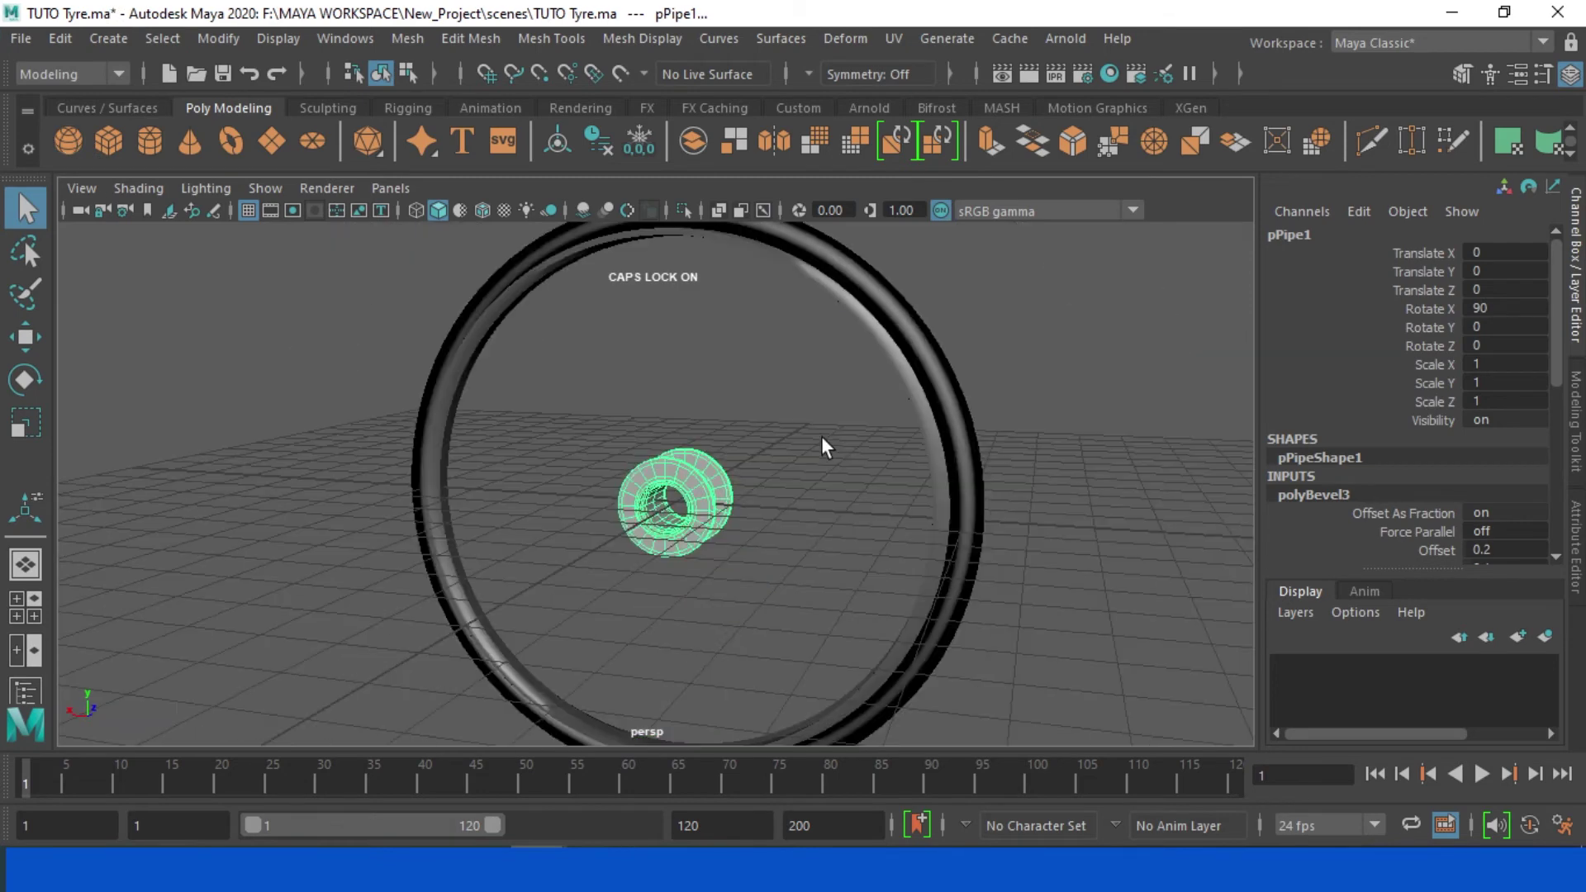
left_click(1028, 355)
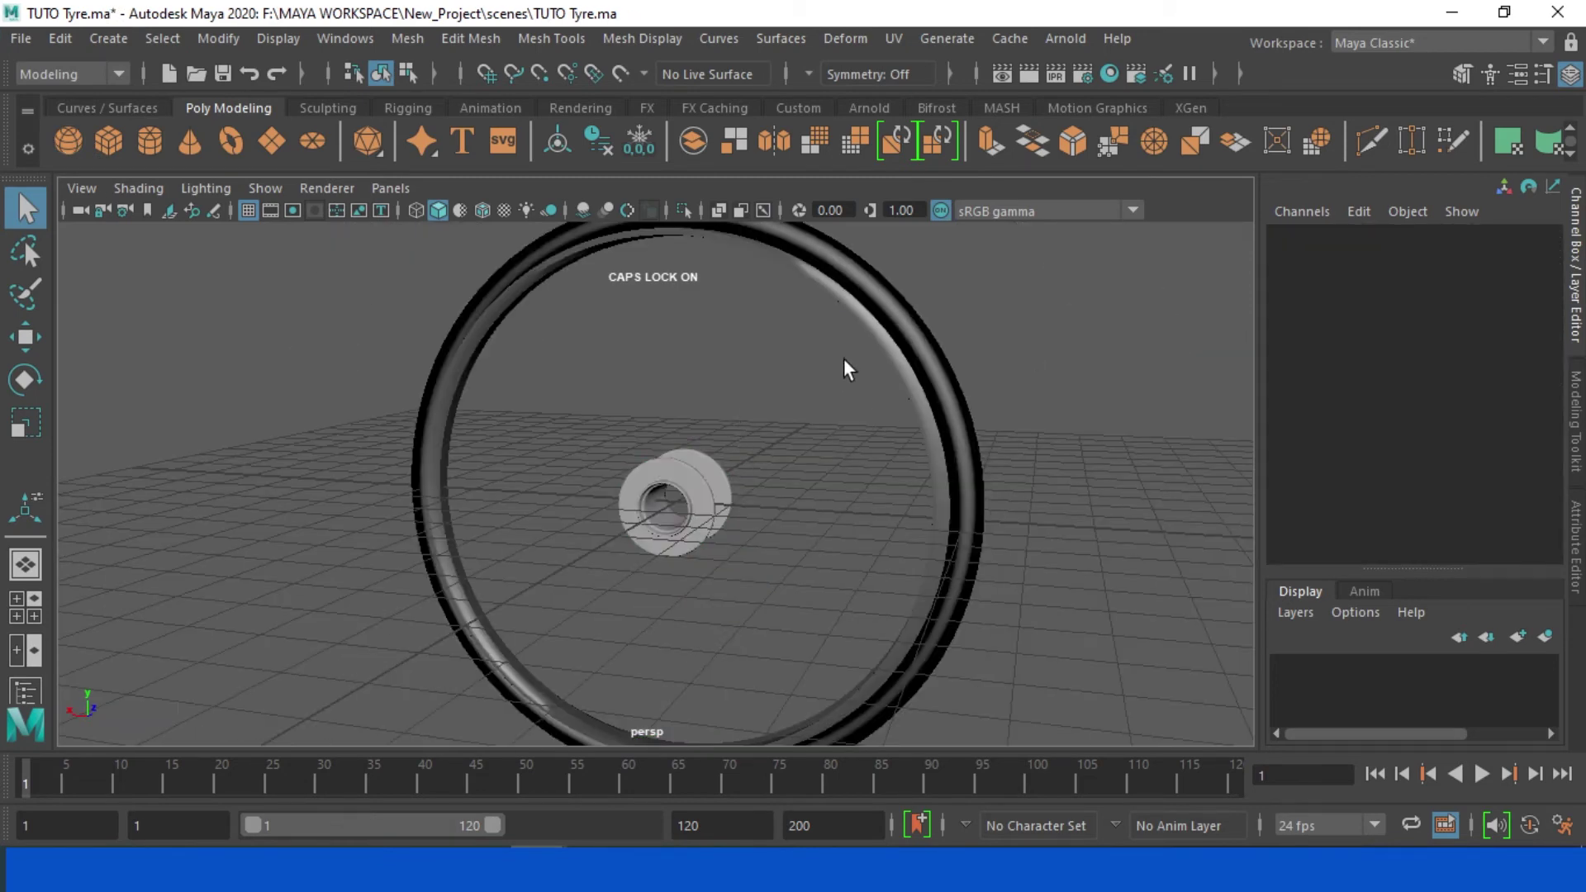
left_click(879, 340)
left_click(634, 463)
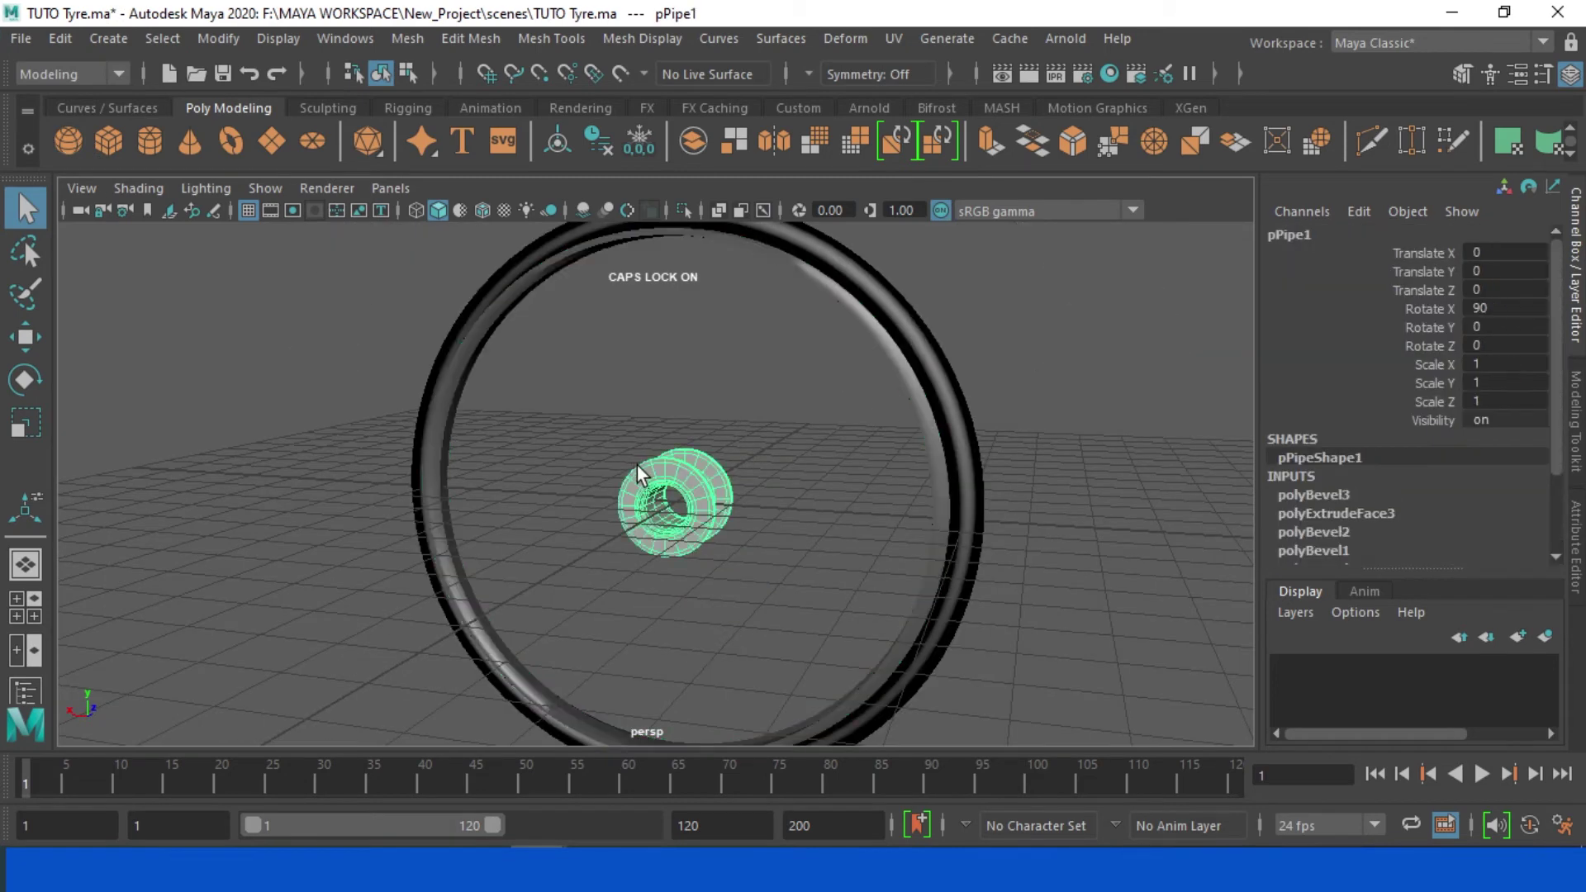
scroll(636, 466, "up", 5)
left_click(60, 37)
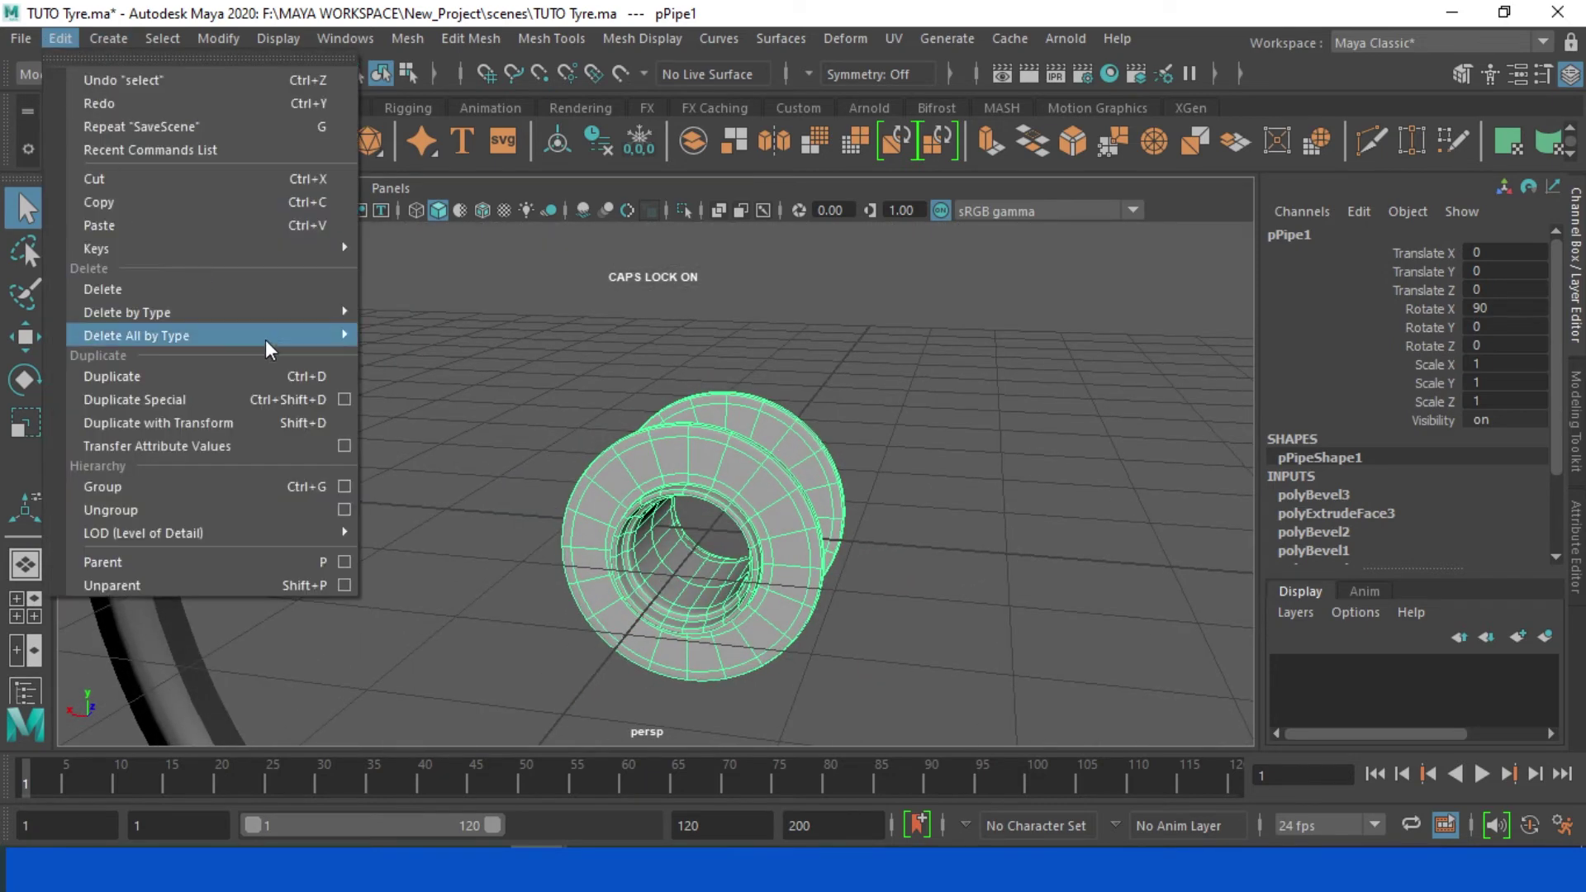
left_click(388, 309)
Step: Create a new polygon cylinder in the scene
scroll(488, 343, "down", 2)
scroll(488, 344, "down", 3)
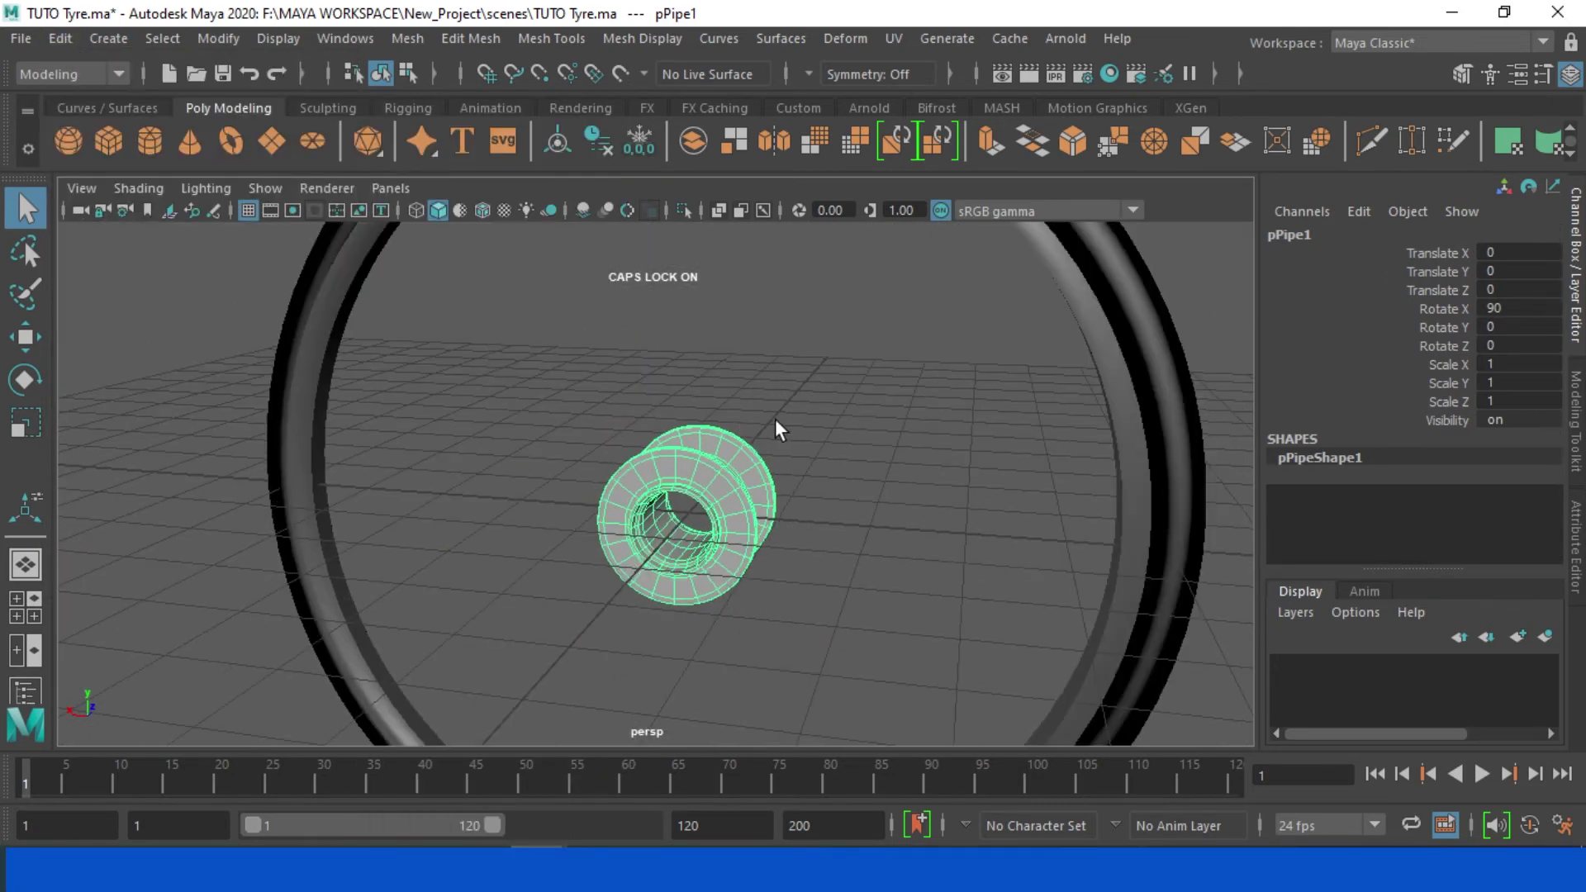
scroll(775, 418, "down", 1)
left_click(772, 420)
right_click_drag(760, 436, 641, 389, "shift")
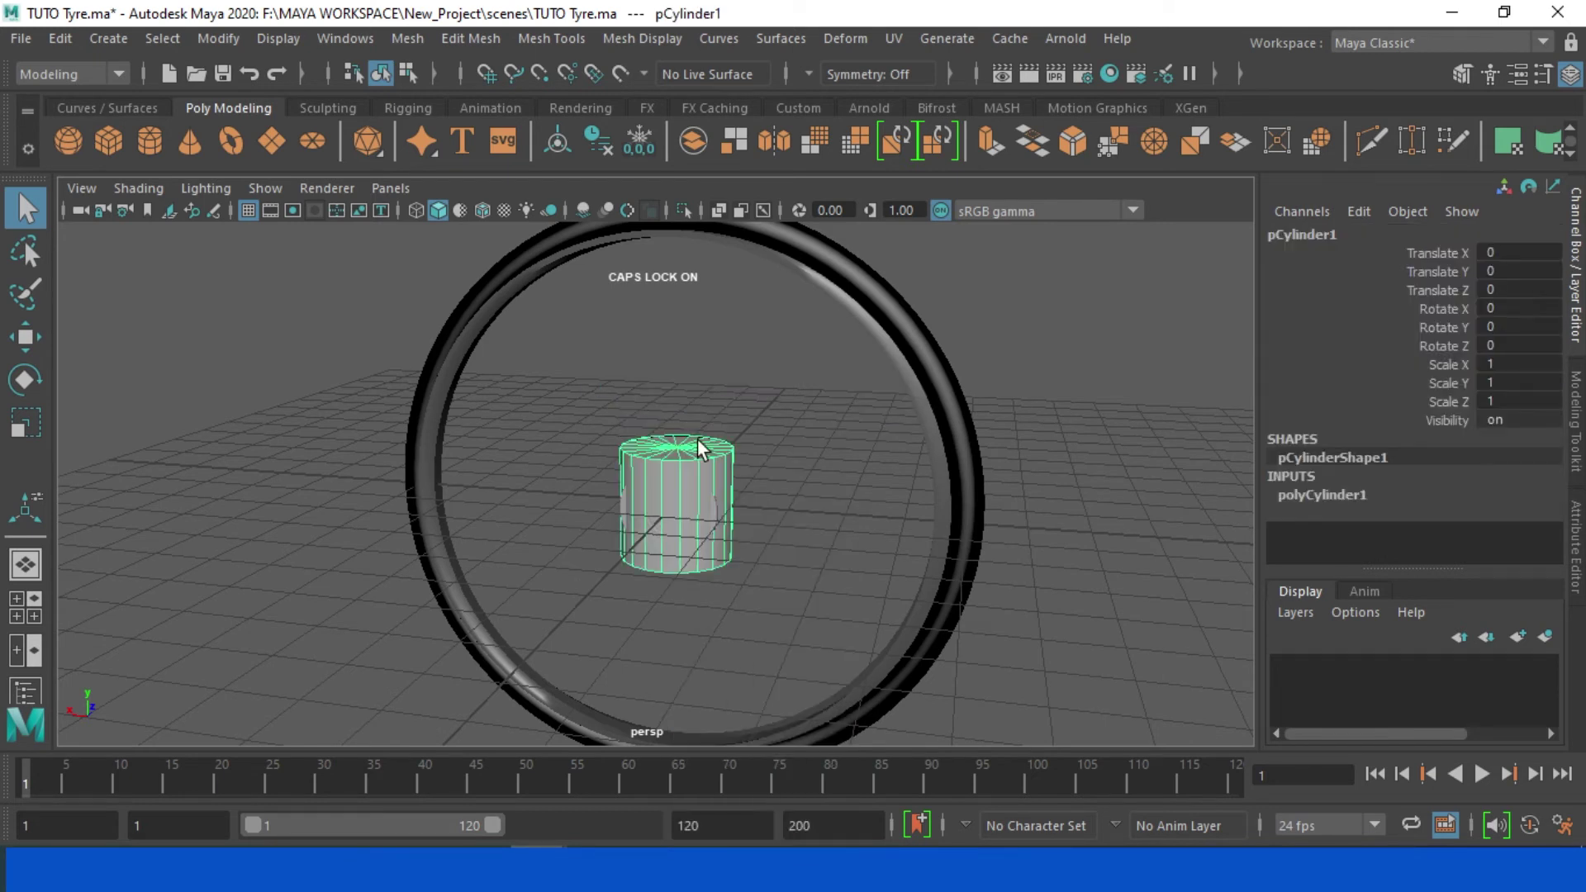
Step: Set the cylinder's Radius to 0.05 and Height to 5
left_click(1338, 494)
scroll(1359, 497, "down", 2)
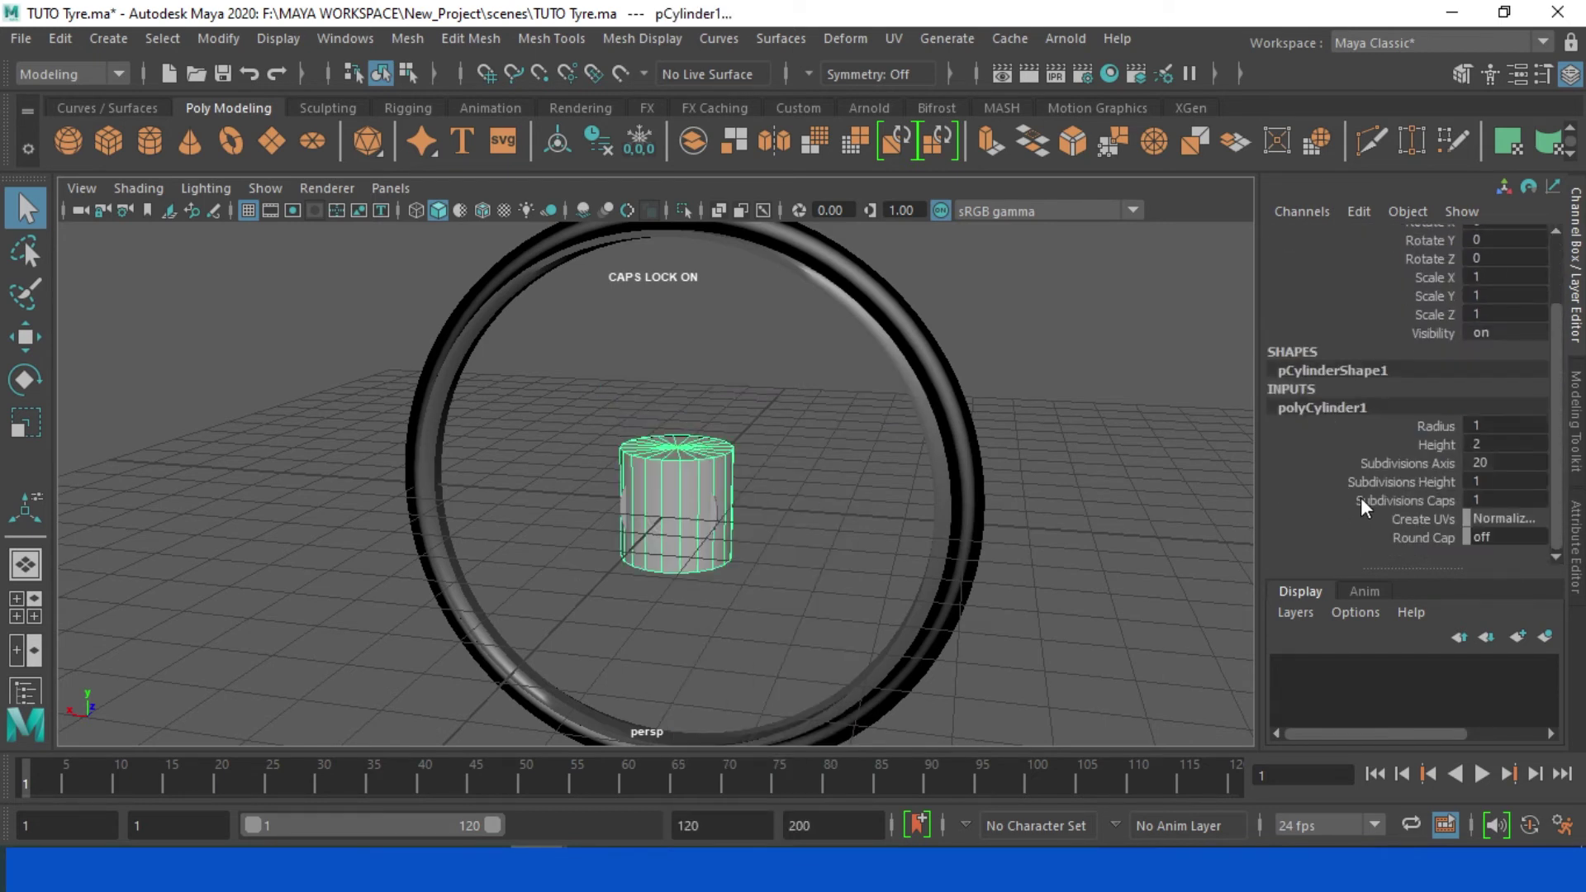
double_click(1505, 426)
type("0.1")
key("Return")
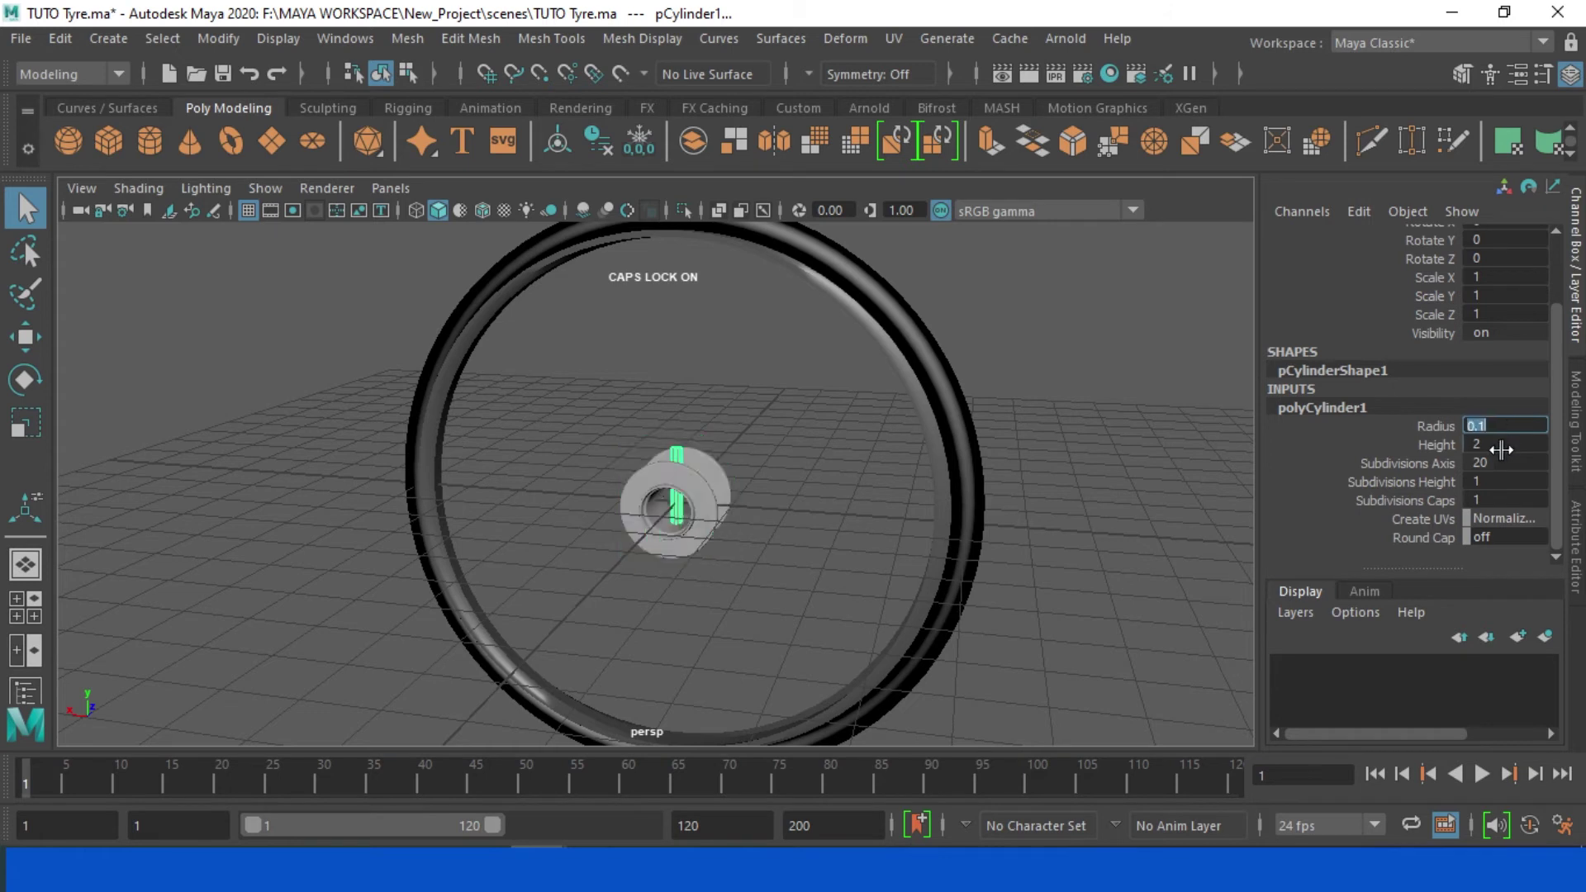
double_click(1500, 447)
type("0")
key("Return")
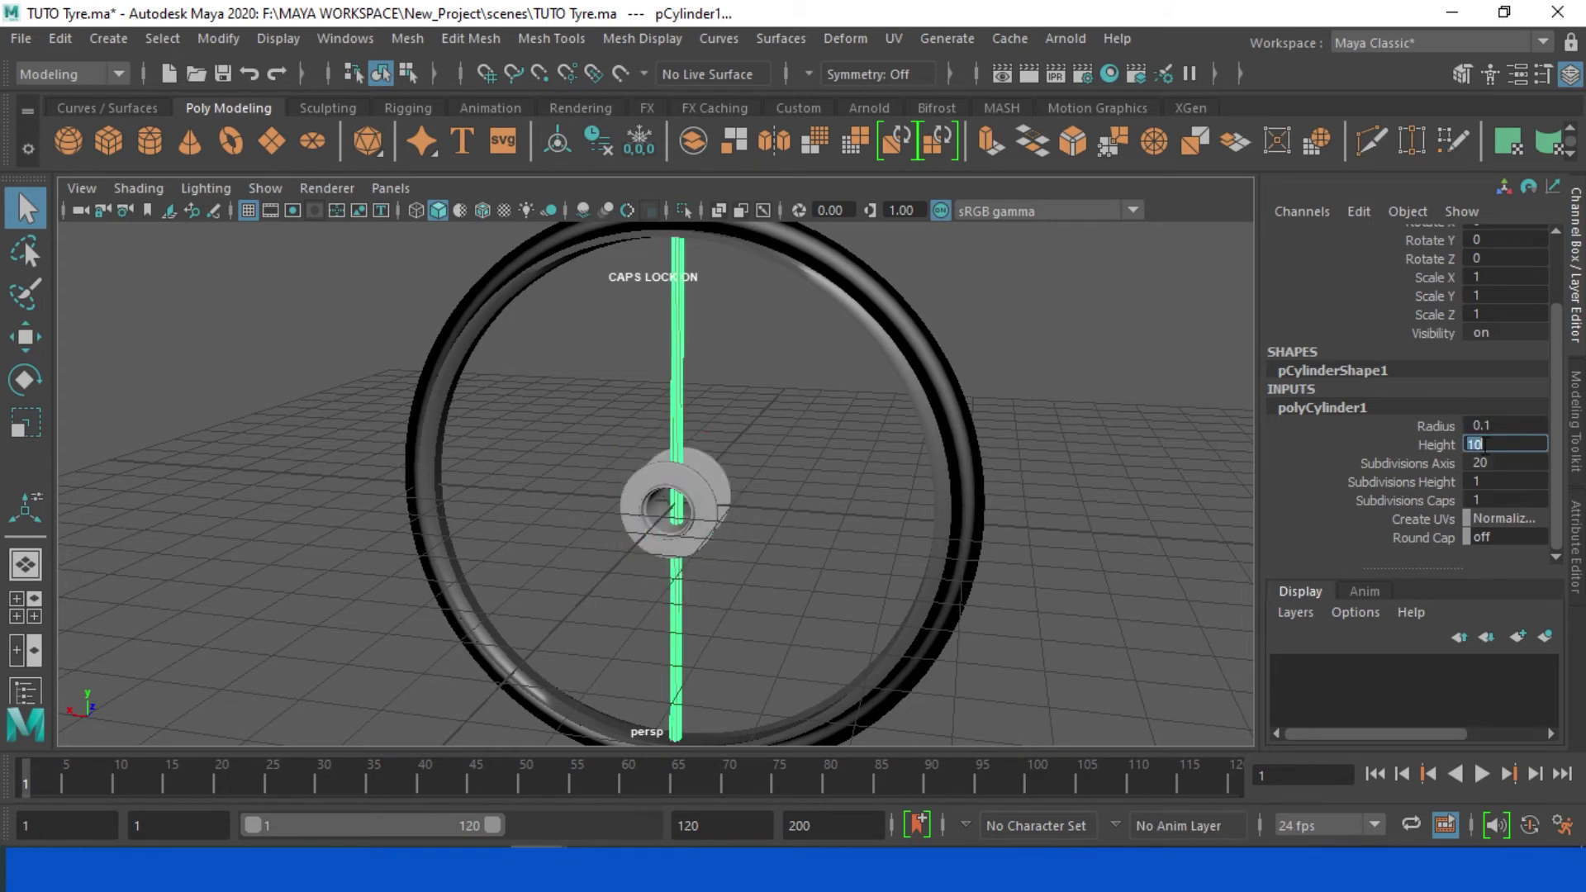
key("Return")
double_click(1501, 426)
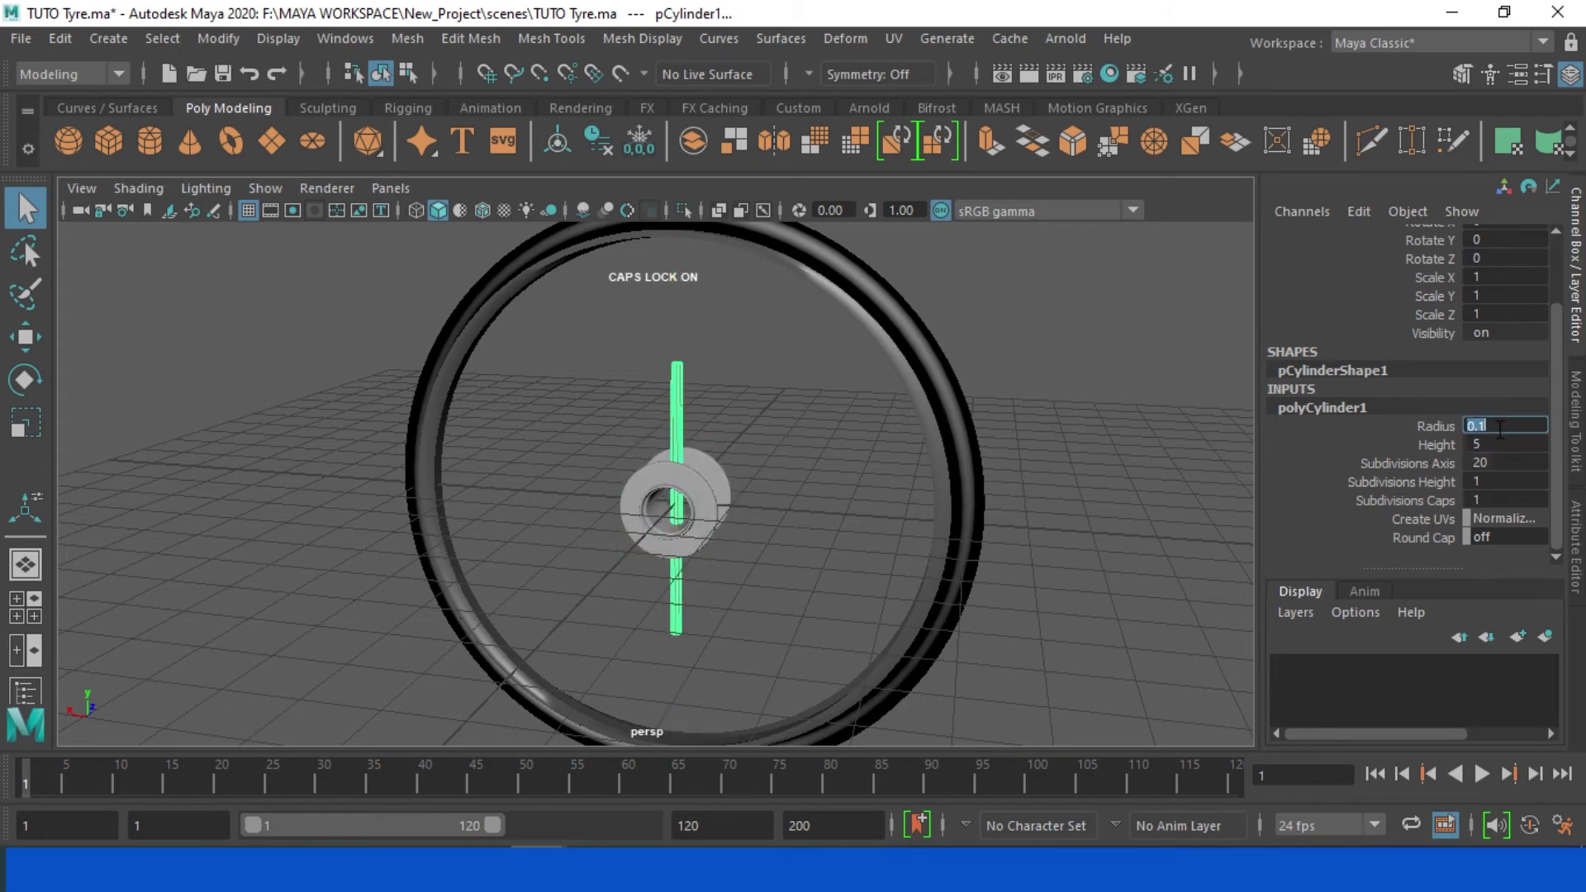
type("05")
key("Return")
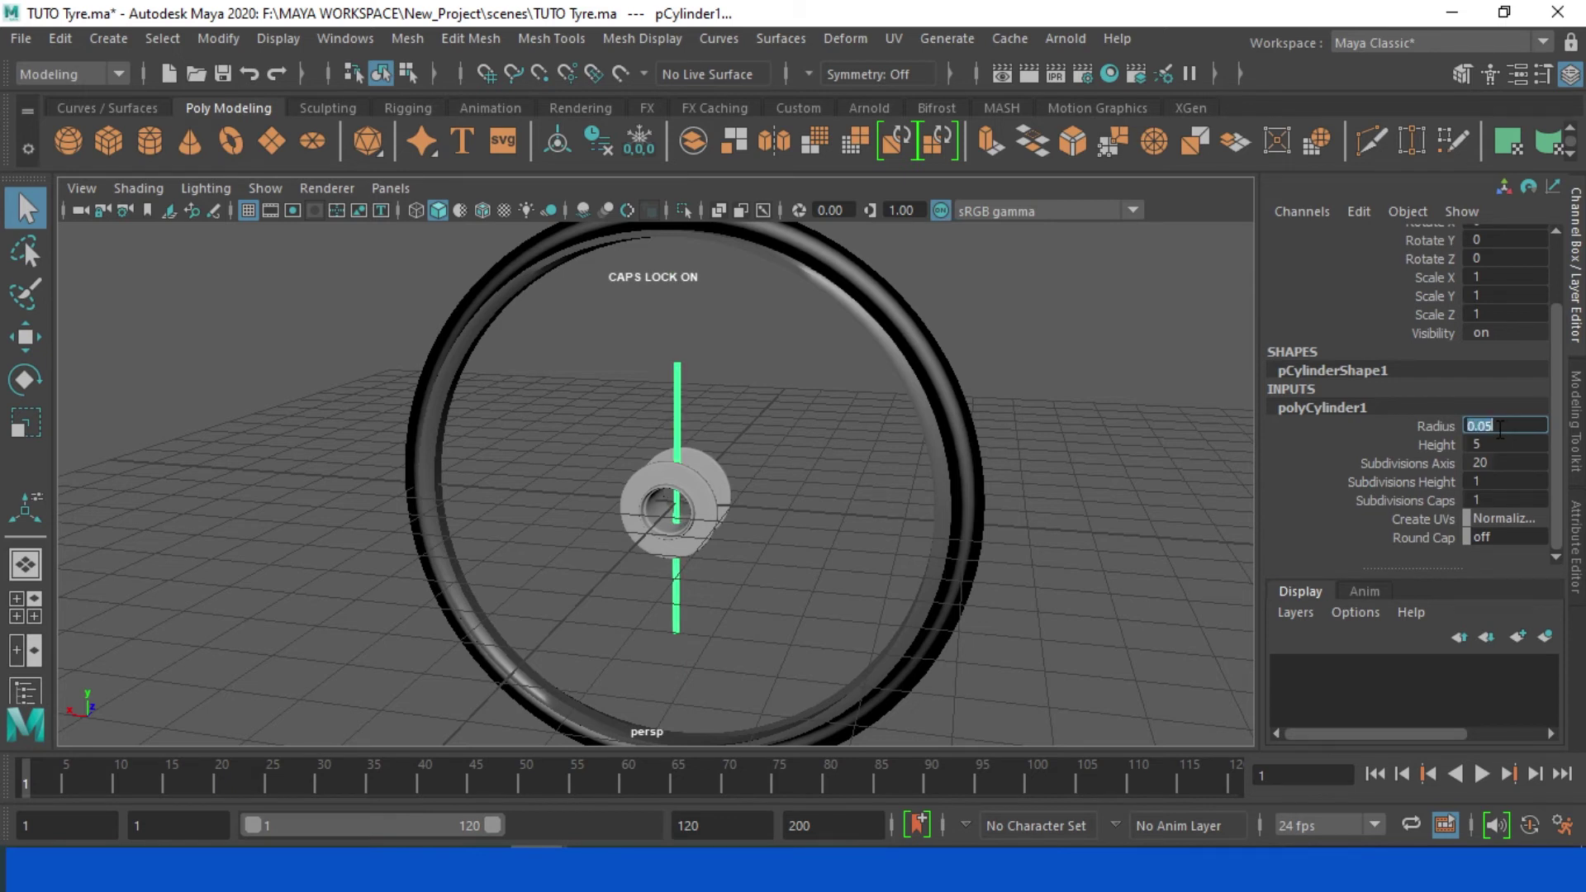
left_click(26, 345)
Step: Switch to the front view and scale the cylinder shorter vertically
key("space")
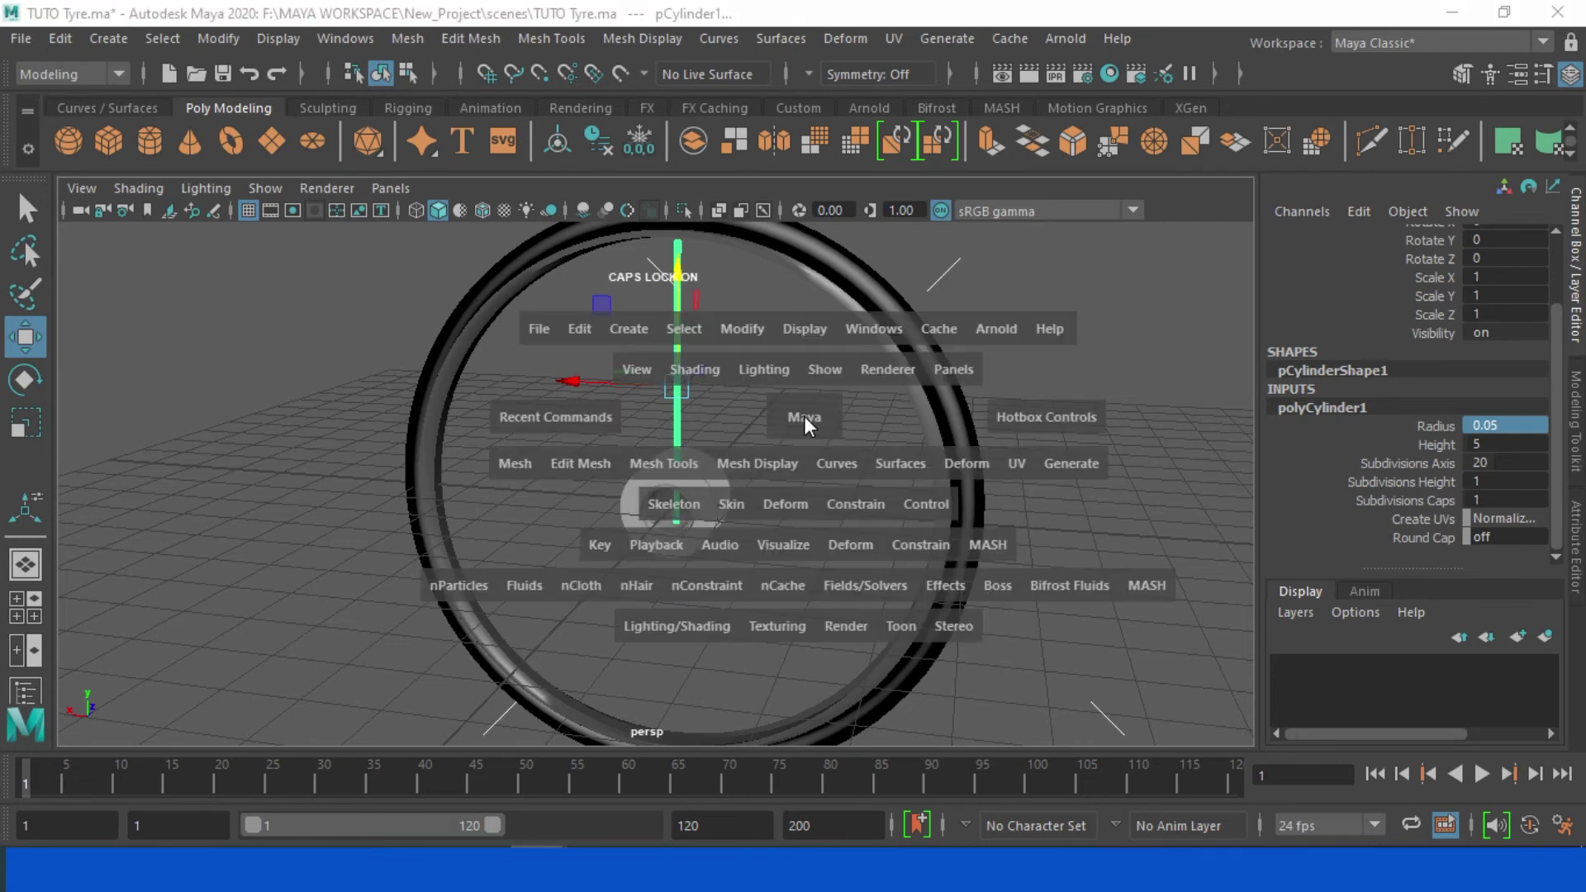
left_click_drag(804, 414, 809, 474)
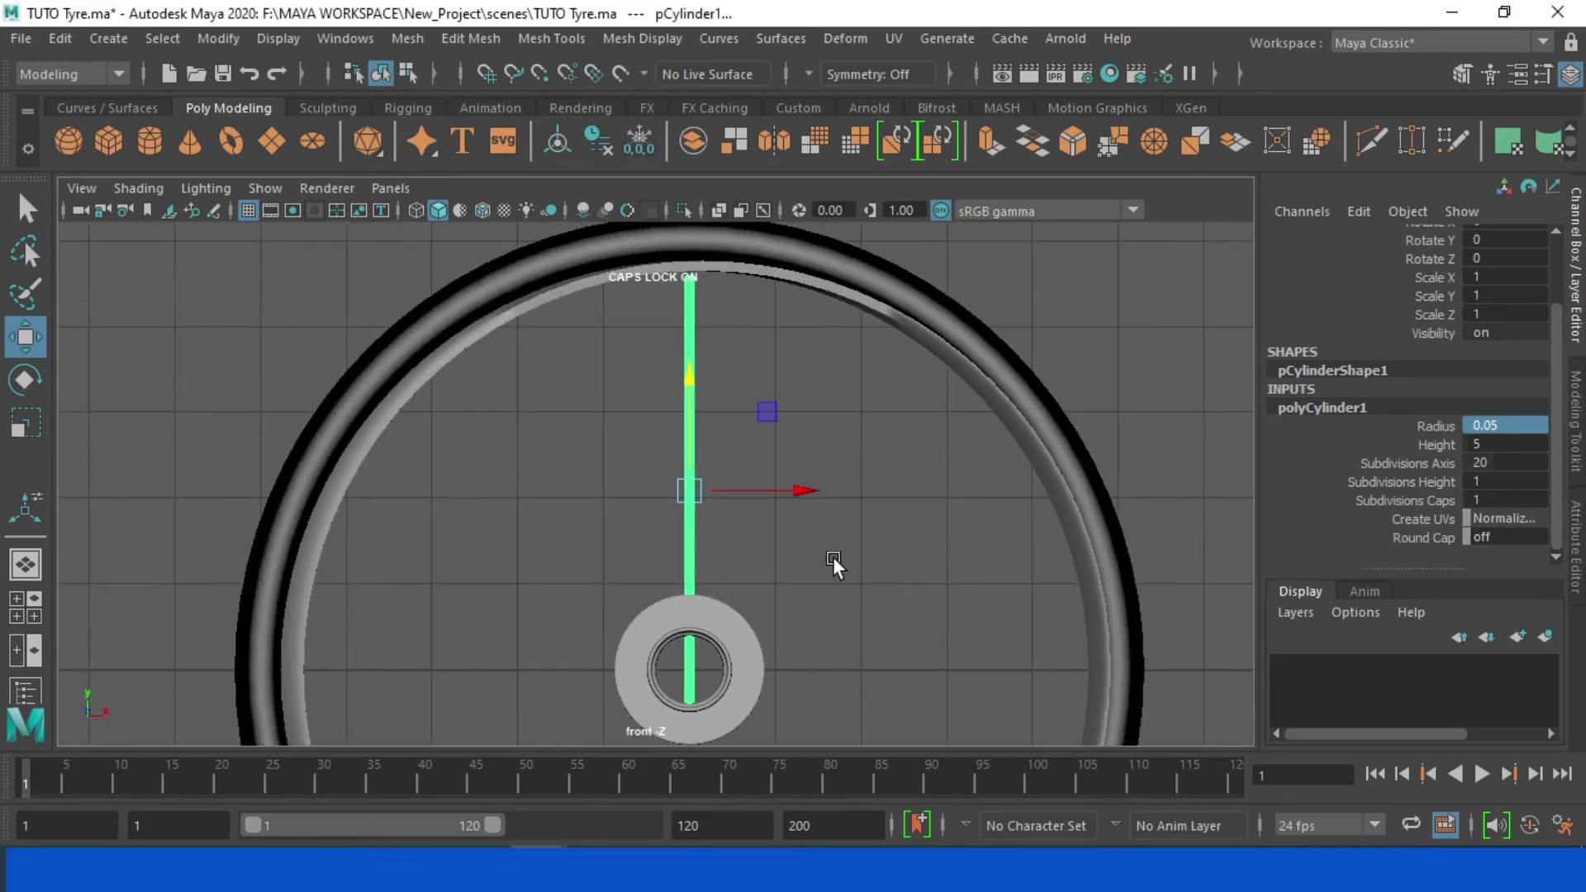
scroll(913, 418, "up", 3)
scroll(846, 559, "up", 2)
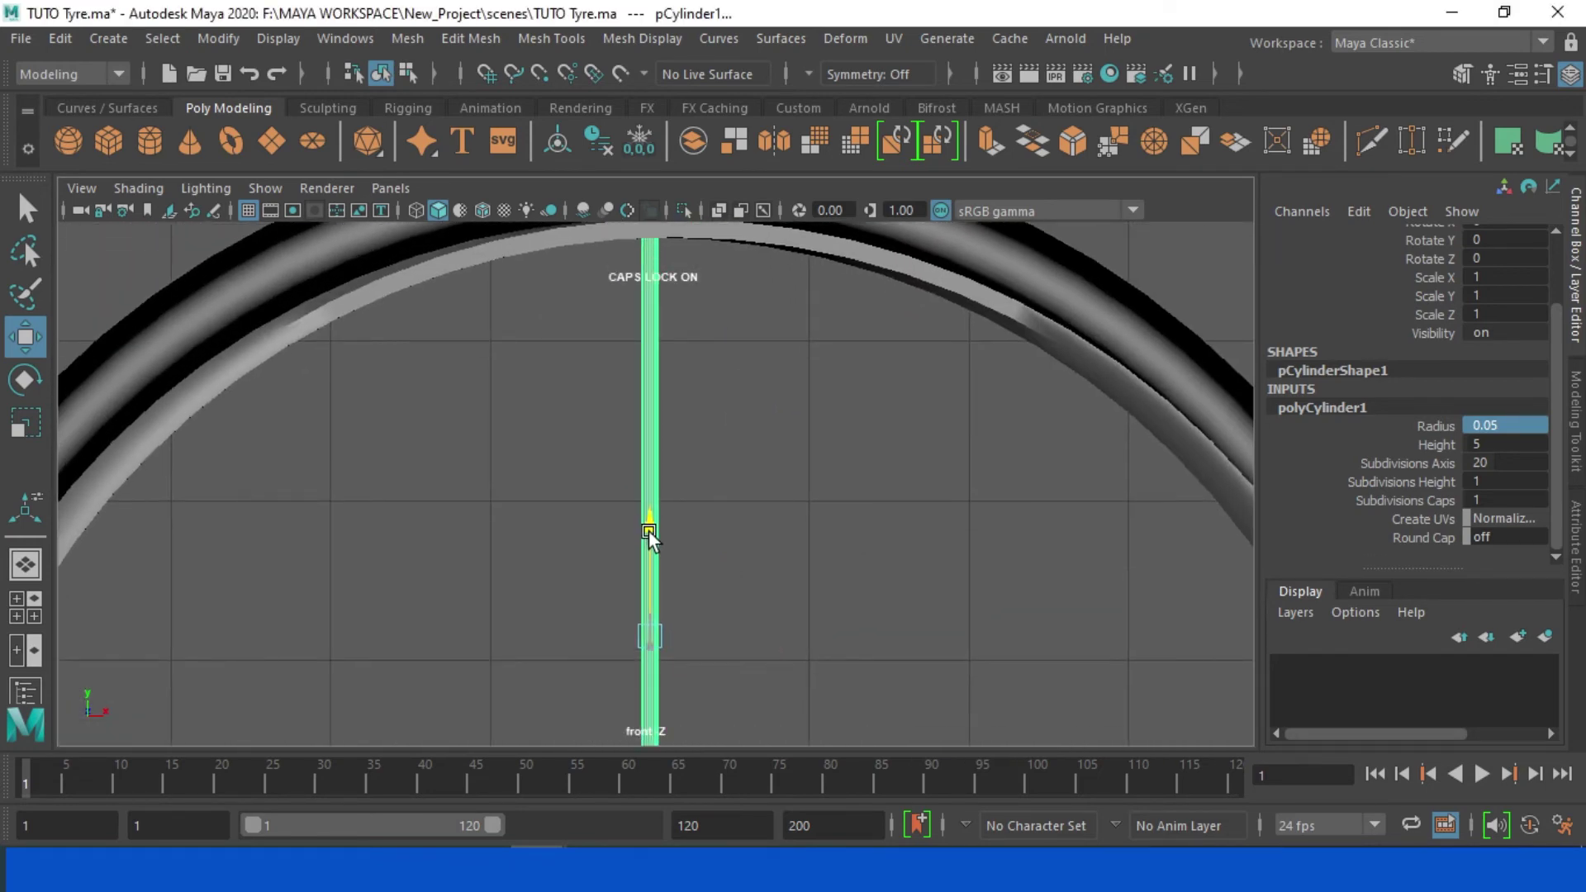
scroll(798, 572, "down", 5)
scroll(804, 537, "down", 1)
scroll(804, 537, "up", 2)
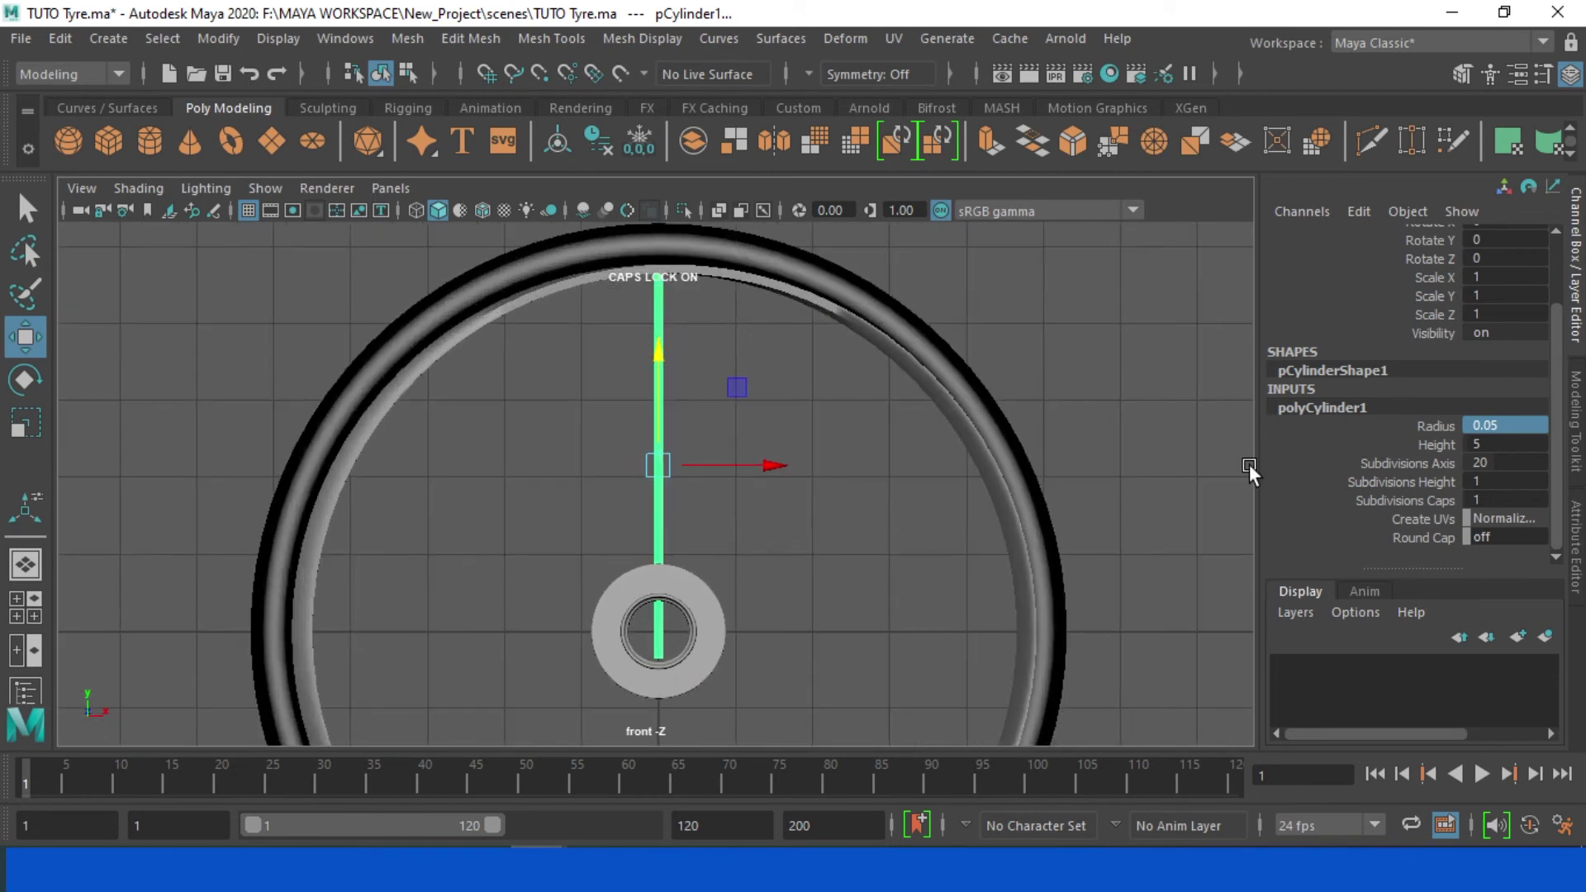
left_click(25, 422)
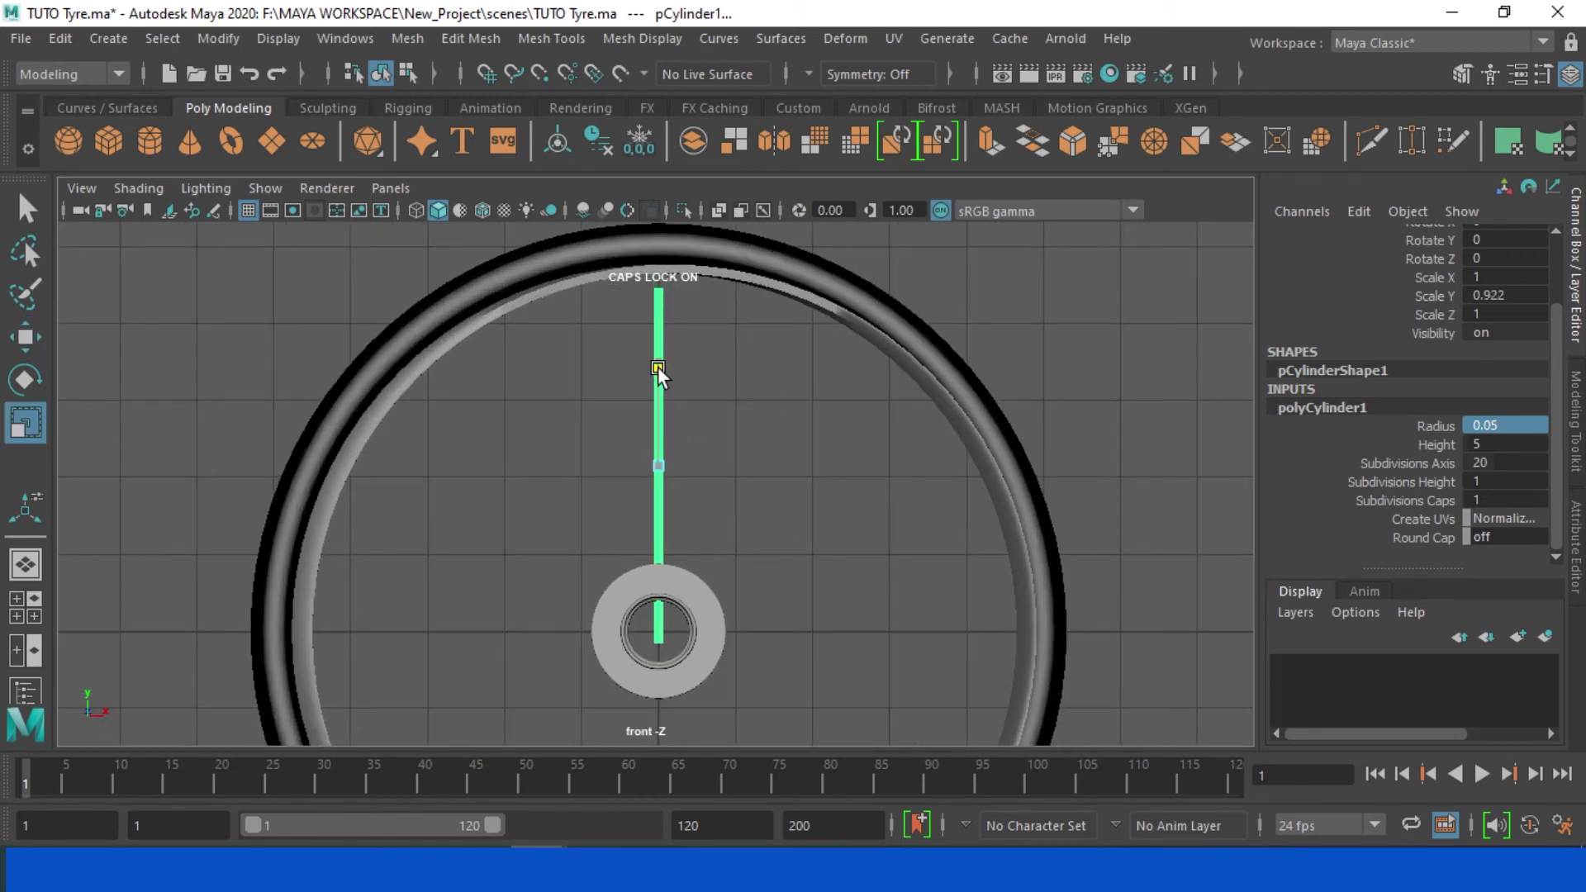
mouse_move(661, 357)
left_mouse_down()
mouse_move(657, 380)
mouse_move(656, 310)
left_mouse_up()
key("w")
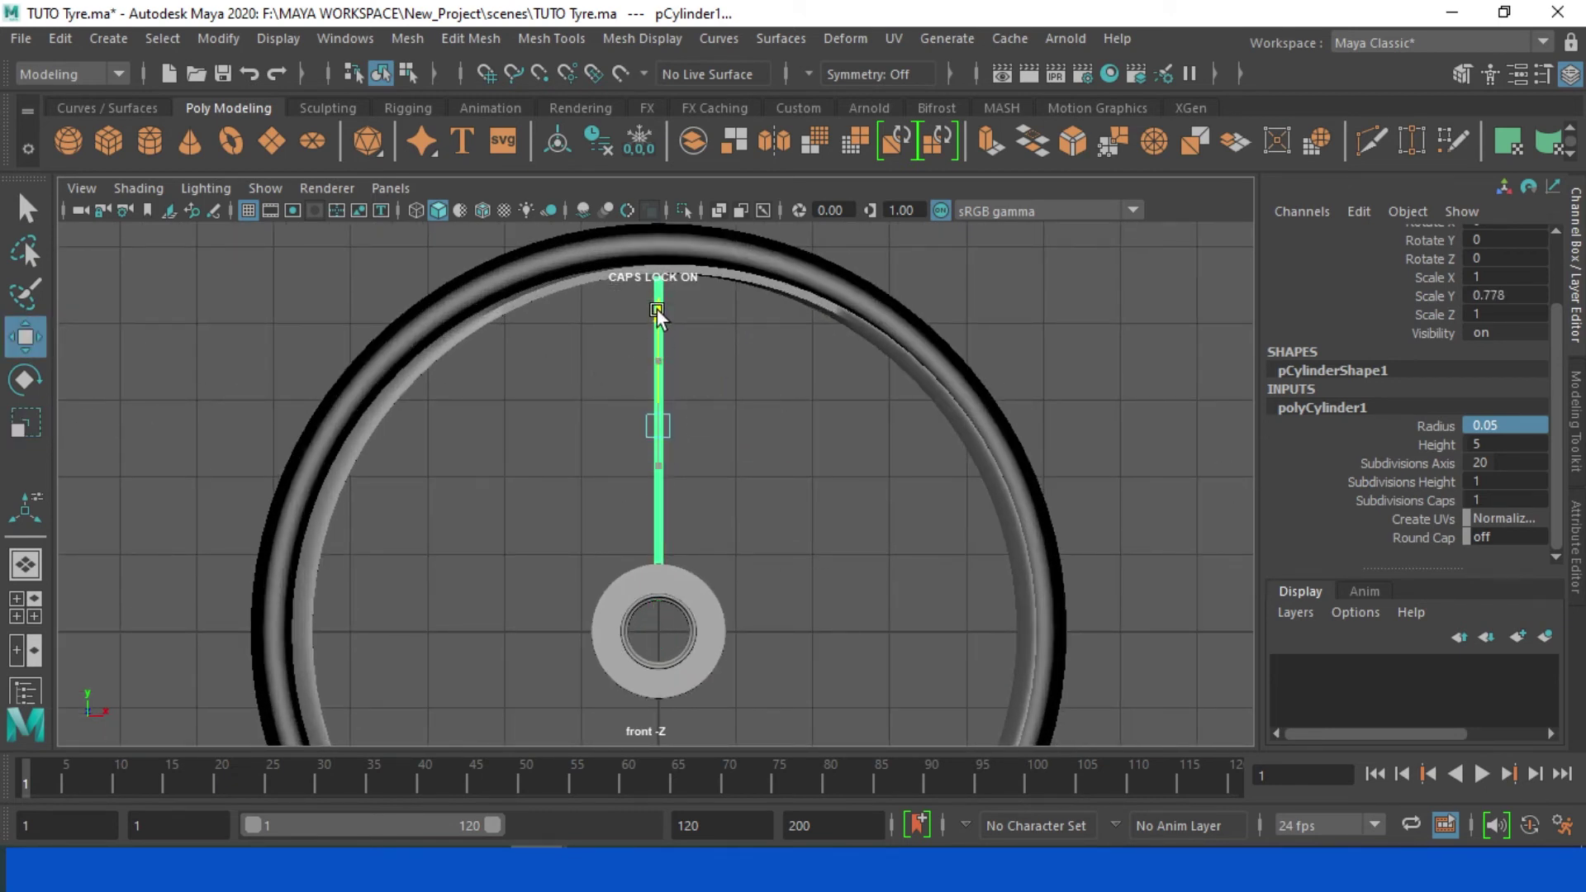
Step: Set the spoke's Radius to 0.03 and Subdivisions Axis to 10
scroll(745, 478, "up", 3)
left_click(1493, 425)
key("BackSpace")
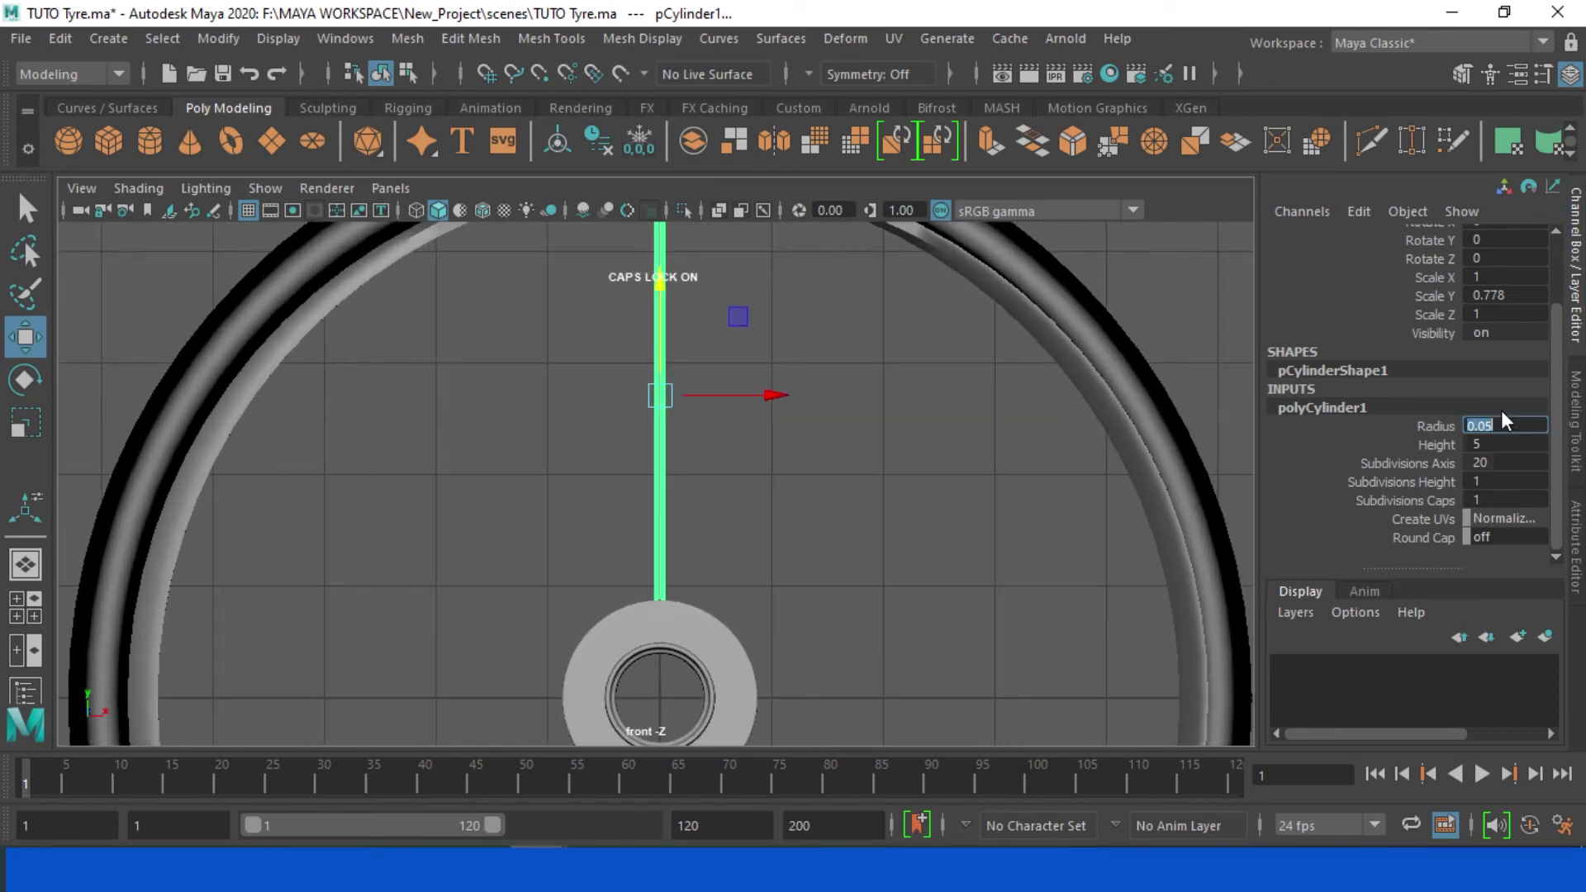
type("0.03")
key("Return")
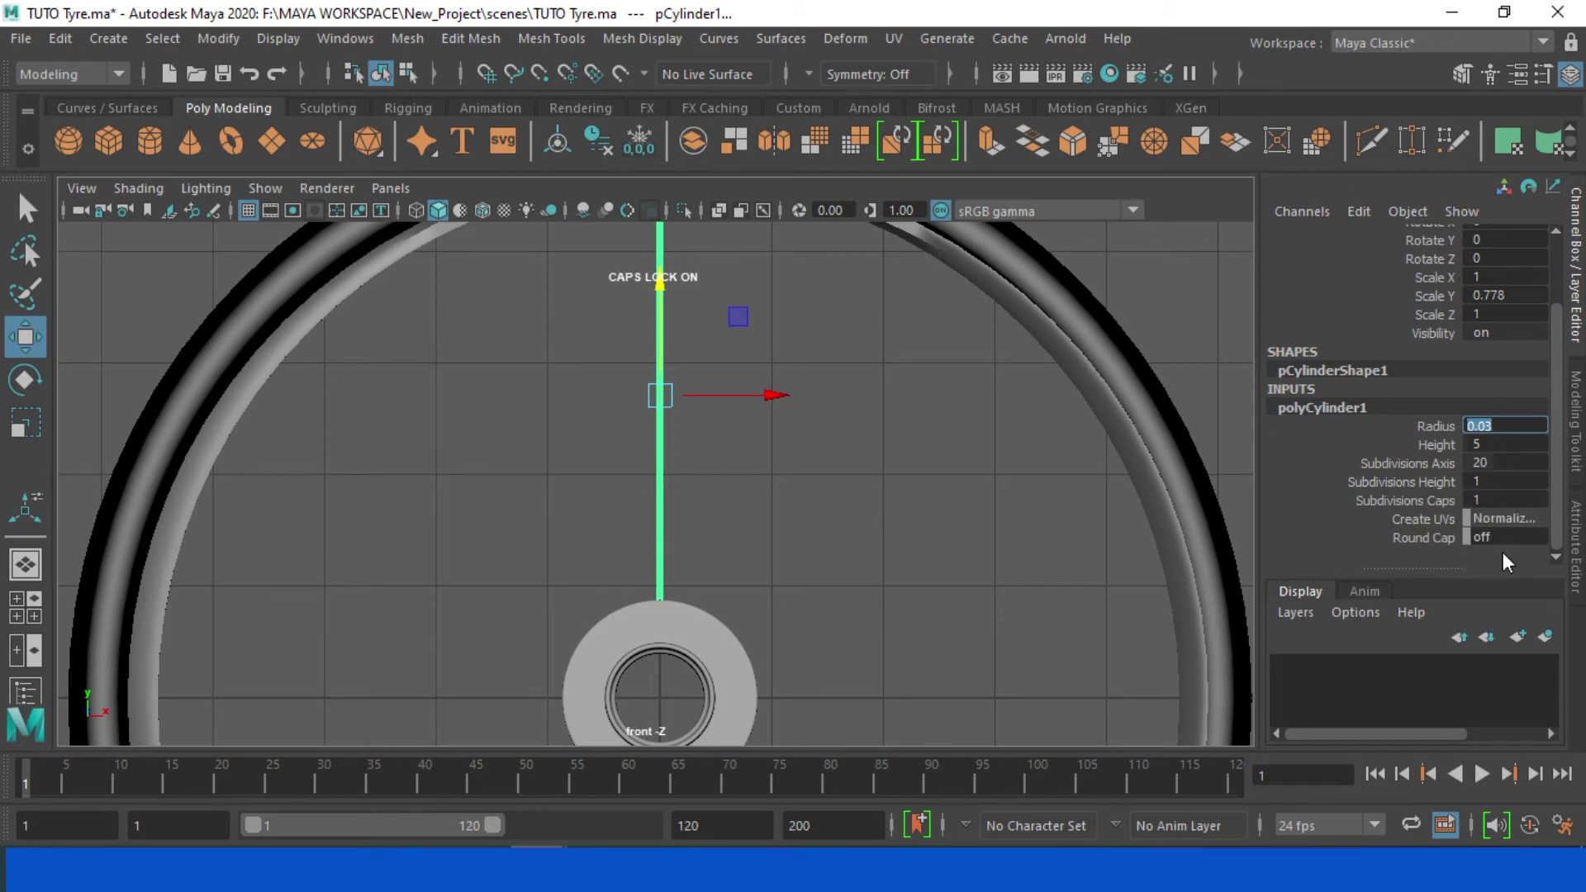
left_click(835, 439)
left_click(662, 408)
scroll(663, 407, "down", 5)
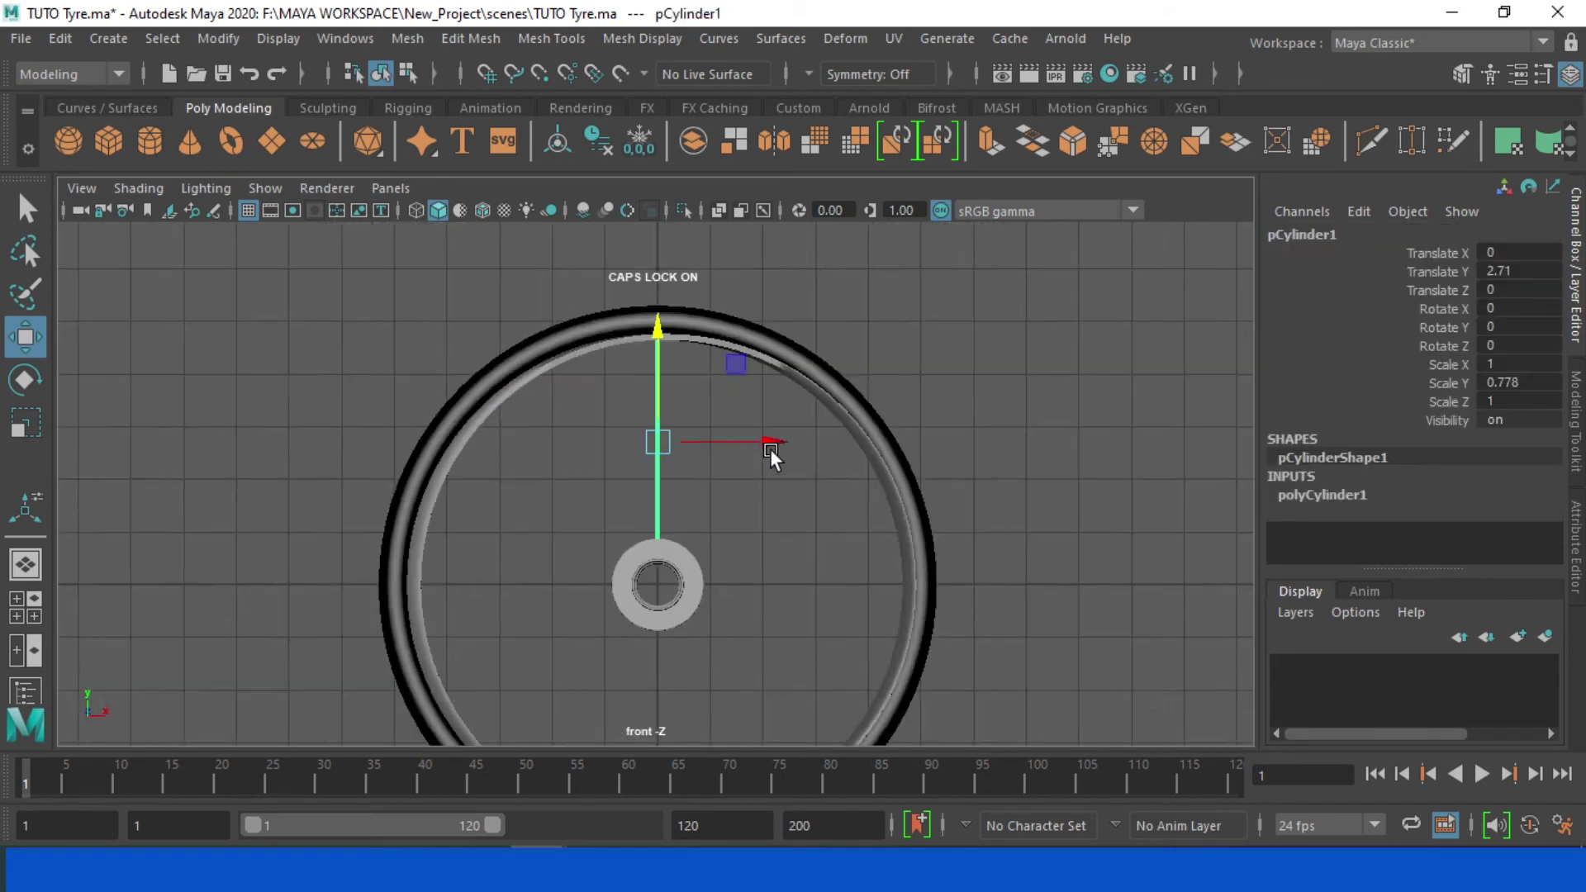
left_click(1321, 495)
scroll(1404, 479, "down", 3)
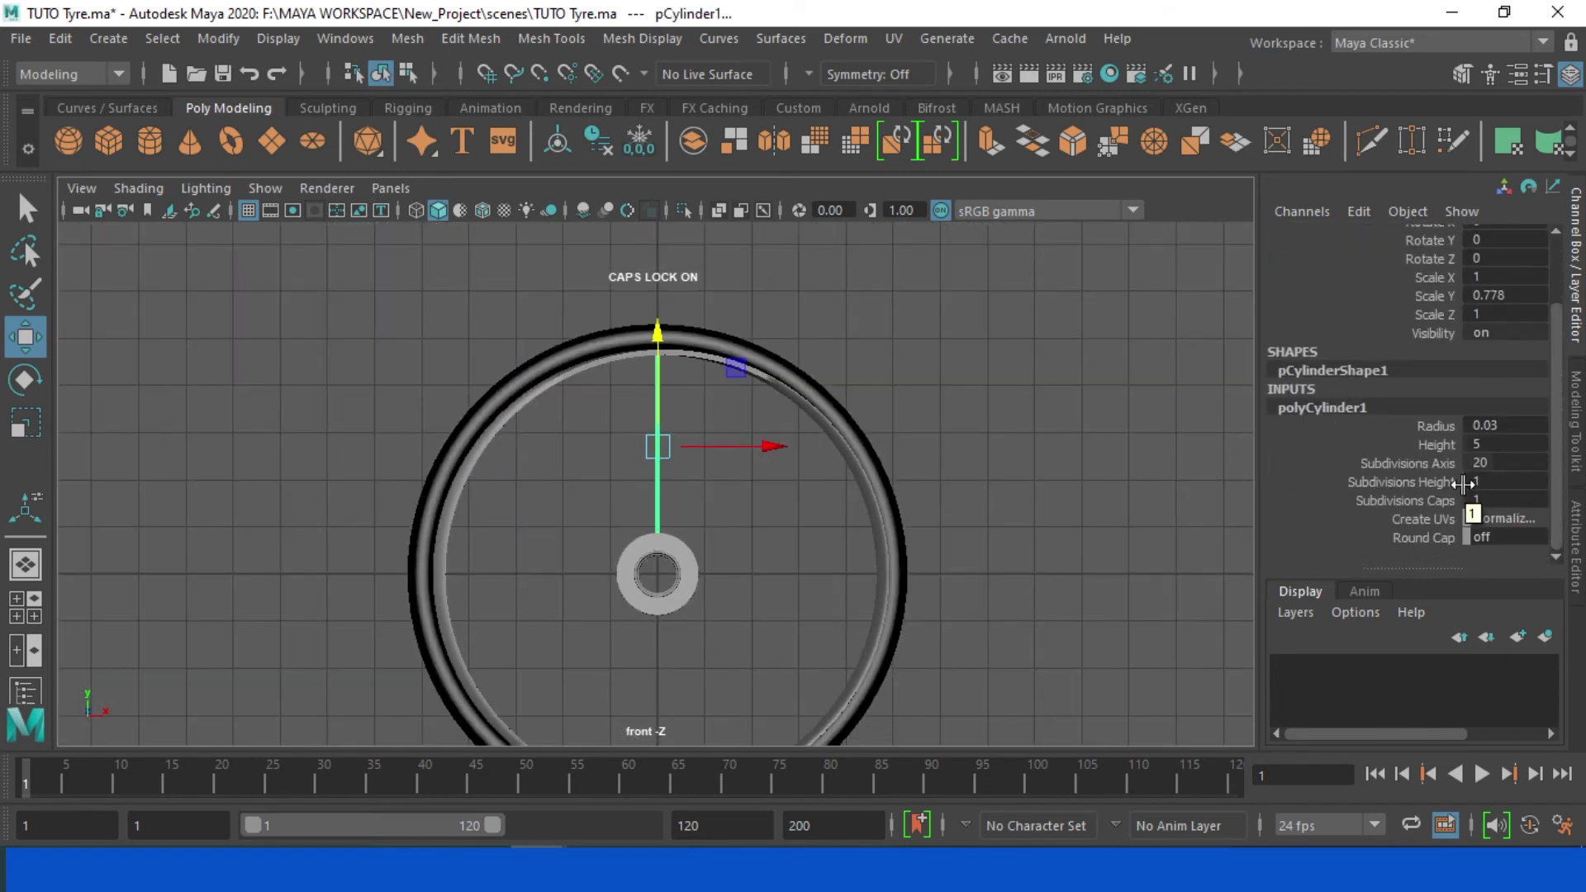
double_click(1493, 465)
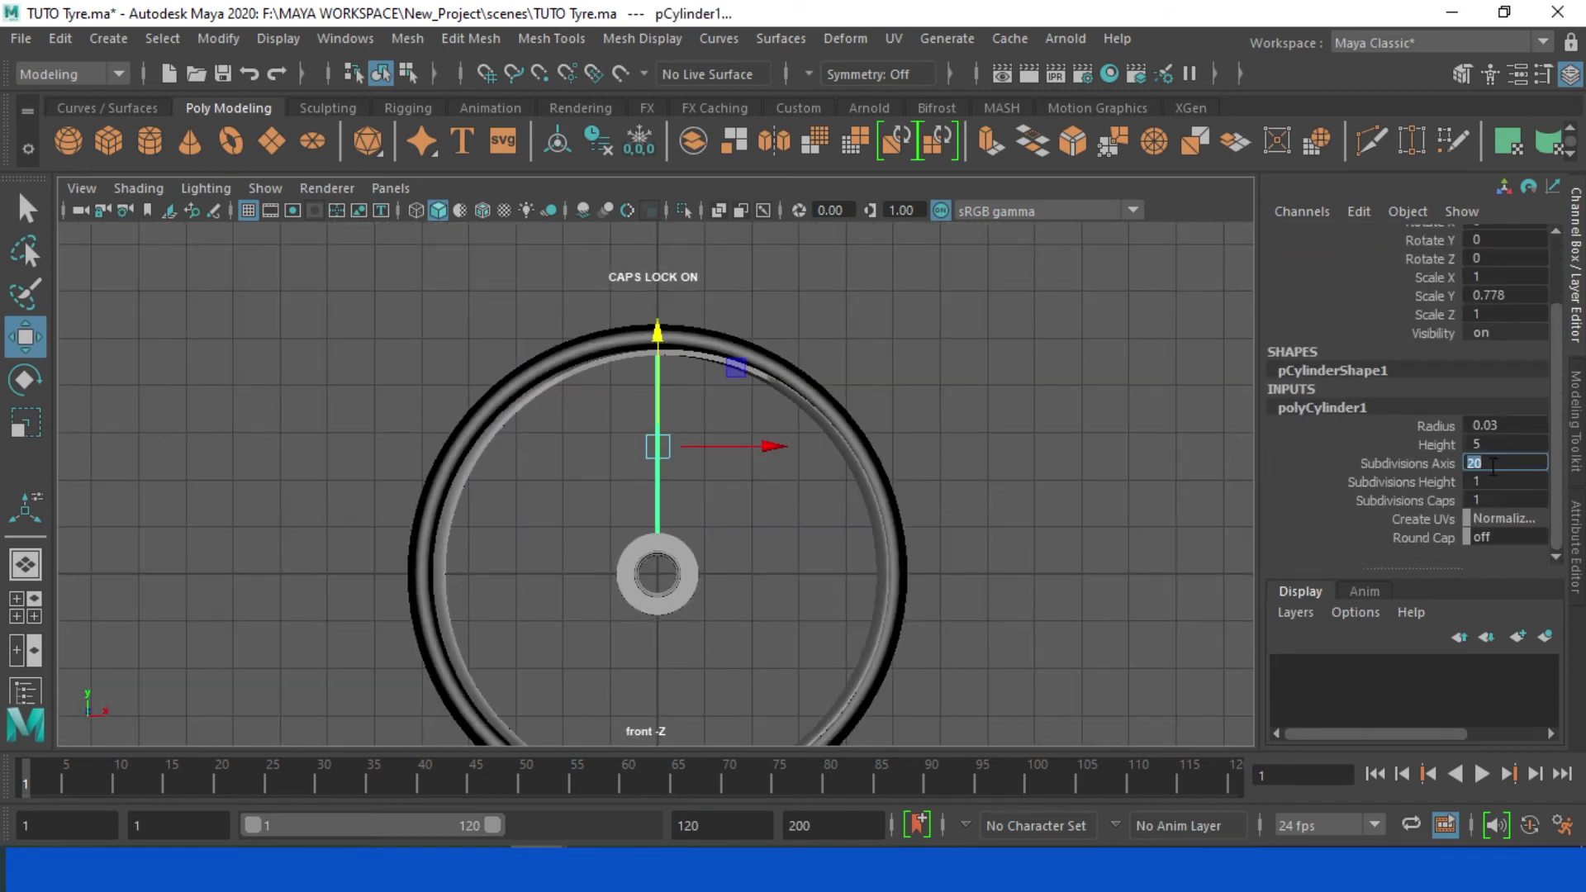
type("10")
scroll(677, 508, "up", 4)
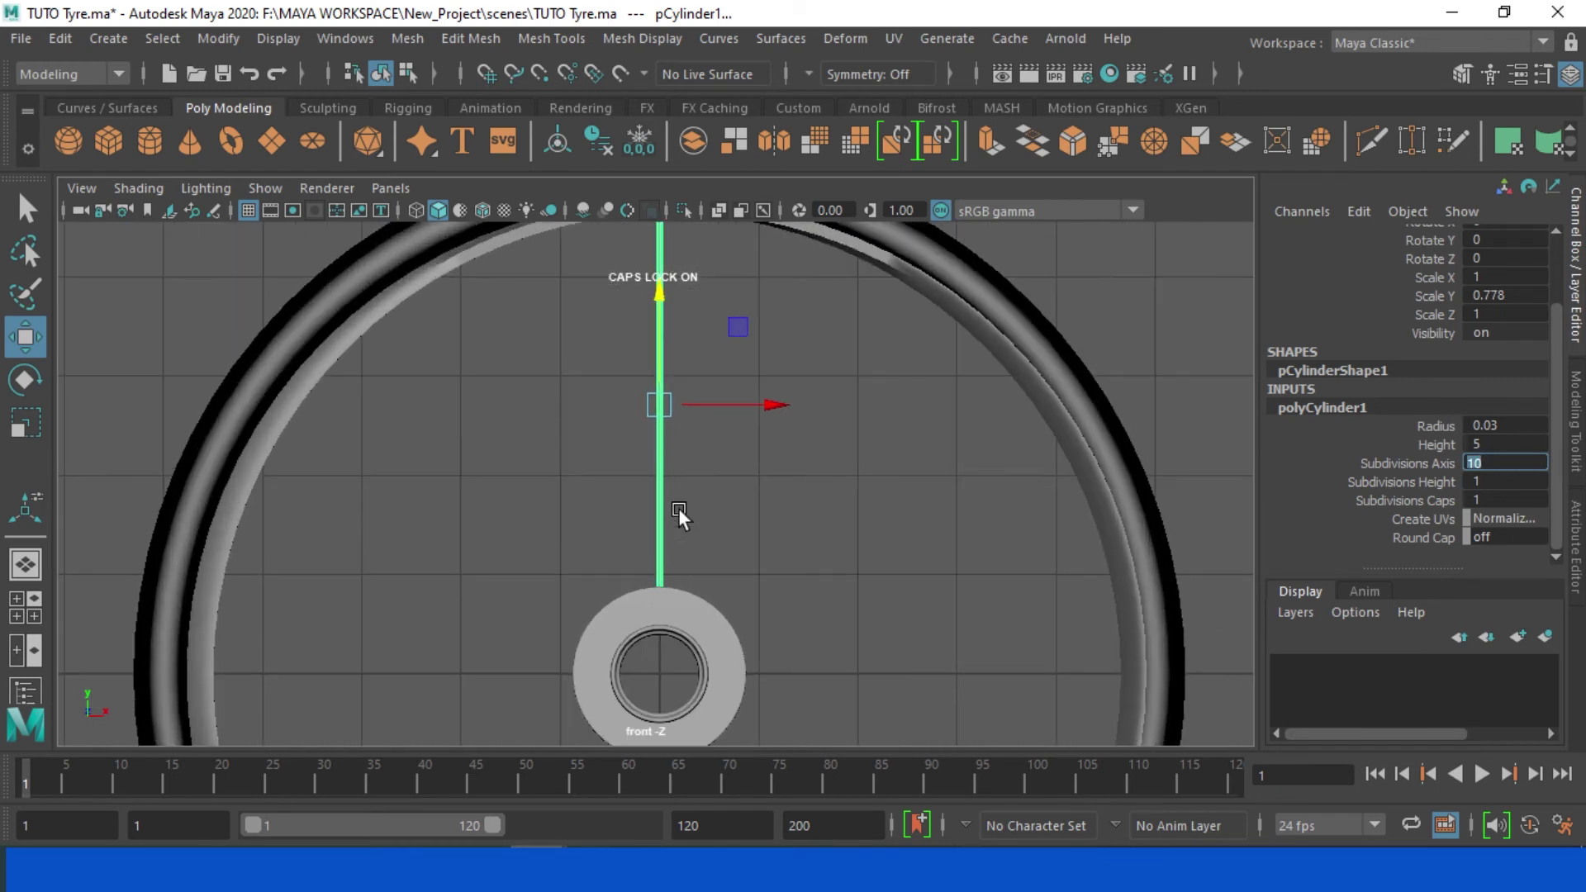
key("Return")
Step: Turn on grid snapping and snap the spoke's base onto the hub centre
mouse_move(805, 494)
middle_mouse_down("alt")
mouse_move(785, 552)
mouse_move(815, 442)
middle_mouse_up("alt")
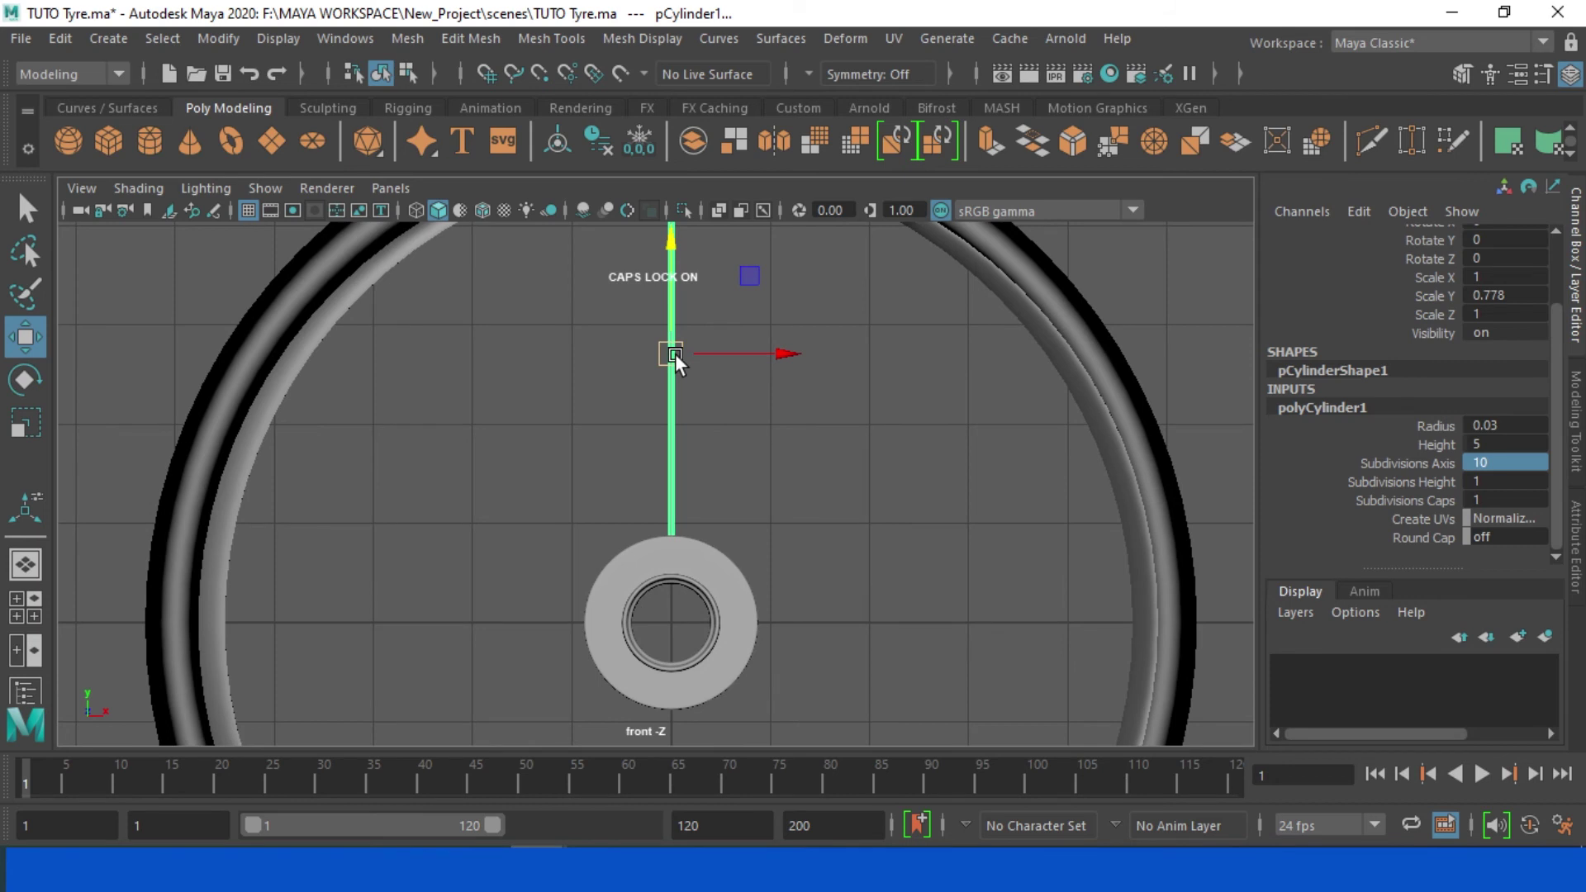
key("x")
left_click_drag(672, 354, 677, 585)
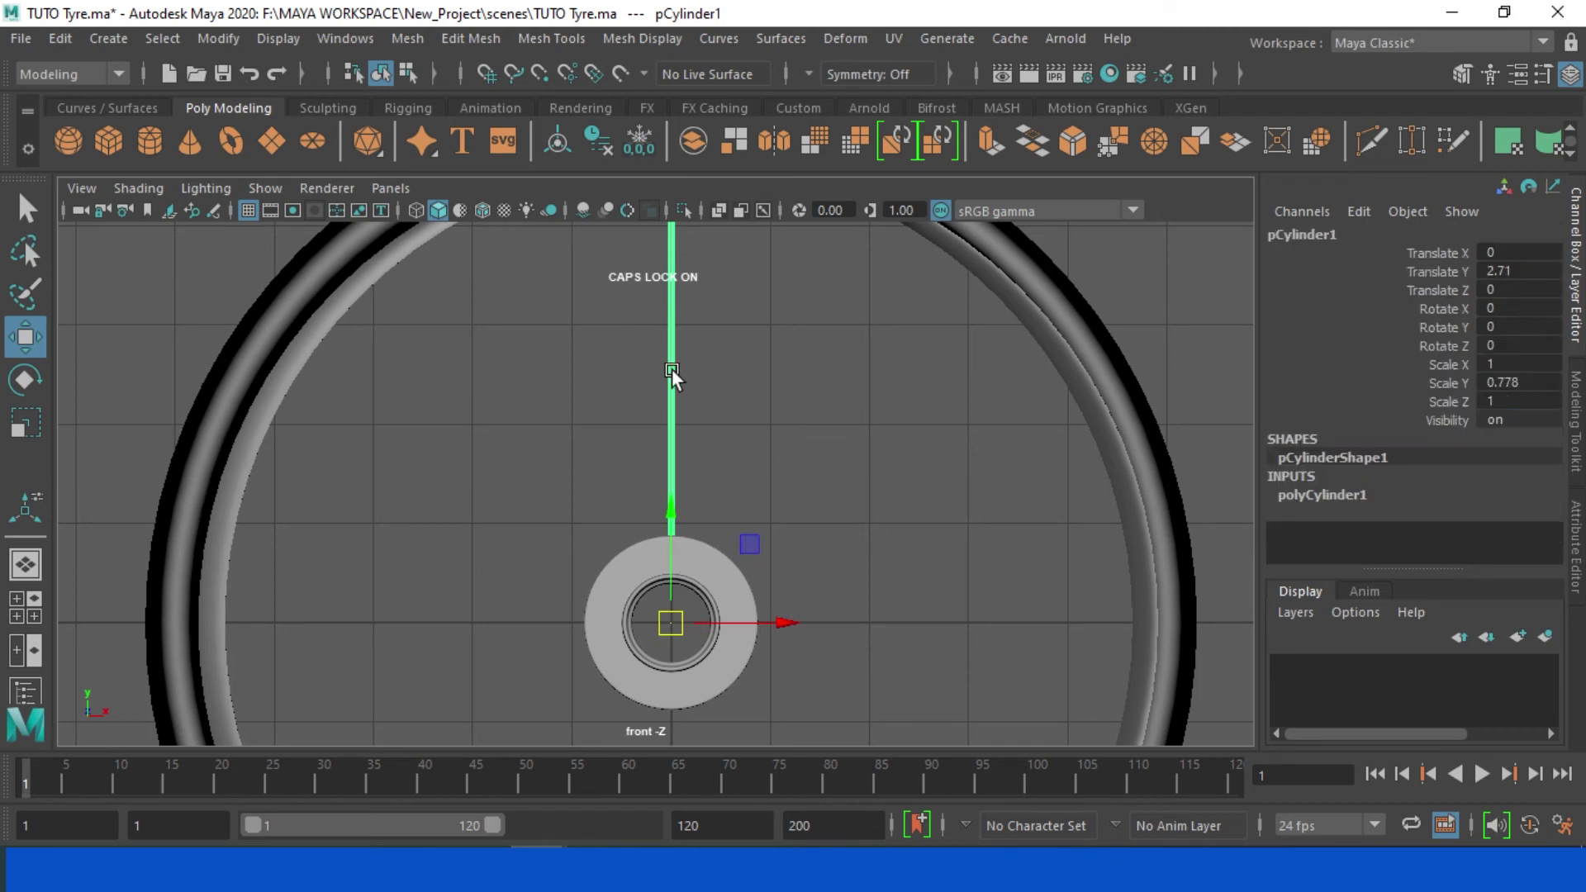
Step: Apply Modify > Freeze Transformations to the spoke
left_click(217, 41)
left_click(256, 141)
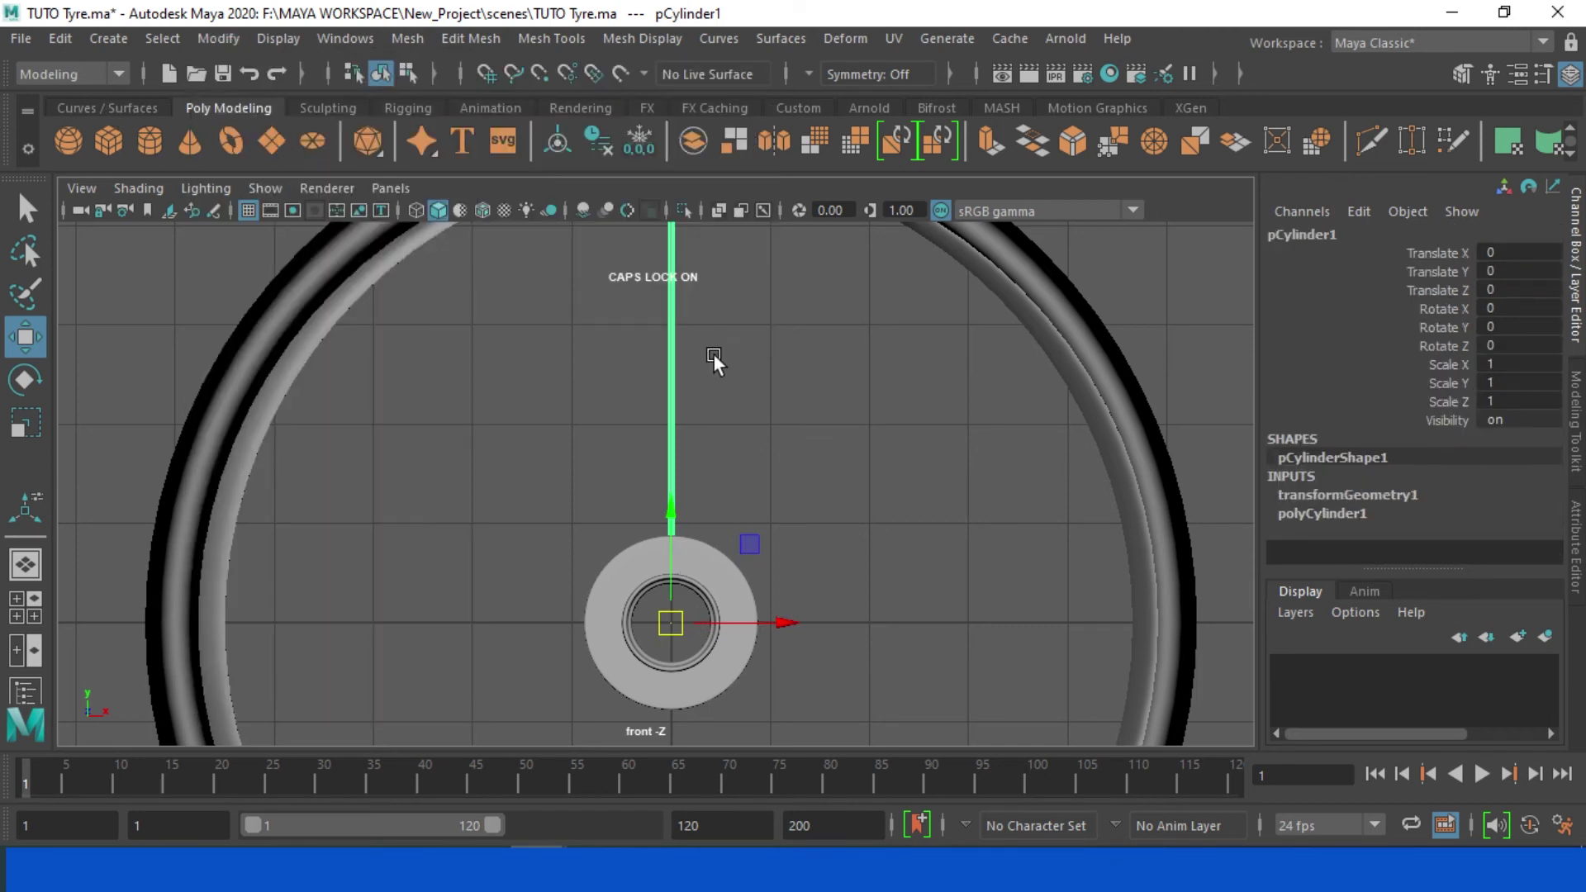
scroll(786, 420, "down", 3)
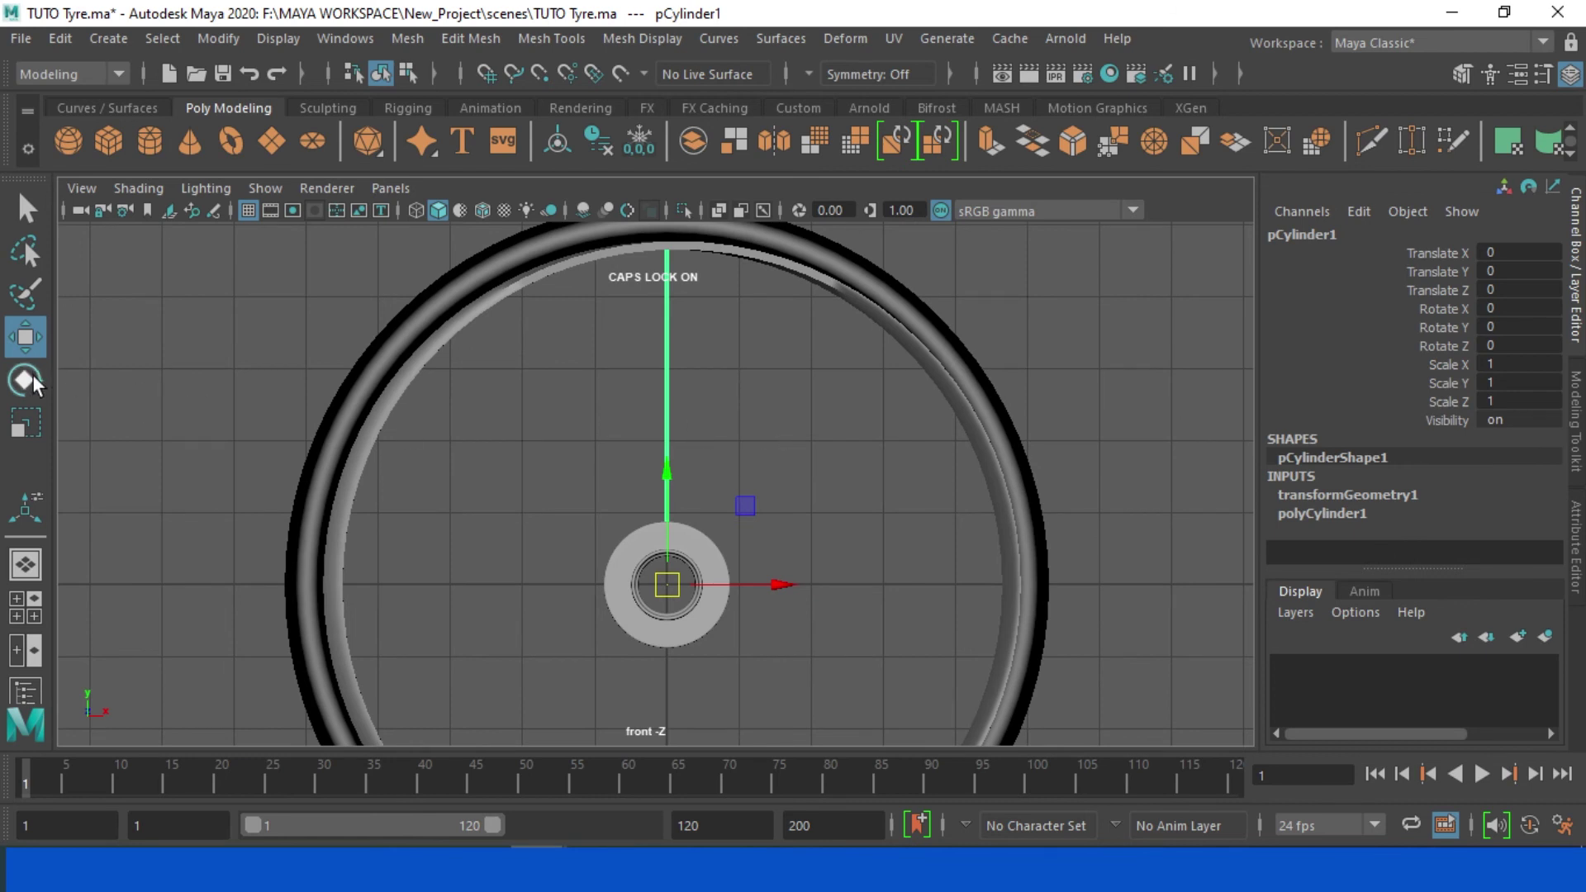
Step: Test-rotate the spoke around the hub, then reset its Rotate Z to 0
left_click(32, 374)
left_click_drag(706, 494, 731, 508)
double_click(1514, 346)
type("0")
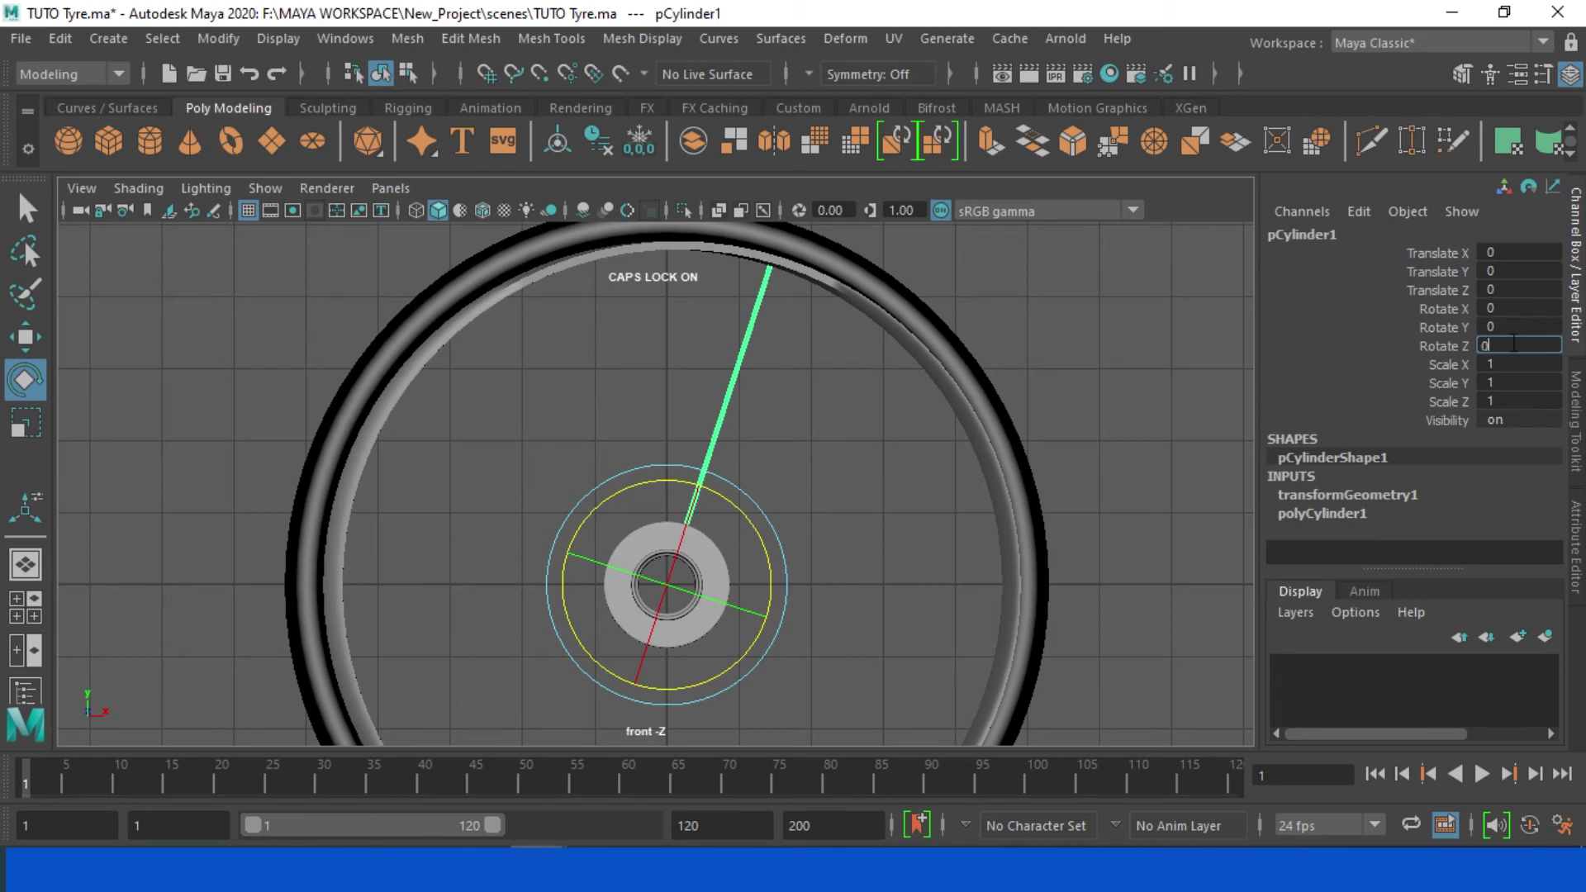
key("Return")
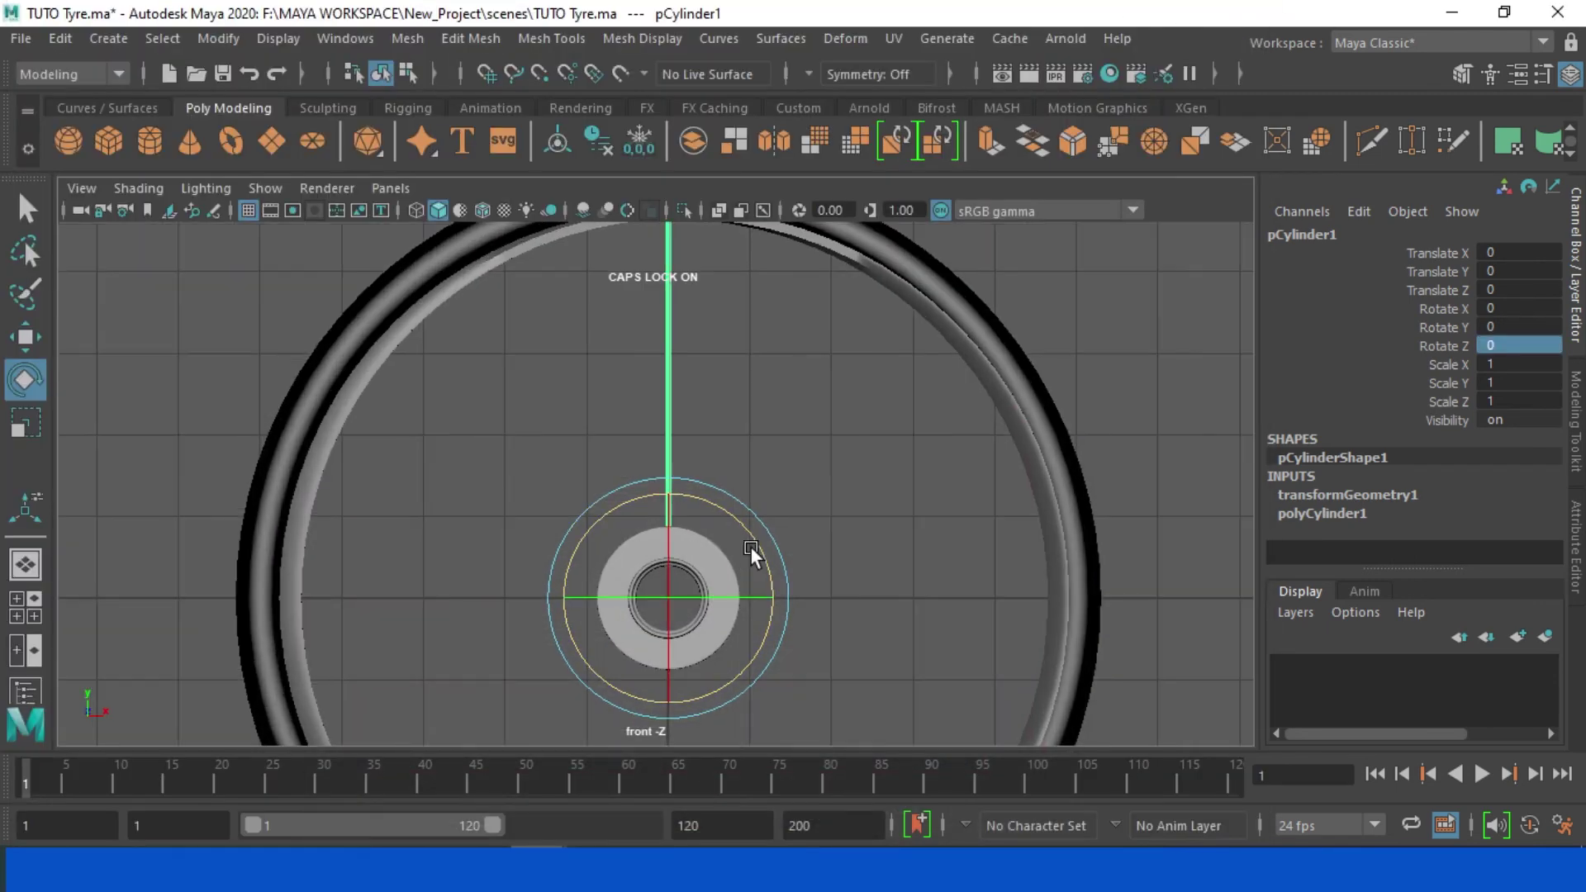
scroll(750, 547, "up", 2)
middle_click_drag(824, 470, 810, 520, "alt")
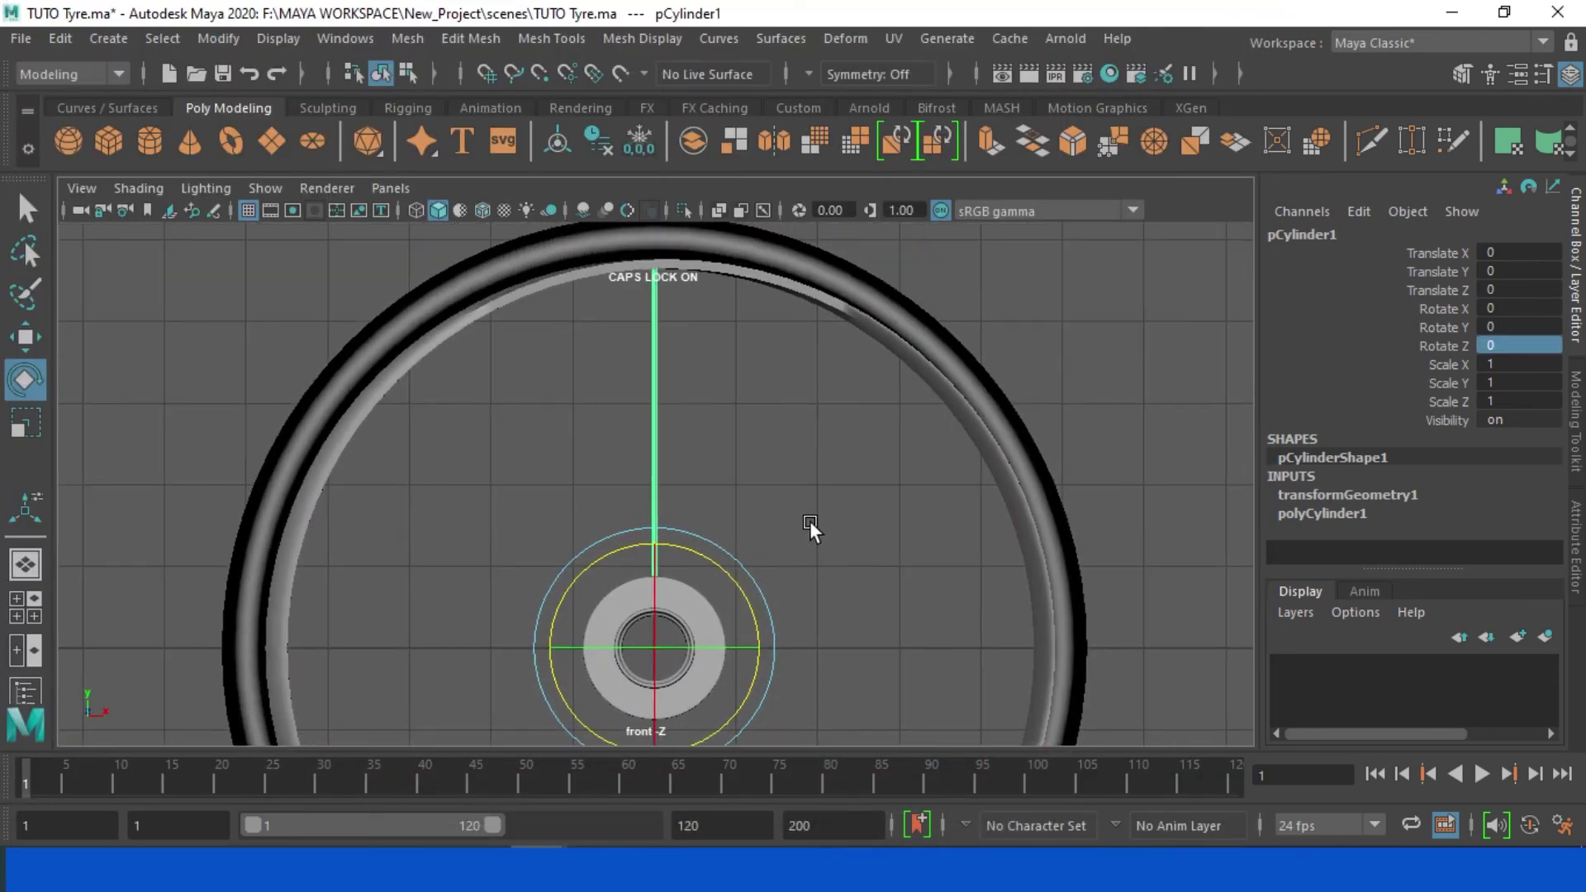
Step: Reset Duplicate Special options, set Rotate Z to 20, and duplicate spokes up to pCylinder18
left_click(66, 38)
left_click(350, 400)
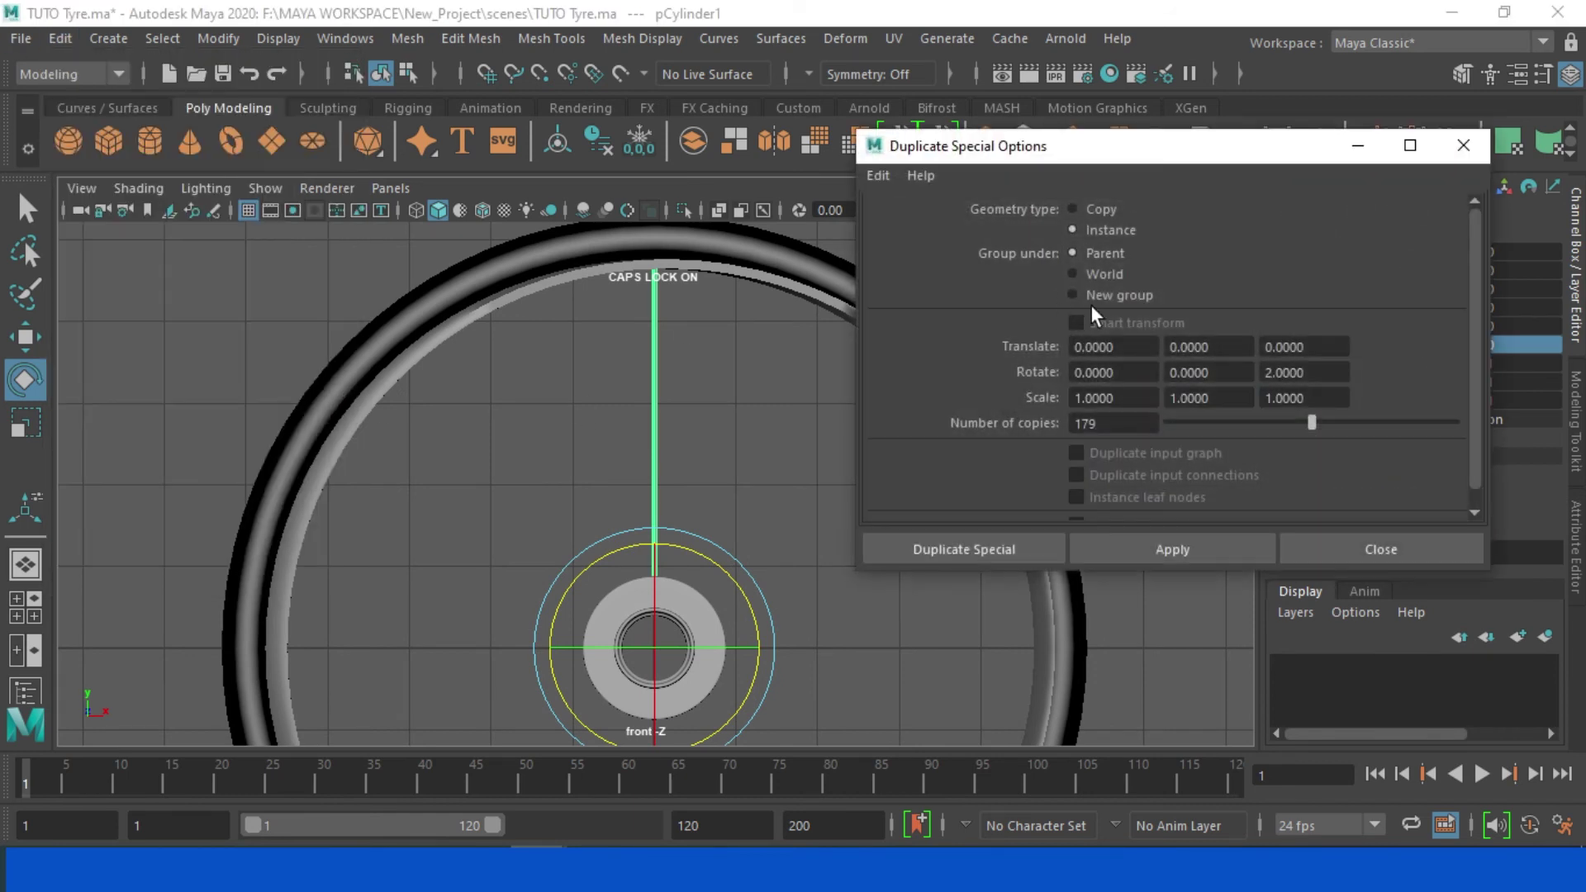
left_click(877, 176)
left_click(917, 223)
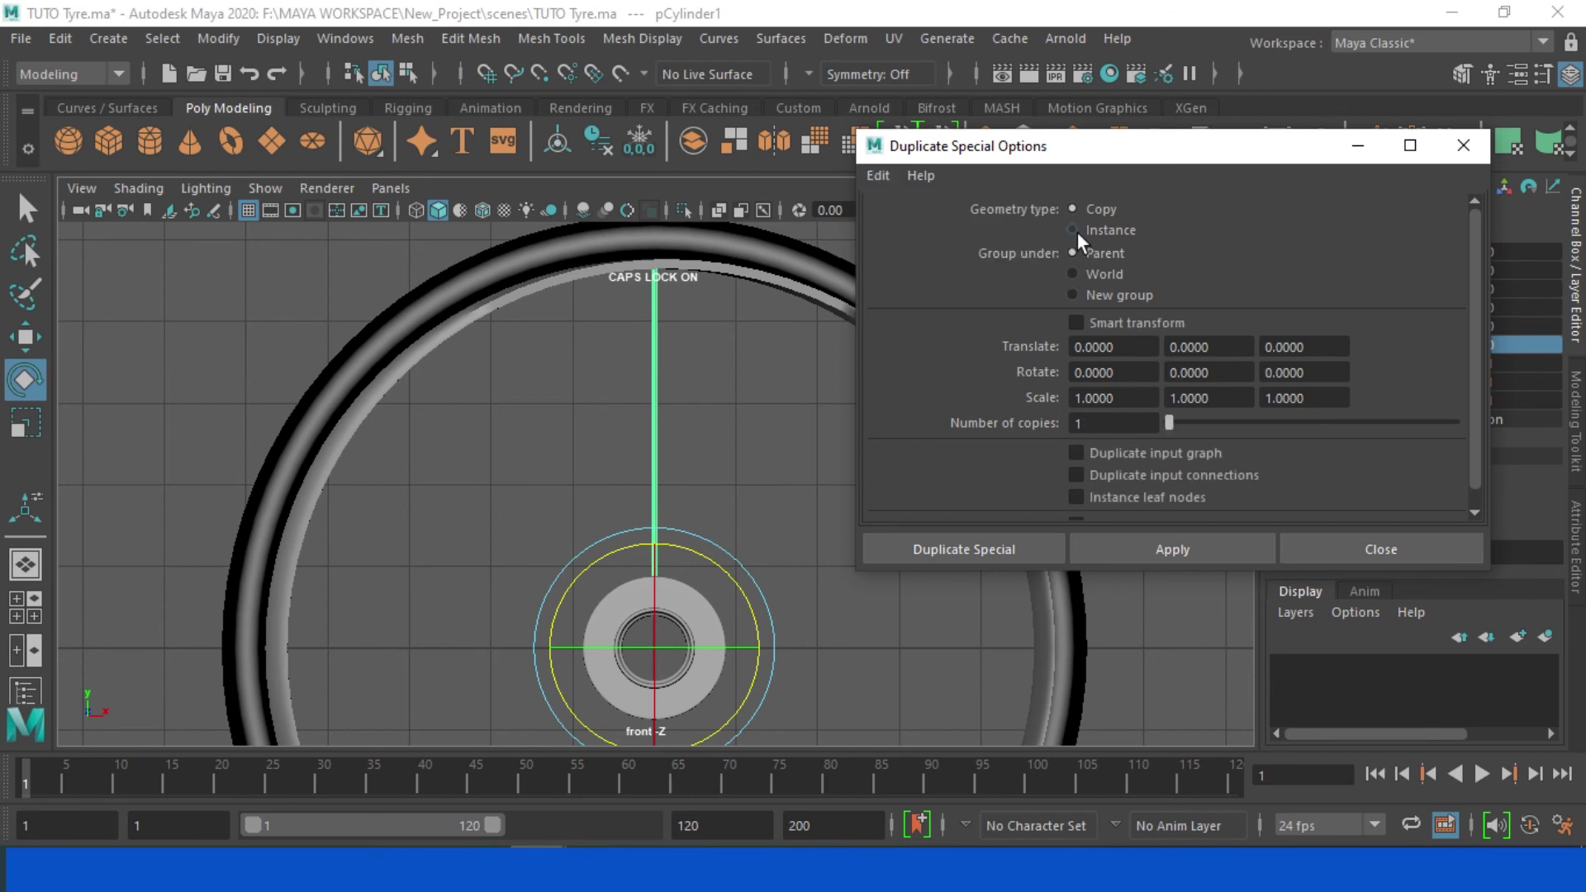
left_click(1338, 374)
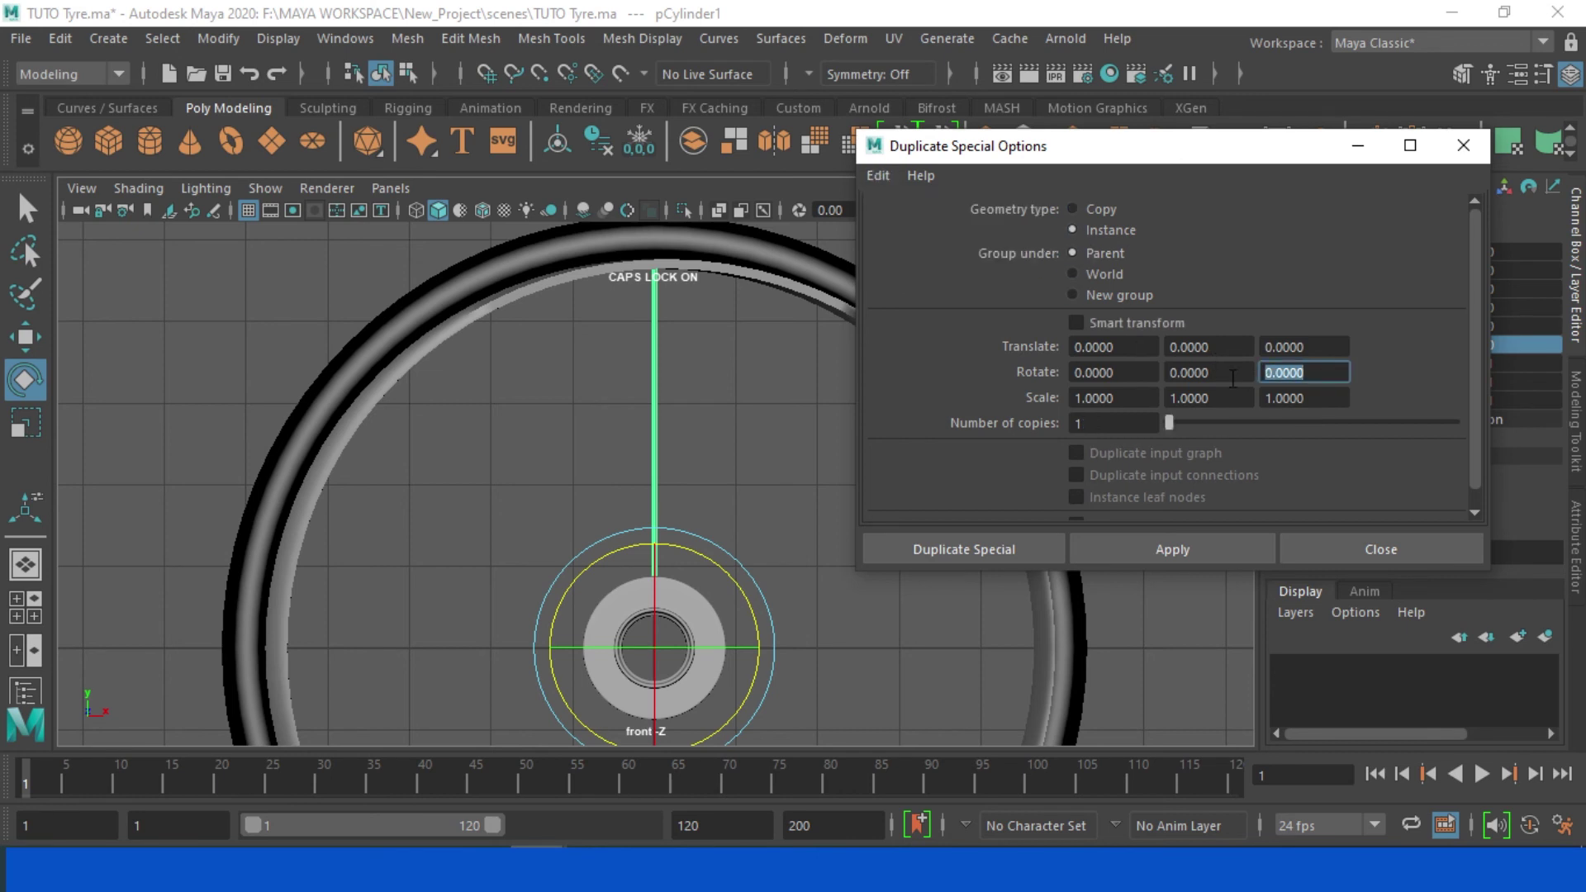
type("20")
left_click(1096, 423)
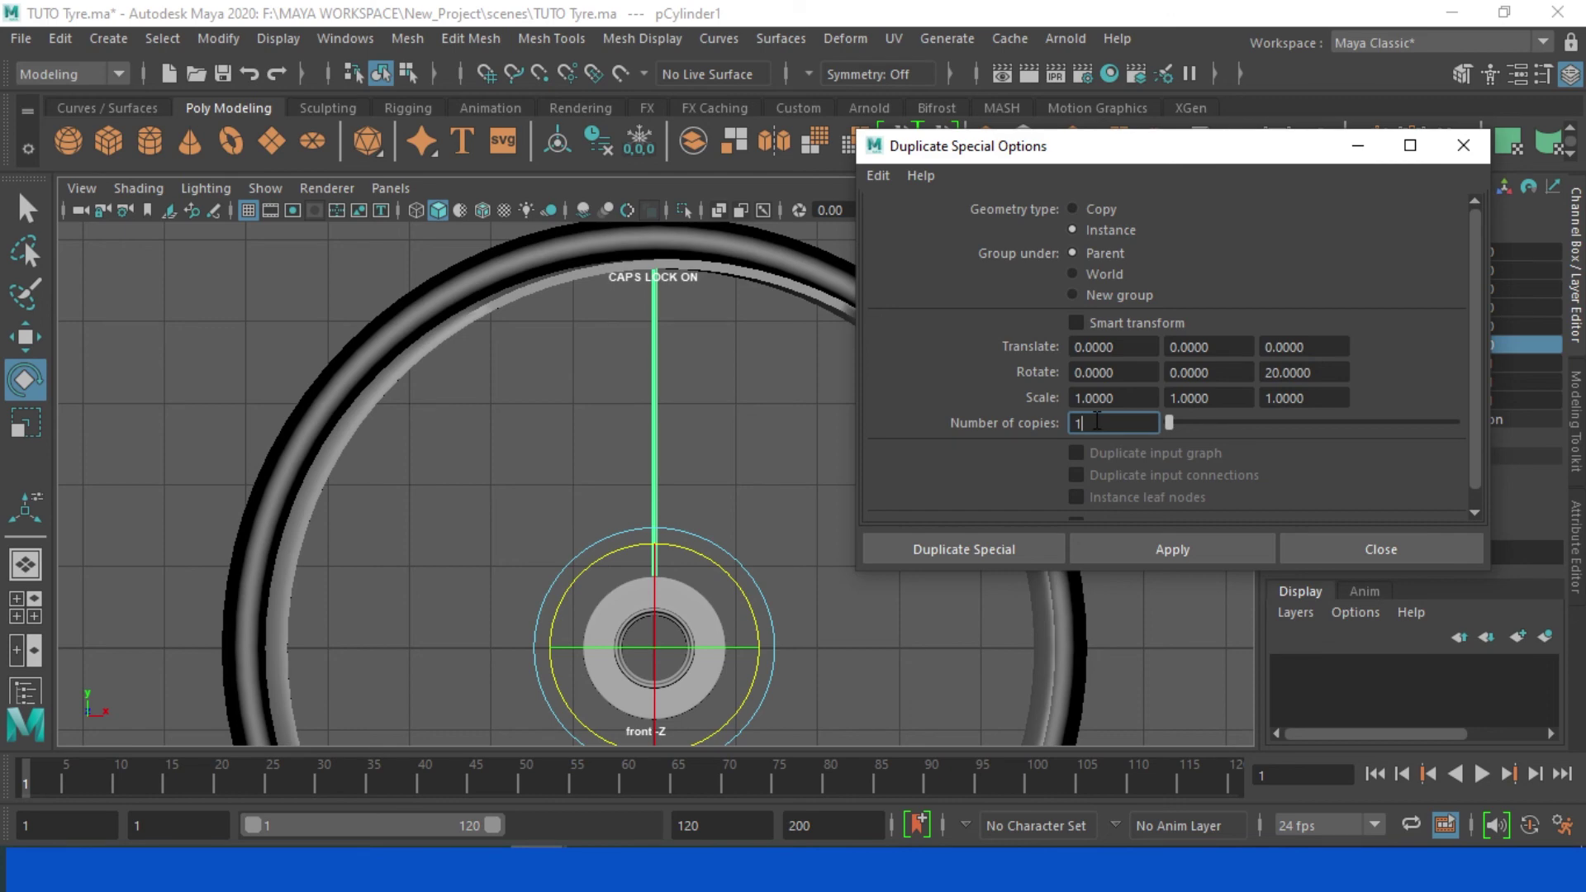
type("7")
left_click(1014, 549)
scroll(1028, 408, "down", 2)
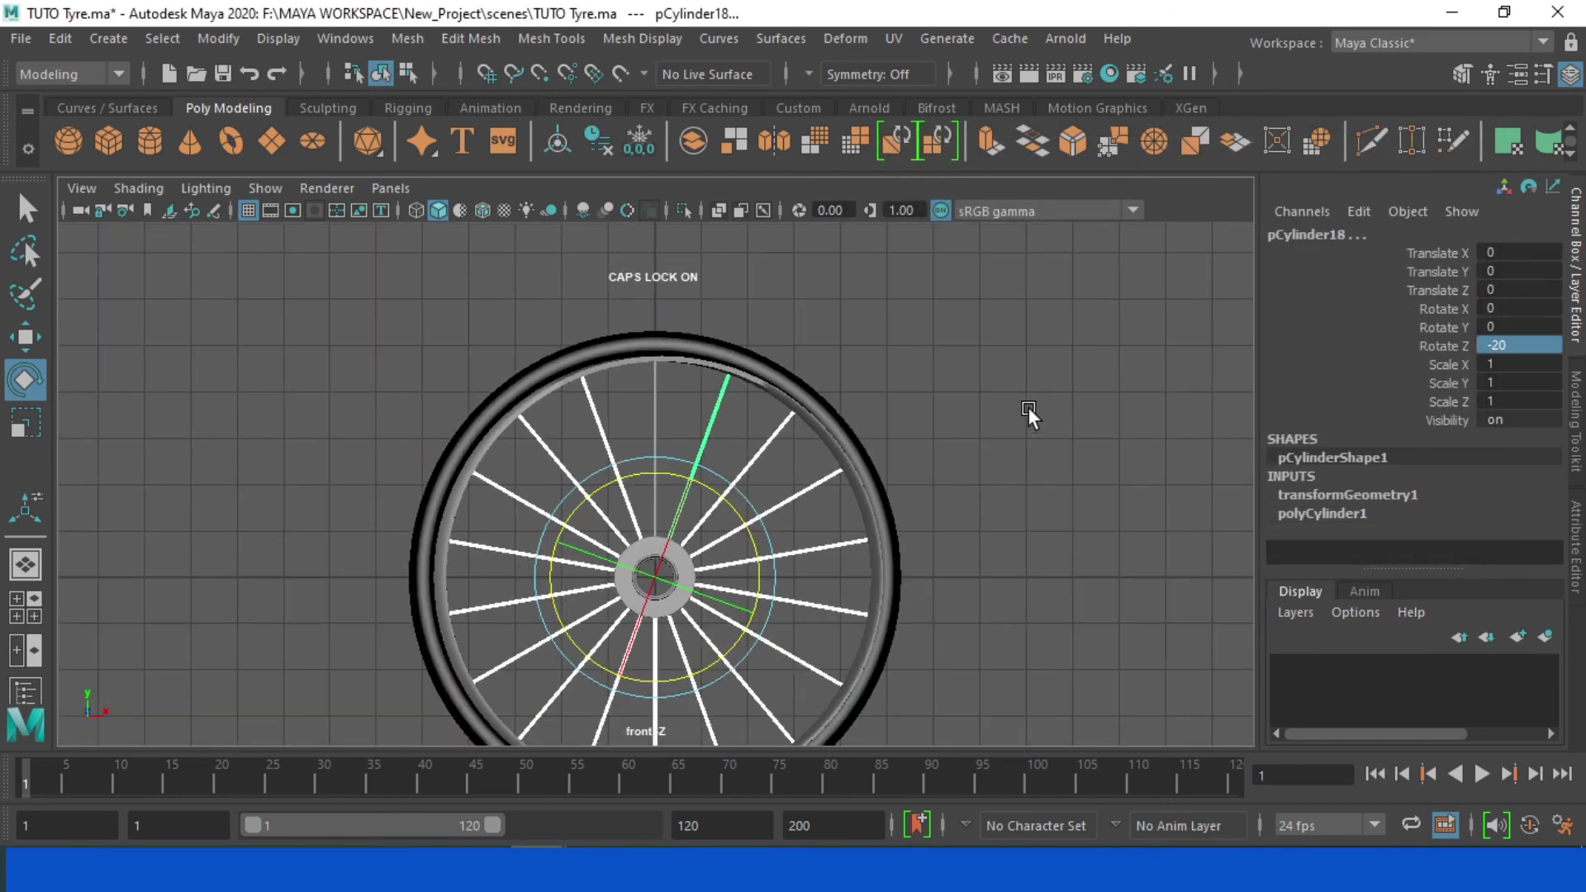
scroll(1028, 408, "down", 3)
scroll(918, 507, "up", 3)
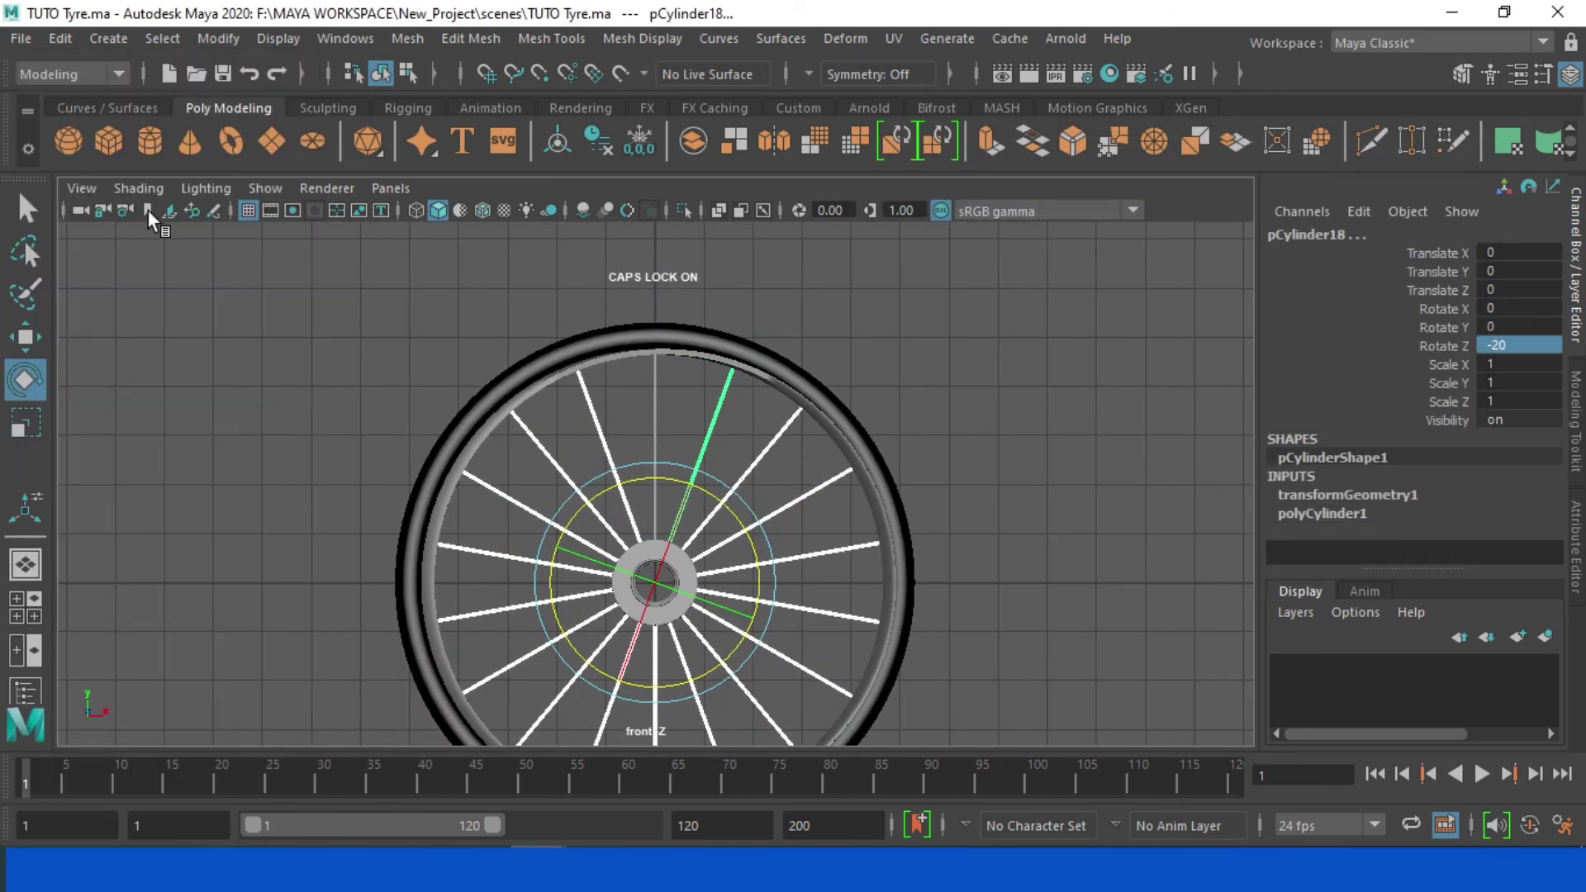
Step: Switch the viewport to the perspective view and zoom around the wheel
scroll(782, 553, "up", 2)
scroll(781, 547, "down", 3)
scroll(781, 548, "up", 2)
key("space")
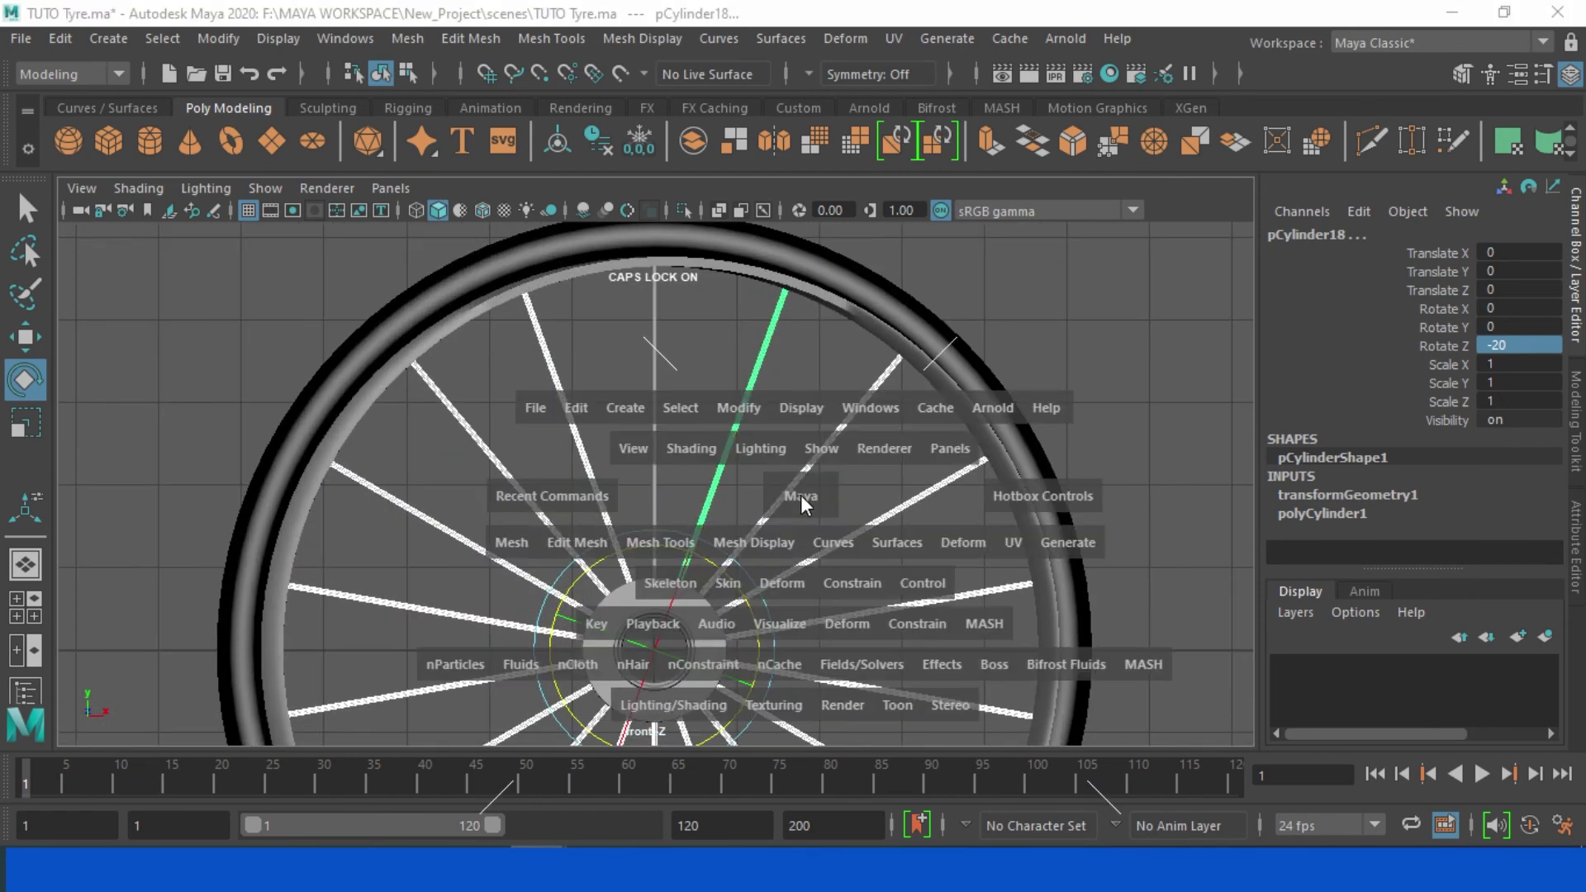
mouse_move(800, 494)
left_mouse_down()
mouse_move(804, 429)
mouse_move(818, 495)
mouse_move(725, 540)
mouse_move(982, 494)
mouse_move(885, 514)
mouse_move(830, 499)
left_mouse_up()
scroll(817, 495, "up", 3)
scroll(826, 525, "up", 2)
scroll(725, 540, "down", 3)
Step: Undo back to the single first spoke, activate the Move tool, and orbit the wheel
key("ctrl+z")
key("ctrl+z")
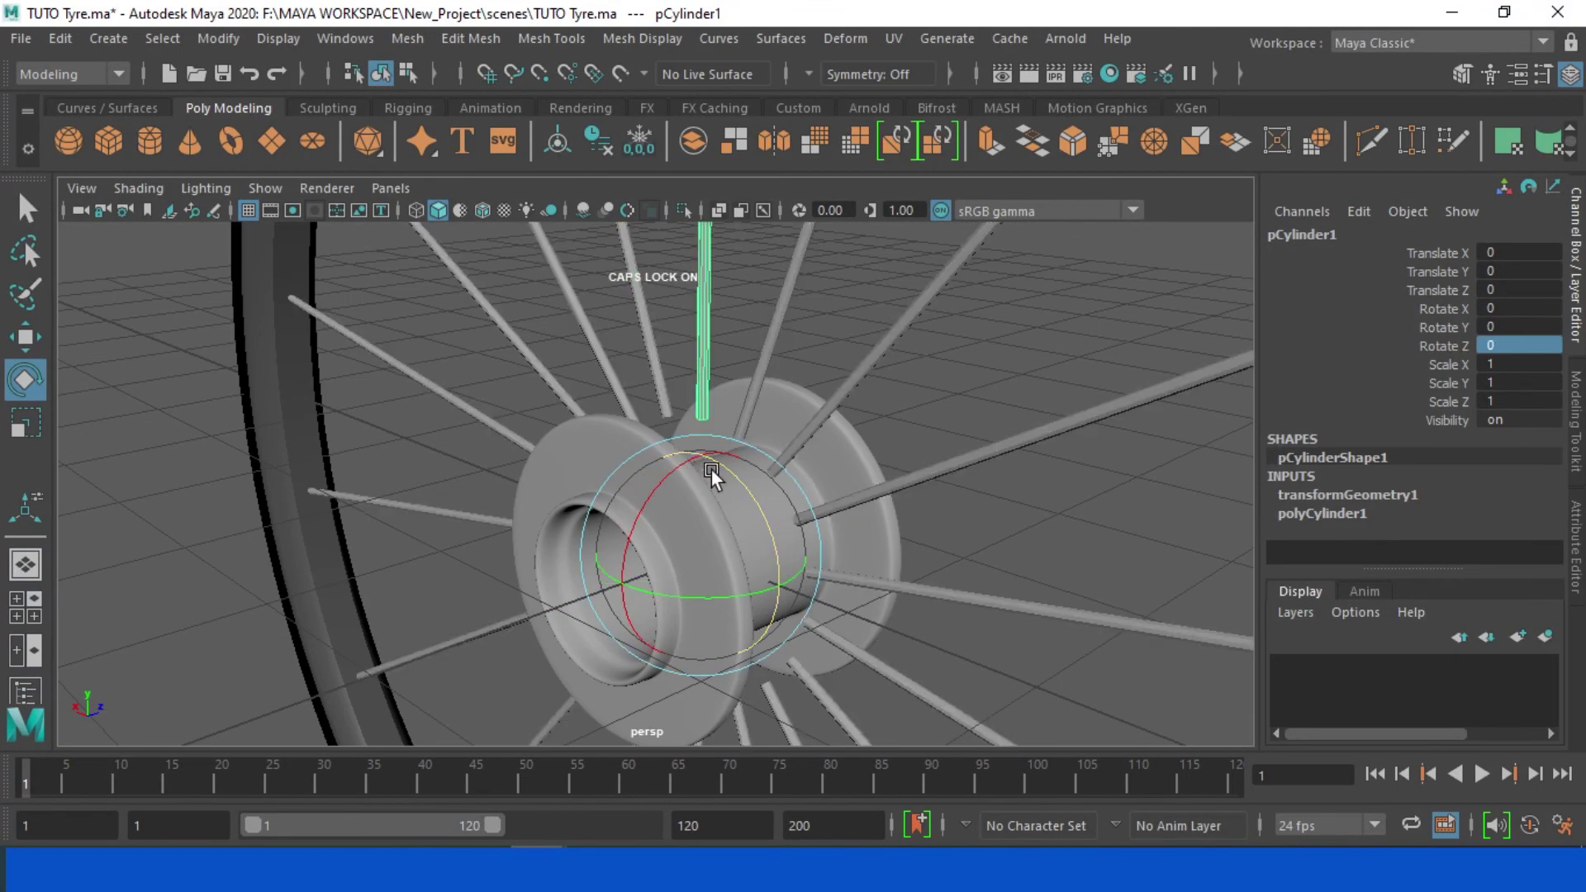
left_click(25, 337)
mouse_move(651, 518)
left_mouse_down("alt")
mouse_move(751, 572)
mouse_move(768, 564)
mouse_move(706, 584)
mouse_move(811, 571)
mouse_move(806, 623)
mouse_move(811, 599)
left_mouse_up("alt")
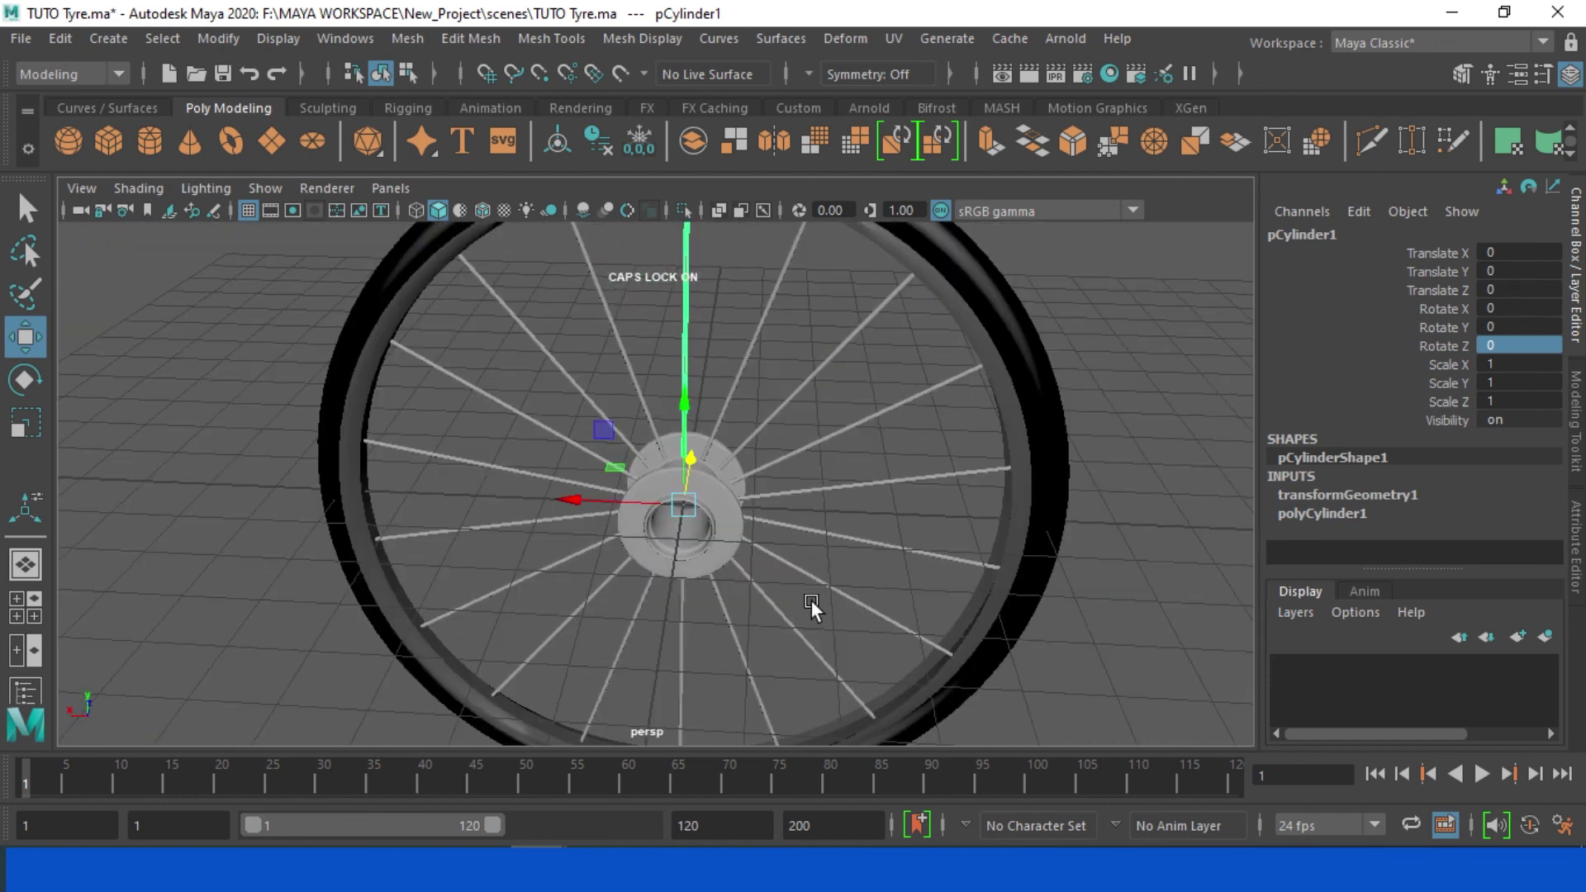
scroll(811, 599, "up", 3)
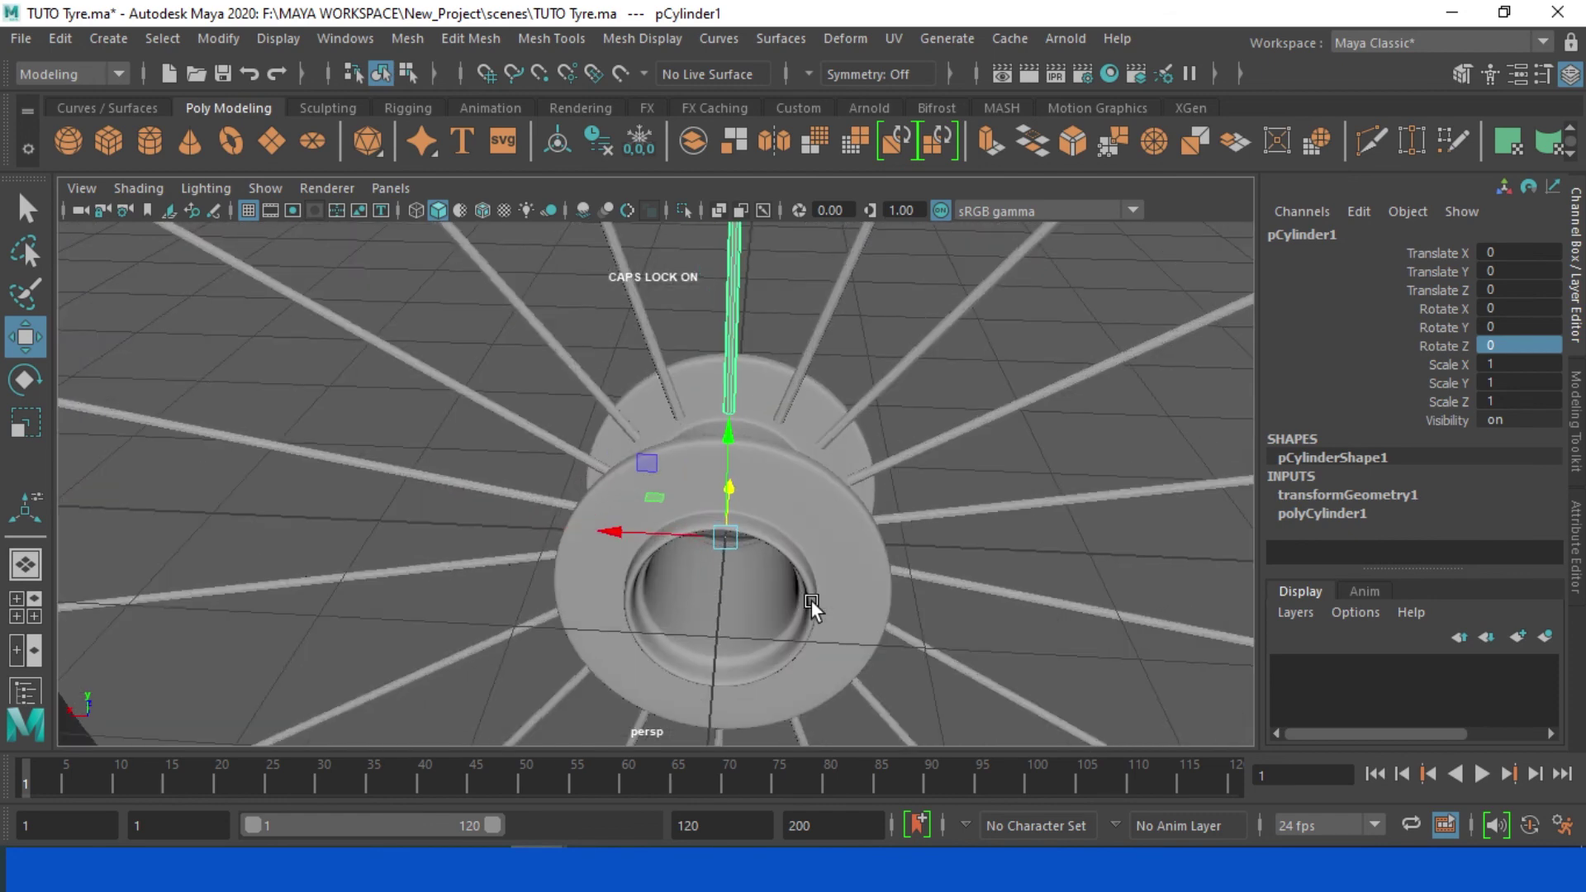
scroll(811, 586, "up", 2)
scroll(825, 568, "down", 4)
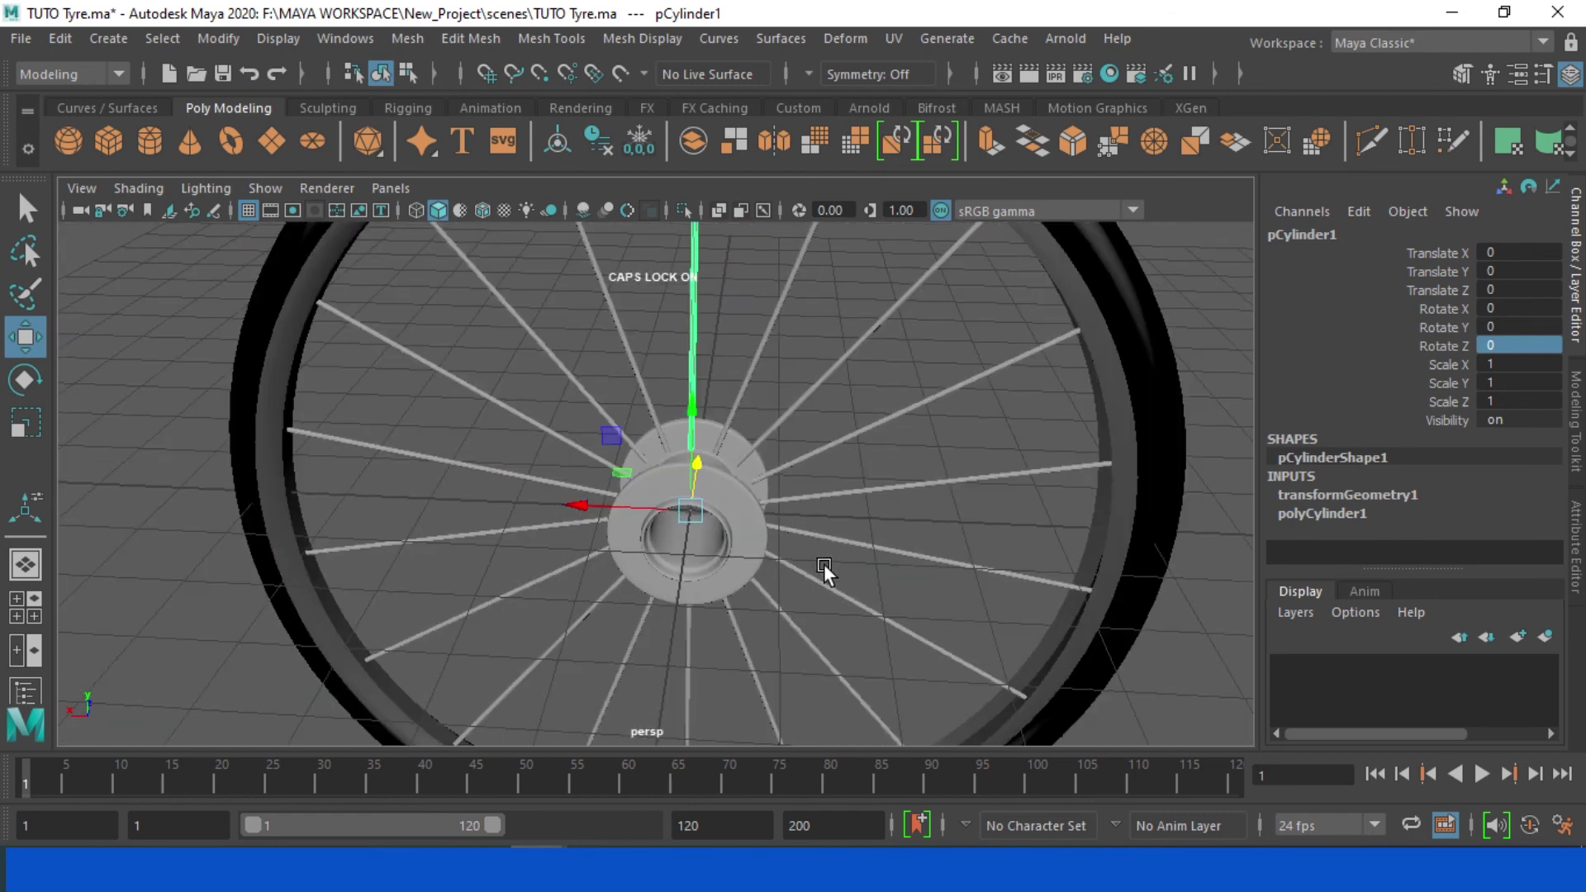
scroll(814, 569, "down", 2)
Step: Select all 18 spokes, pCylinder1 through pCylinder18, in the Outliner
left_click(218, 39)
mouse_move(345, 38)
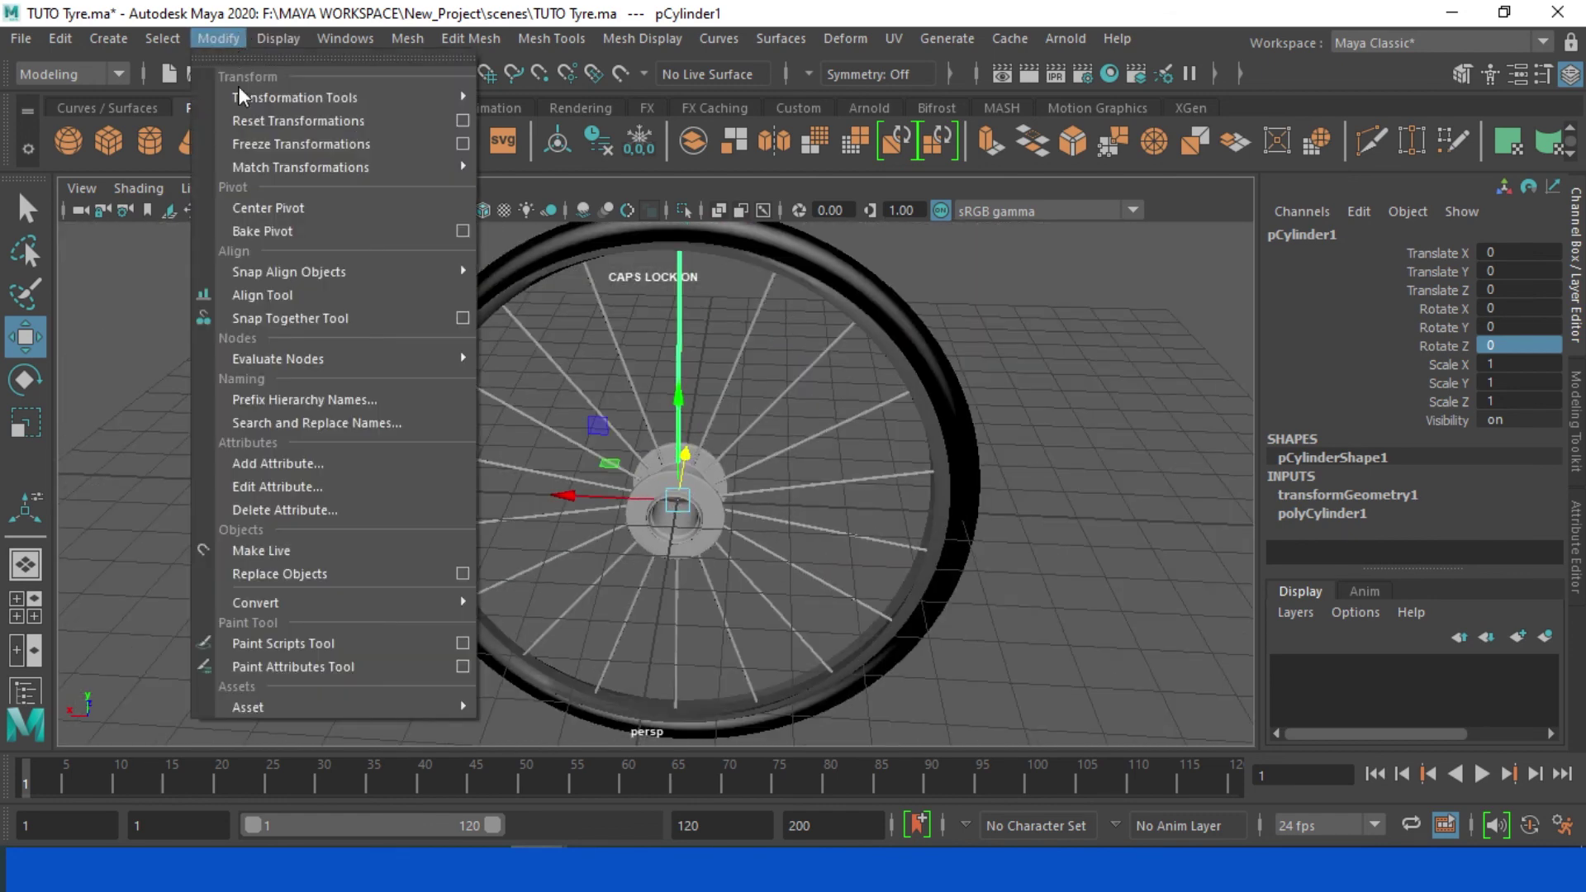
left_click(385, 317)
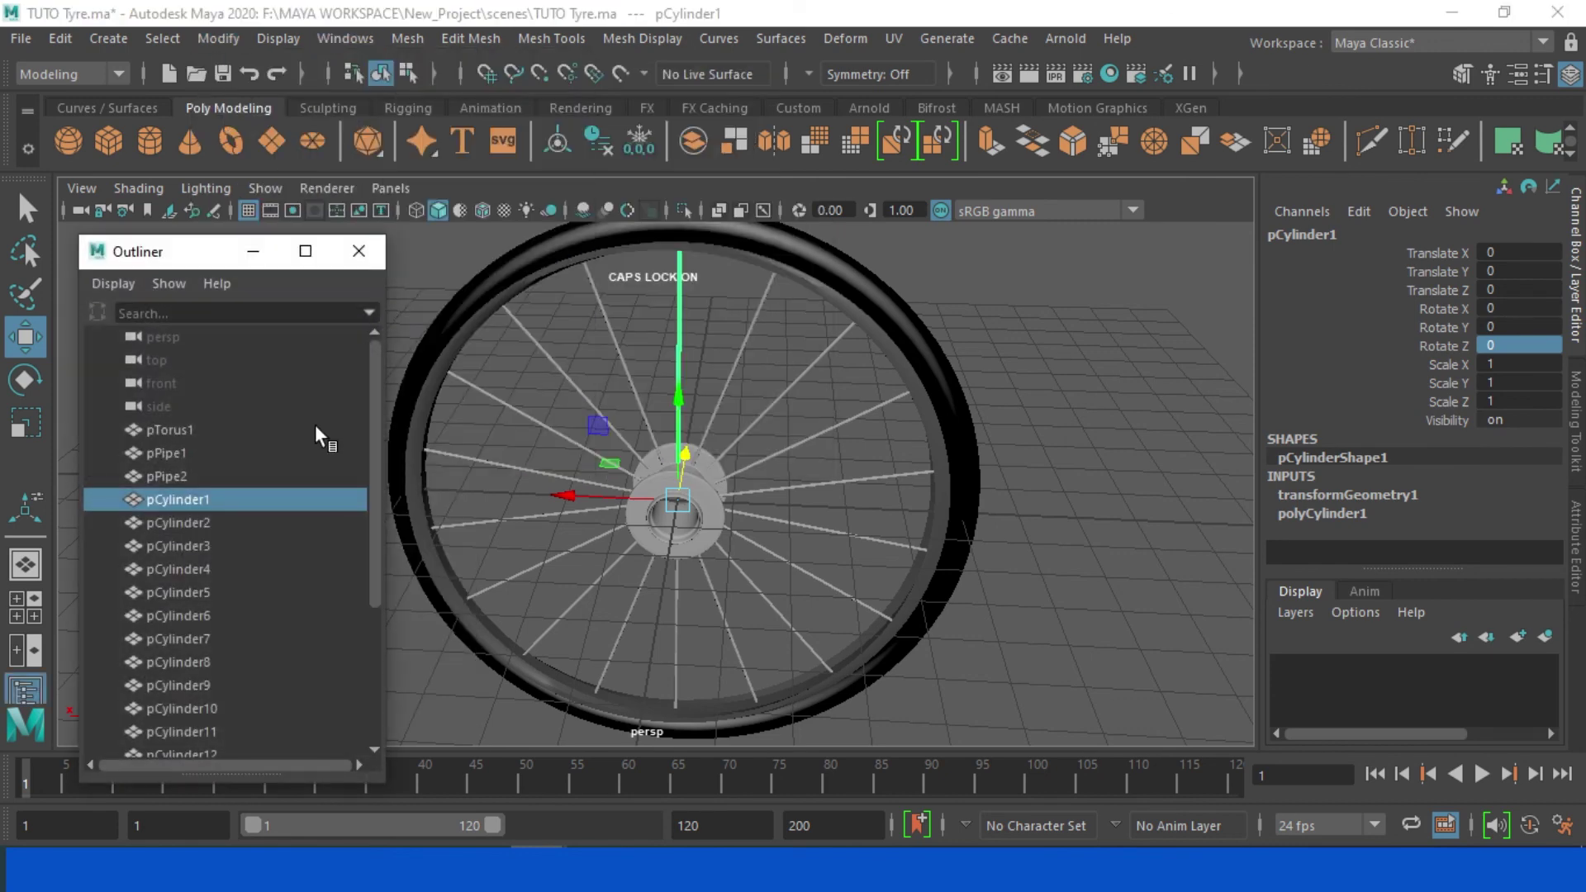
scroll(187, 504, "down", 3)
left_click(207, 685, "shift")
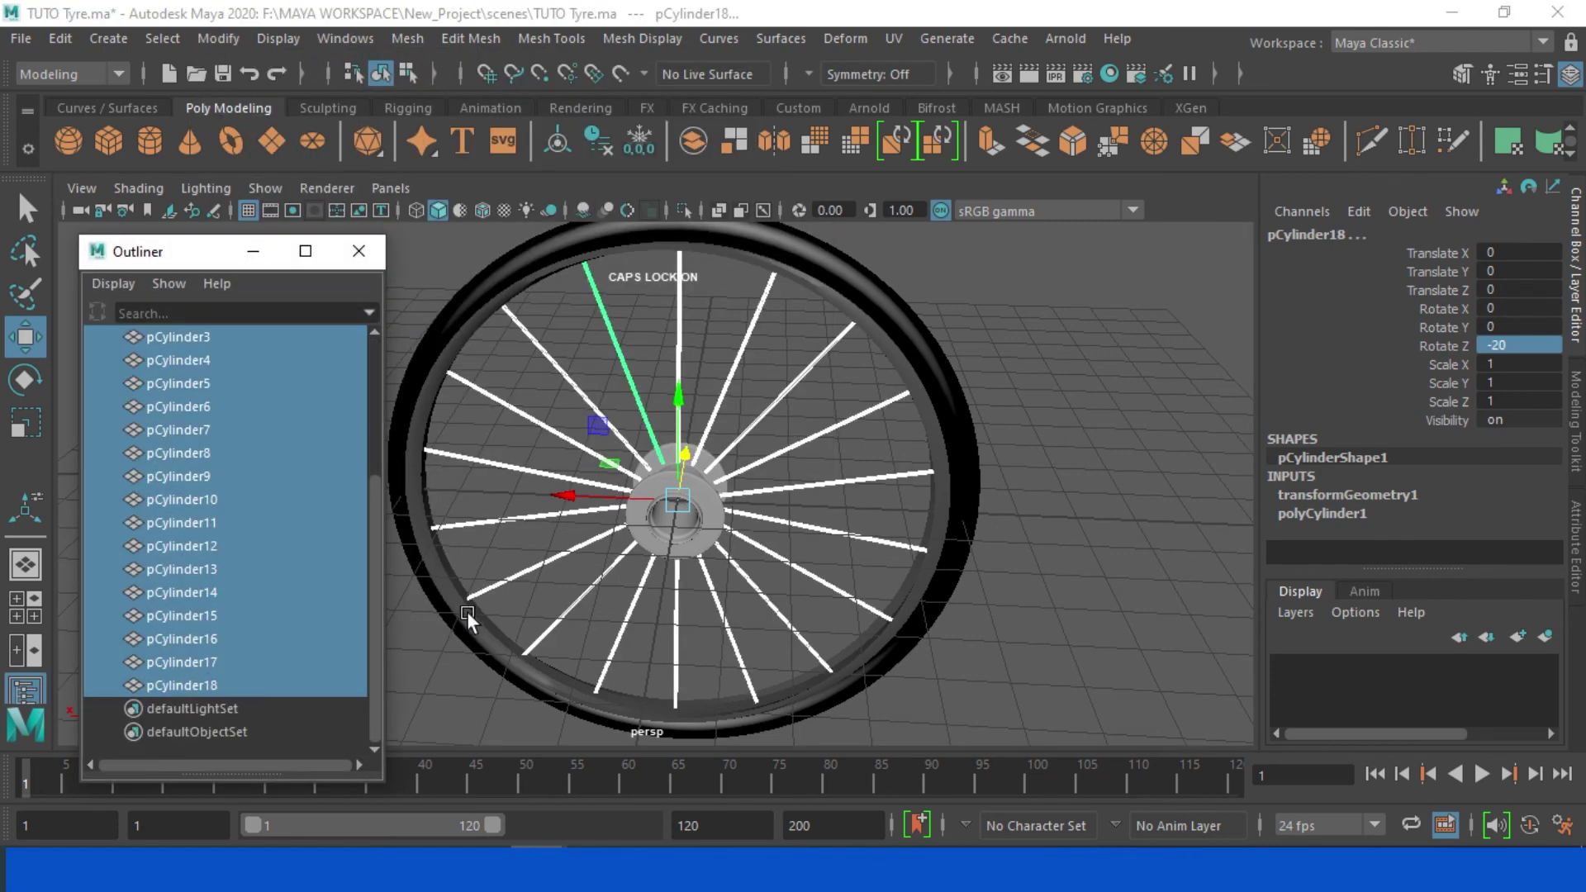
Step: Test-nudge the spokes along Z, undo it, and zoom in on the hub
mouse_move(1009, 542)
left_mouse_down("alt")
mouse_move(804, 528)
mouse_move(761, 494)
left_mouse_up("alt")
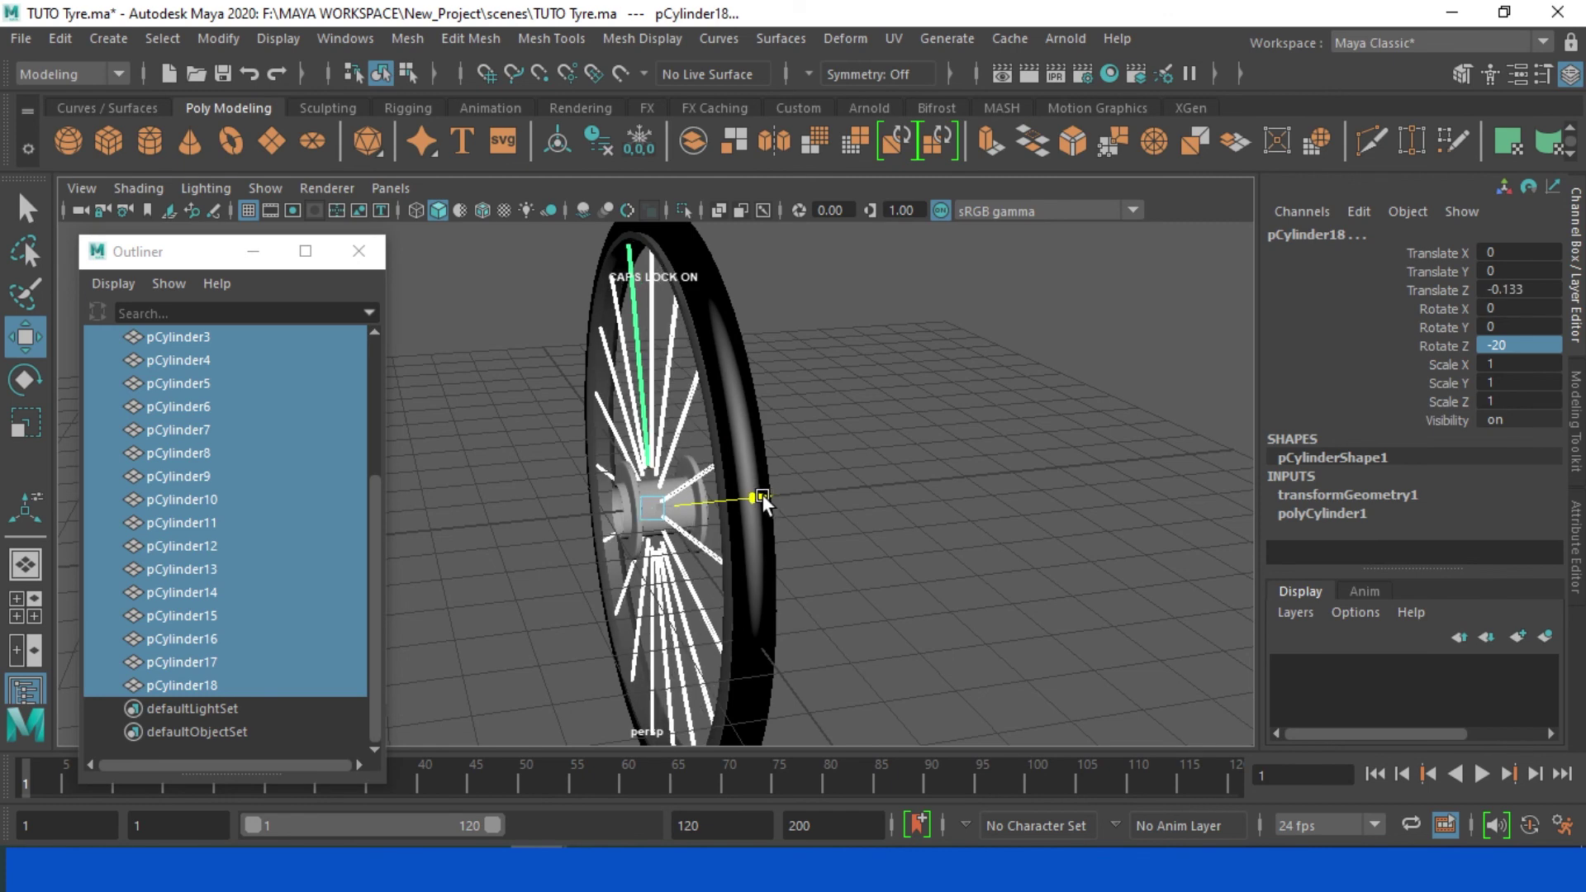
key("ctrl+z")
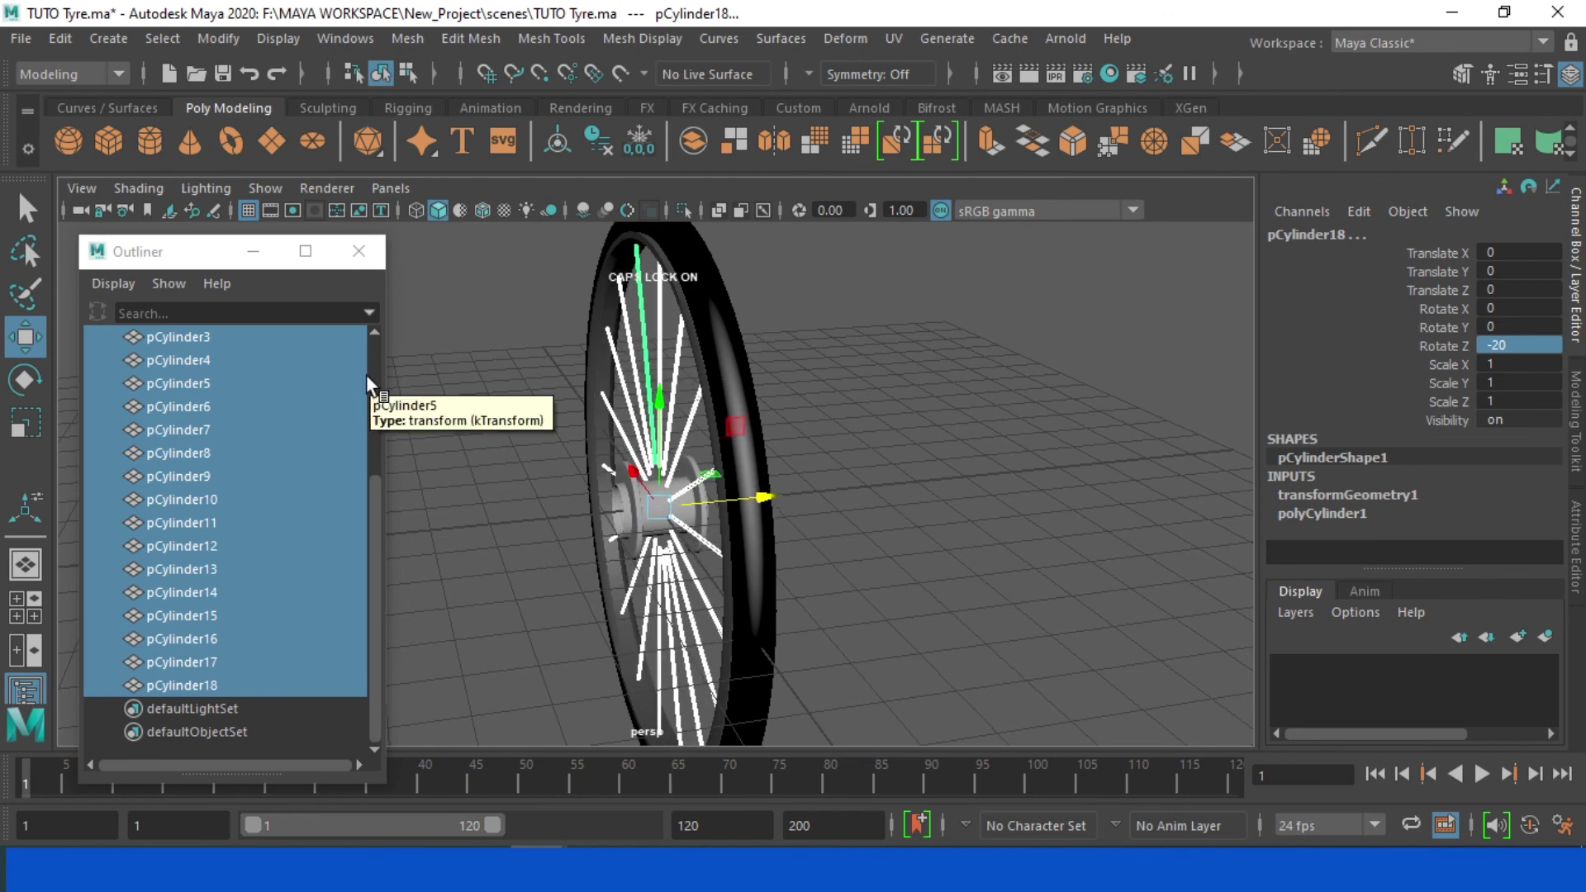
scroll(554, 483, "up", 5)
scroll(611, 519, "up", 2)
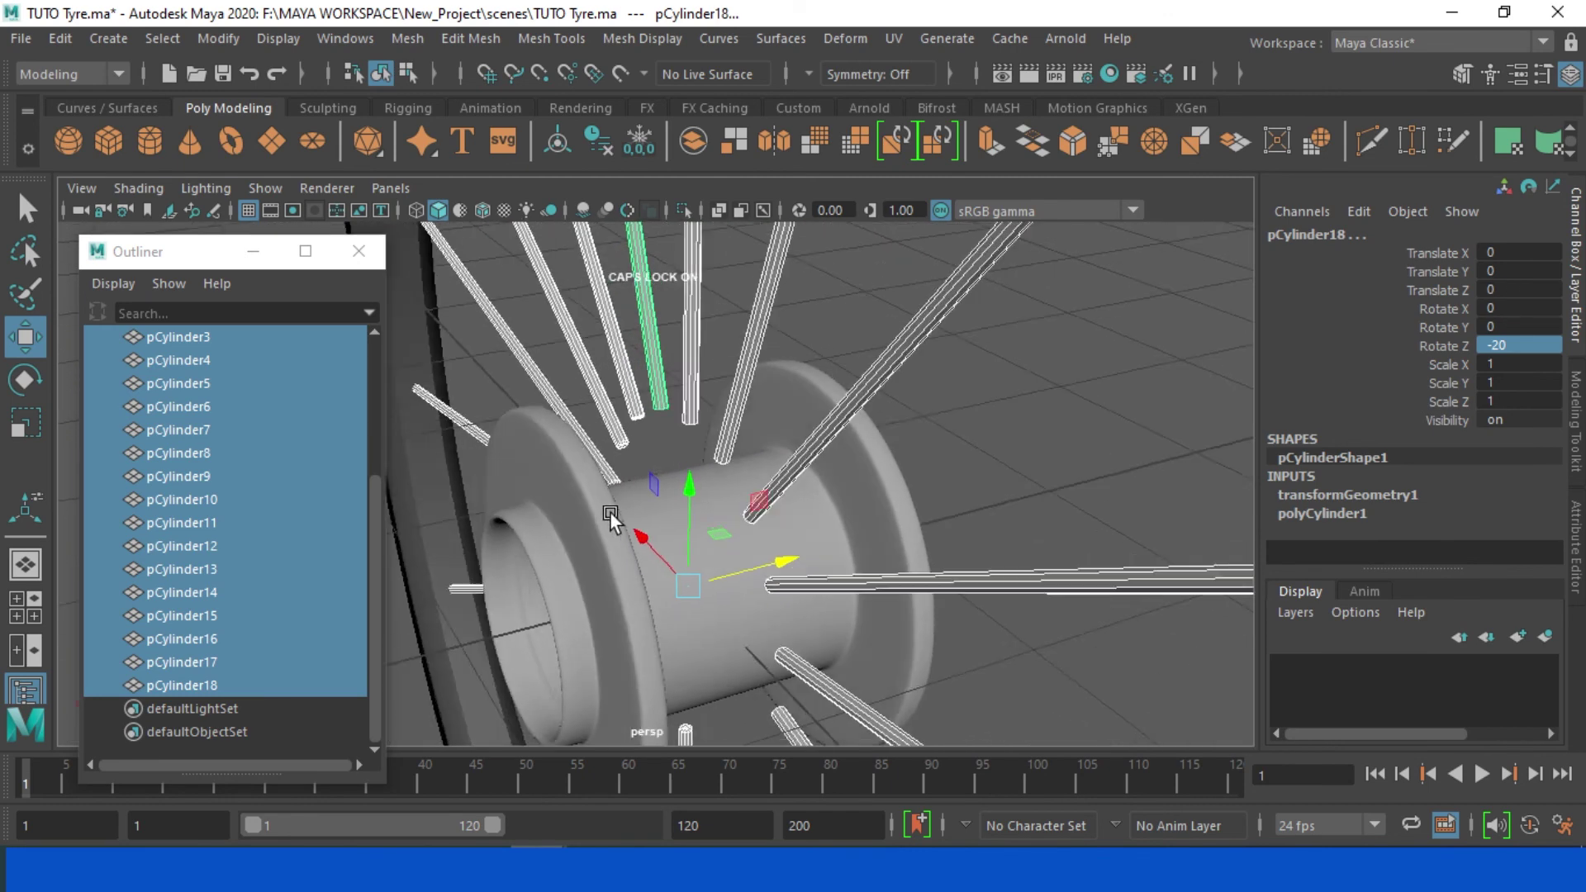
left_click_drag(611, 519, 636, 531, "alt")
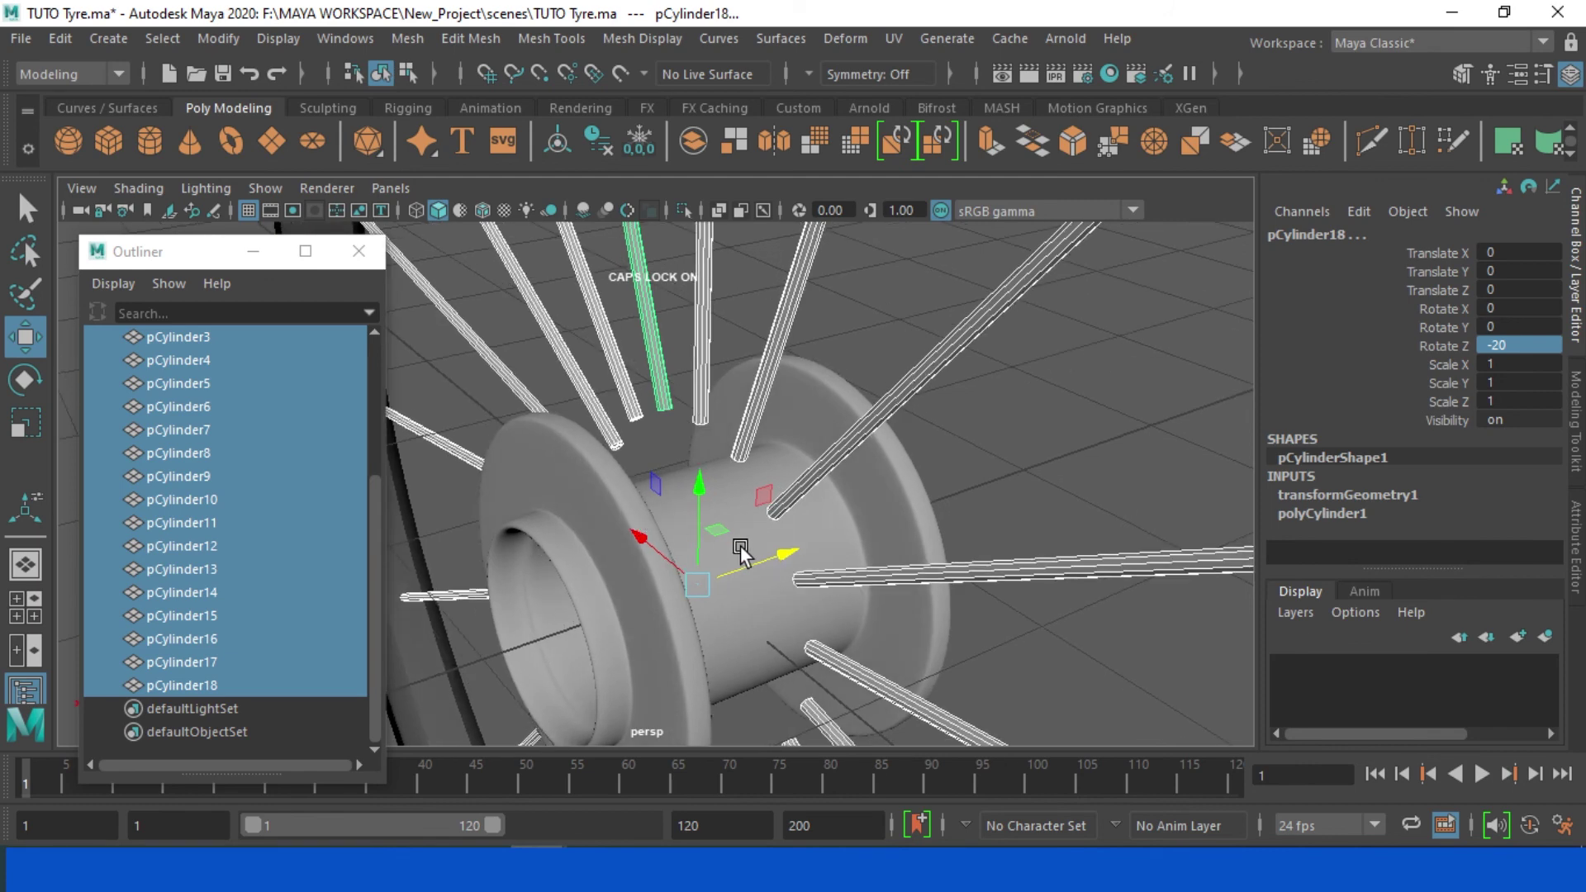